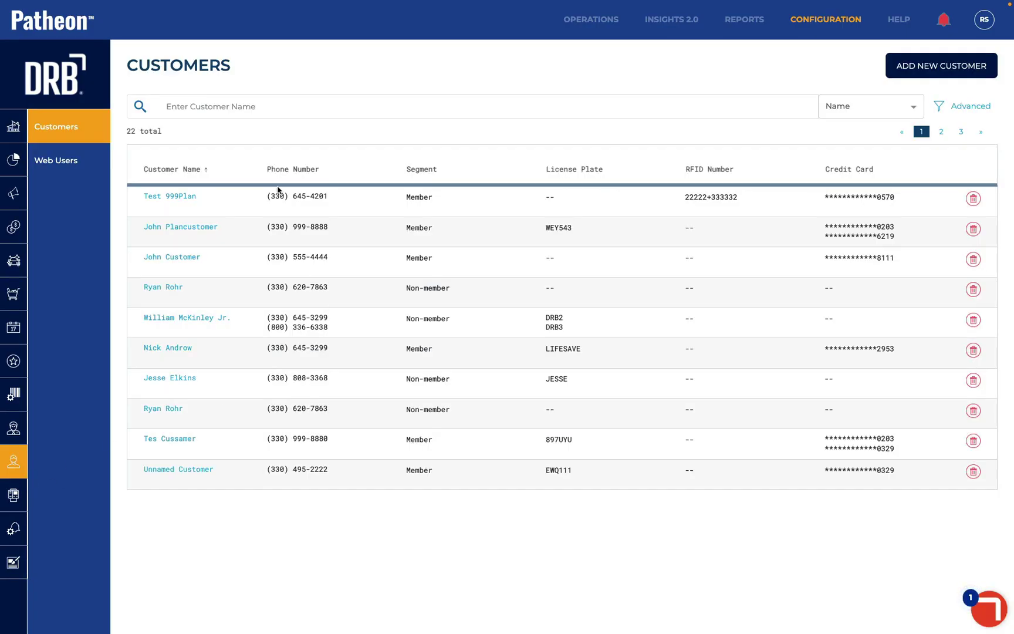
Start a new customer record with the customer's first name, last name and phone number
{"action": "left_click", "coordinate": [912, 68]}
{"action": "left_click", "coordinate": [266, 160]}
{"action": "type", "text": "Sam"}
{"action": "key", "text": "Tab"}
{"action": "key", "text": "Tab"}
{"action": "type", "text": "Wh"}
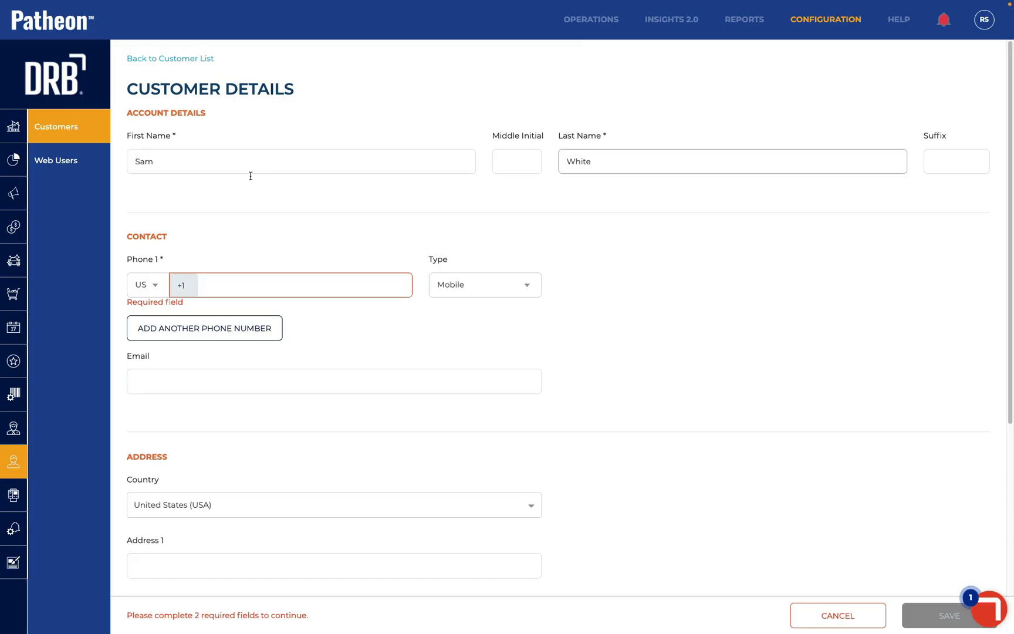
{"action": "left_click", "coordinate": [224, 287]}
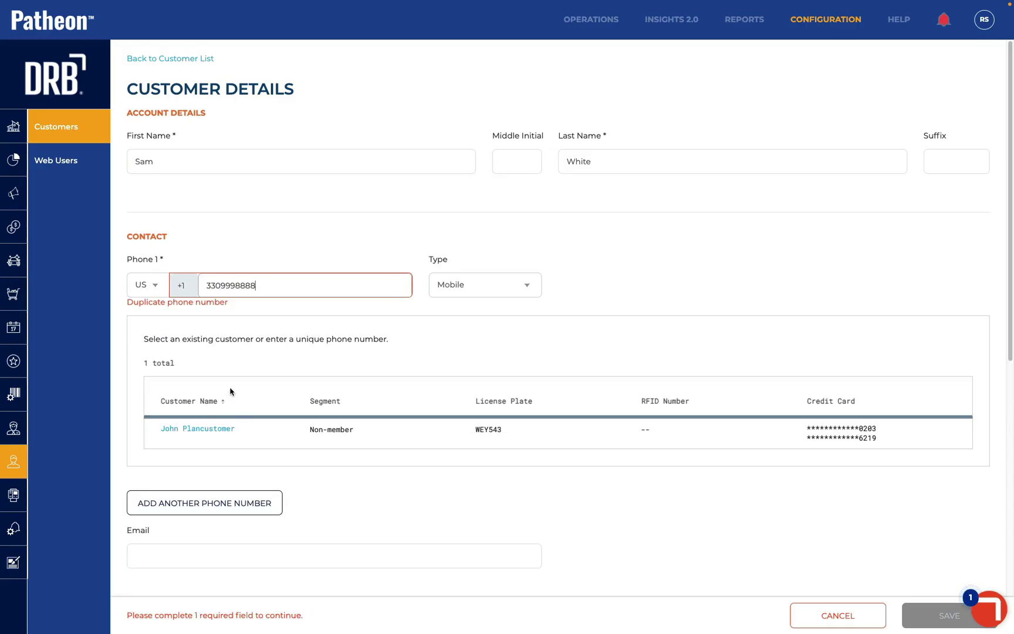
Open the existing customer with that duplicate phone, abandon the unsaved form, and return to the customers list
{"action": "left_click", "coordinate": [205, 428]}
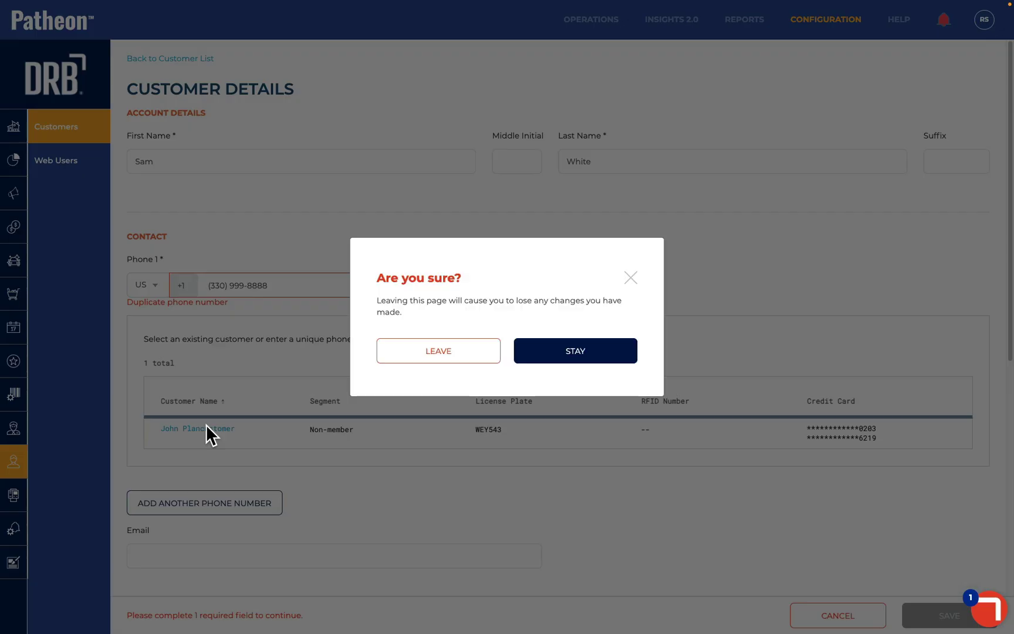
{"action": "left_click", "coordinate": [443, 352]}
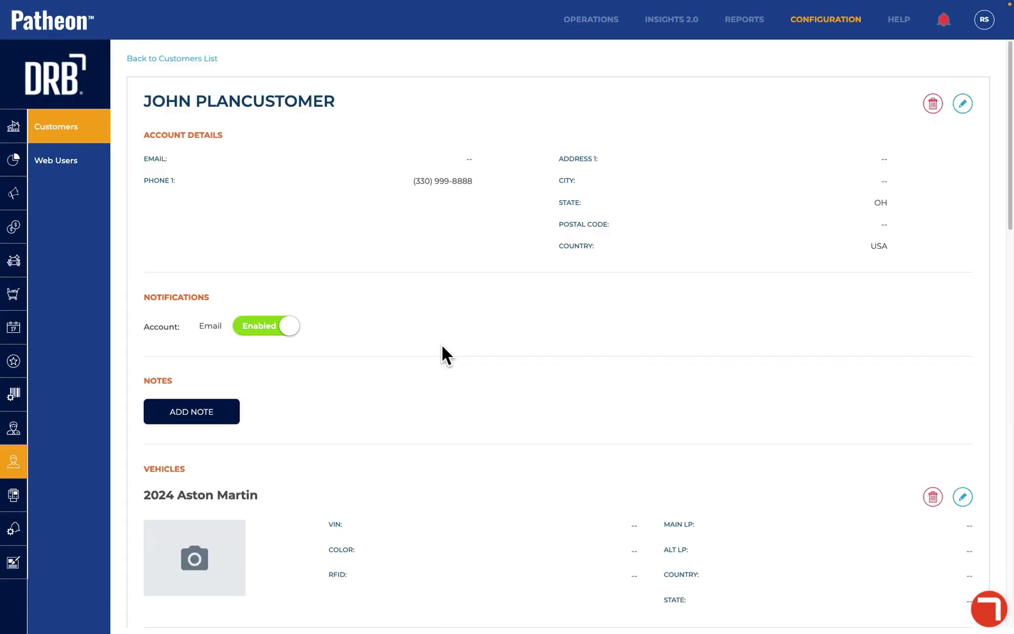
{"action": "scroll", "coordinate": [442, 374], "scroll_direction": "down", "scroll_amount": 1}
{"action": "scroll", "coordinate": [441, 374], "scroll_direction": "up", "scroll_amount": 1}
{"action": "left_click", "coordinate": [153, 58]}
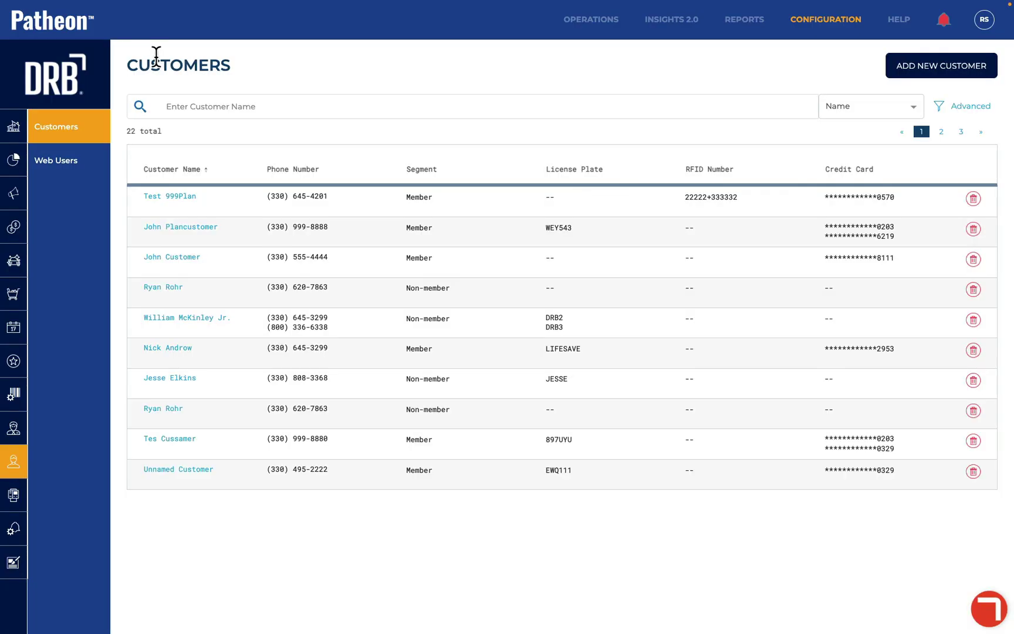
Start a fresh customer record with the customer's first and last name and a new, unique phone number
{"action": "left_click", "coordinate": [912, 66]}
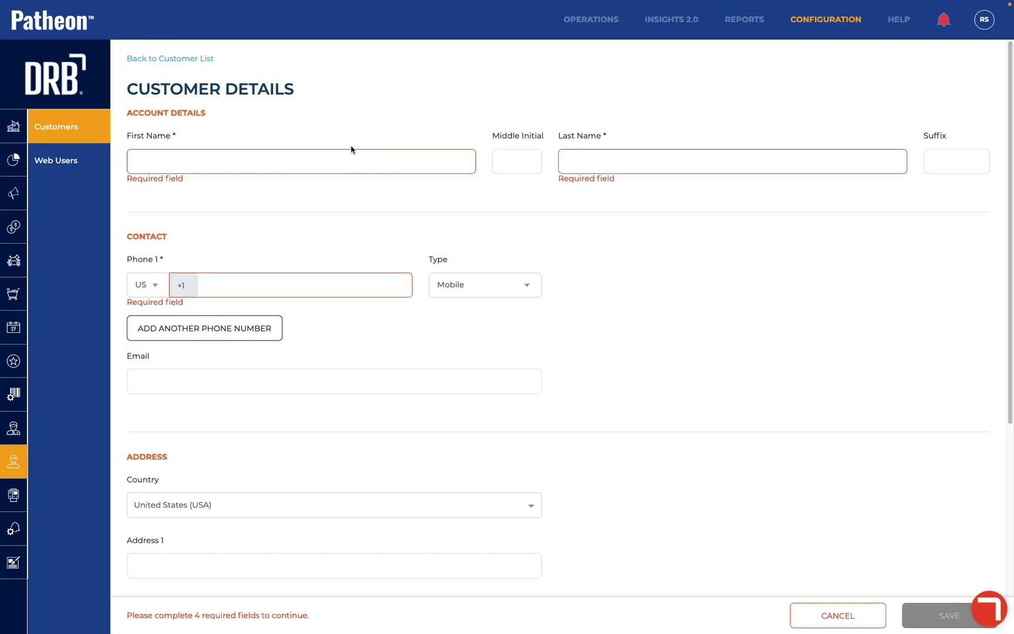
{"action": "type", "text": "Sam"}
{"action": "key", "text": "Tab"}
{"action": "key", "text": "Tab"}
{"action": "type", "text": "Wh"}
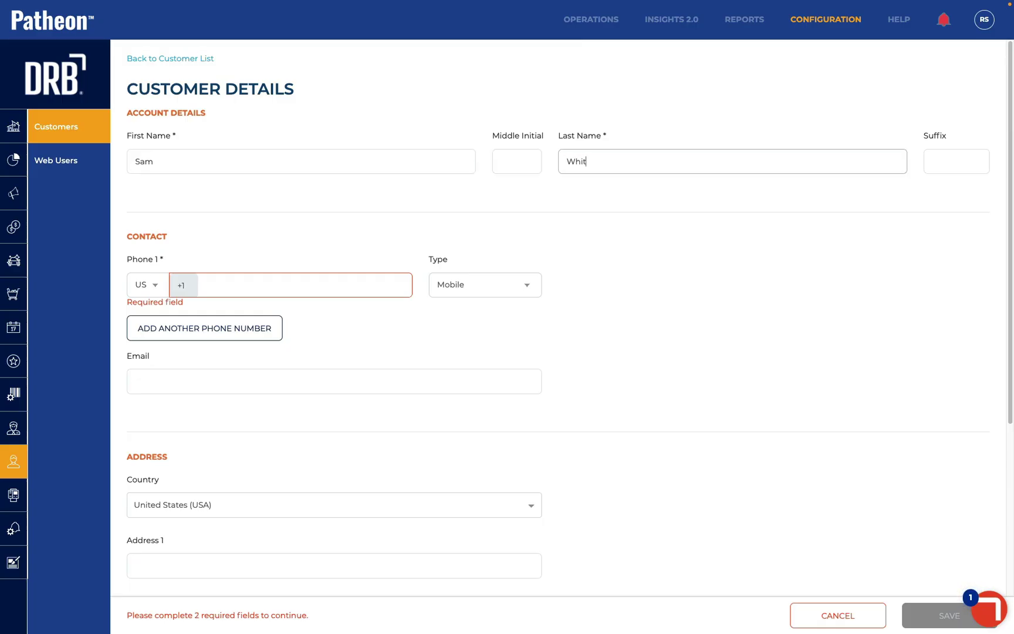
{"action": "left_click", "coordinate": [241, 291]}
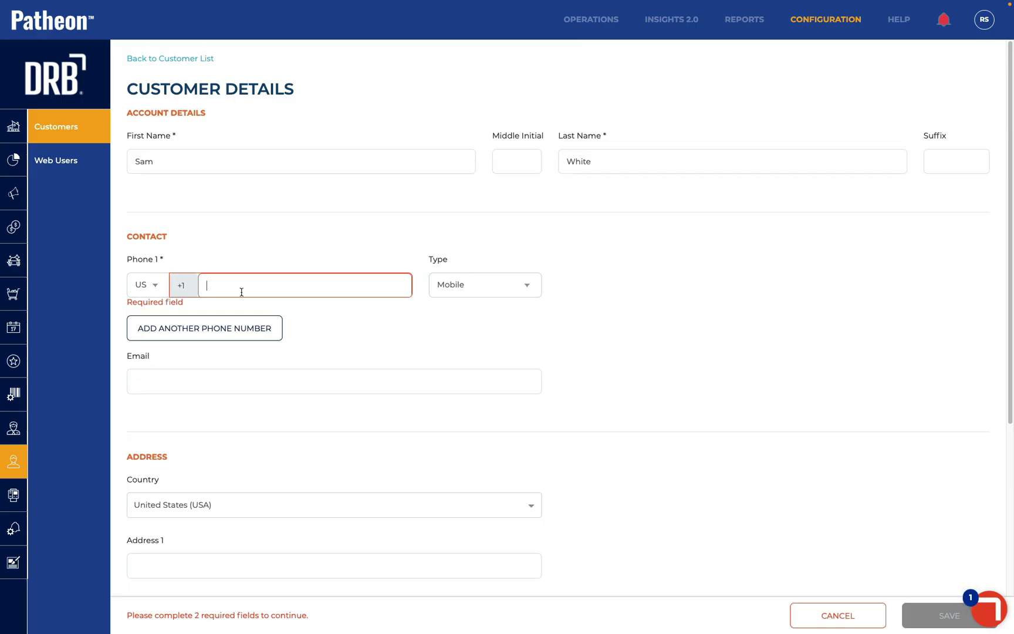
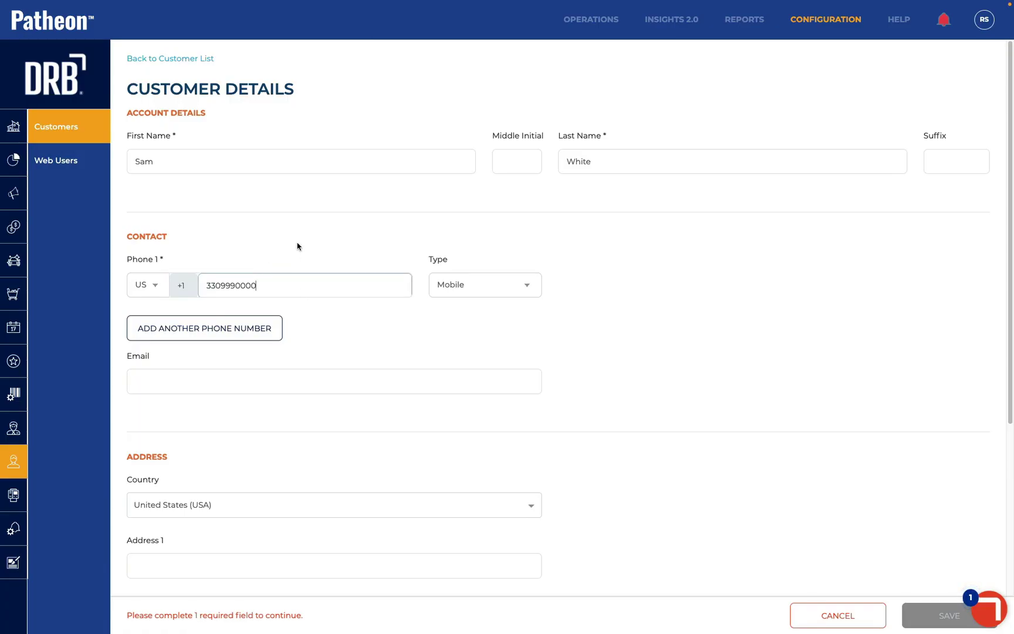
Set the customer's state to Alabama and save the new customer
{"action": "scroll", "coordinate": [326, 333], "scroll_direction": "down", "scroll_amount": 3}
{"action": "scroll", "coordinate": [327, 334], "scroll_direction": "down", "scroll_amount": 2}
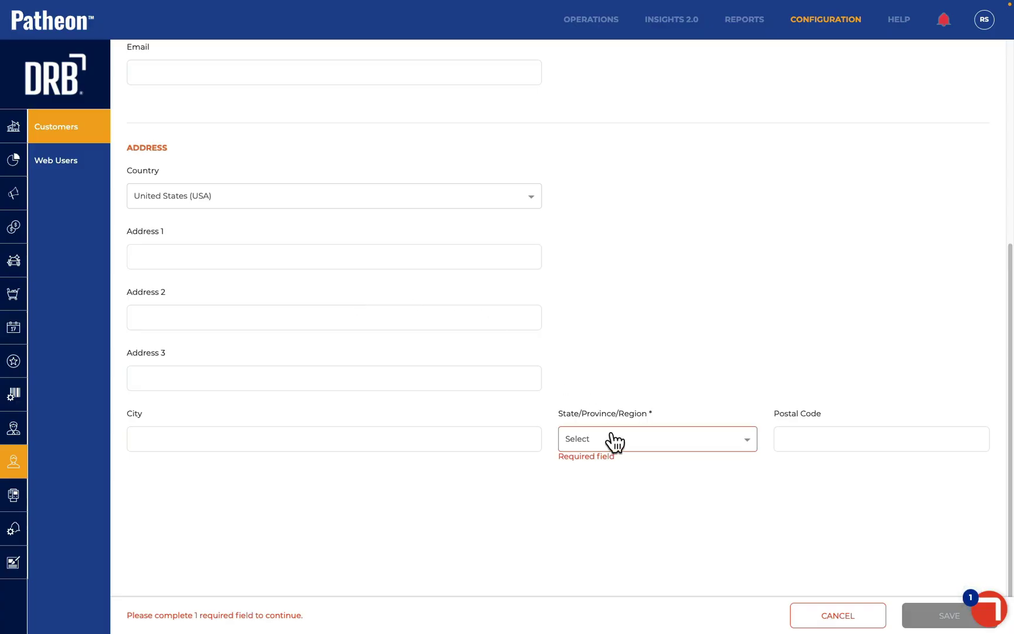
{"action": "left_click", "coordinate": [610, 439]}
{"action": "left_click", "coordinate": [593, 515]}
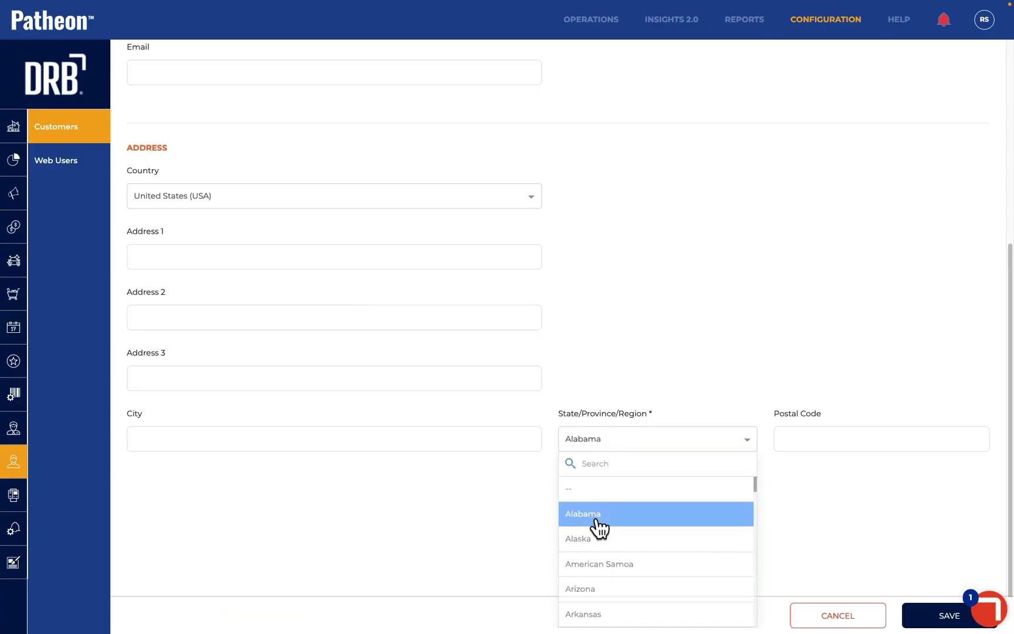
{"action": "scroll", "coordinate": [376, 282], "scroll_direction": "up", "scroll_amount": 1}
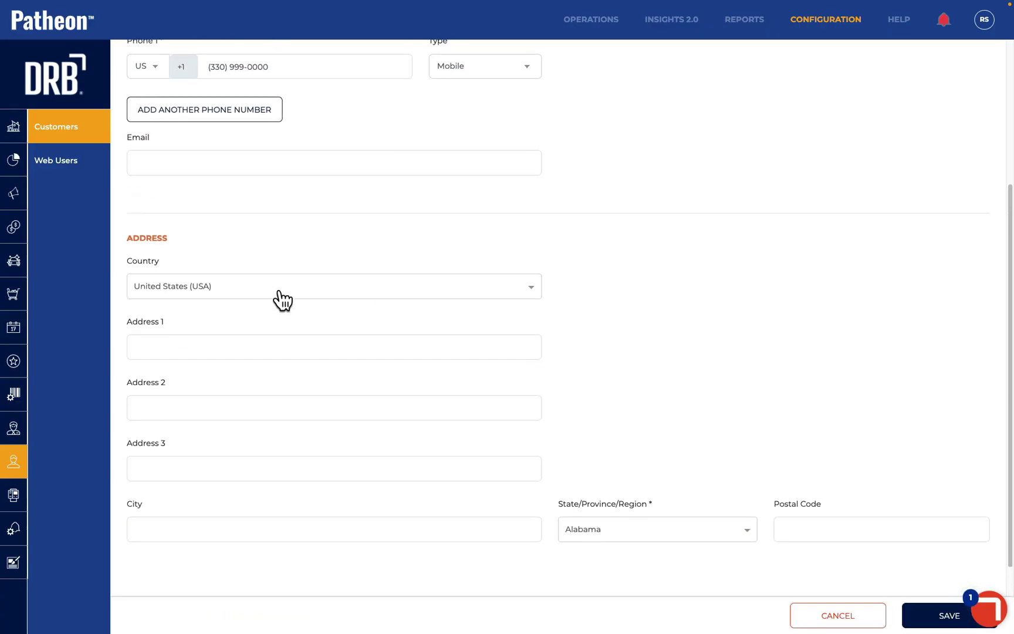
{"action": "scroll", "coordinate": [283, 299], "scroll_direction": "up", "scroll_amount": 3}
{"action": "scroll", "coordinate": [280, 290], "scroll_direction": "down", "scroll_amount": 3}
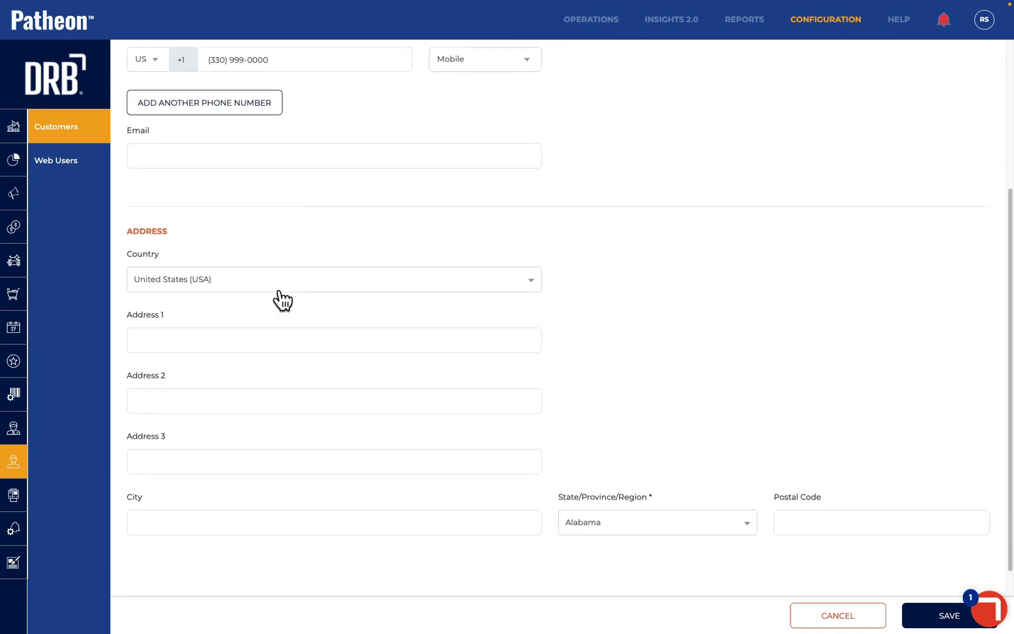
{"action": "scroll", "coordinate": [279, 292], "scroll_direction": "down", "scroll_amount": 1}
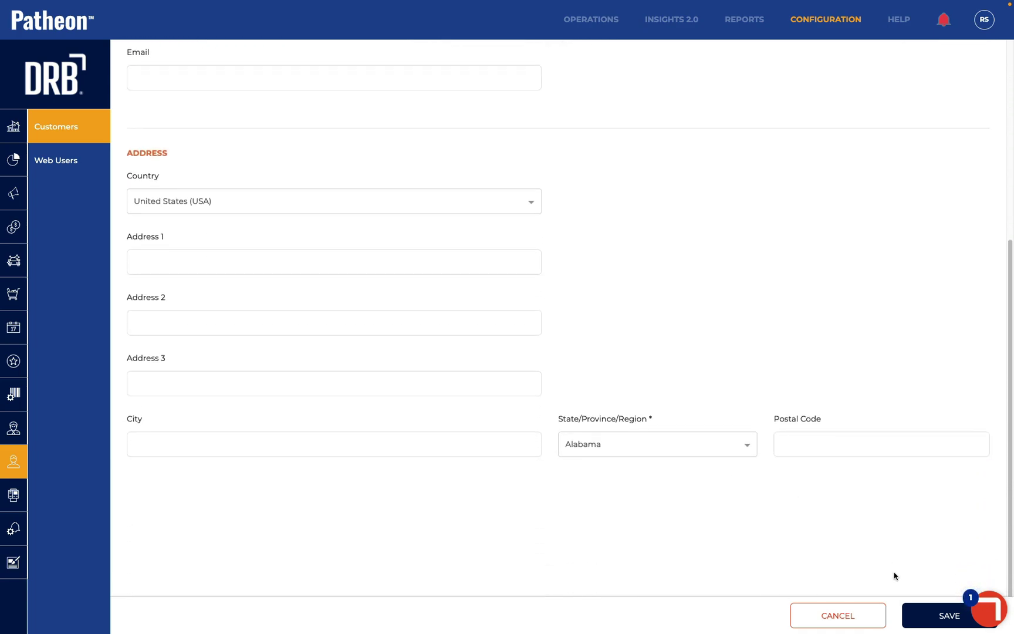
{"action": "left_click", "coordinate": [931, 616]}
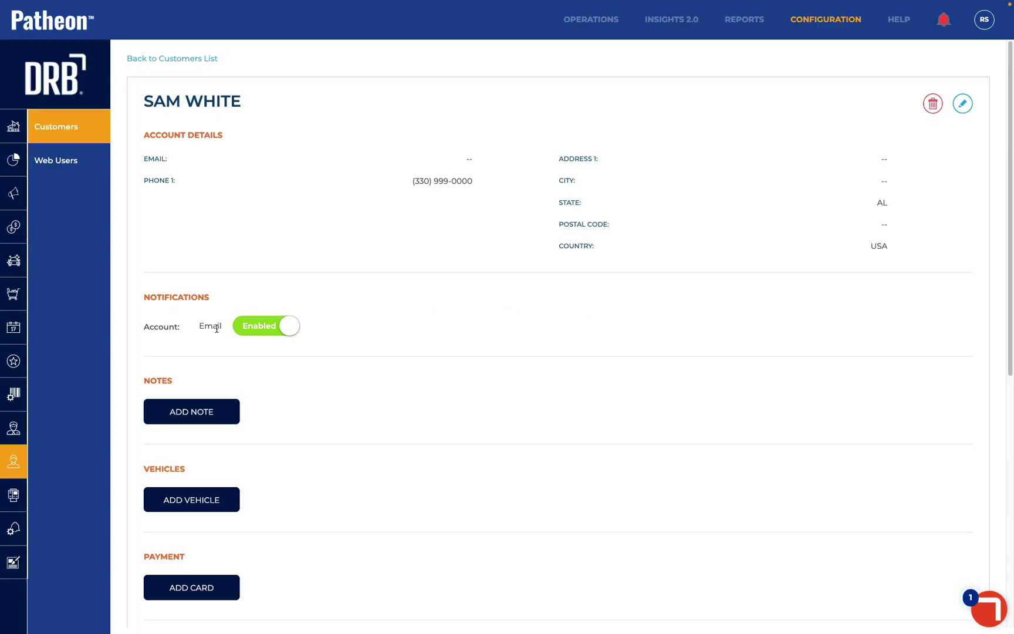
Switch the customer's email notifications off and back on, leaving them Enabled
{"action": "left_click", "coordinate": [264, 329]}
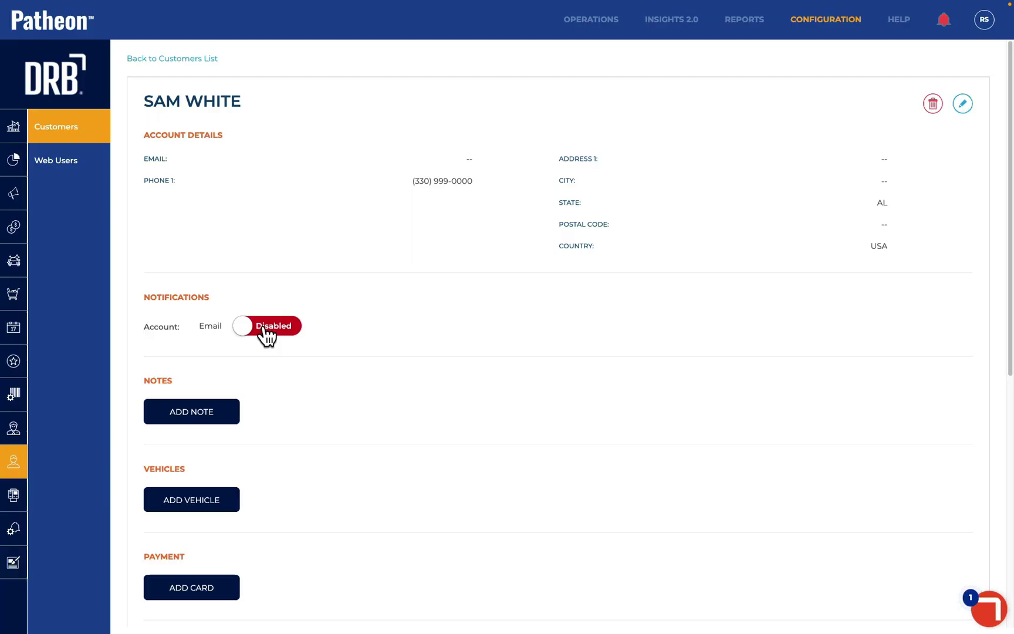
{"action": "left_click", "coordinate": [264, 329]}
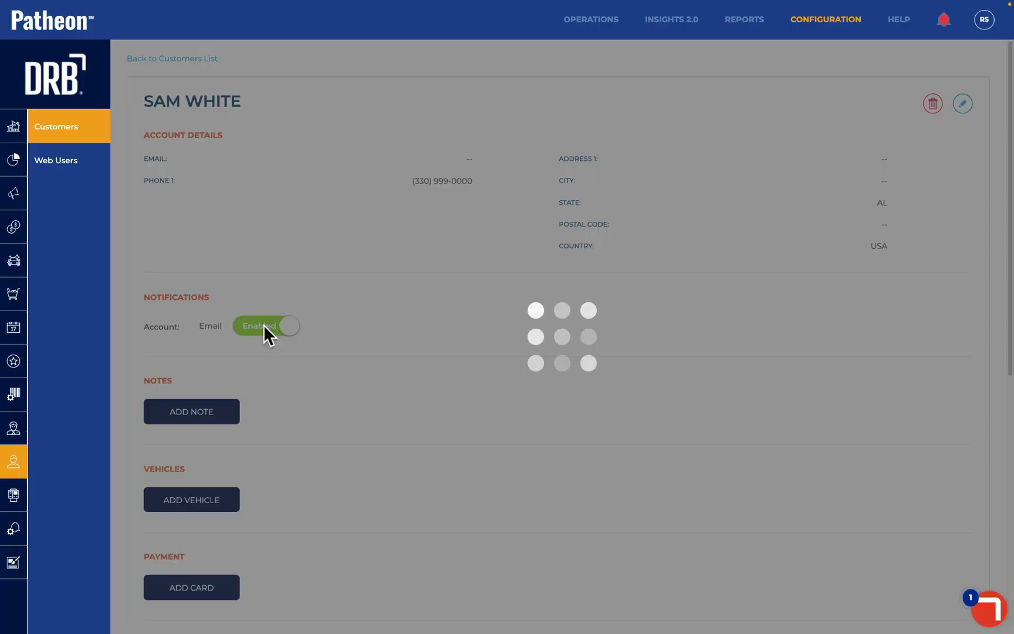
{"action": "scroll", "coordinate": [269, 343], "scroll_direction": "down", "scroll_amount": 2}
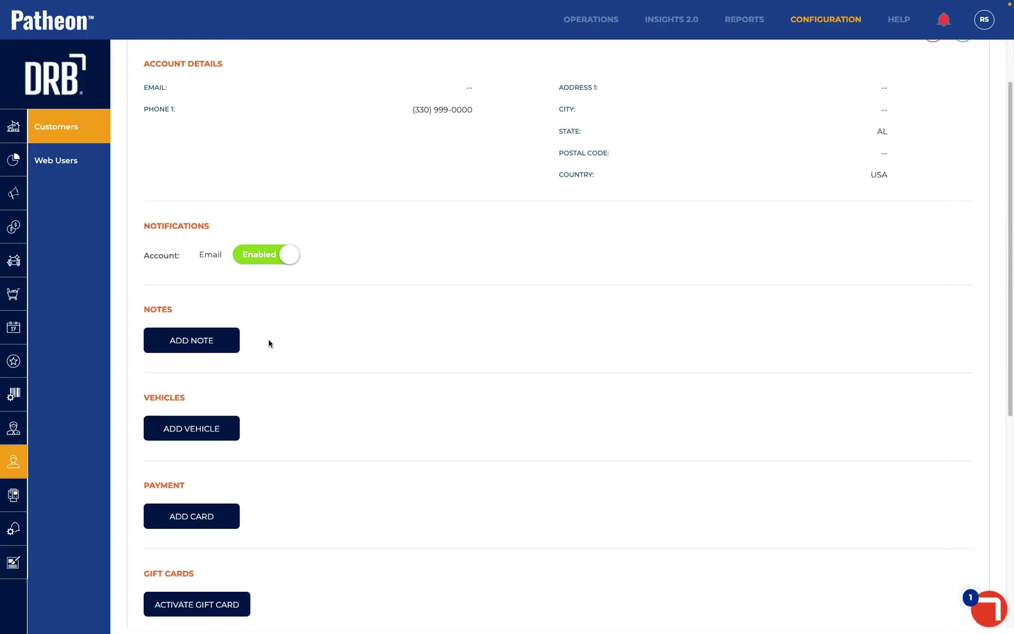
Add a note 'Give plan Brochure' alerting at Lane POS, Office POS and Tunnel entrance
{"action": "left_click", "coordinate": [217, 338]}
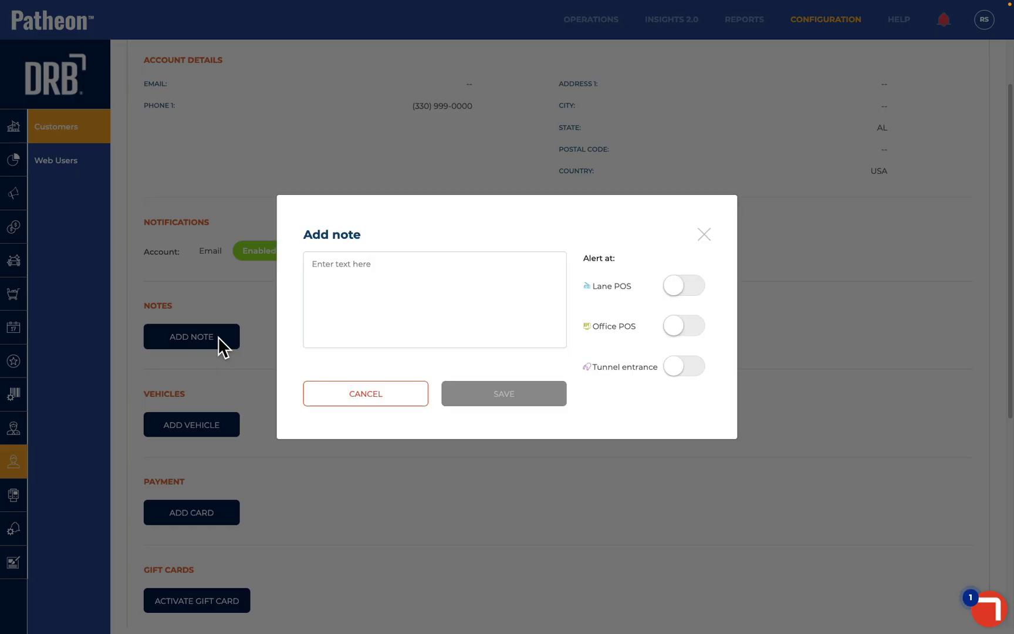
{"action": "left_click", "coordinate": [355, 287]}
{"action": "type", "text": "cive plan Brochure"}
{"action": "left_click", "coordinate": [686, 287]}
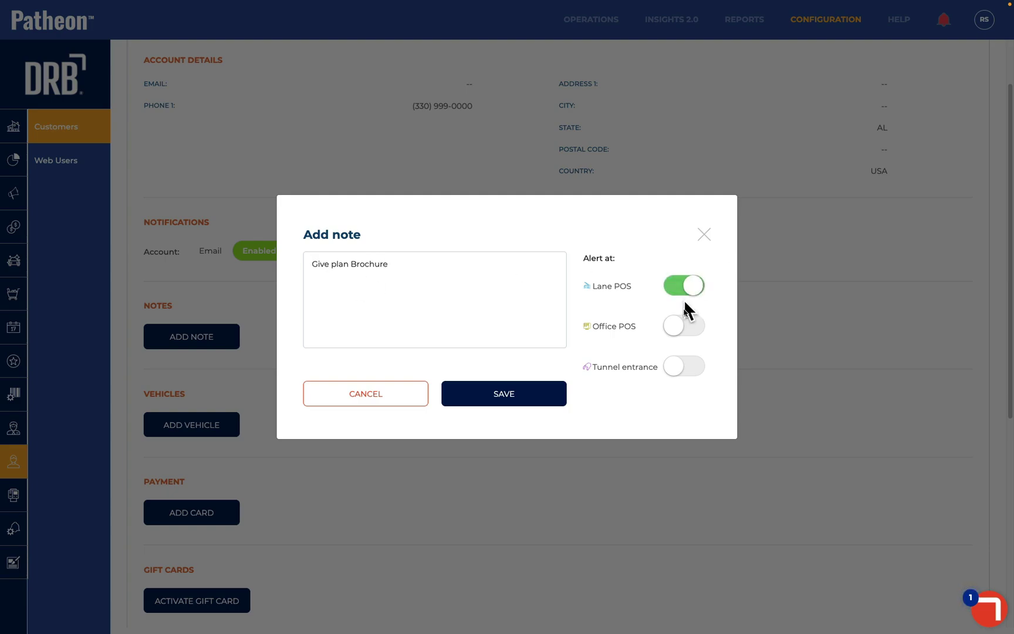
{"action": "left_click", "coordinate": [687, 327]}
{"action": "left_click", "coordinate": [686, 367]}
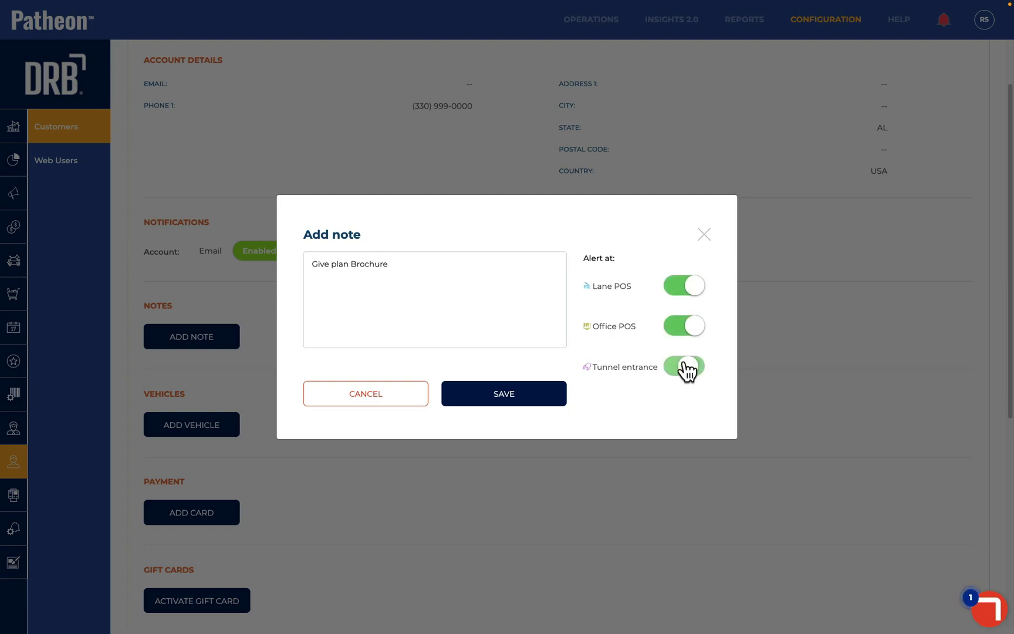
{"action": "left_click", "coordinate": [531, 404]}
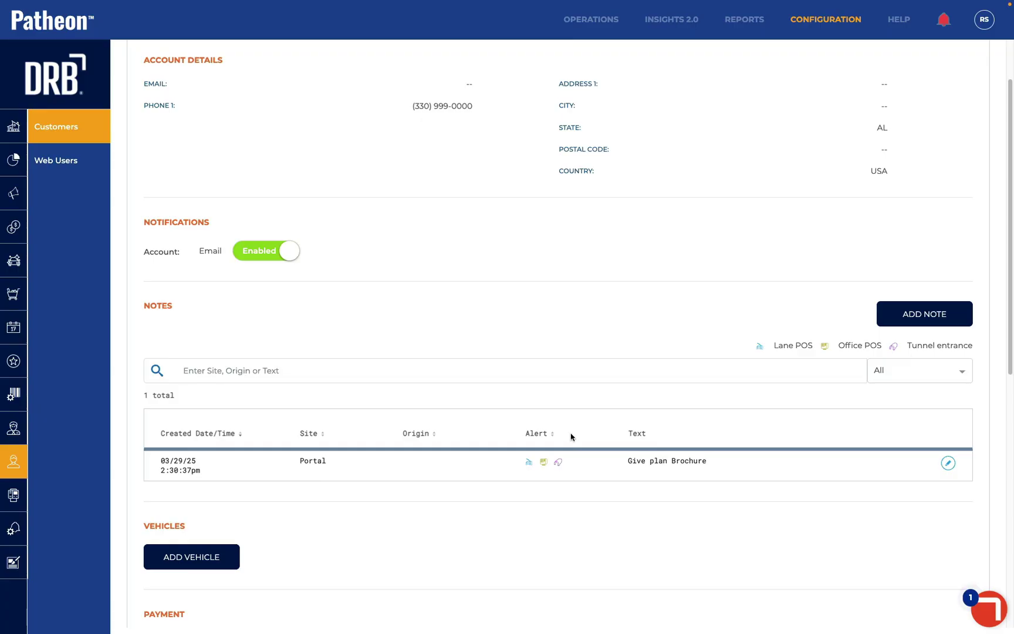
{"action": "scroll", "coordinate": [470, 415], "scroll_direction": "down", "scroll_amount": 4}
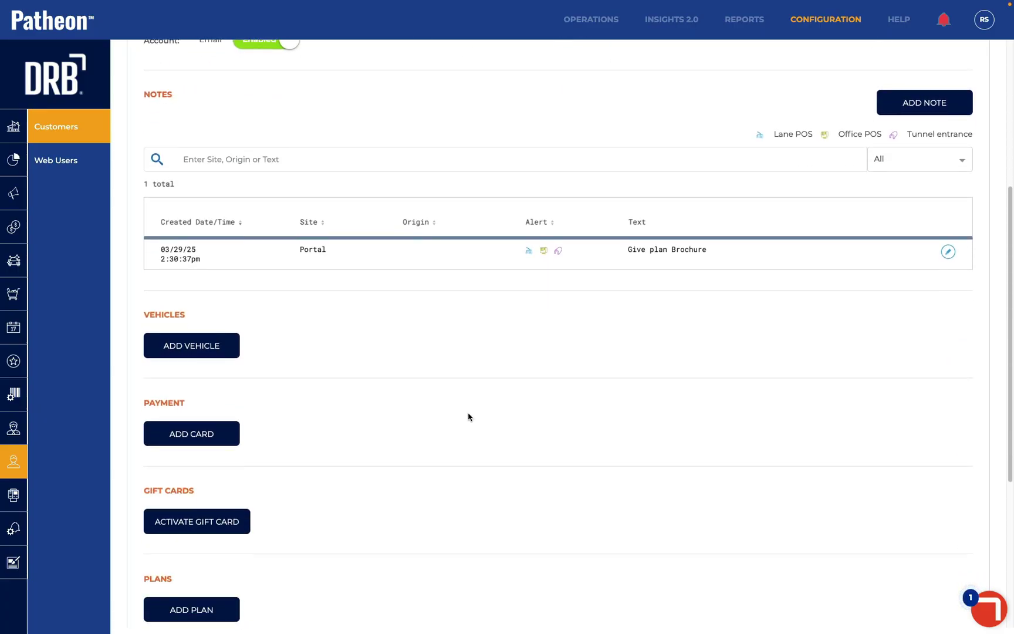
Start a new vehicle as a black 2025 Chevrolet
{"action": "left_click", "coordinate": [204, 349]}
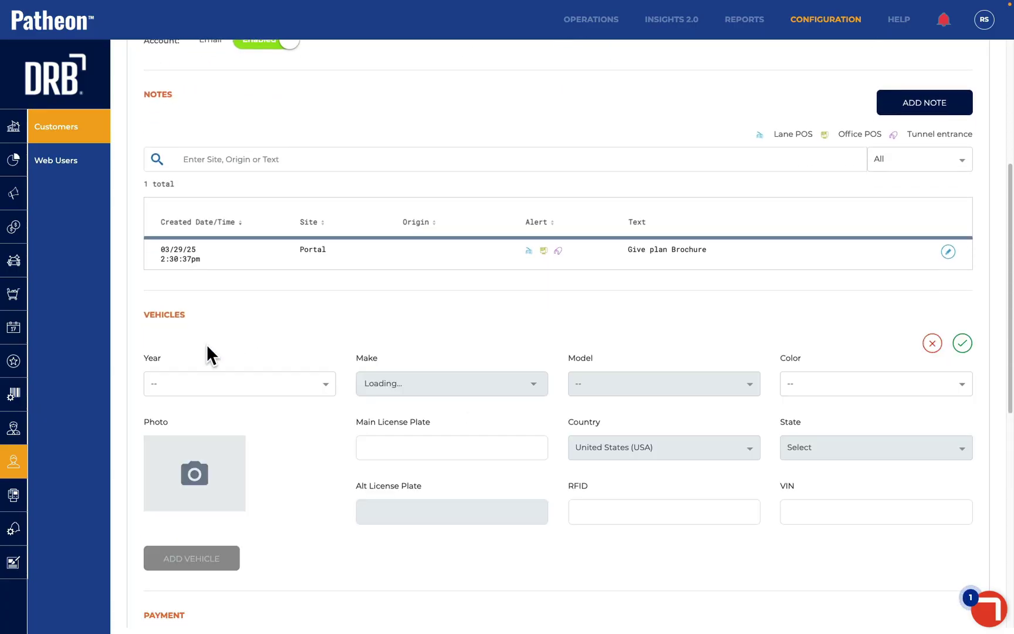
{"action": "left_click", "coordinate": [232, 389]}
{"action": "left_click", "coordinate": [221, 438]}
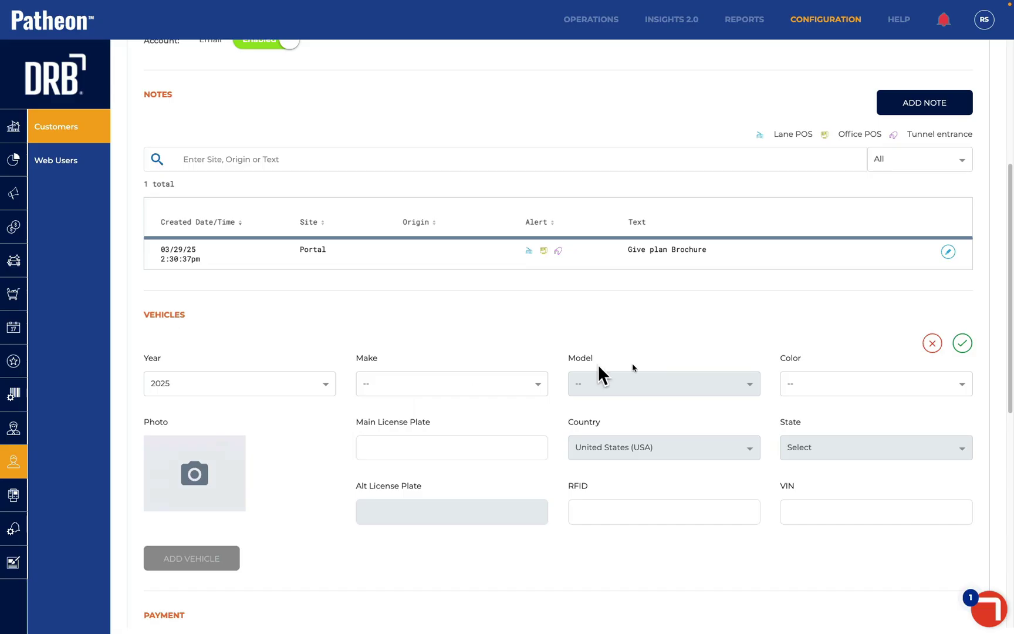
{"action": "left_click", "coordinate": [496, 391]}
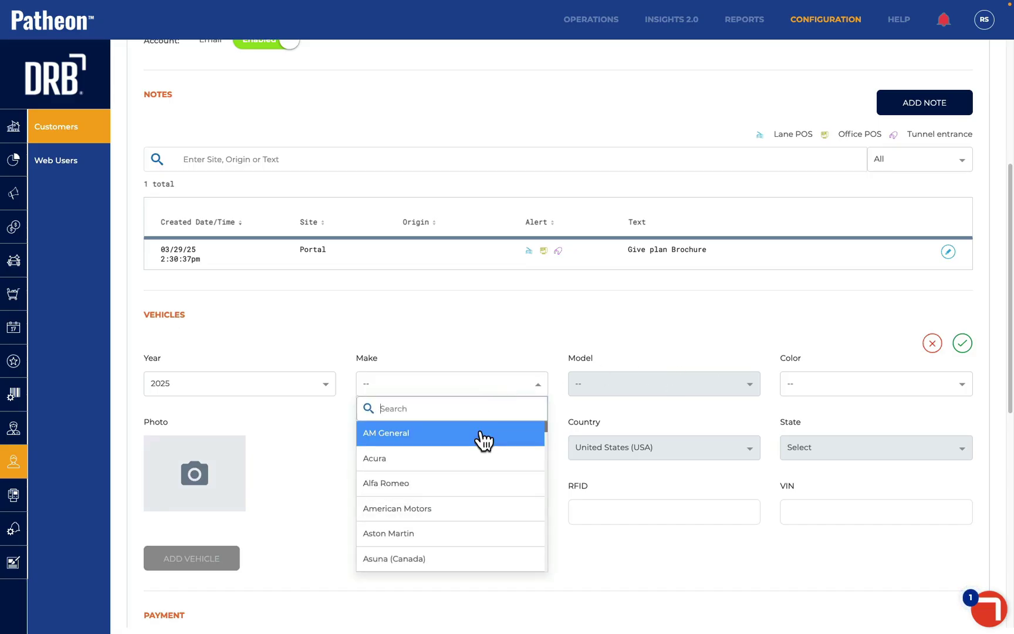
{"action": "type", "text": "chevy"}
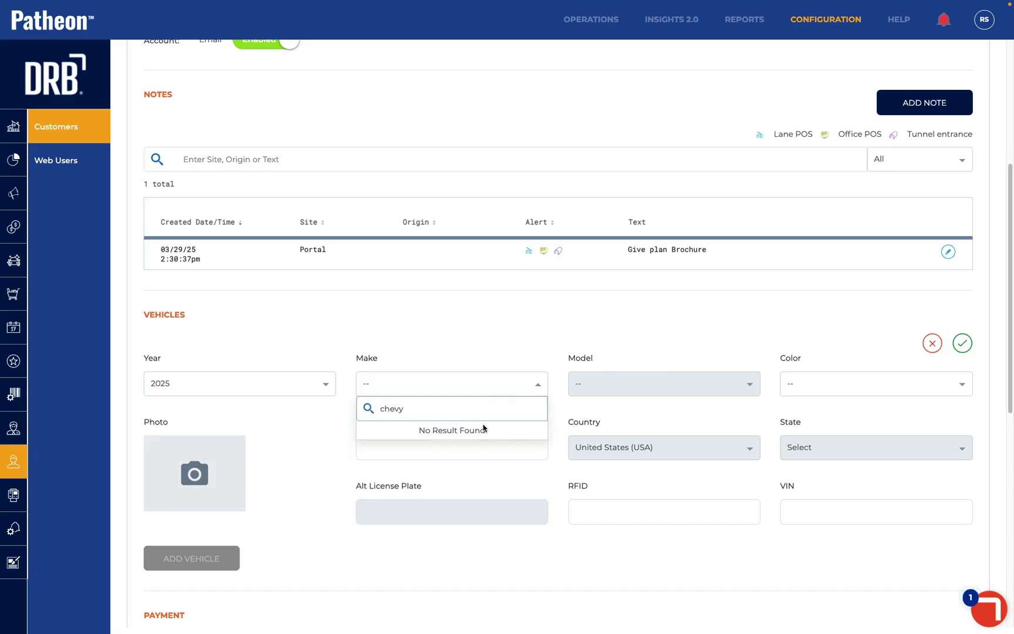
{"action": "key", "text": "BackSpace"}
{"action": "left_click", "coordinate": [426, 435]}
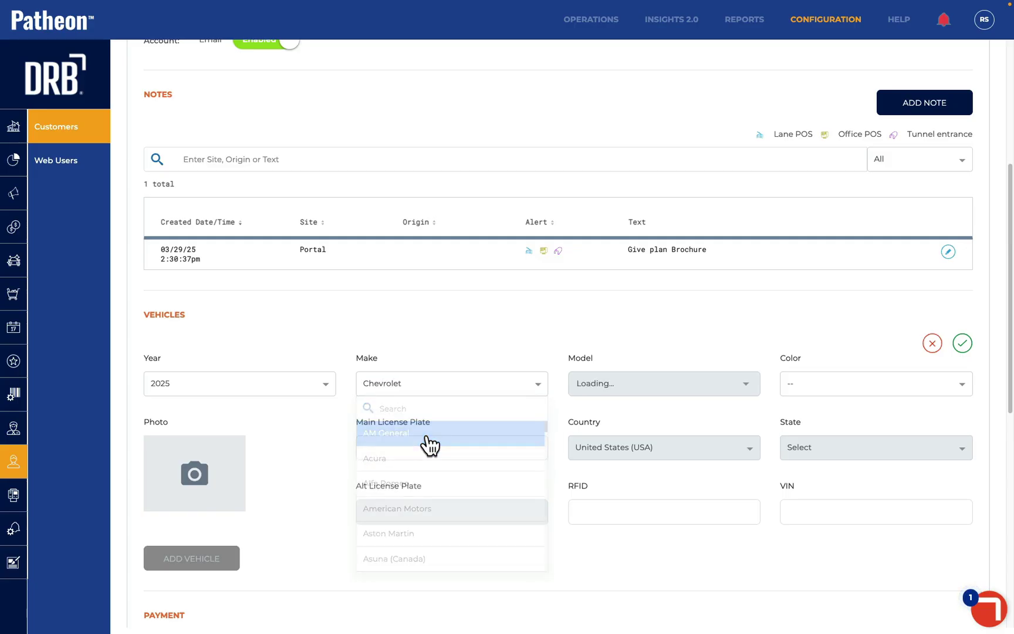
{"action": "left_click", "coordinate": [829, 384]}
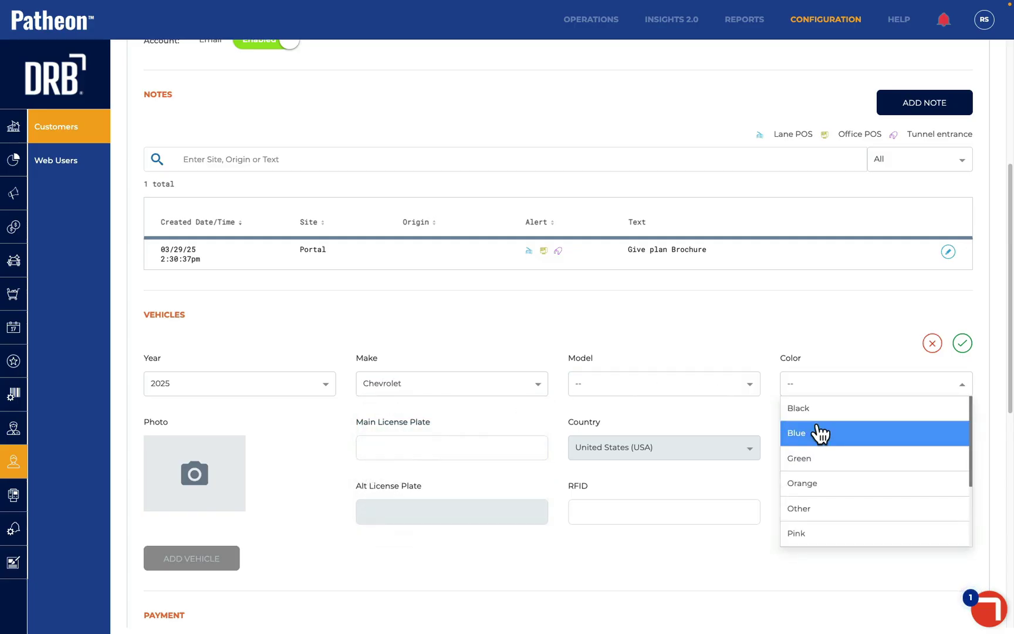
{"action": "left_click", "coordinate": [819, 412]}
{"action": "left_click", "coordinate": [446, 447]}
{"action": "type", "text": "236TRR"}
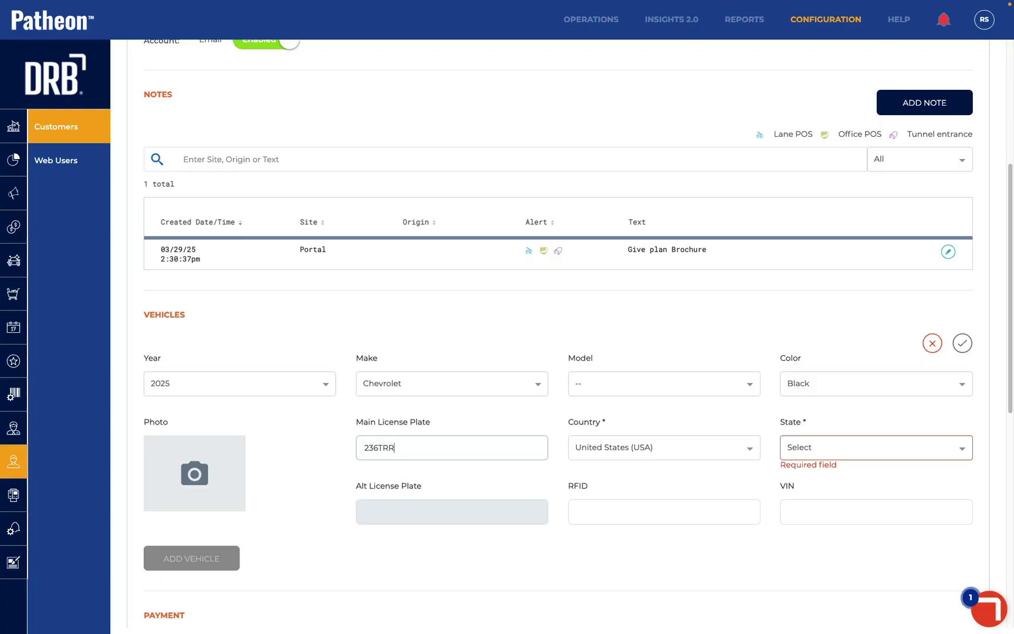
{"action": "left_click", "coordinate": [799, 448]}
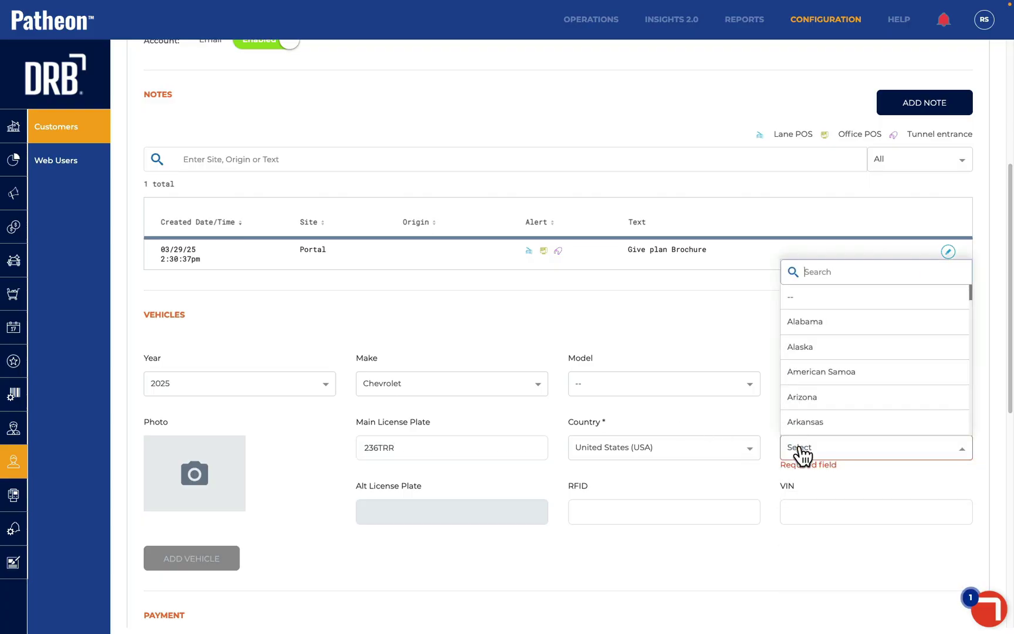
{"action": "left_click", "coordinate": [806, 322]}
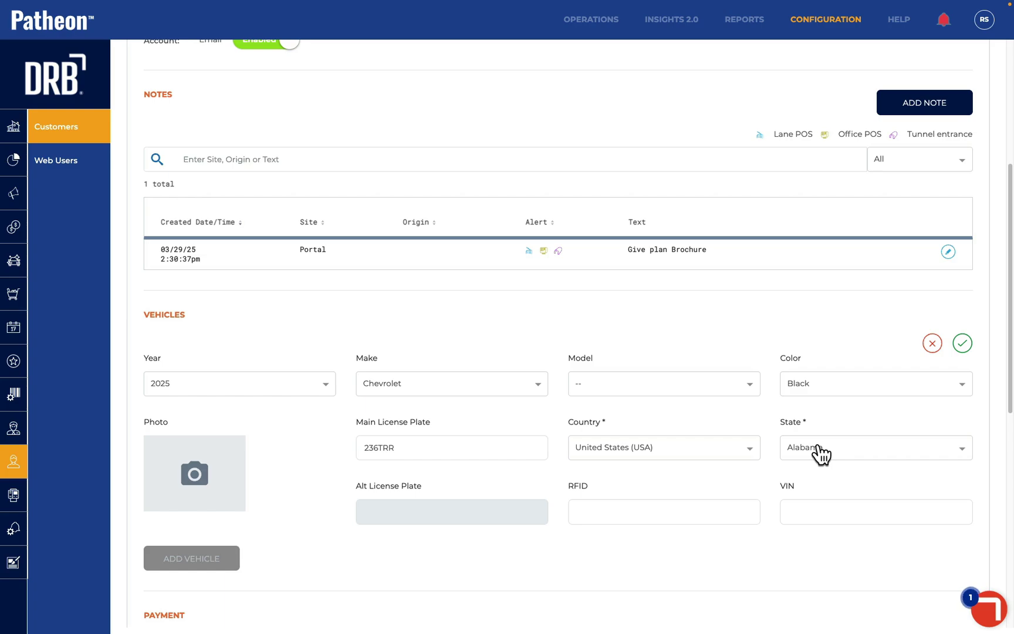
{"action": "left_click", "coordinate": [962, 343]}
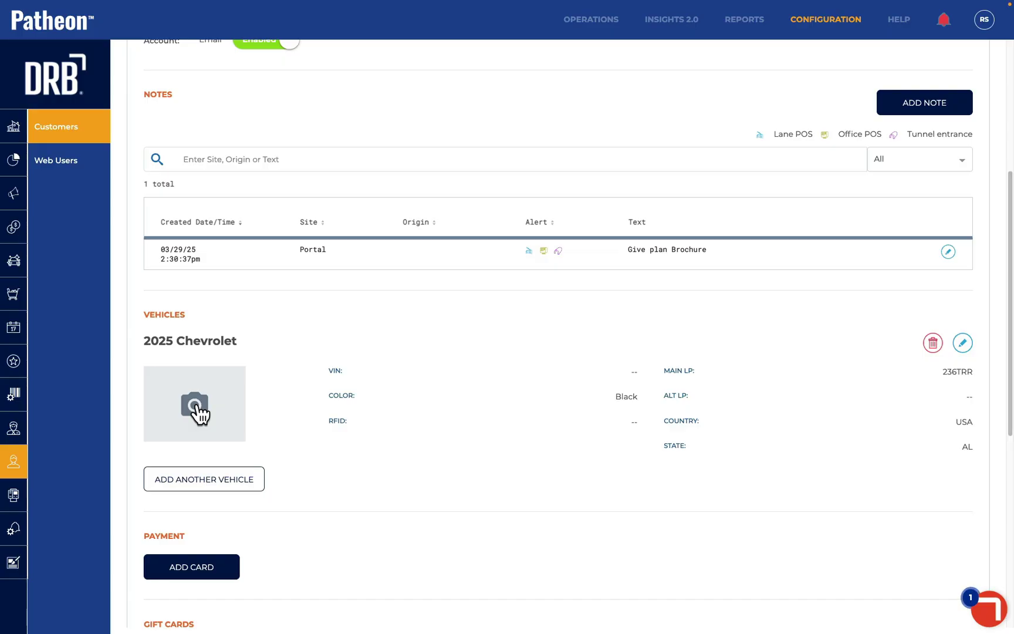
Add a default Visa card expiring 12/25 with payment site DRB Training Demo Site 1
{"action": "scroll", "coordinate": [199, 413], "scroll_direction": "down", "scroll_amount": 3}
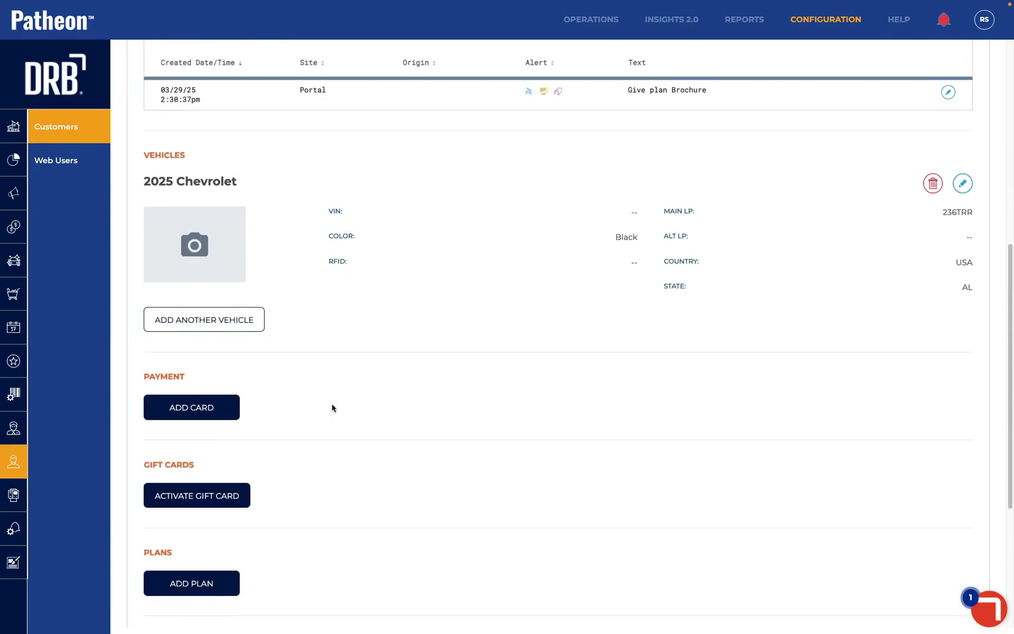
{"action": "scroll", "coordinate": [331, 408], "scroll_direction": "down", "scroll_amount": 1}
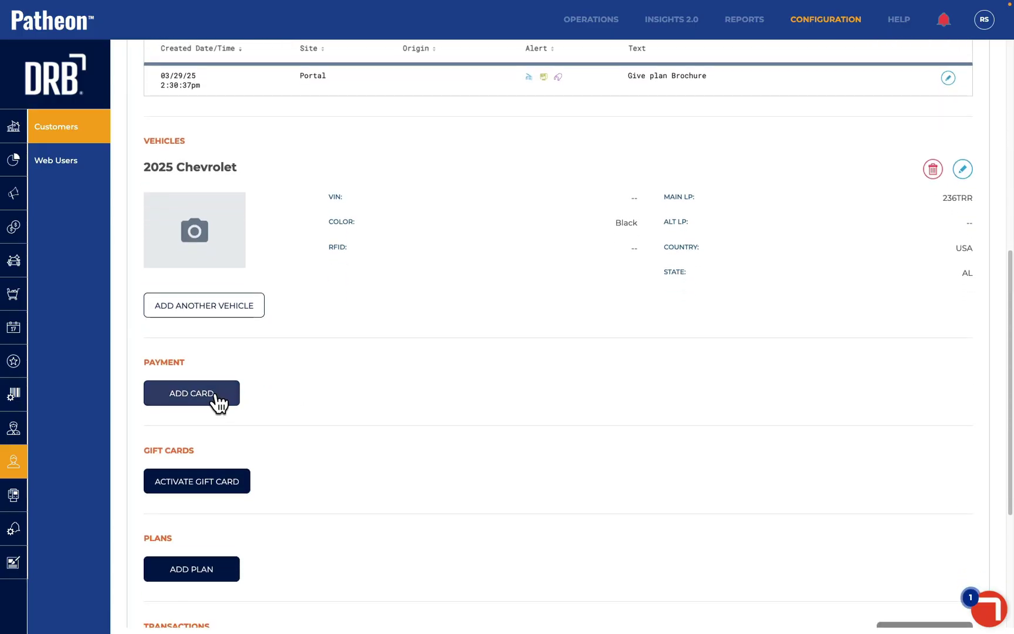
{"action": "left_click", "coordinate": [235, 397]}
{"action": "left_click", "coordinate": [405, 344]}
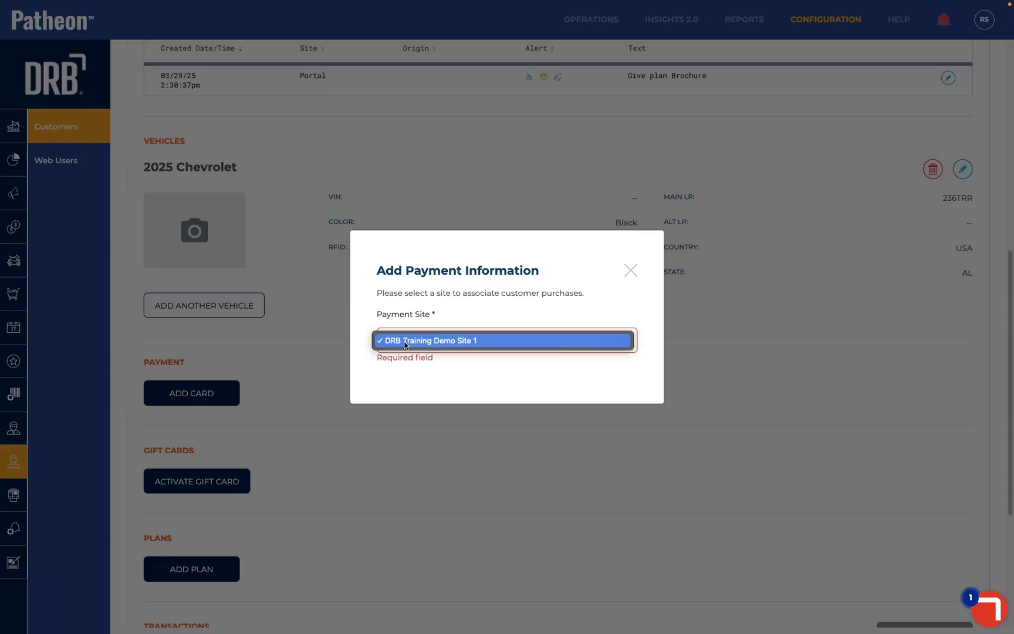
{"action": "left_click", "coordinate": [404, 342]}
{"action": "left_click", "coordinate": [414, 339]}
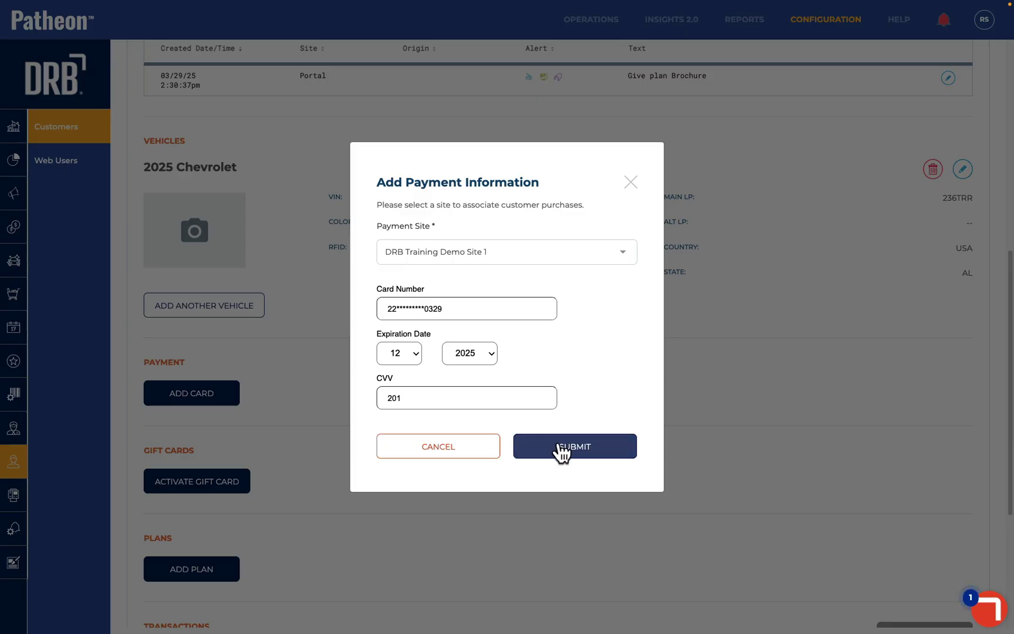
{"action": "left_click", "coordinate": [565, 449]}
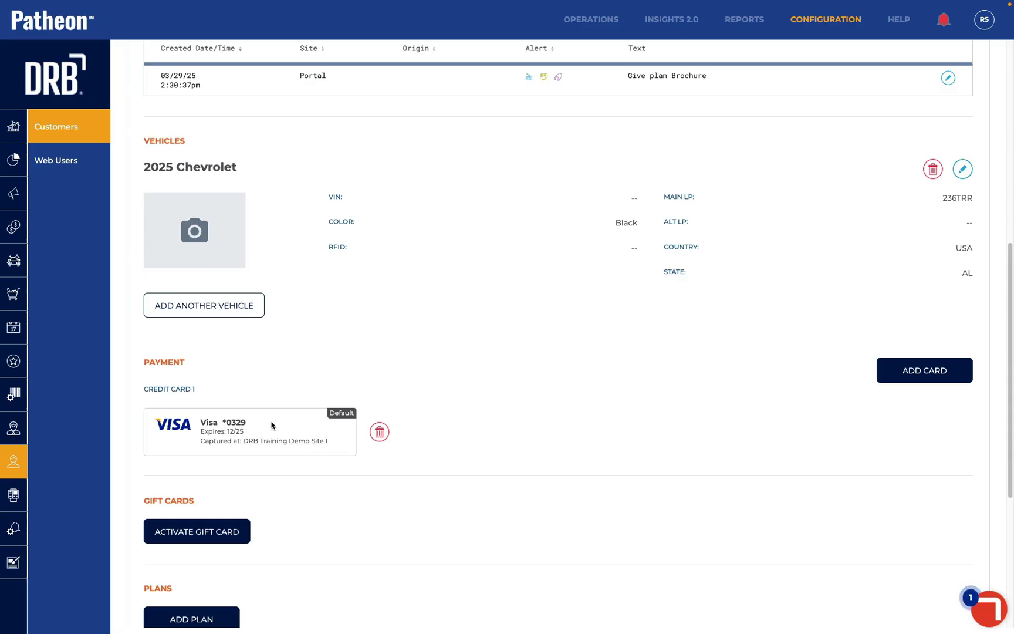
Start a new plan sold at DRB Training Demo Site 1
{"action": "scroll", "coordinate": [272, 425], "scroll_direction": "down", "scroll_amount": 3}
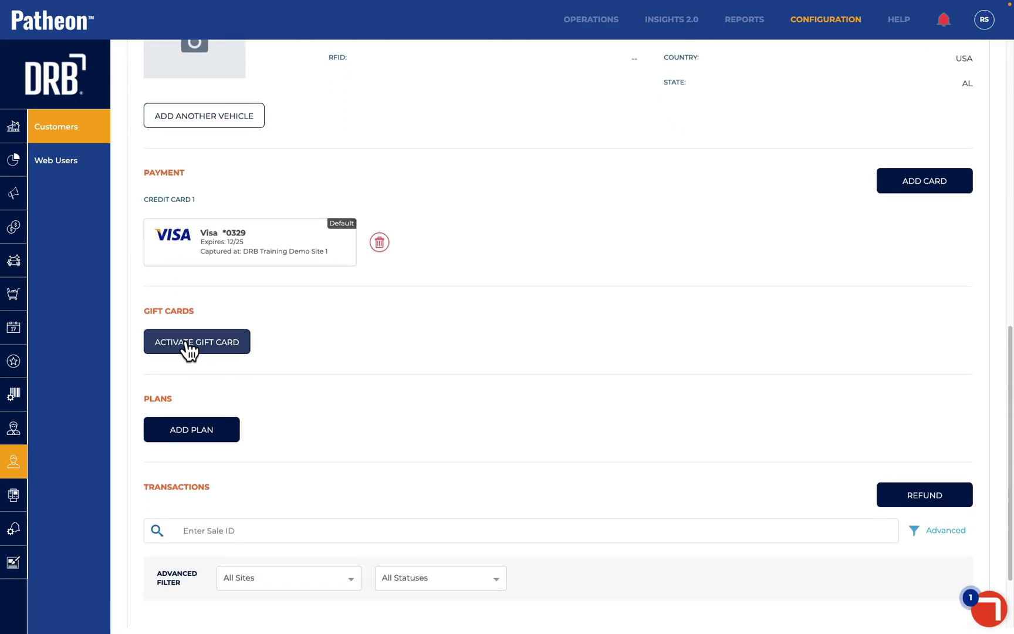
{"action": "scroll", "coordinate": [328, 369], "scroll_direction": "down", "scroll_amount": 1}
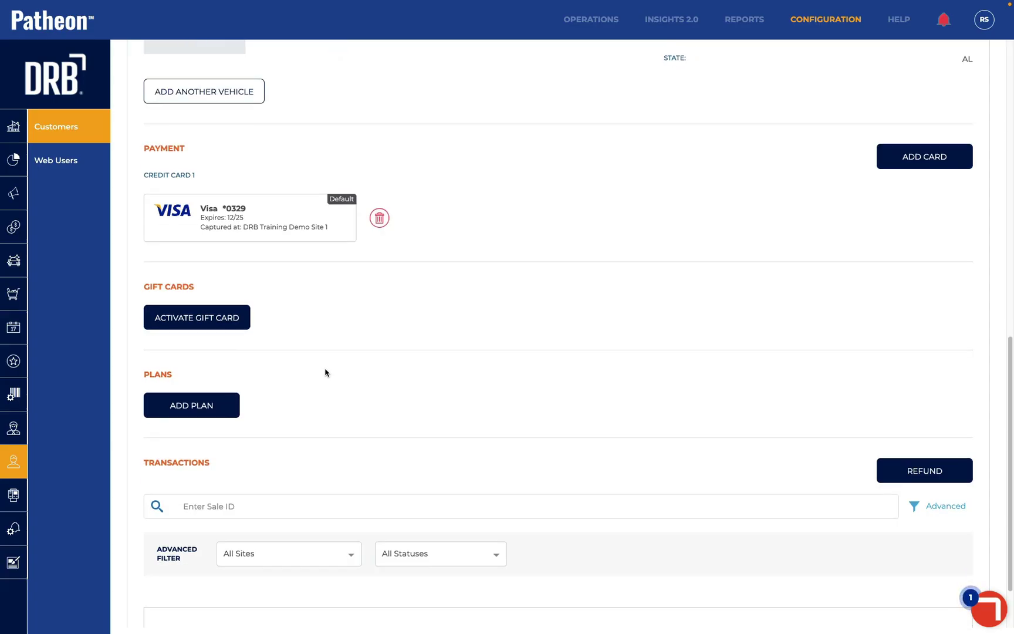
{"action": "left_click", "coordinate": [206, 411]}
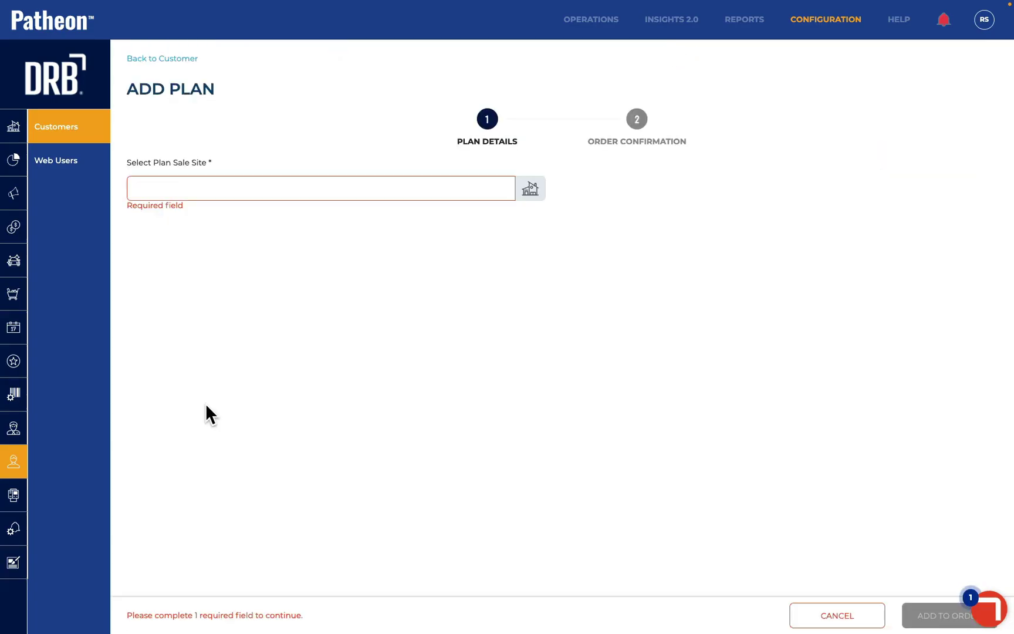
{"action": "left_click", "coordinate": [240, 191]}
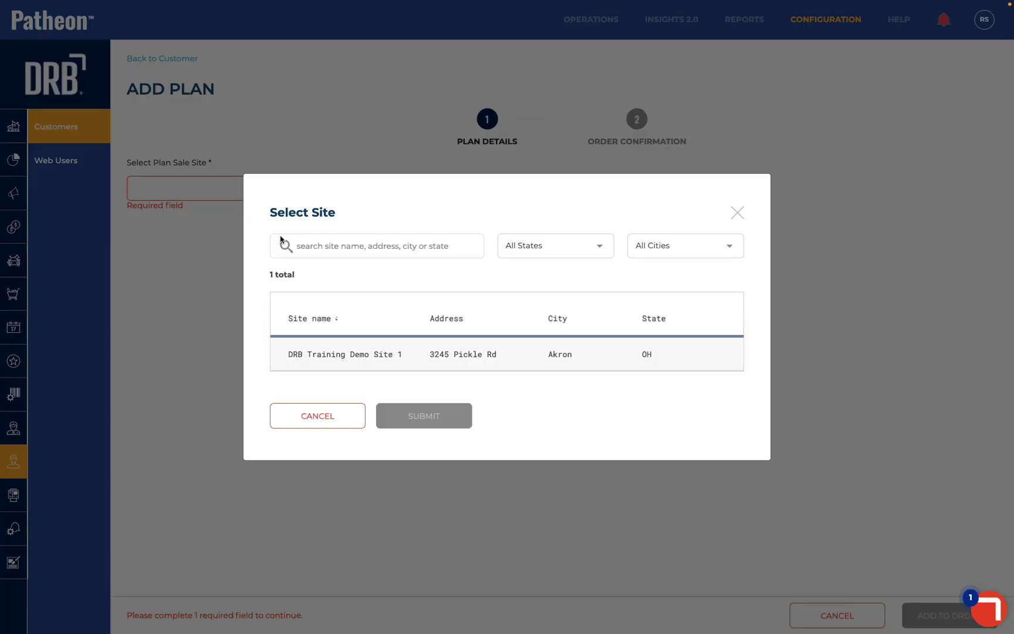
{"action": "left_click", "coordinate": [335, 355]}
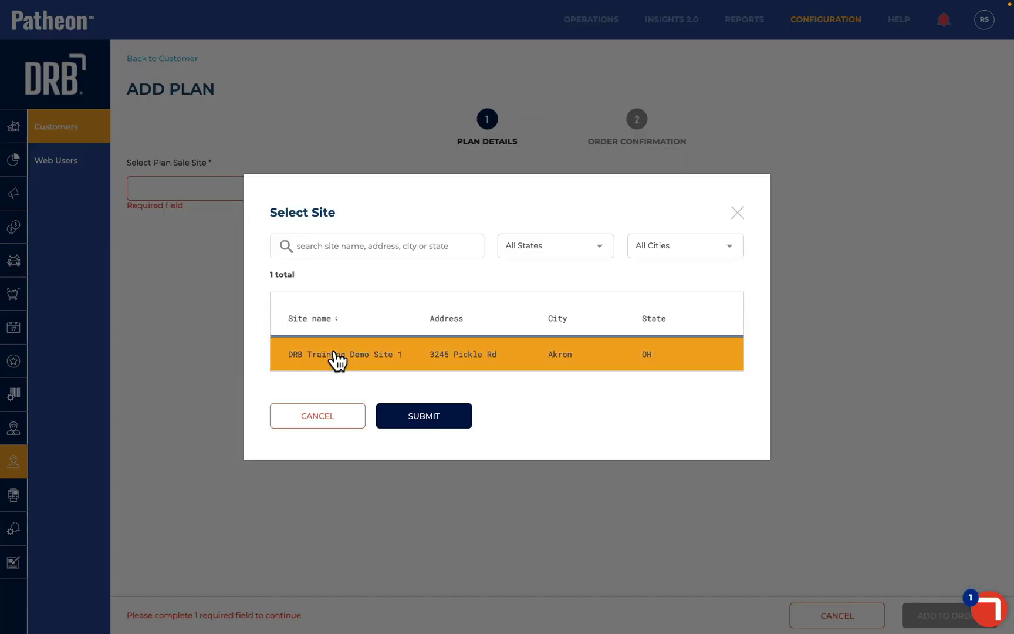
{"action": "left_click", "coordinate": [427, 417]}
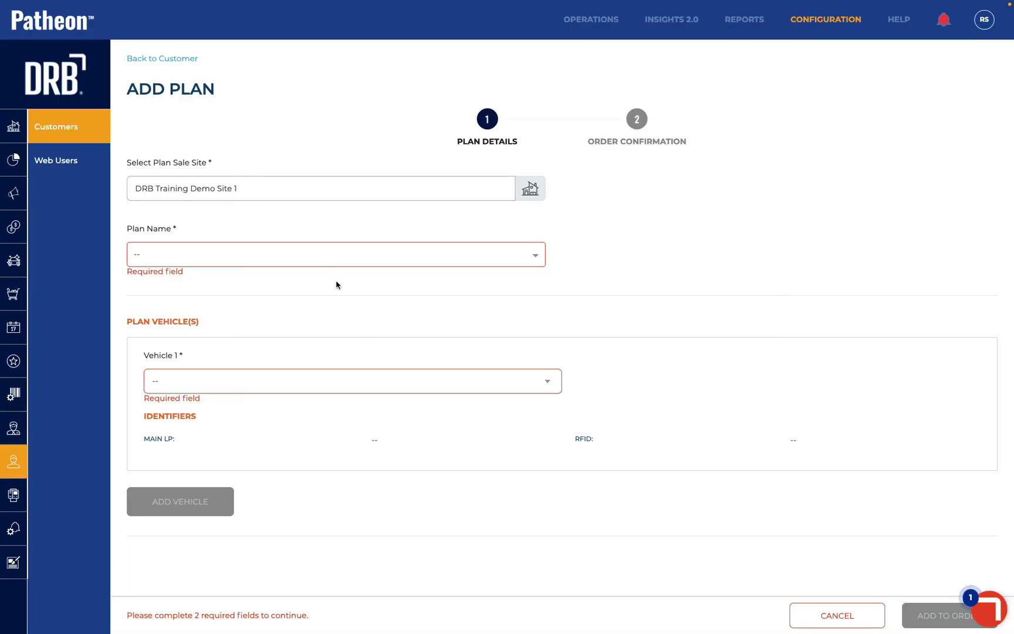
Choose the Unlimited Best plan for the 2025 Chevrolet and add it to the order
{"action": "left_click", "coordinate": [317, 260]}
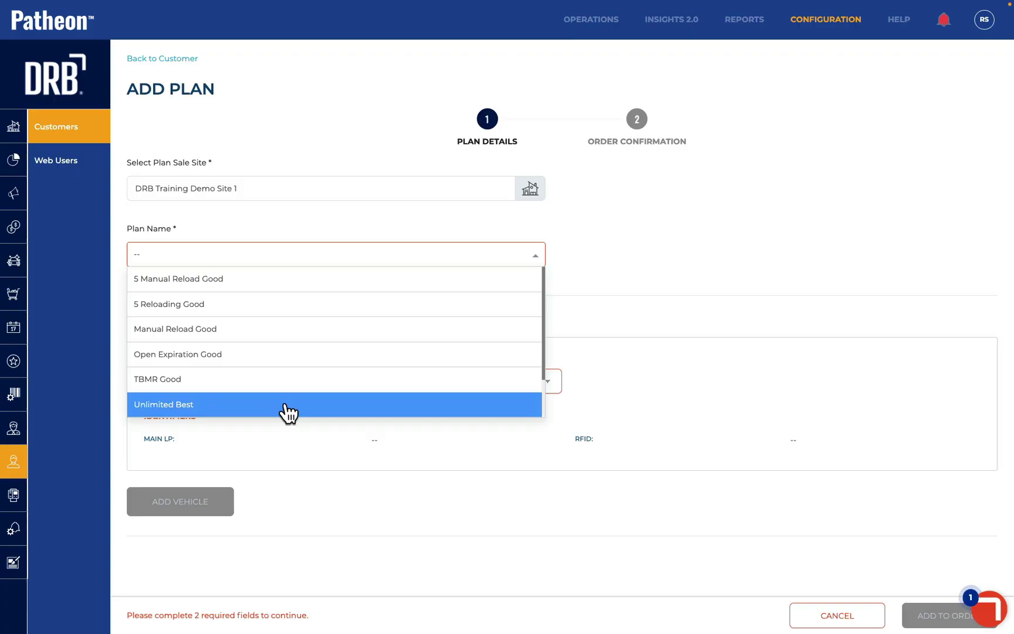
{"action": "left_click", "coordinate": [284, 406]}
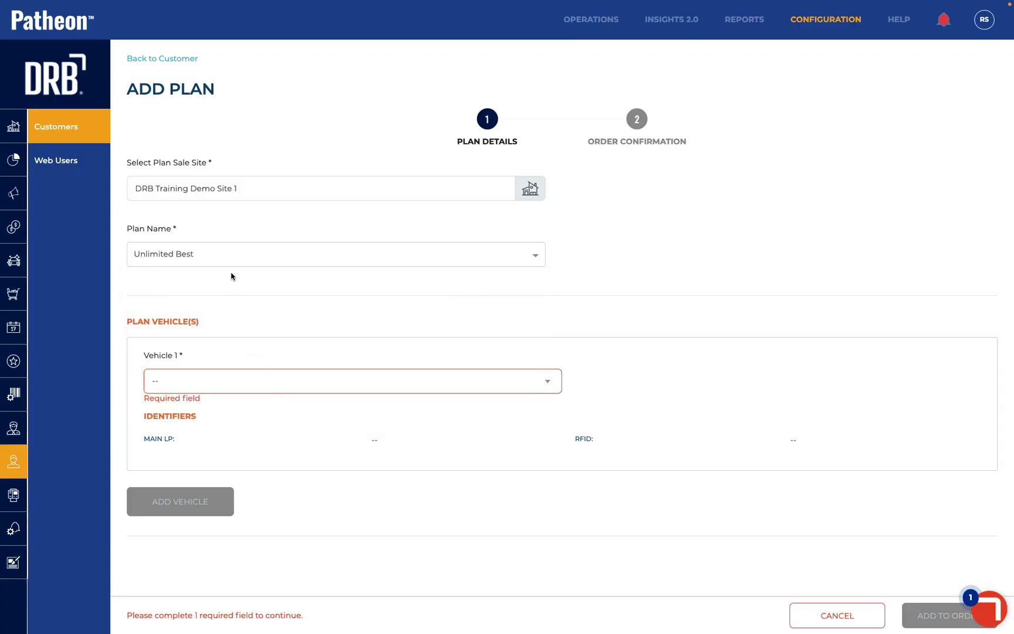
{"action": "left_click", "coordinate": [239, 378]}
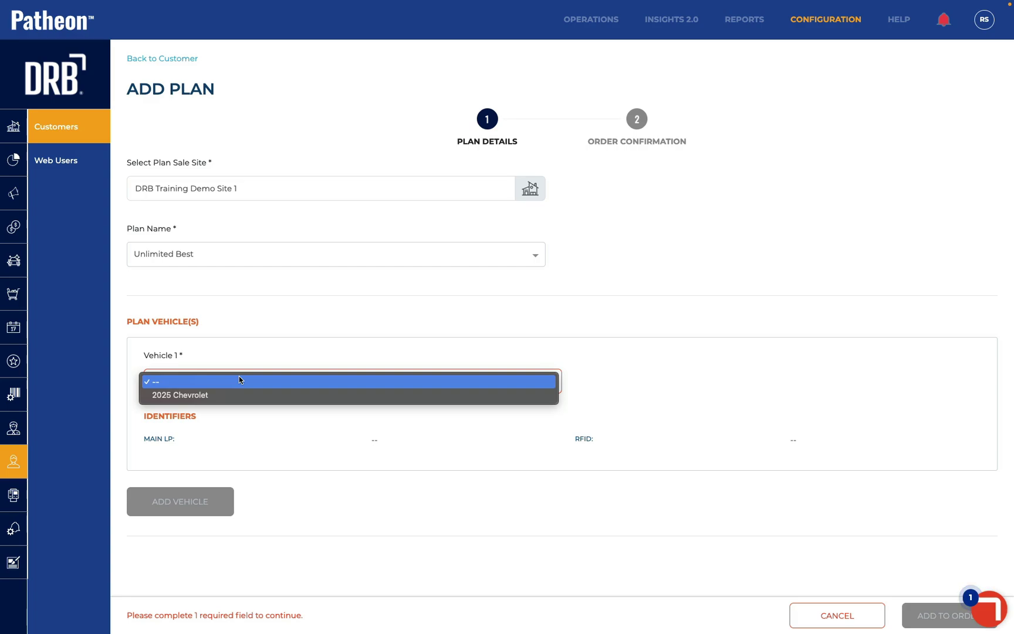
{"action": "left_click", "coordinate": [237, 392]}
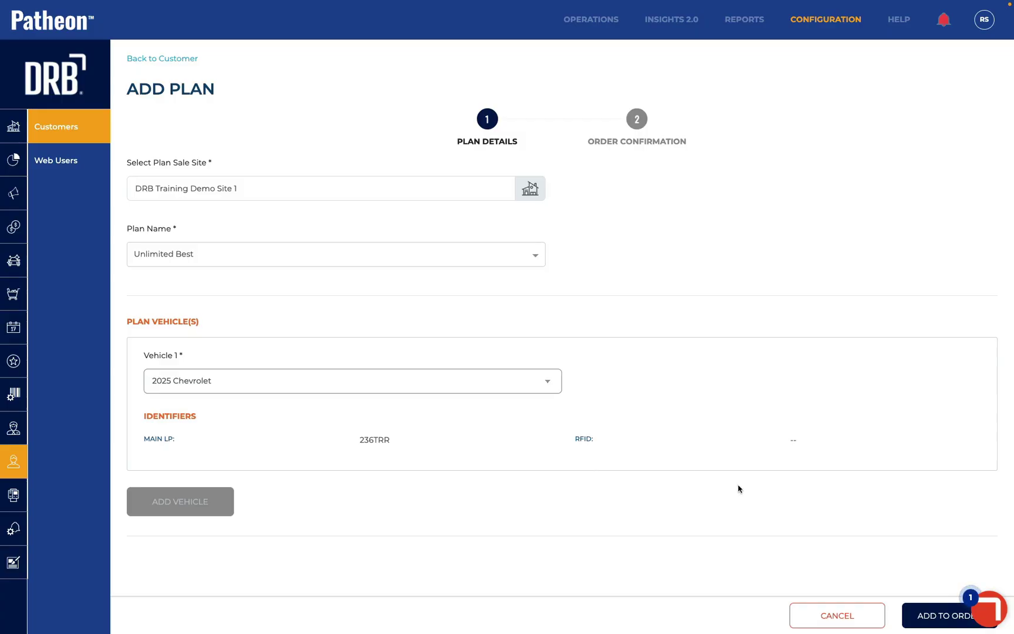
{"action": "left_click", "coordinate": [920, 616]}
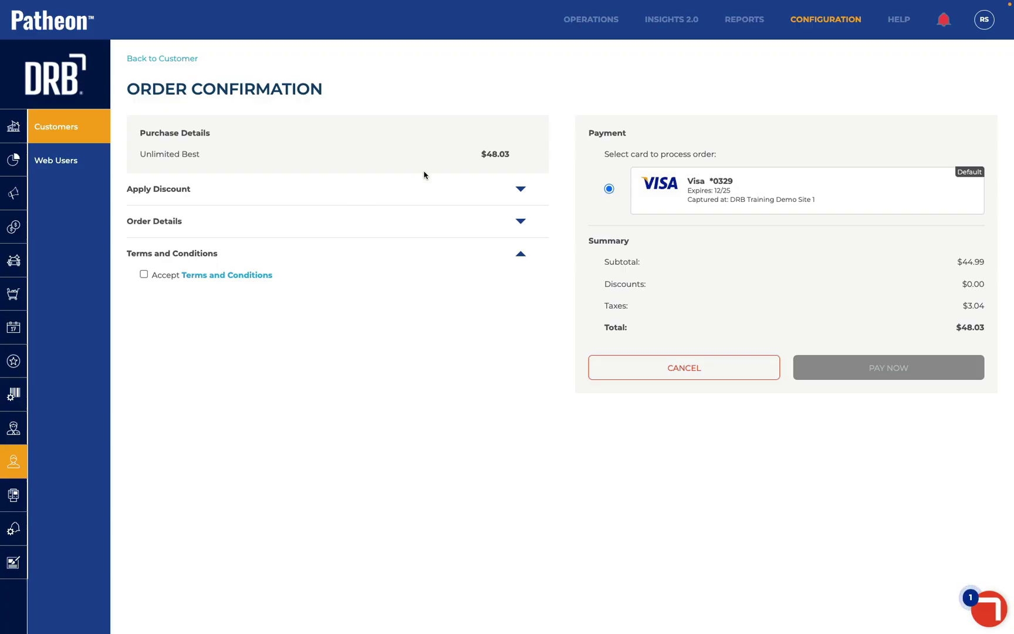
Expand the empty discount code entry on the $48.03 order, then go to Configuration > Discounts
{"action": "left_click", "coordinate": [521, 190]}
{"action": "left_click", "coordinate": [194, 234]}
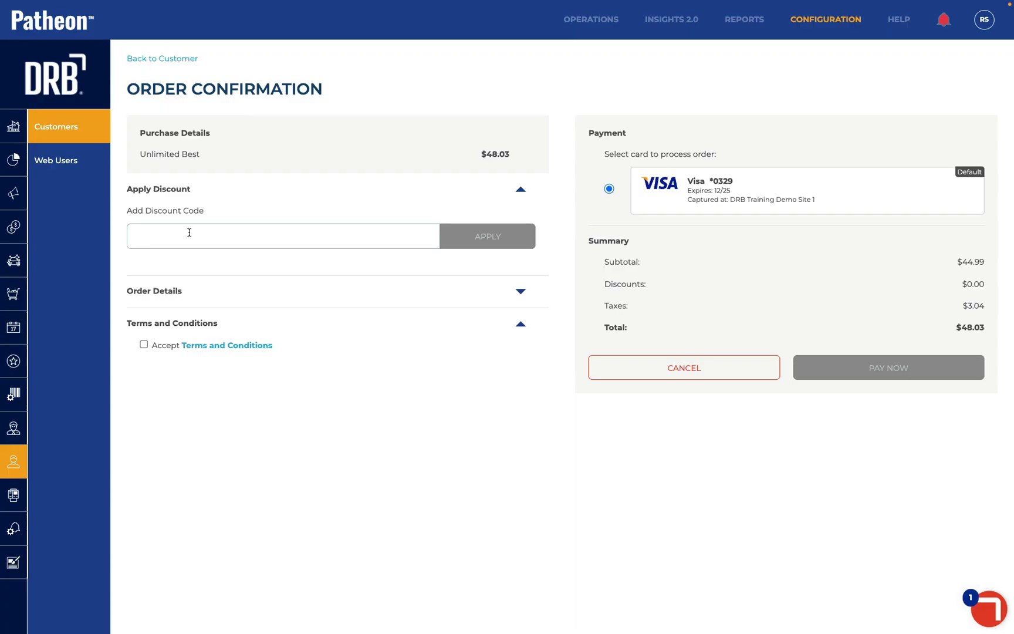
{"action": "left_click", "coordinate": [36, 362]}
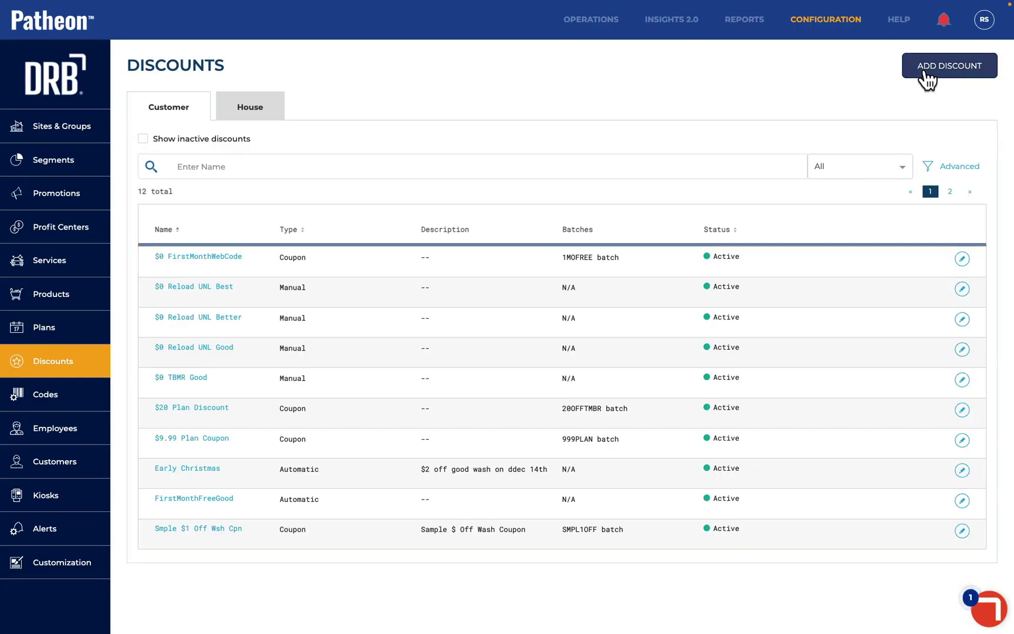
Create a customer coupon discount named 'OLP Unl Best'
{"action": "left_click", "coordinate": [925, 75]}
{"action": "type", "text": "Wo"}
{"action": "key", "text": "BackSpace"}
{"action": "key", "text": "BackSpace"}
{"action": "type", "text": "O"}
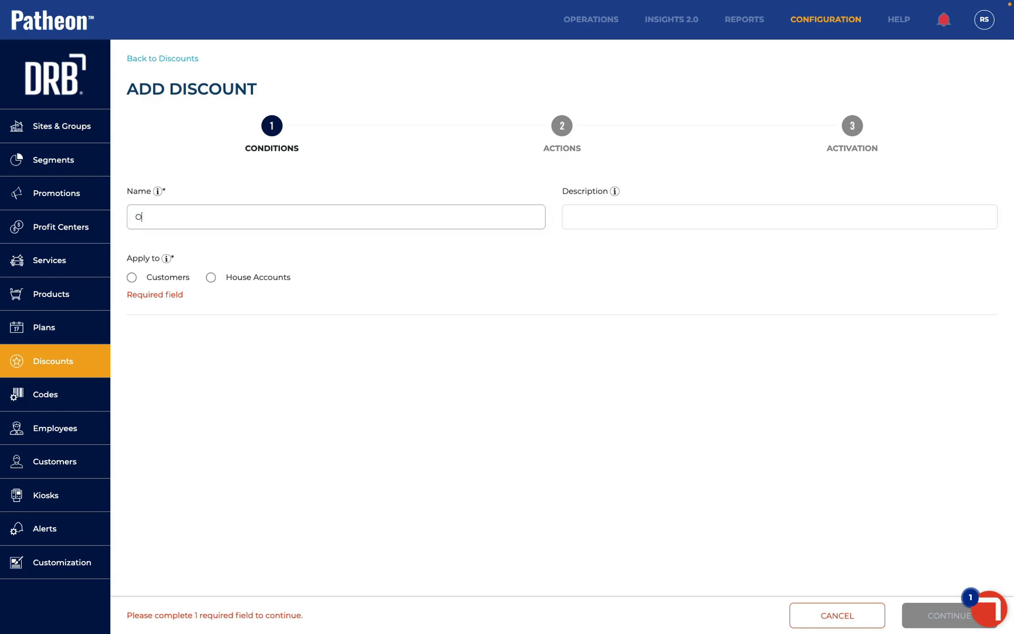
{"action": "type", "text": "LP Unl Best"}
{"action": "left_click", "coordinate": [132, 278]}
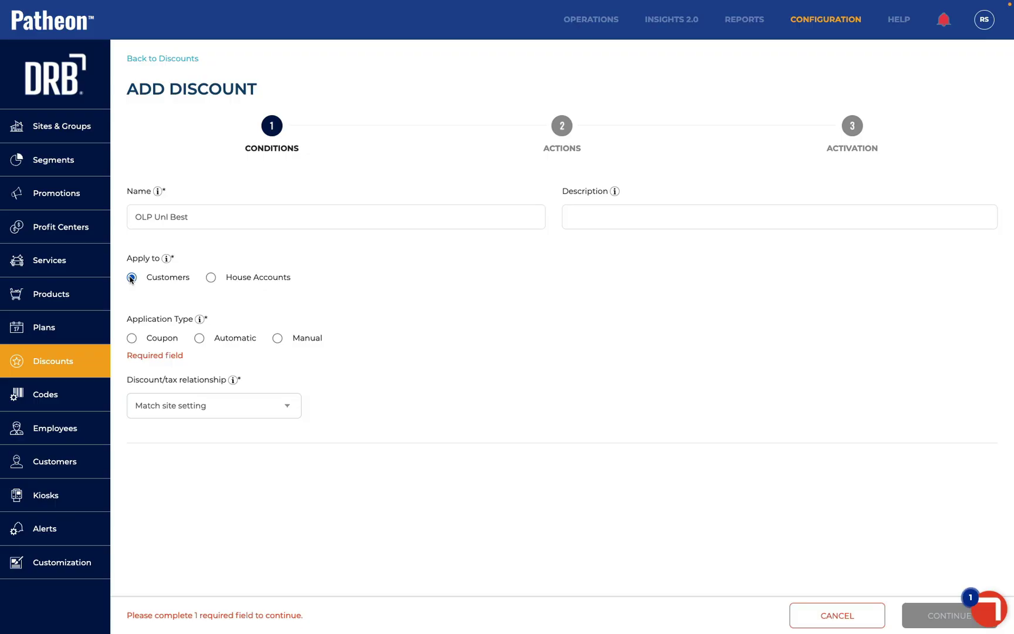
{"action": "left_click", "coordinate": [131, 338]}
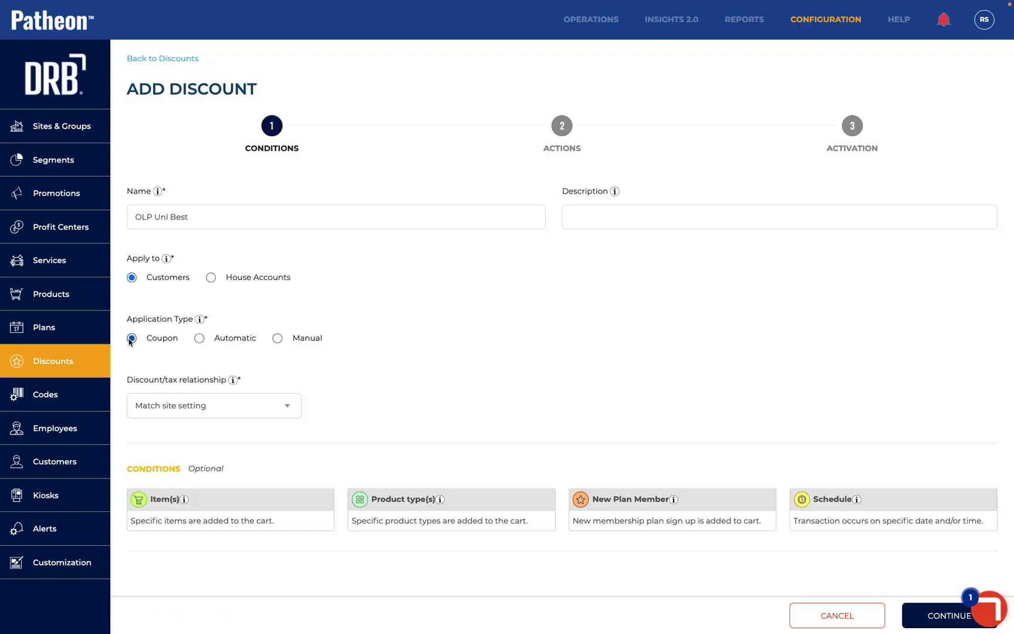
Add a New Plan Member condition for Unlimited Best after 90 days without a plan
{"action": "left_click", "coordinate": [644, 523]}
{"action": "scroll", "coordinate": [644, 516], "scroll_direction": "down", "scroll_amount": 4}
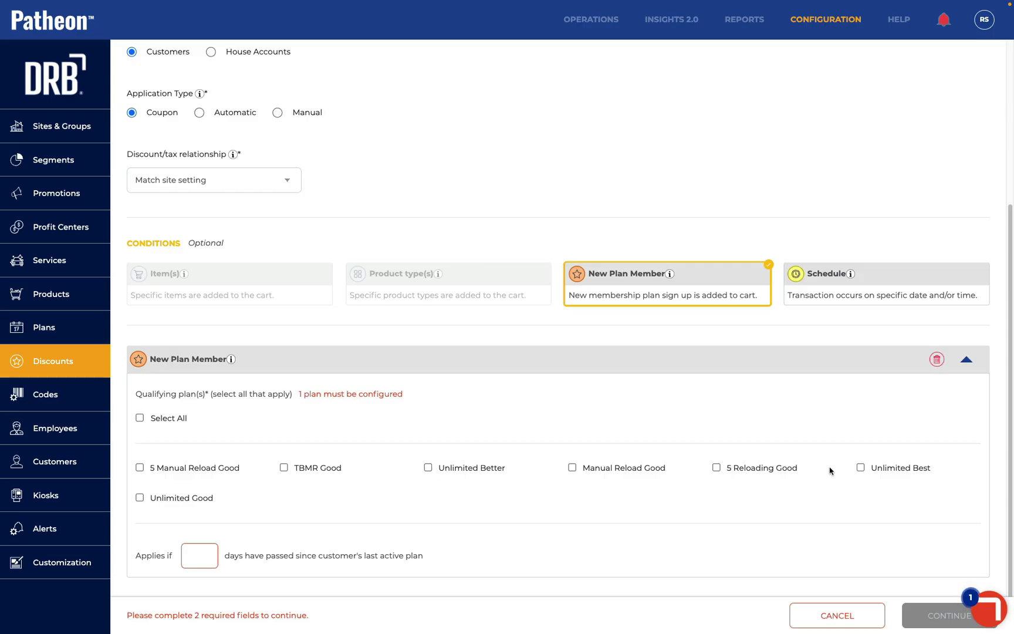
{"action": "left_click", "coordinate": [869, 469]}
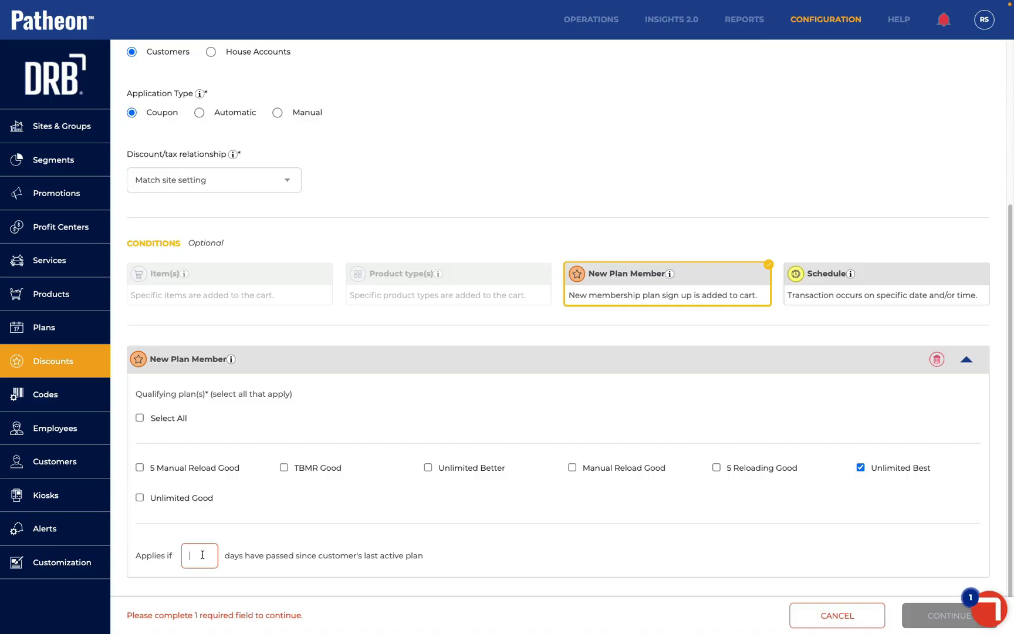
{"action": "type", "text": "90"}
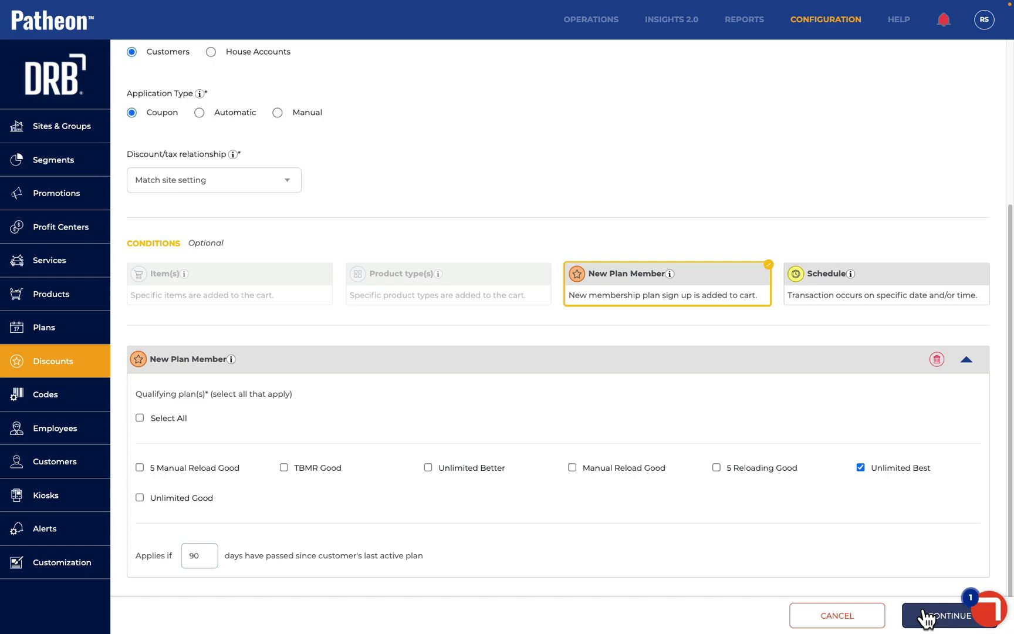
{"action": "left_click", "coordinate": [925, 616]}
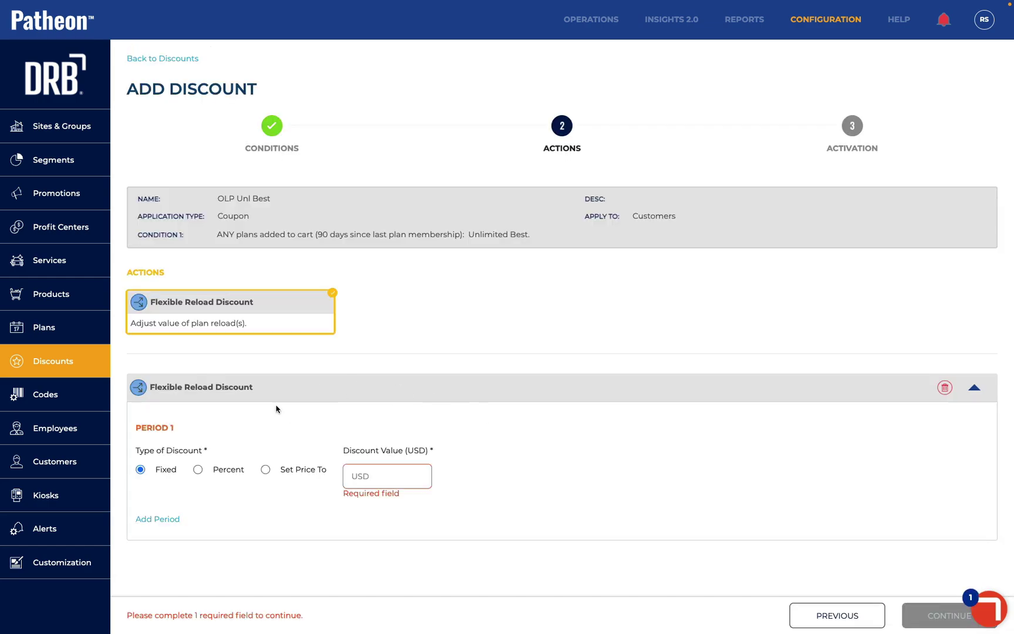
Make the discount action set the price to $5.00
{"action": "left_click", "coordinate": [266, 470]}
{"action": "type", "text": "5"}
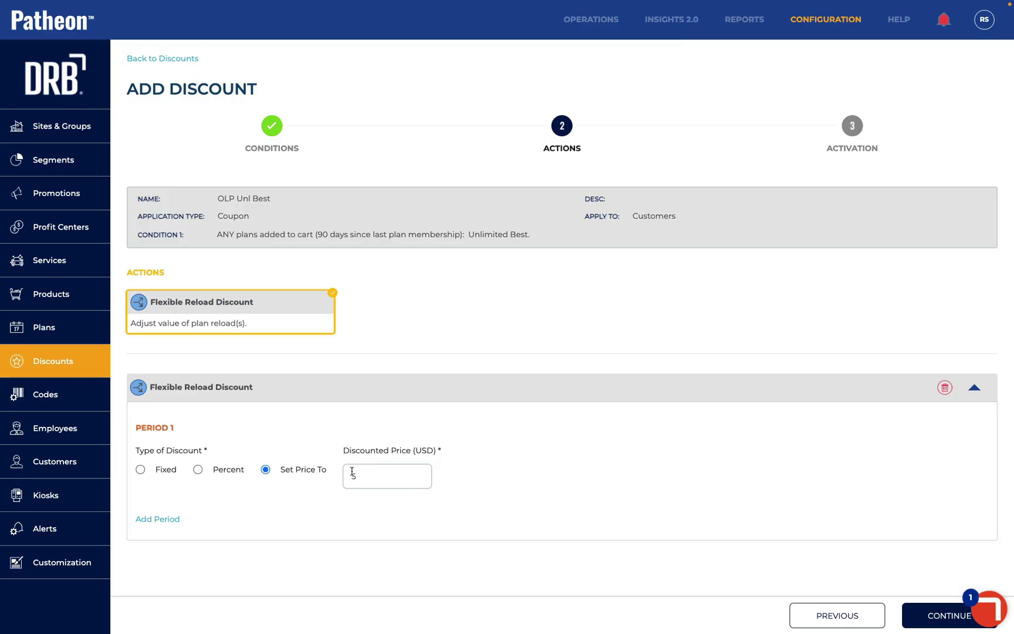
{"action": "left_click", "coordinate": [916, 620]}
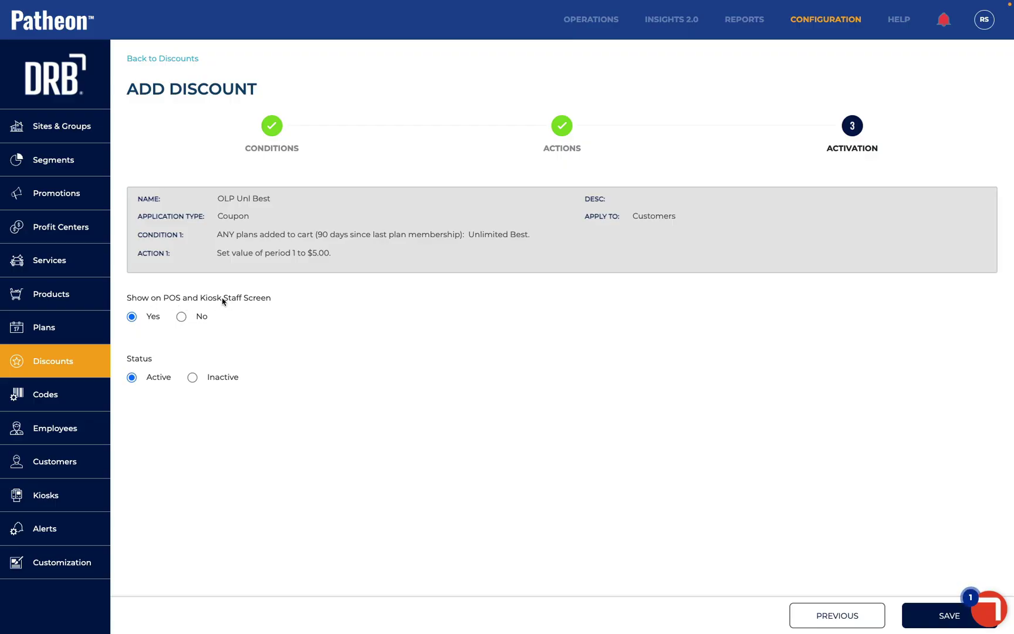
Hide the discount from POS and kiosk screens, save it, and begin creating a coupon code
{"action": "left_click", "coordinate": [181, 317]}
{"action": "left_click", "coordinate": [928, 616]}
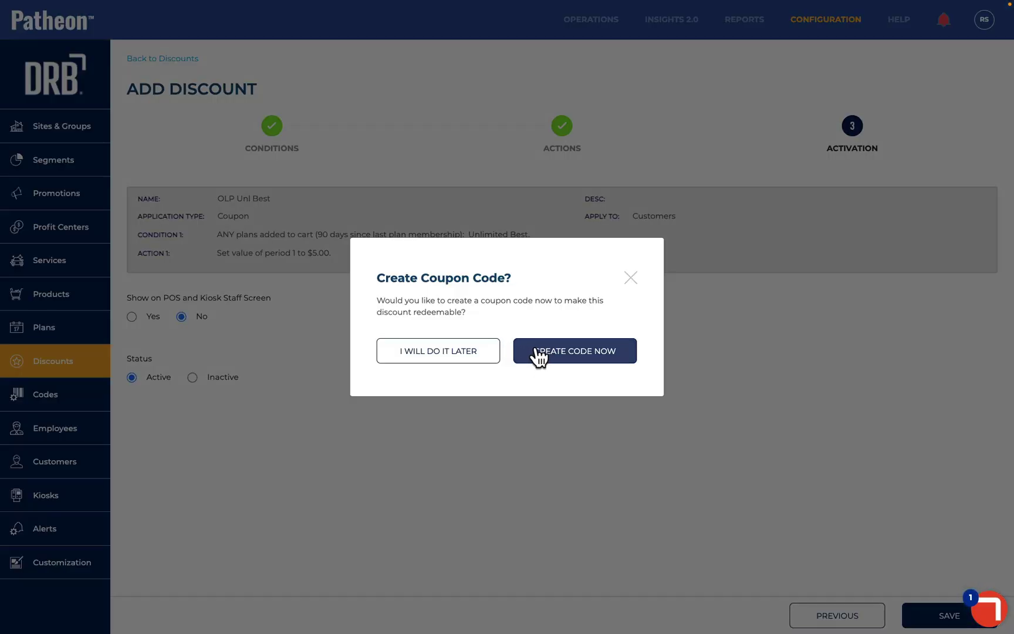
{"action": "left_click", "coordinate": [535, 349]}
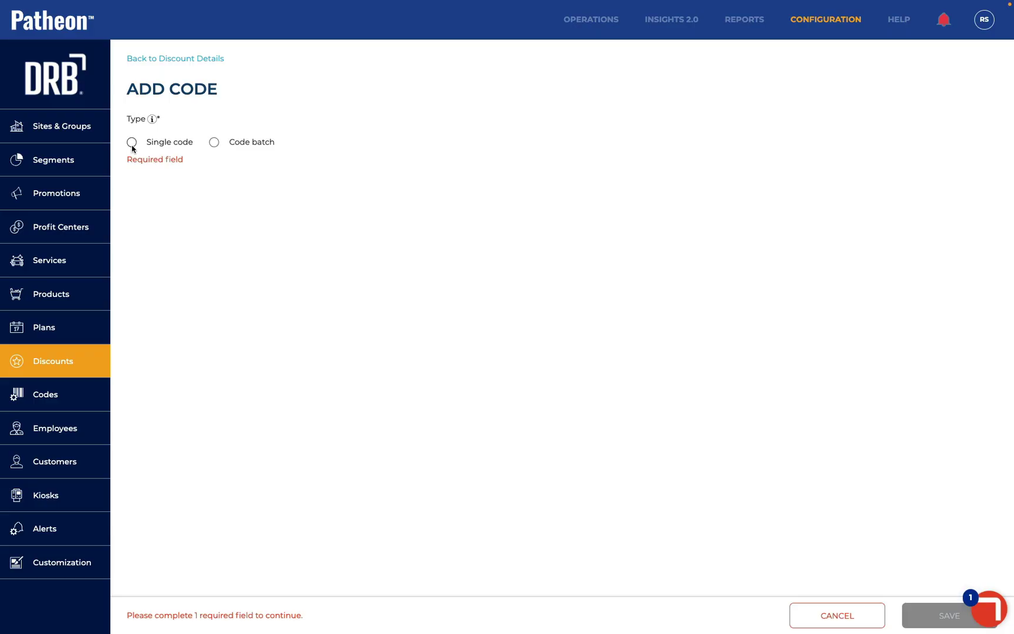
Create single coupon code OLPUNLBEST, expiring 12/31/2025, valid at all ungrouped sites, and save it
{"action": "left_click", "coordinate": [132, 142]}
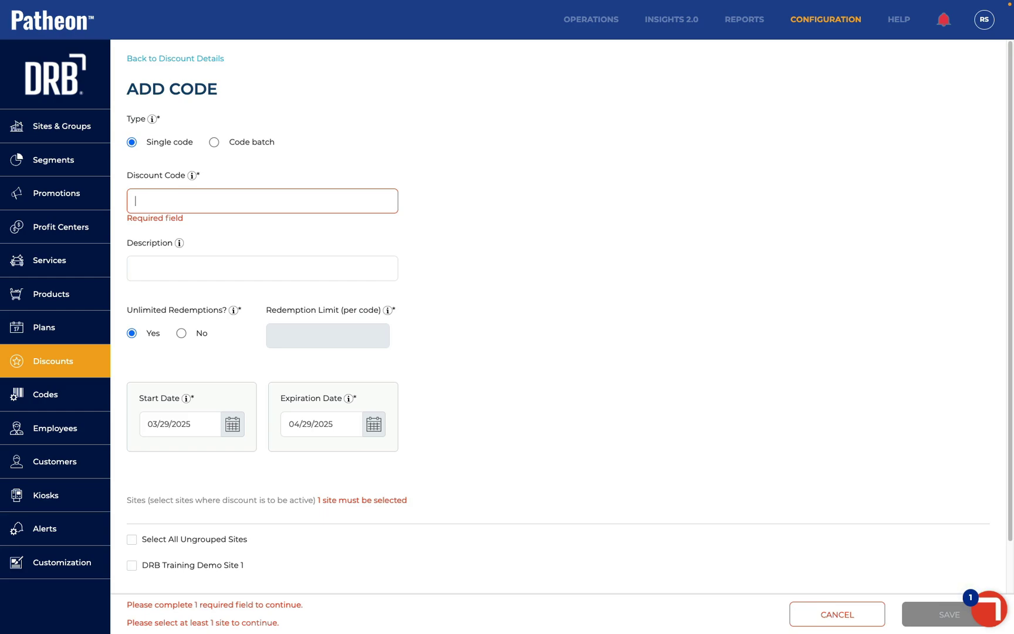
{"action": "type", "text": "OLPUNLBEST"}
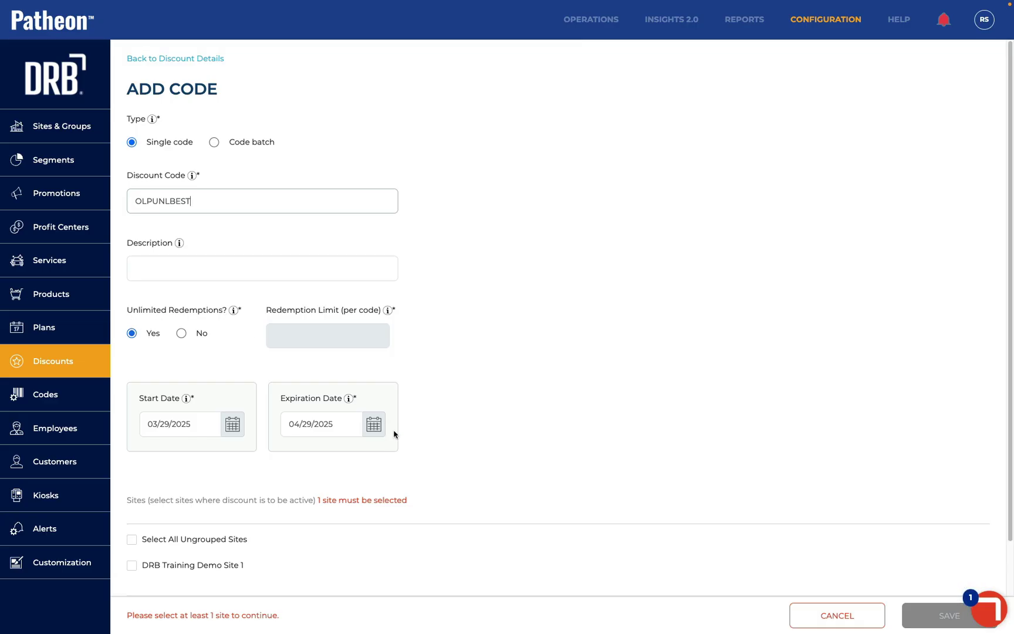
{"action": "left_click", "coordinate": [375, 425]}
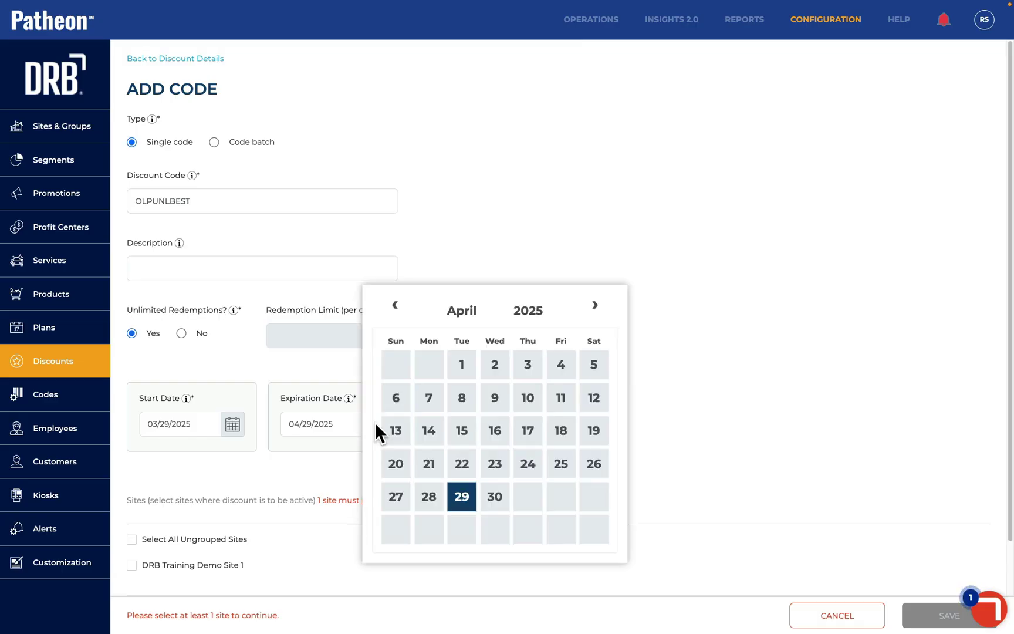
{"action": "left_click", "coordinate": [594, 311]}
{"action": "left_click", "coordinate": [594, 311]}
{"action": "left_click", "coordinate": [594, 311]}
{"action": "left_click", "coordinate": [594, 311]}
{"action": "left_click", "coordinate": [594, 311]}
{"action": "left_click", "coordinate": [594, 310]}
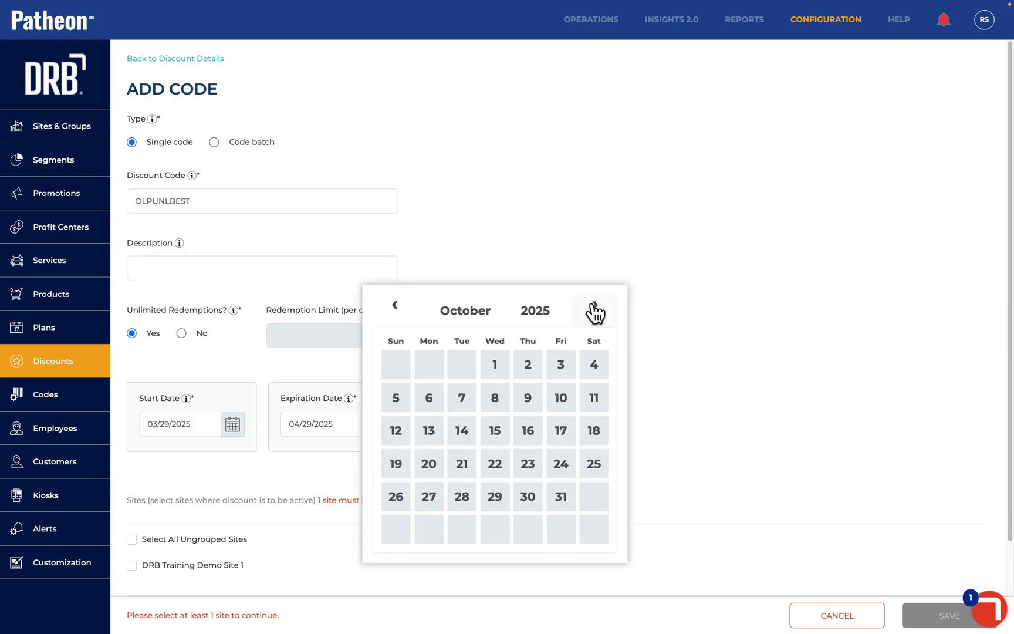
{"action": "left_click", "coordinate": [595, 311]}
{"action": "left_click", "coordinate": [594, 311]}
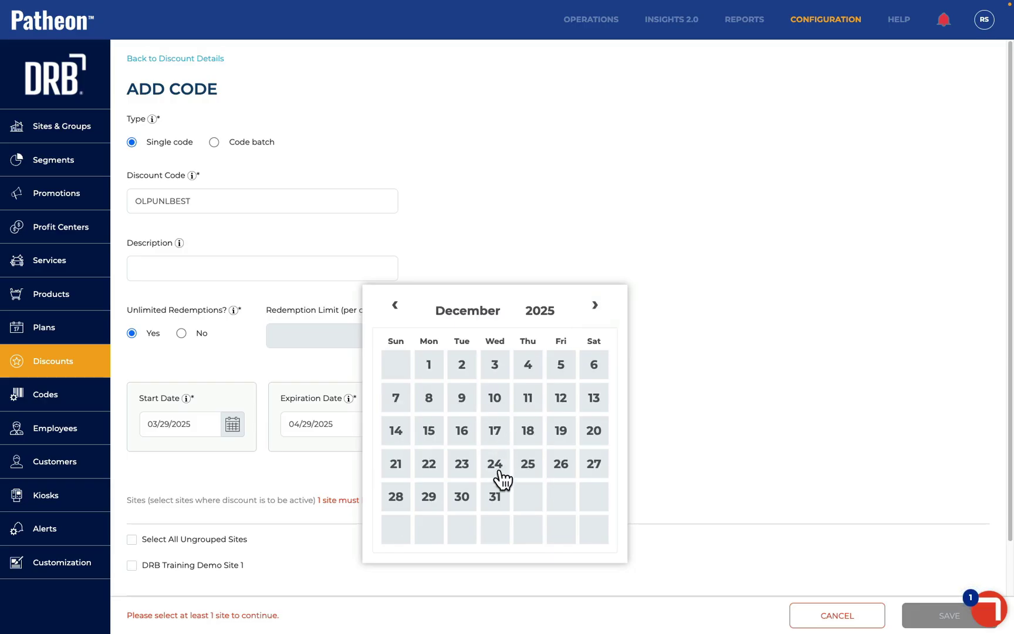
{"action": "left_click", "coordinate": [494, 496]}
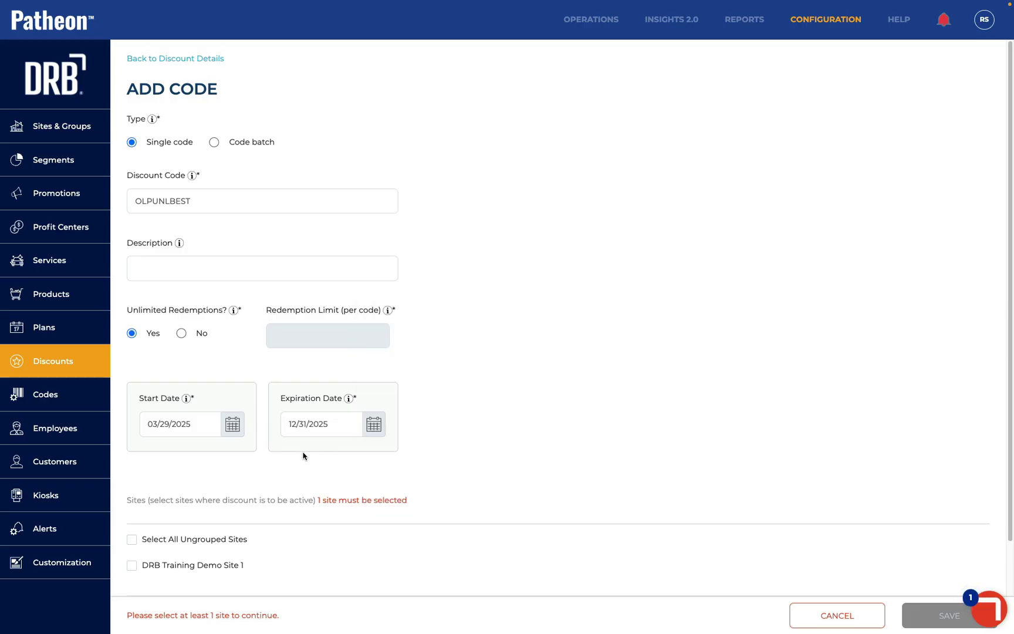
{"action": "scroll", "coordinate": [304, 455], "scroll_direction": "down", "scroll_amount": 1}
{"action": "left_click", "coordinate": [132, 460]}
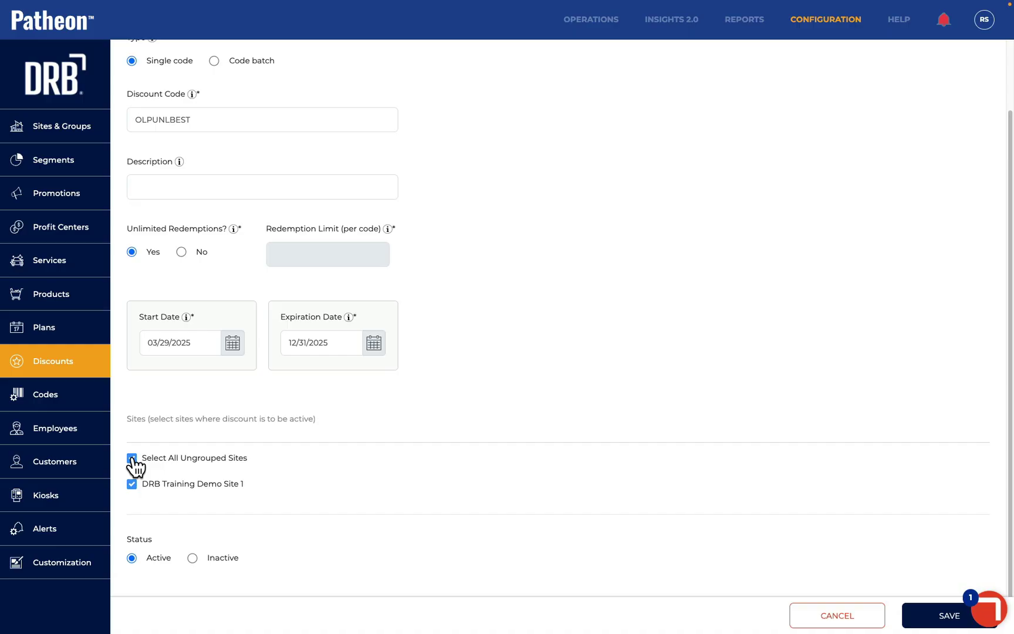
{"action": "left_click", "coordinate": [942, 617]}
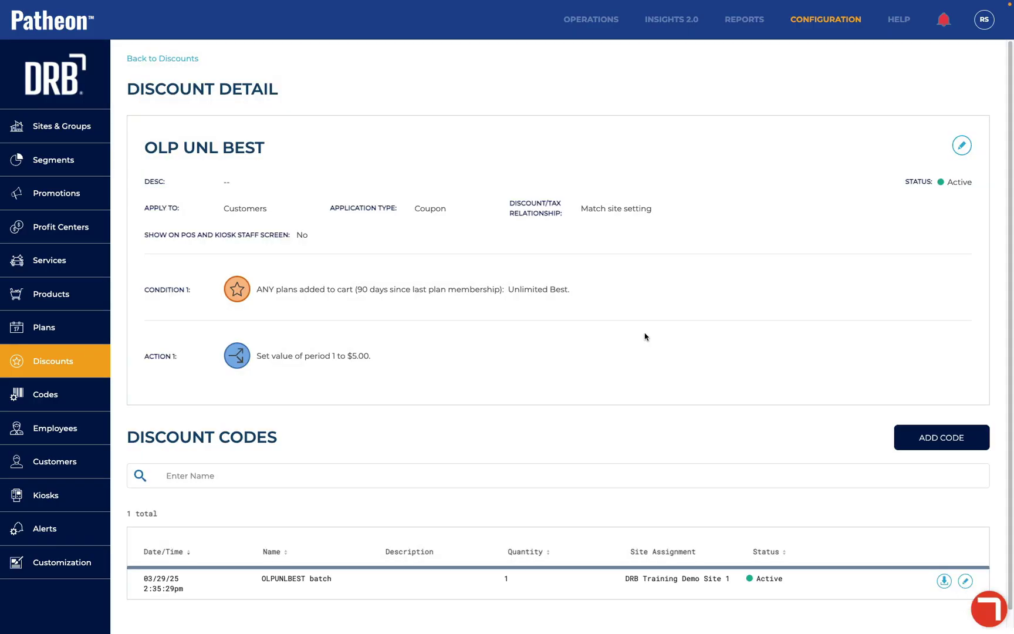
Apply discount code OLPUNLBEST to the Unlimited Best order
{"action": "scroll", "coordinate": [507, 319], "scroll_direction": "down", "scroll_amount": 1}
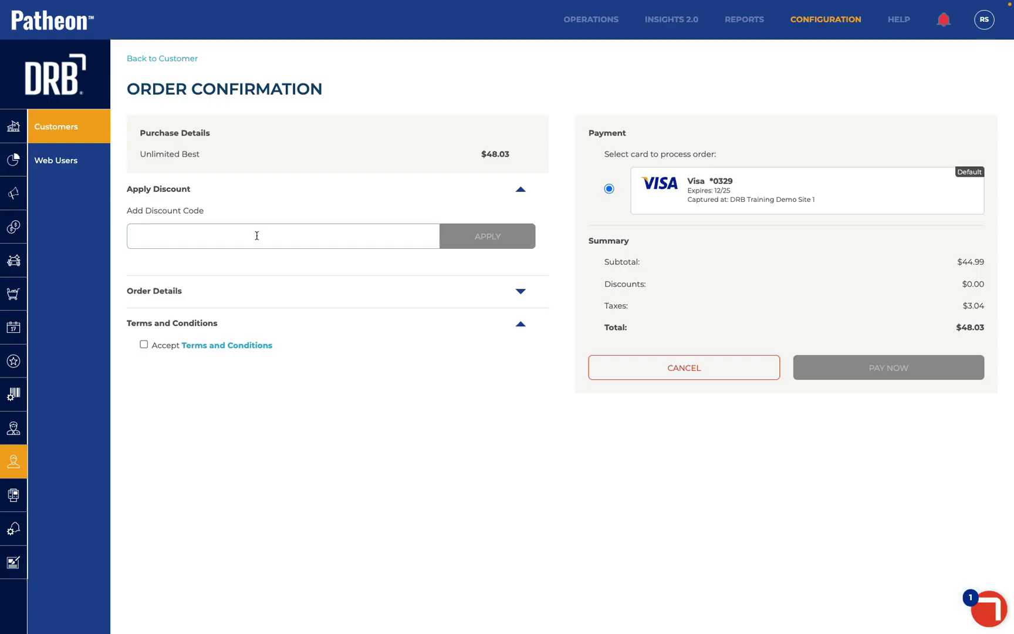
{"action": "type", "text": "OLPUNLBEST"}
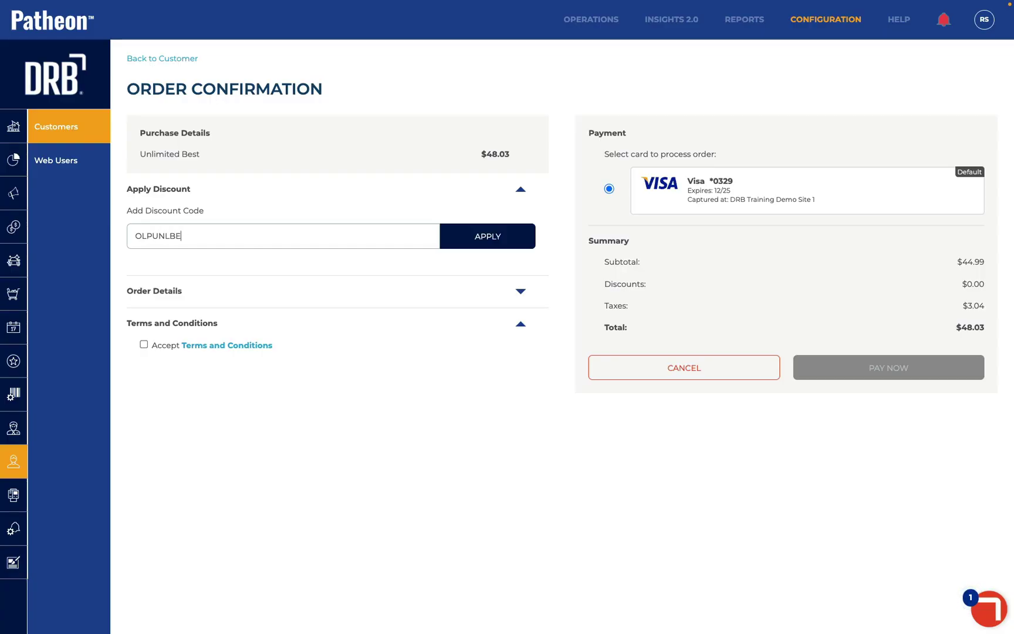
{"action": "left_click", "coordinate": [482, 238]}
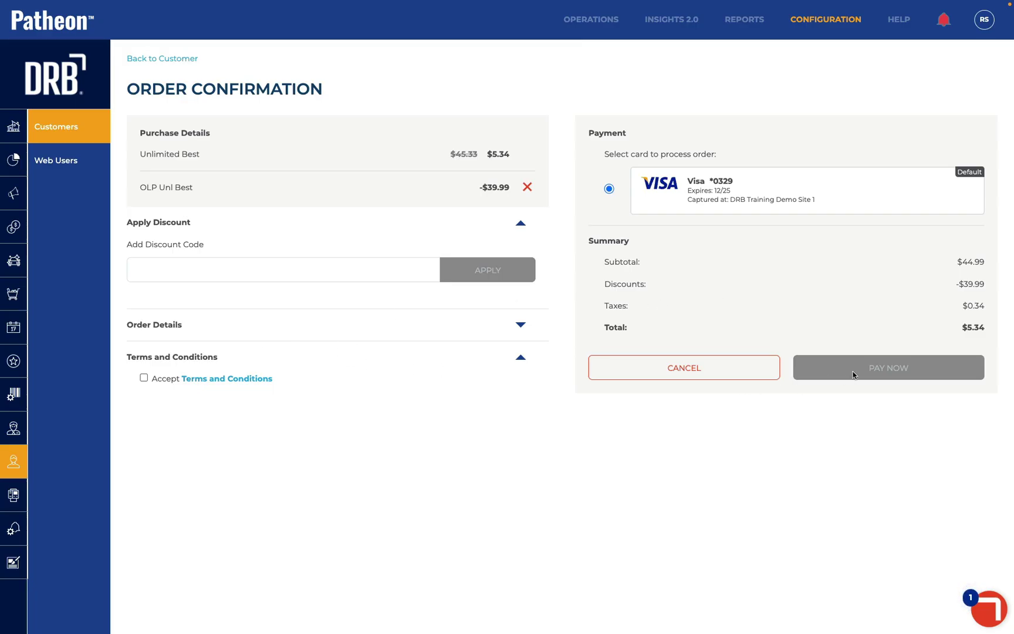
Review and accept the terms and conditions, then pay the $5.34 order
{"action": "left_click", "coordinate": [203, 379]}
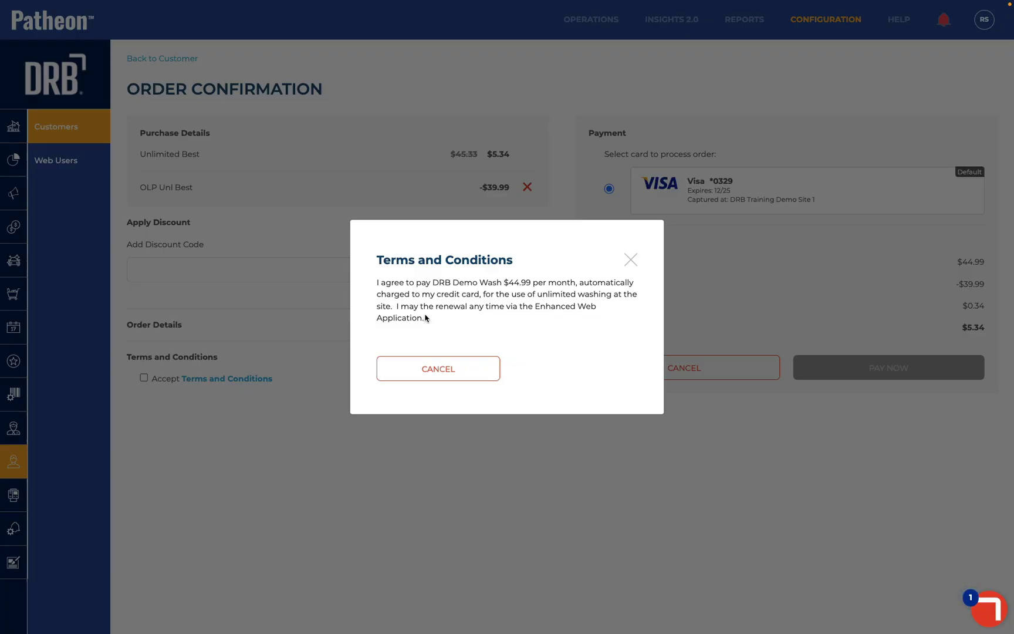
{"action": "left_click", "coordinate": [434, 370]}
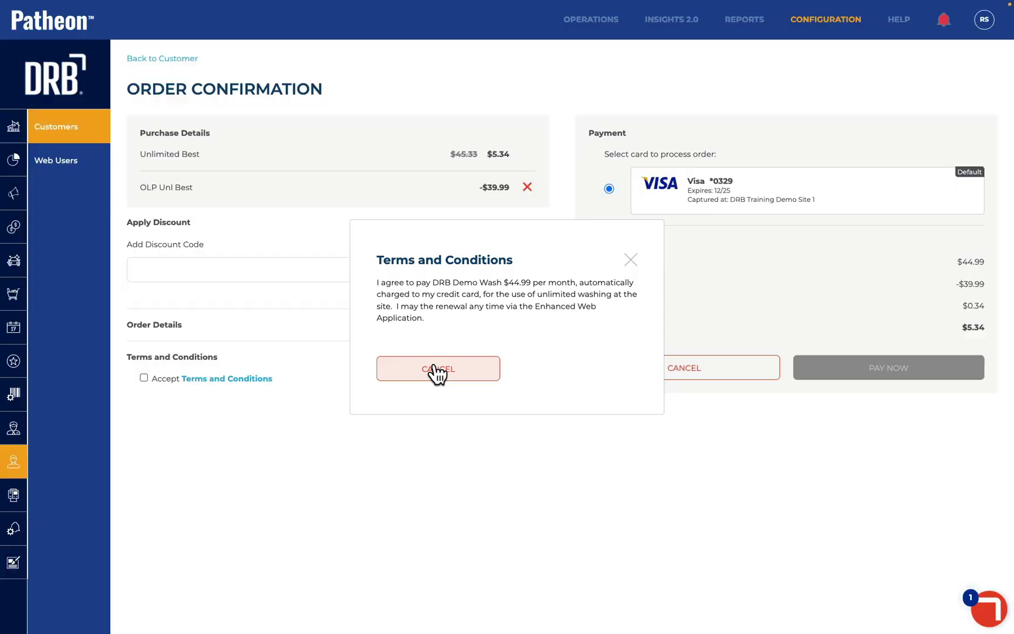
{"action": "left_click", "coordinate": [144, 379]}
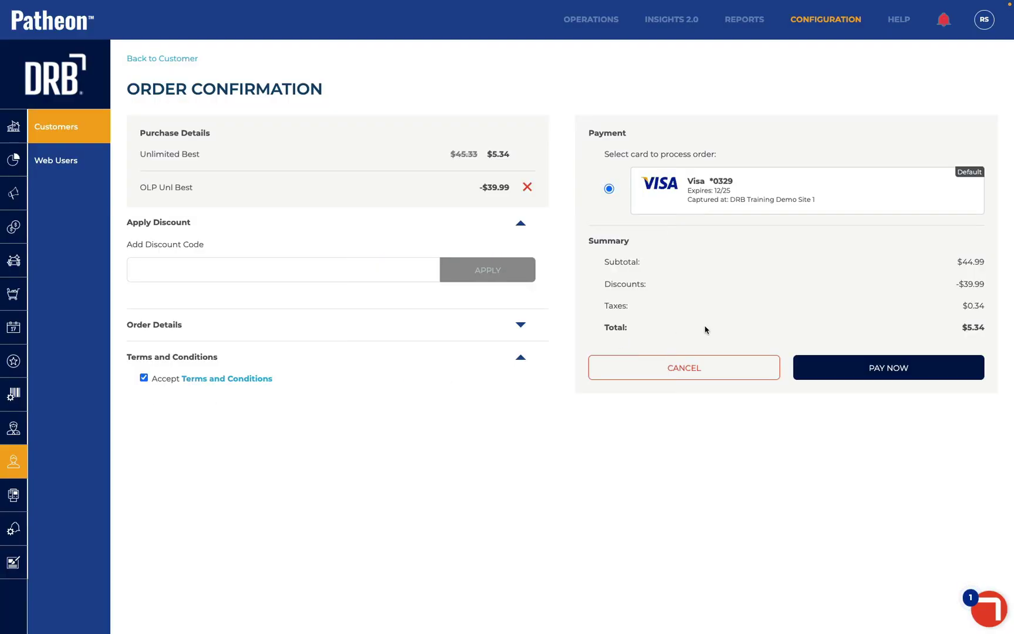
{"action": "left_click", "coordinate": [863, 373]}
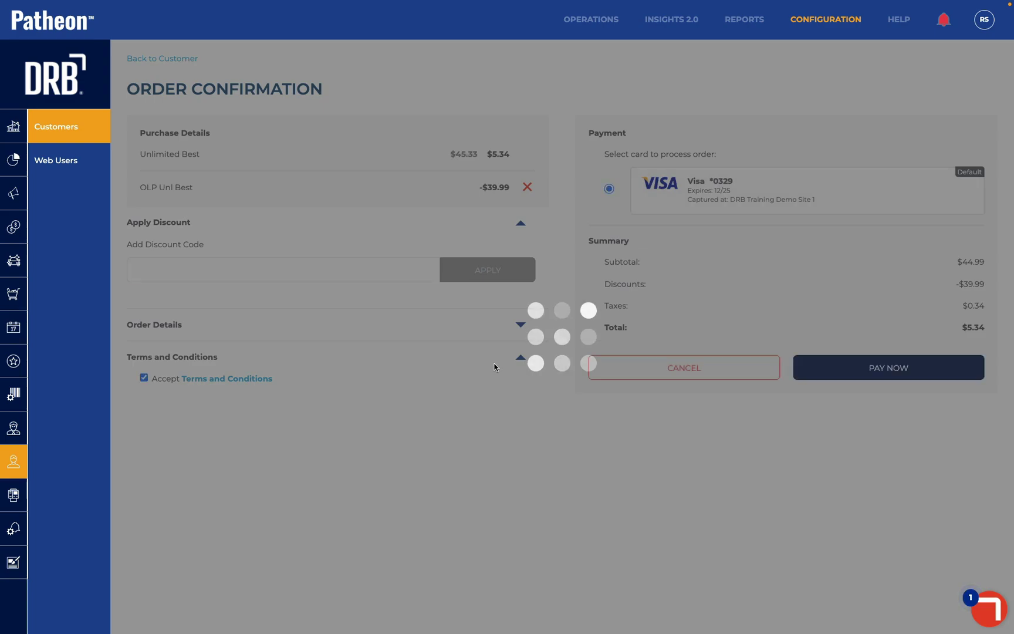
Check the active Unlimited Best plan and its payment card on the customer page
{"action": "scroll", "coordinate": [494, 366], "scroll_direction": "down", "scroll_amount": 2}
{"action": "scroll", "coordinate": [494, 366], "scroll_direction": "down", "scroll_amount": 12}
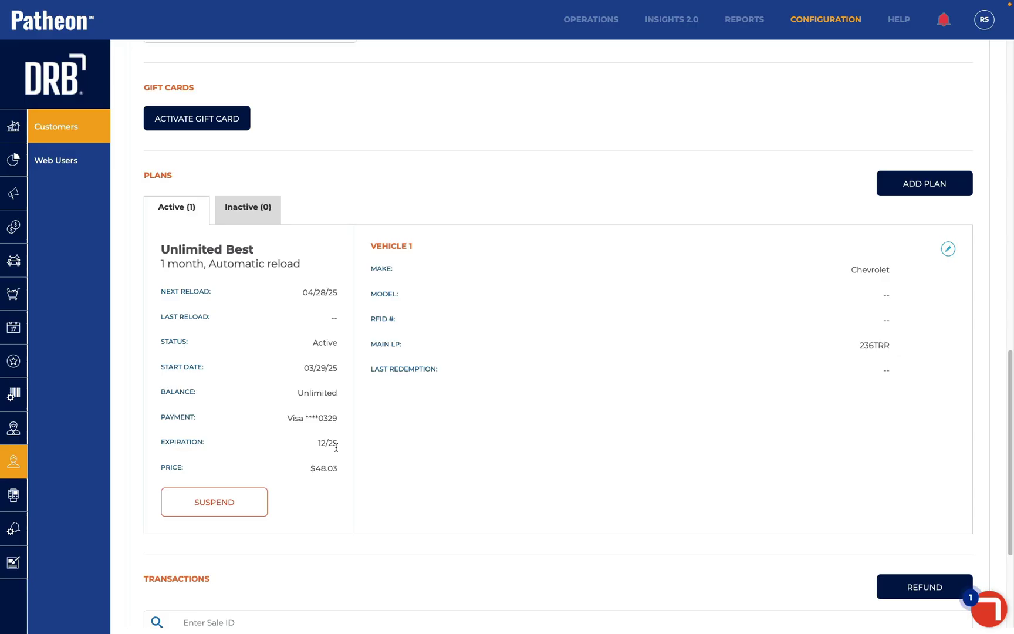
{"action": "left_click_drag", "start_coordinate": [280, 416], "coordinate": [336, 425]}
{"action": "scroll", "coordinate": [338, 429], "scroll_direction": "up", "scroll_amount": 3}
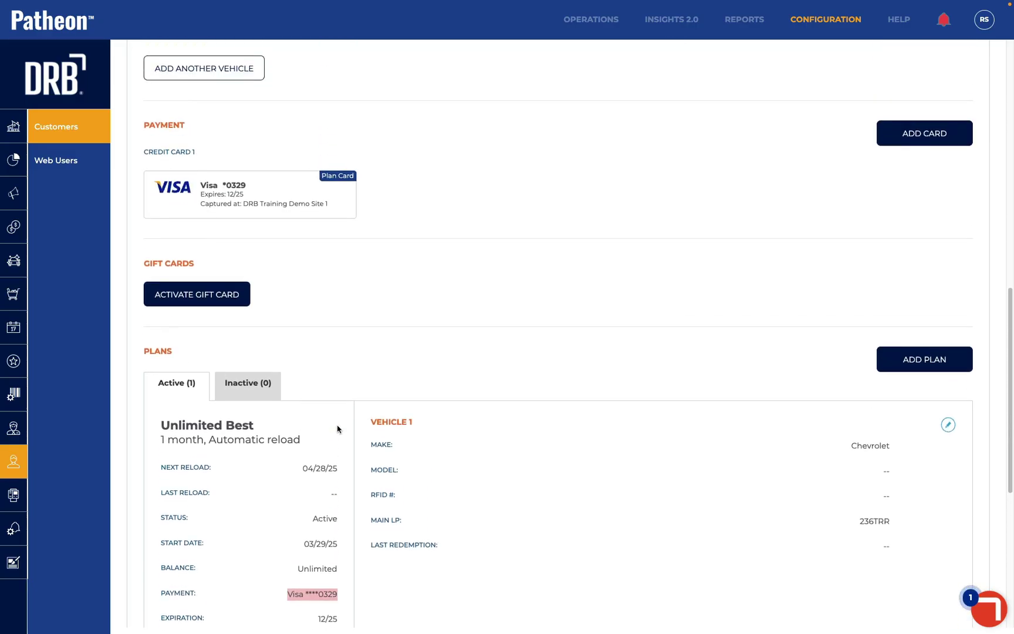
{"action": "scroll", "coordinate": [337, 428], "scroll_direction": "down", "scroll_amount": 3}
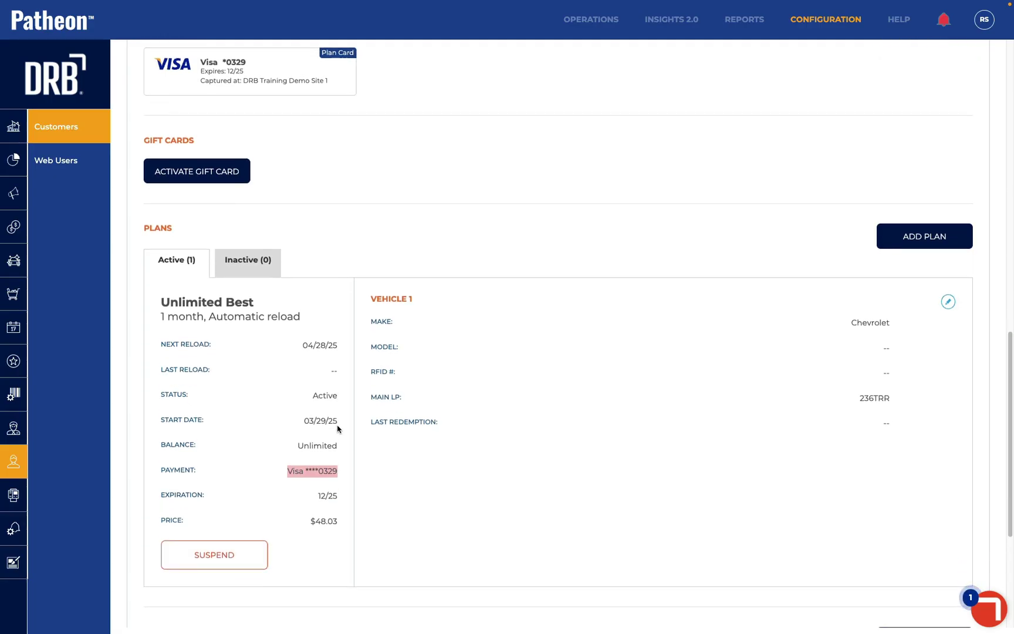
{"action": "scroll", "coordinate": [338, 428], "scroll_direction": "down", "scroll_amount": 4}
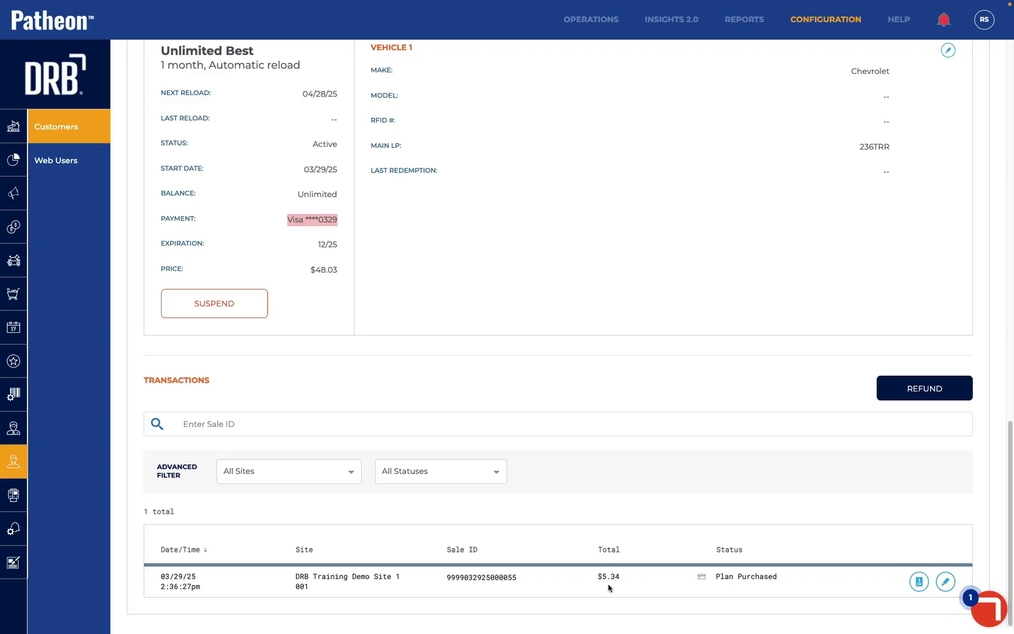
Inspect the plan purchase sale details, then return to the customer's Transactions list
{"action": "left_click", "coordinate": [946, 582]}
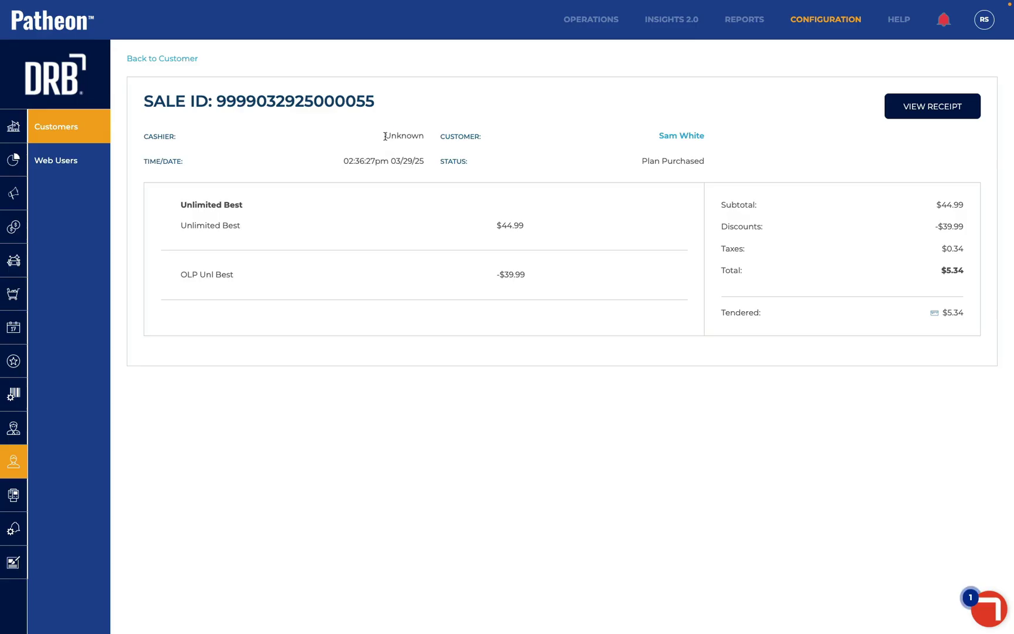
{"action": "left_click_drag", "start_coordinate": [384, 139], "coordinate": [423, 145]}
{"action": "left_click", "coordinate": [182, 61]}
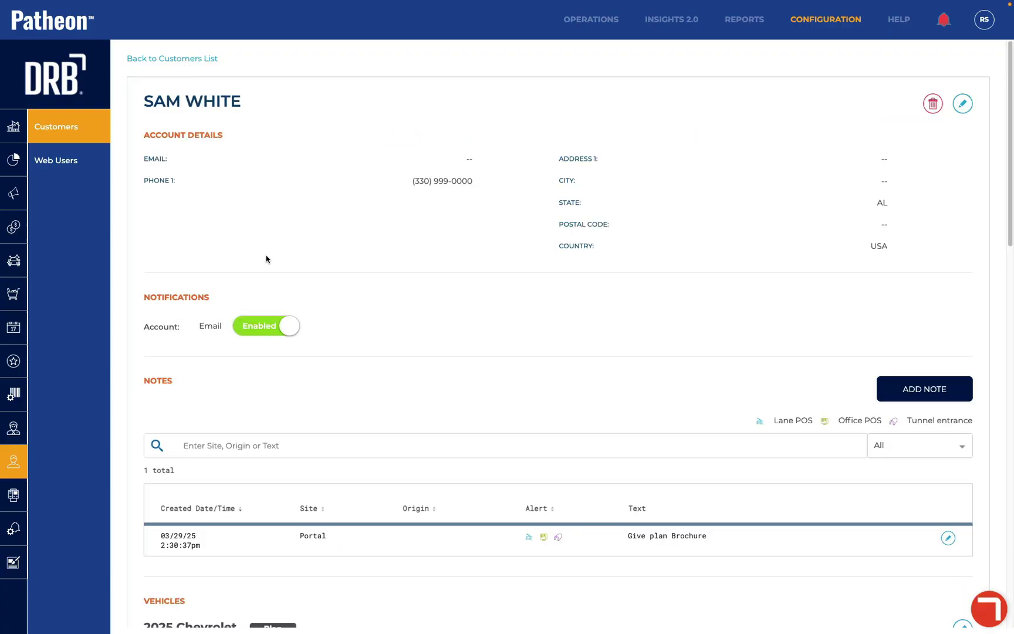
{"action": "scroll", "coordinate": [267, 255], "scroll_direction": "down", "scroll_amount": 10}
{"action": "scroll", "coordinate": [267, 259], "scroll_direction": "down", "scroll_amount": 7}
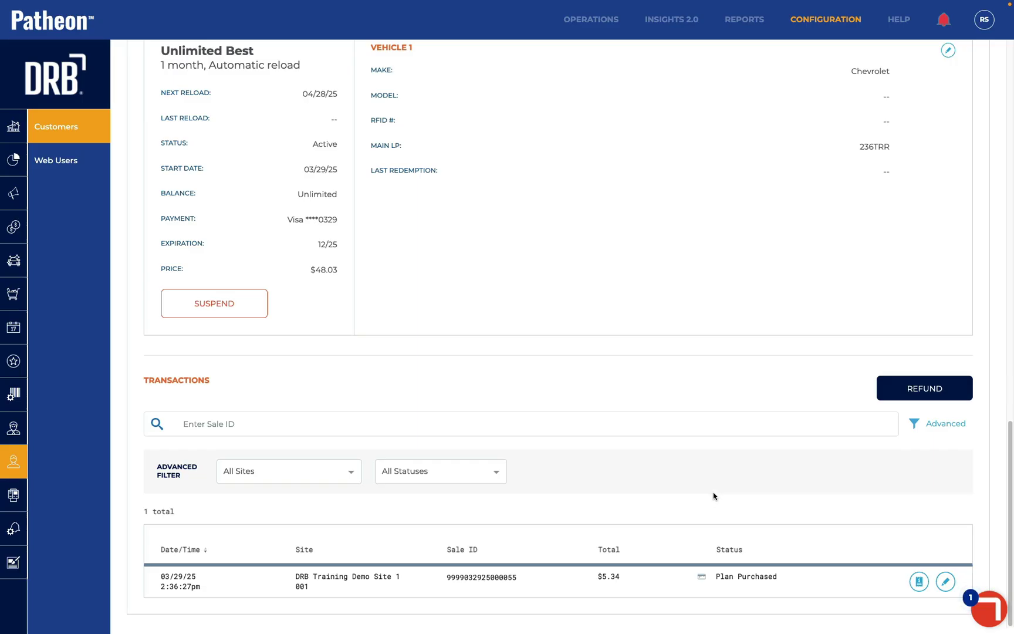
View the $5.34 Unlimited Best receipt and its $44.99 monthly recharge authorization
{"action": "left_click", "coordinate": [919, 581]}
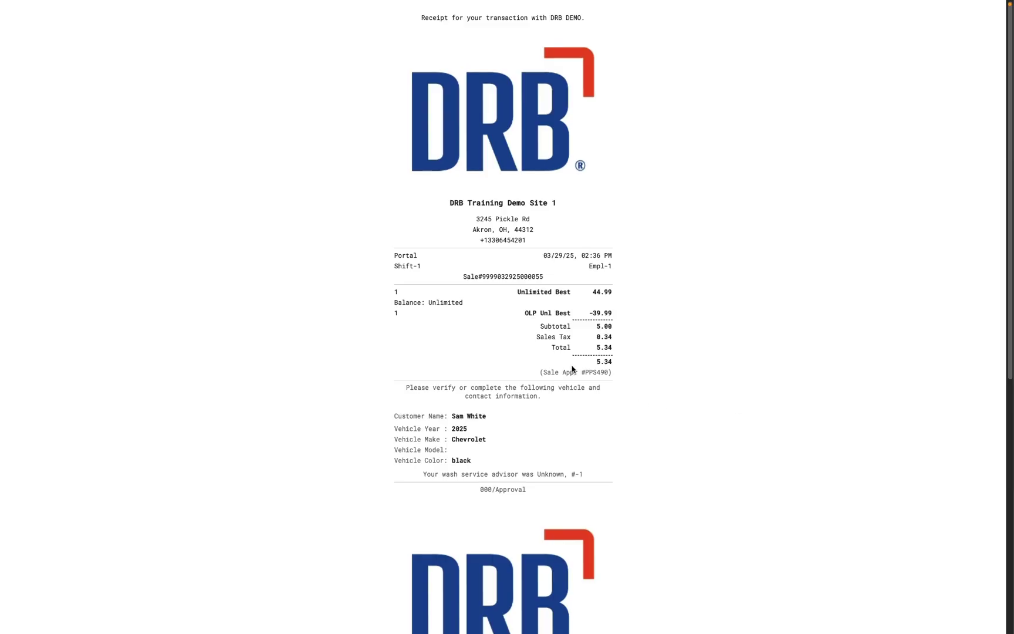
{"action": "scroll", "coordinate": [572, 369], "scroll_direction": "down", "scroll_amount": 3}
{"action": "scroll", "coordinate": [572, 368], "scroll_direction": "down", "scroll_amount": 10}
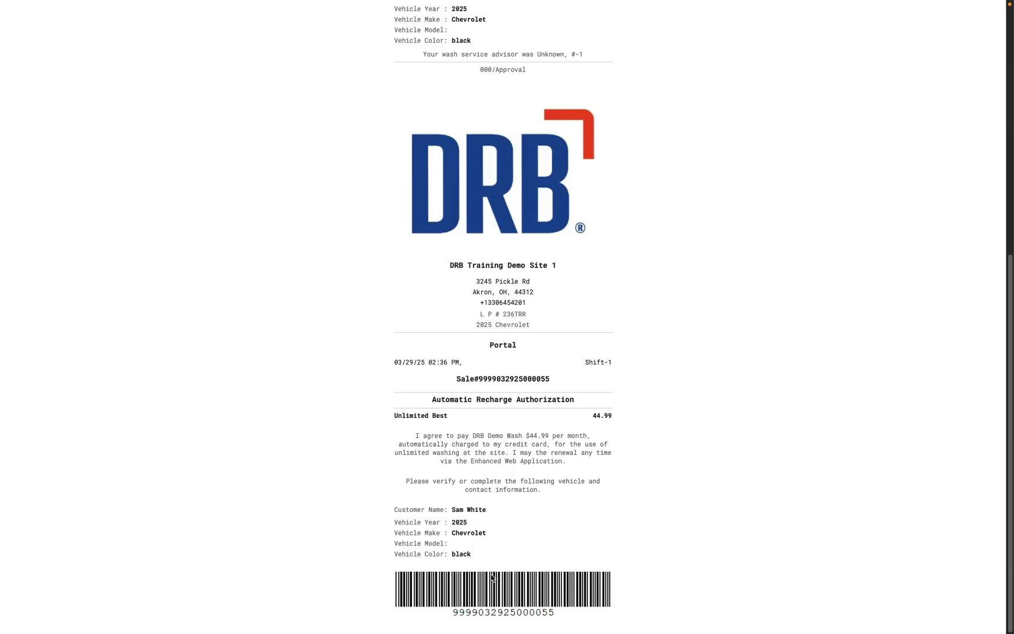
Cancel the receipt's print dialog (Save as PDF destination) and return to the customer page
{"action": "key", "text": "super+p"}
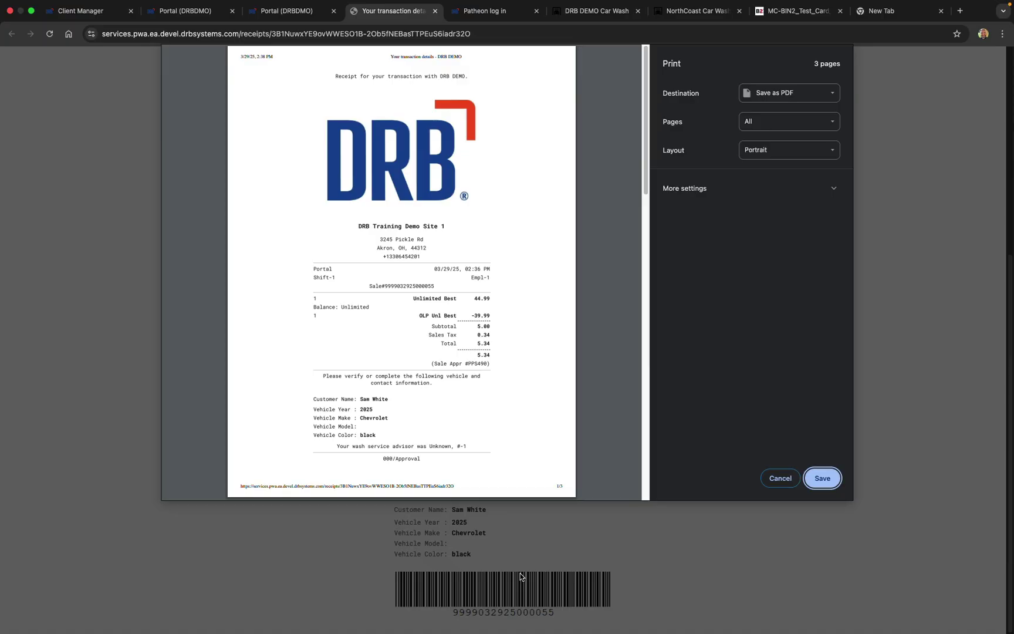
{"action": "left_click", "coordinate": [799, 93]}
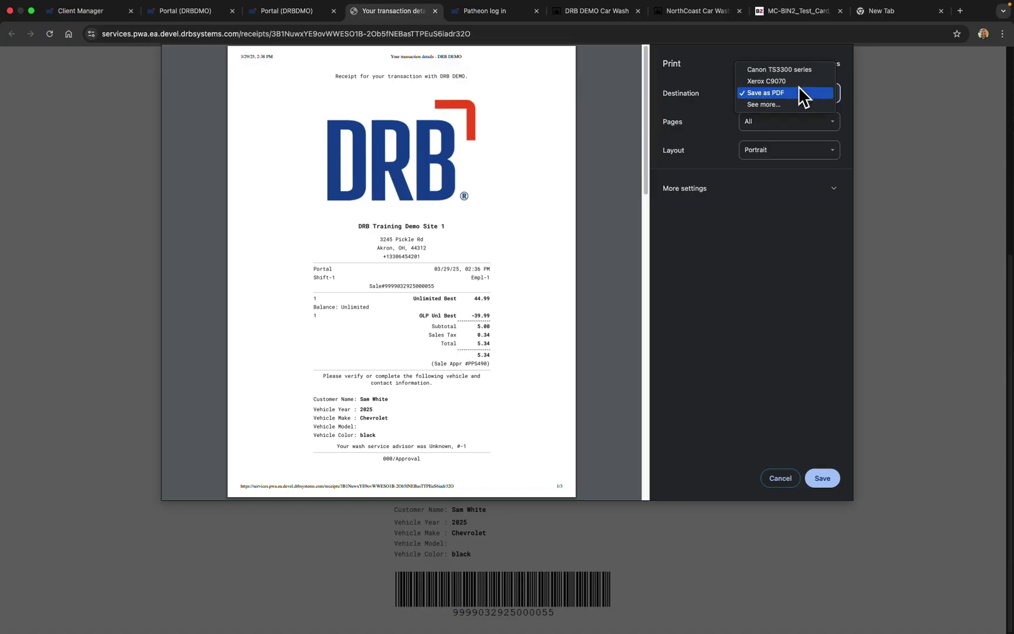
{"action": "left_click", "coordinate": [778, 82]}
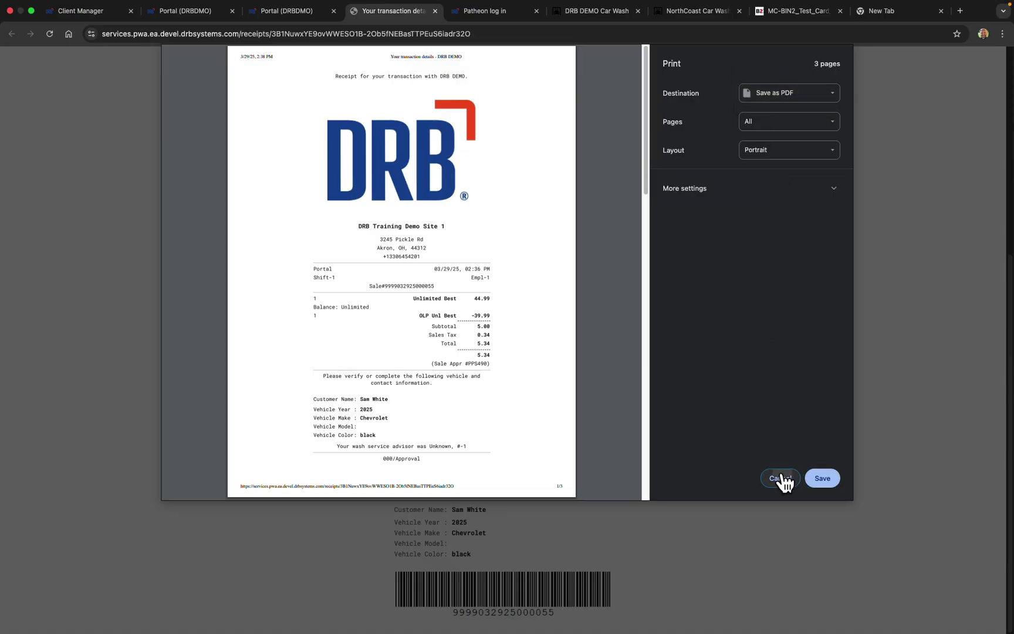
{"action": "left_click", "coordinate": [780, 478]}
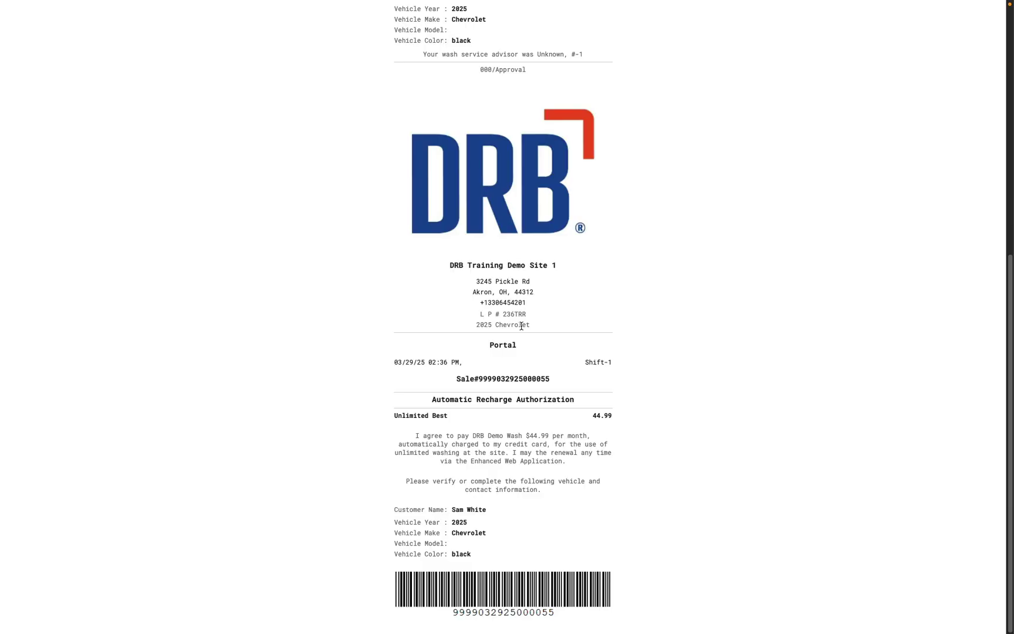
{"action": "scroll", "coordinate": [516, 328], "scroll_direction": "down", "scroll_amount": 3}
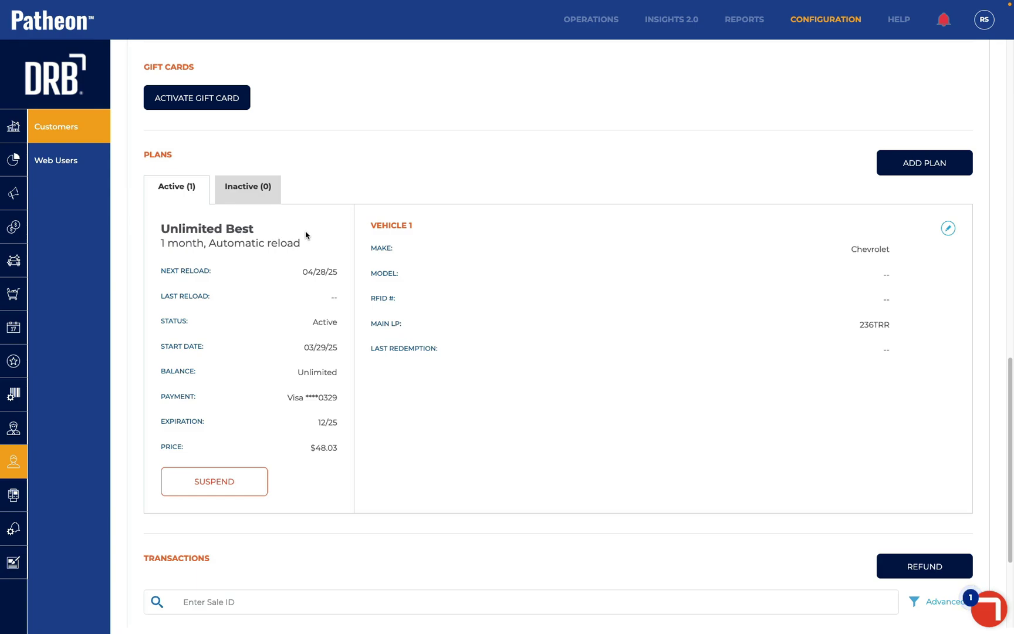
Add a new vehicle with year 2024 and make Asuna (Canada)
{"action": "scroll", "coordinate": [305, 235], "scroll_direction": "up", "scroll_amount": 2}
{"action": "scroll", "coordinate": [306, 235], "scroll_direction": "up", "scroll_amount": 6}
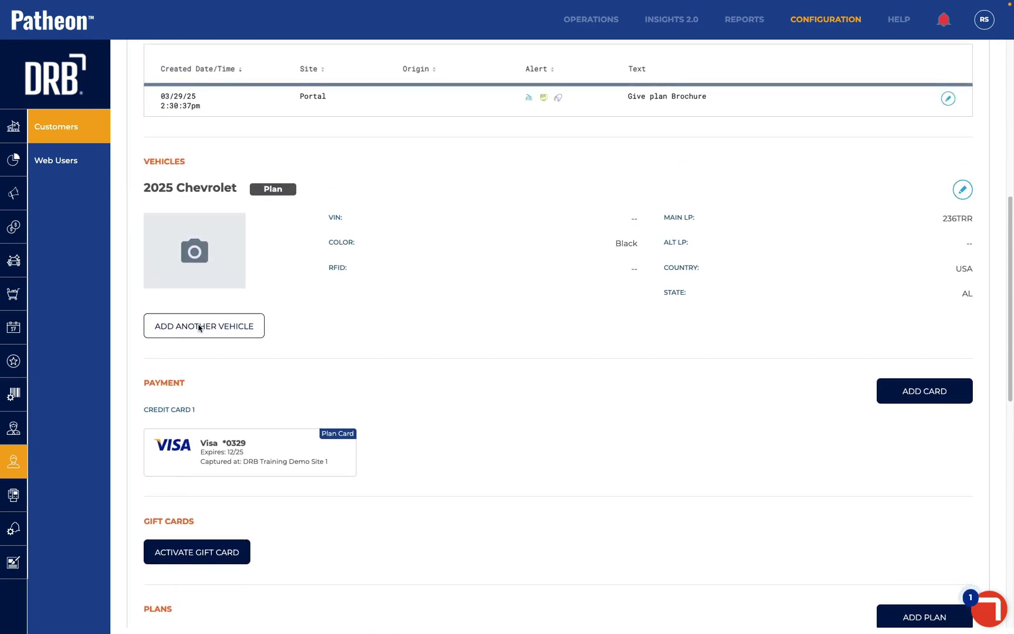
{"action": "left_click", "coordinate": [209, 327]}
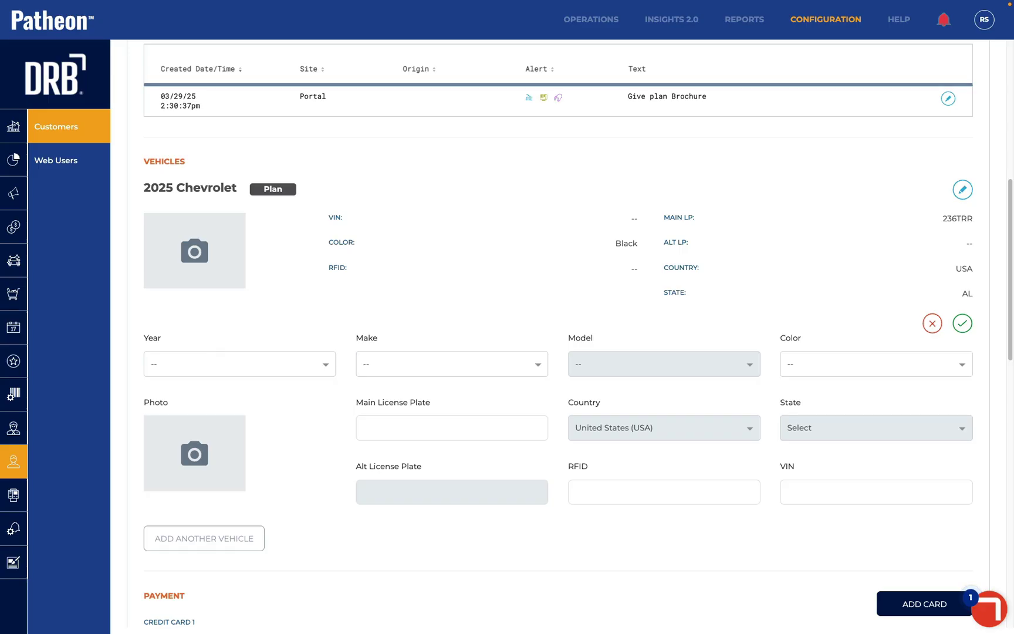
{"action": "left_click", "coordinate": [223, 366]}
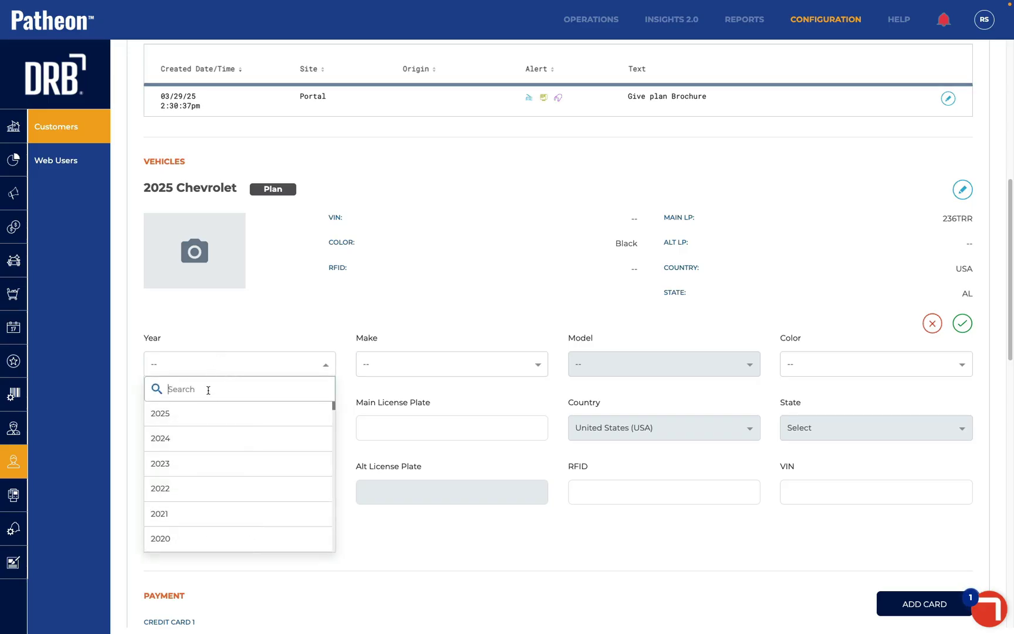
{"action": "left_click", "coordinate": [198, 436]}
{"action": "left_click", "coordinate": [480, 368]}
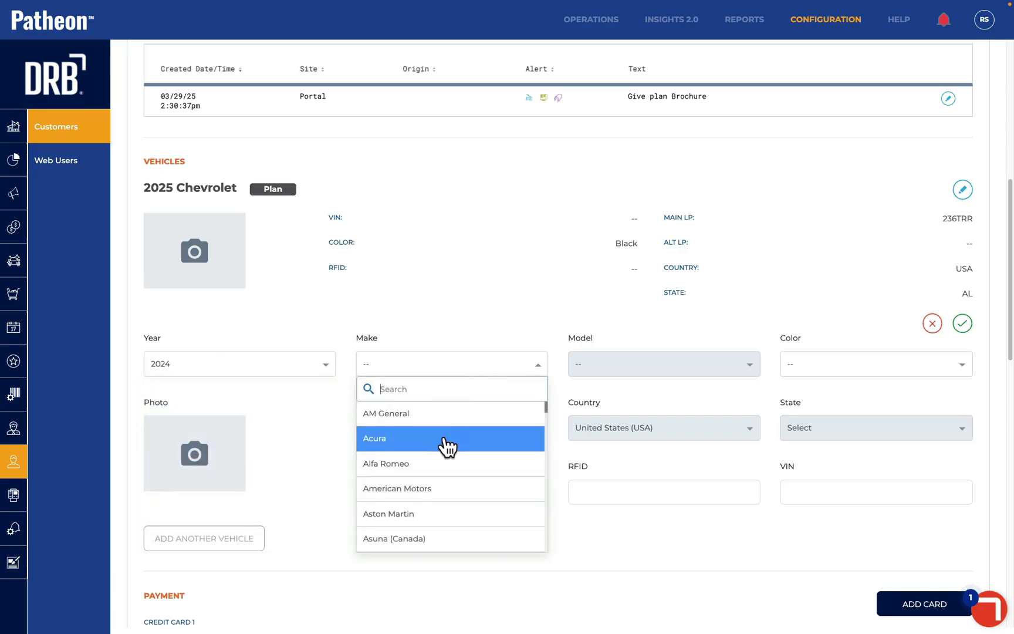
{"action": "left_click", "coordinate": [418, 543]}
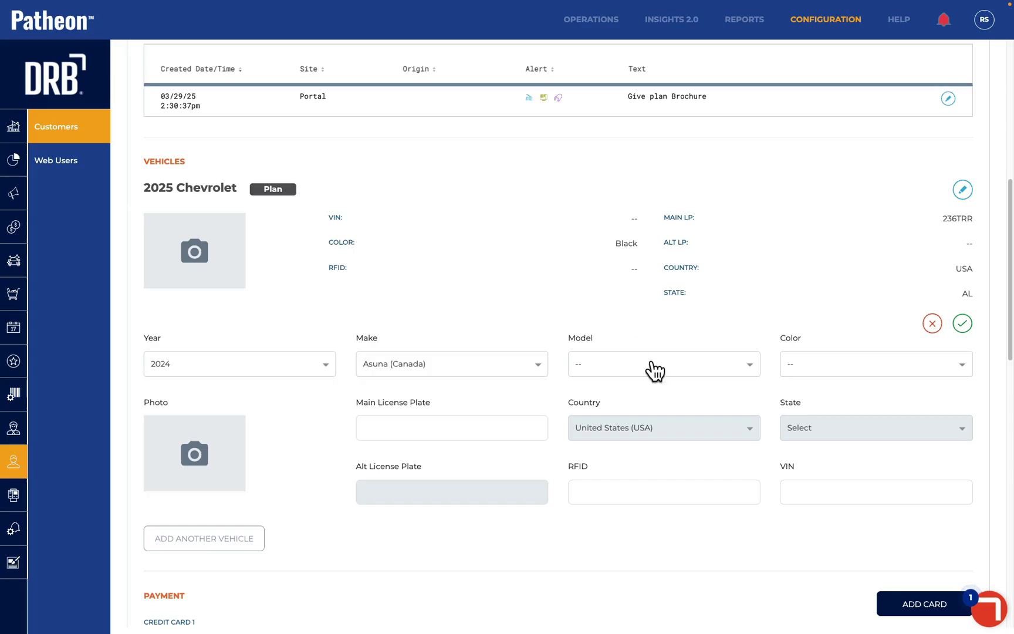
Give it colour Blue, main plate 2345RTY, state Alabama, and save the vehicle
{"action": "left_click", "coordinate": [834, 371]}
{"action": "left_click", "coordinate": [812, 415]}
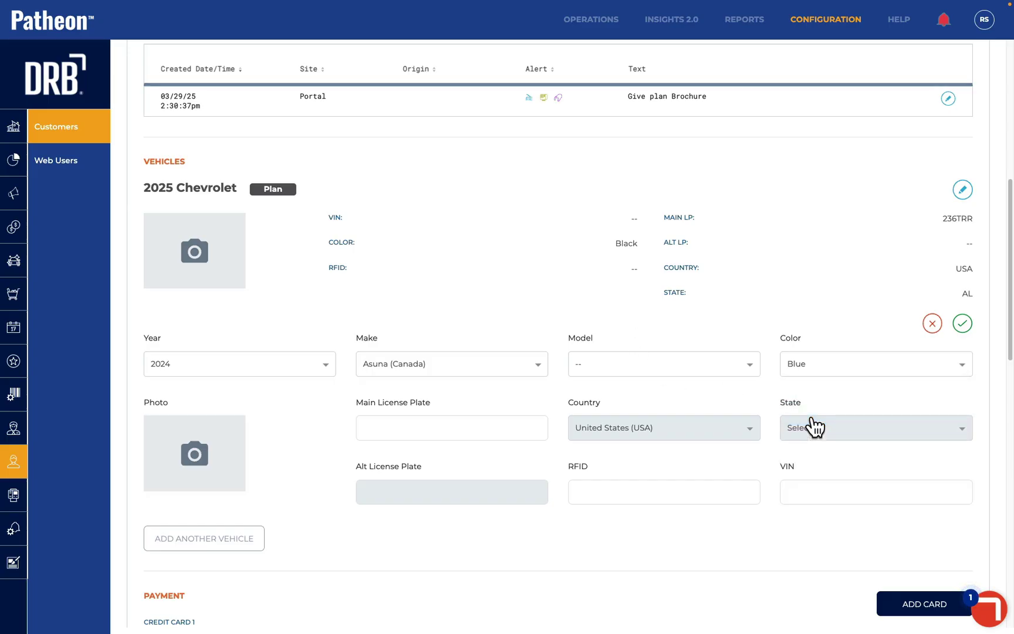
{"action": "left_click", "coordinate": [489, 432]}
{"action": "type", "text": "2345RTY"}
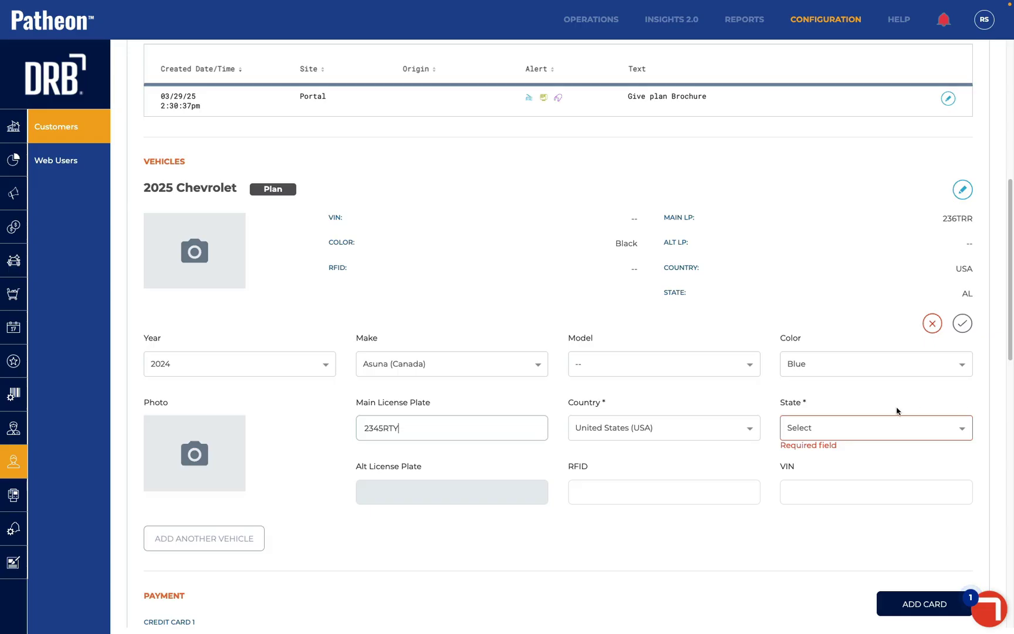
{"action": "left_click", "coordinate": [858, 430]}
{"action": "left_click", "coordinate": [829, 509]}
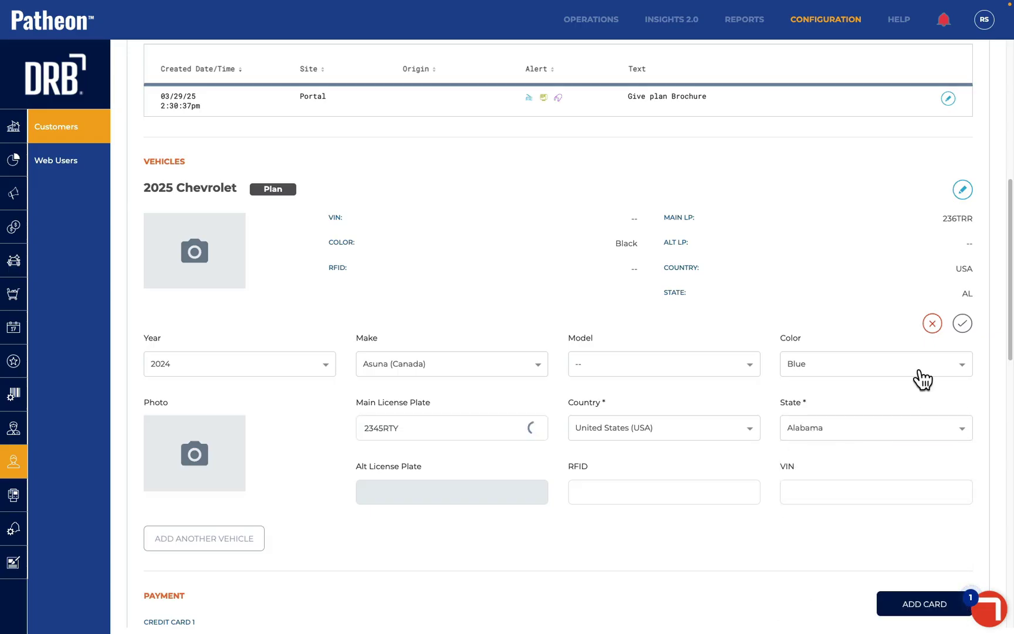
{"action": "left_click", "coordinate": [961, 323]}
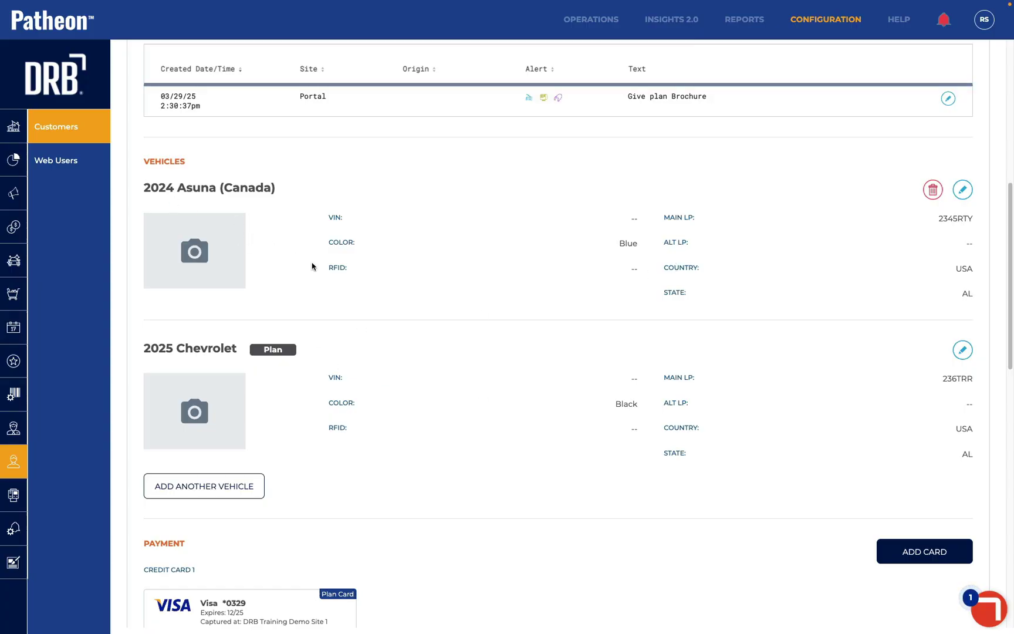
Open Plan Details for the Unlimited Best plan with the 2025 Chevrolet as Vehicle 1
{"action": "scroll", "coordinate": [311, 265], "scroll_direction": "down", "scroll_amount": 3}
{"action": "scroll", "coordinate": [312, 266], "scroll_direction": "down", "scroll_amount": 7}
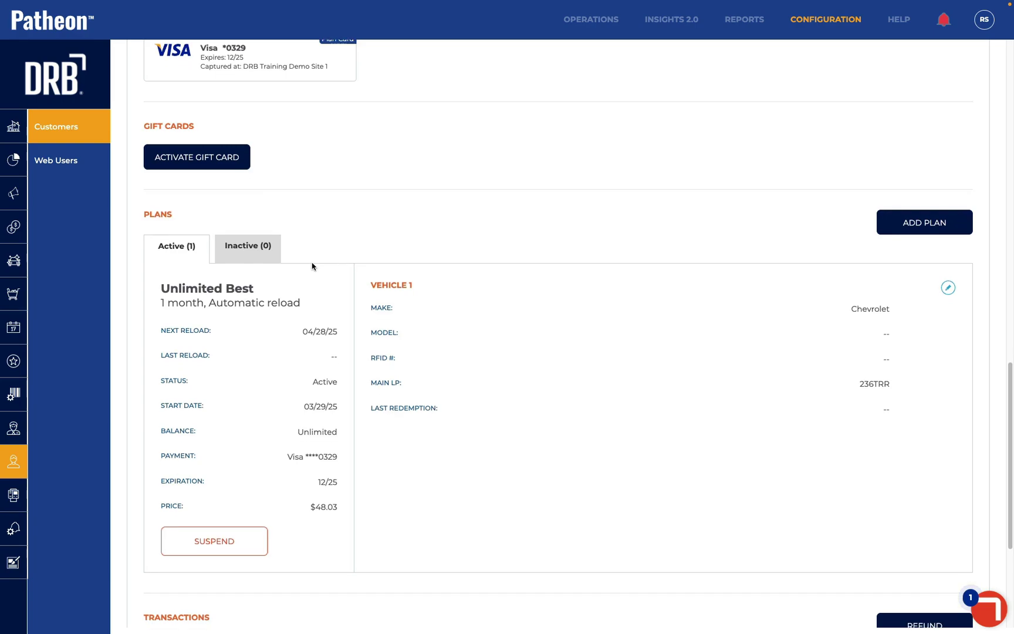
{"action": "scroll", "coordinate": [312, 266], "scroll_direction": "down", "scroll_amount": 1}
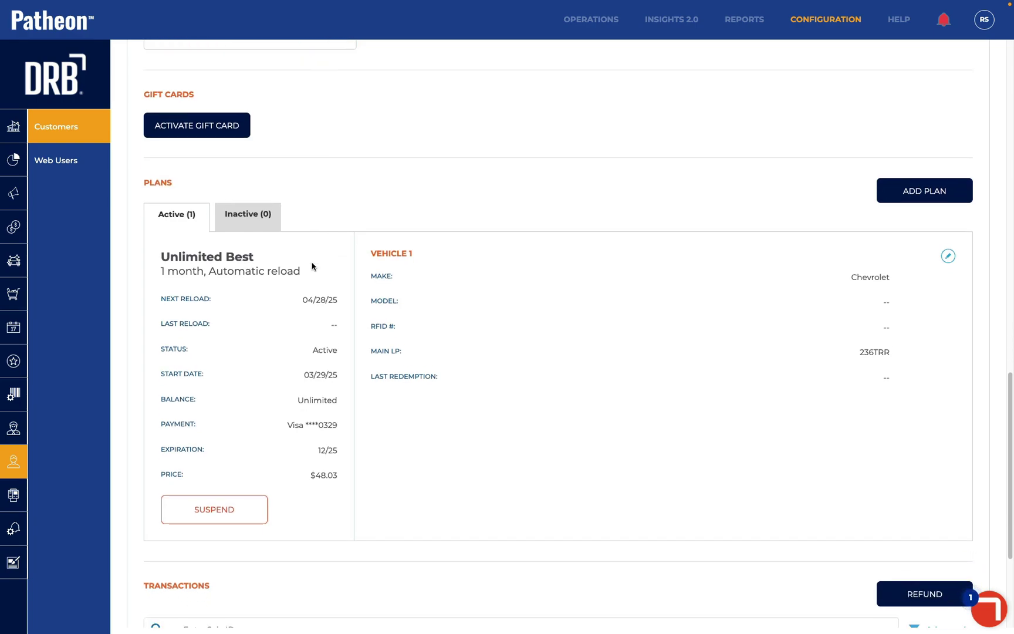
{"action": "left_click", "coordinate": [947, 257]}
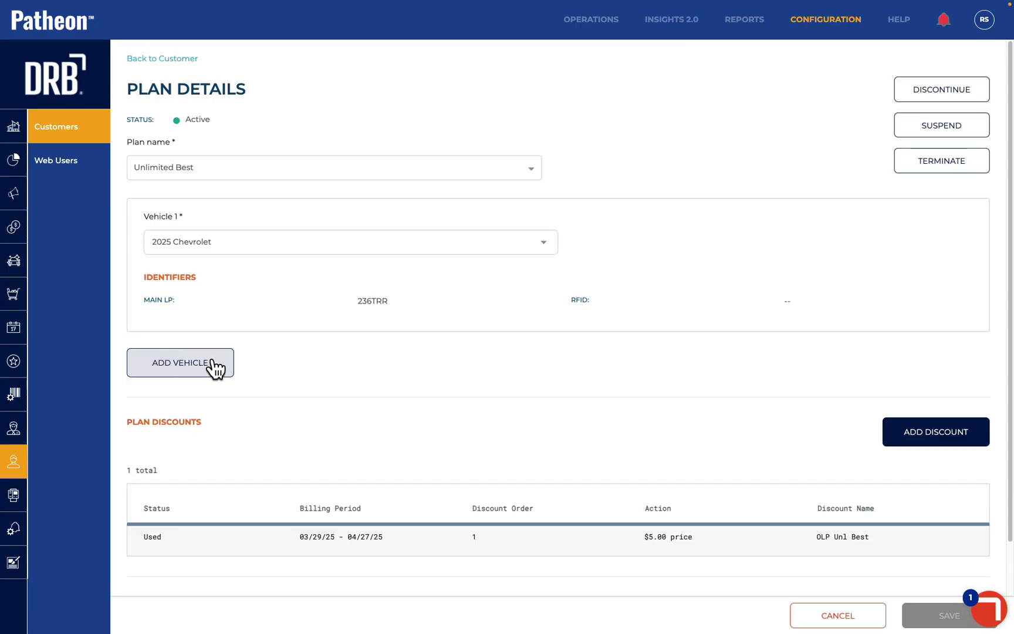
Add the 2024 Asuna (Canada) as Vehicle 2 on the plan and save
{"action": "left_click", "coordinate": [196, 362]}
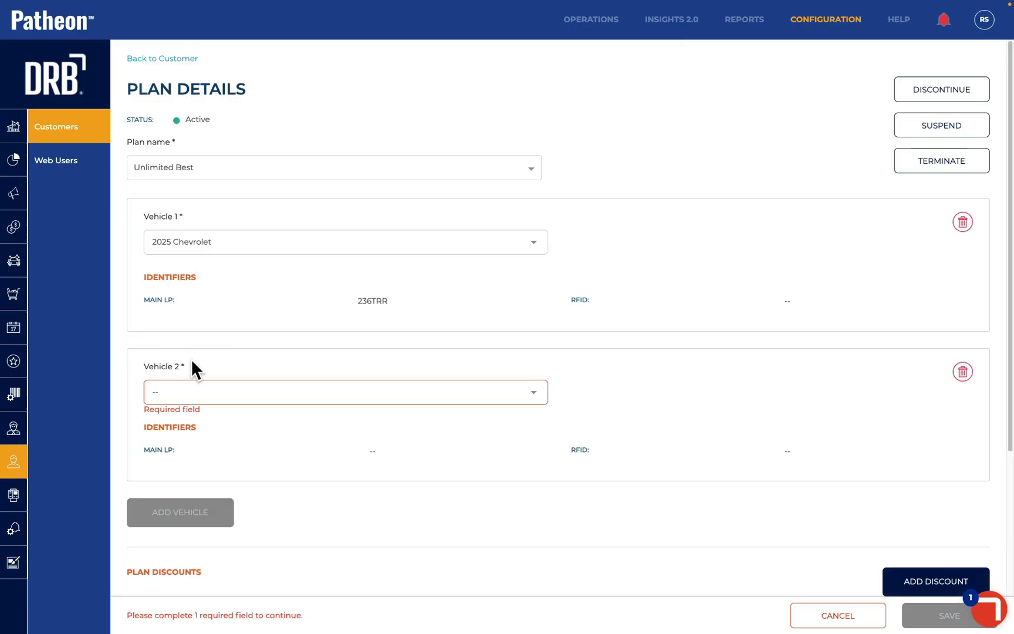
{"action": "left_click", "coordinate": [200, 385]}
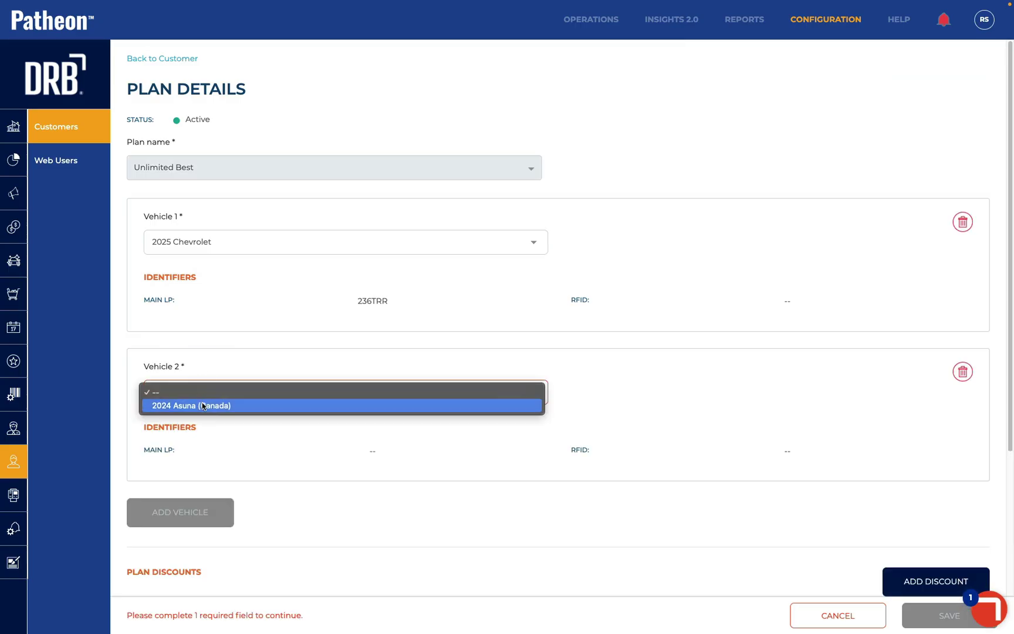
{"action": "left_click", "coordinate": [202, 406]}
{"action": "left_click", "coordinate": [201, 514]}
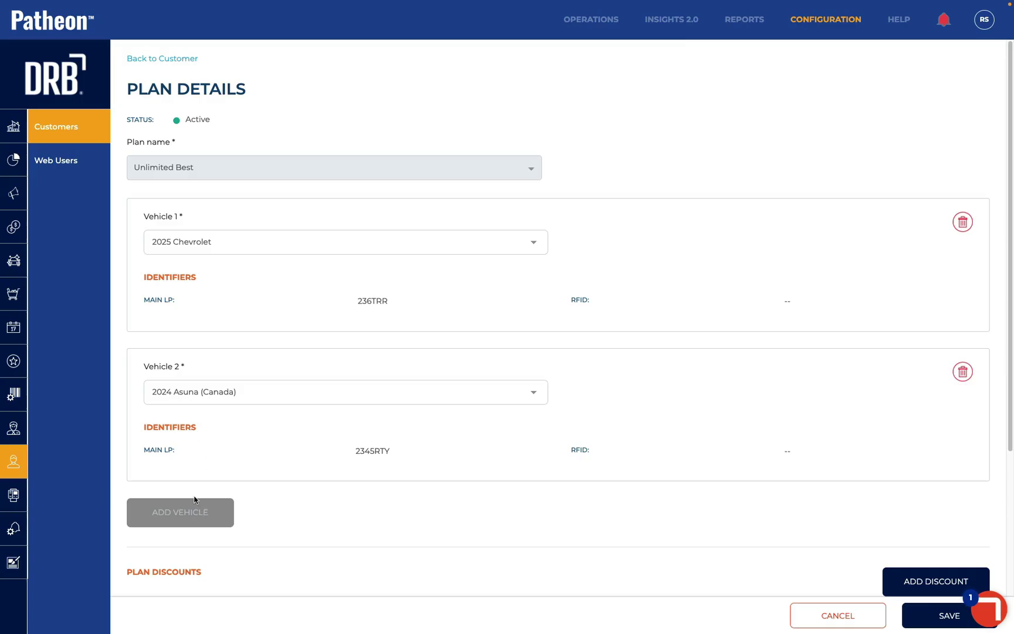
{"action": "scroll", "coordinate": [194, 499], "scroll_direction": "down", "scroll_amount": 5}
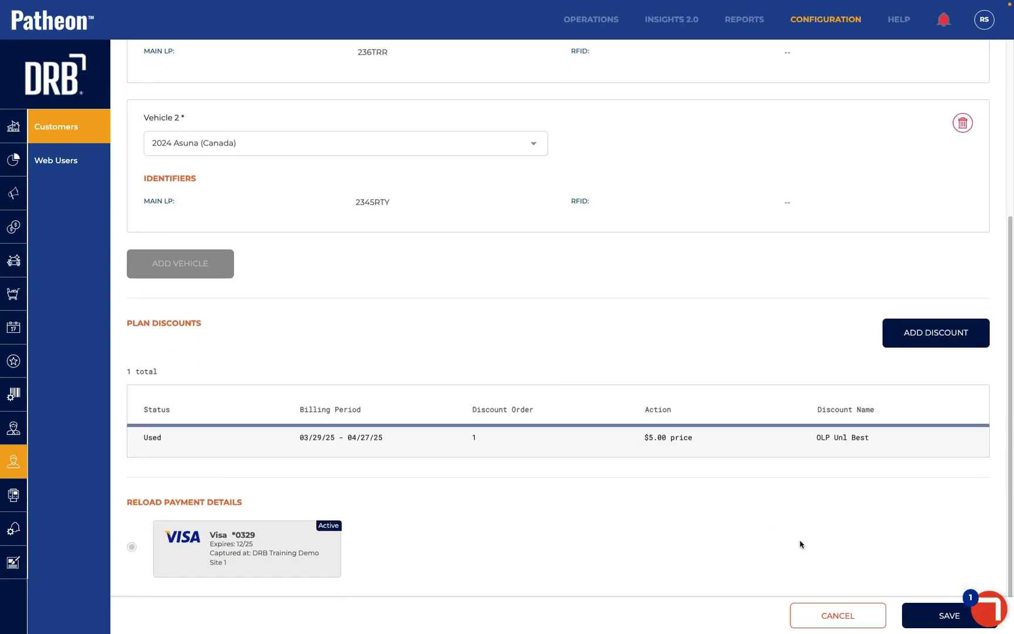
{"action": "left_click", "coordinate": [926, 615]}
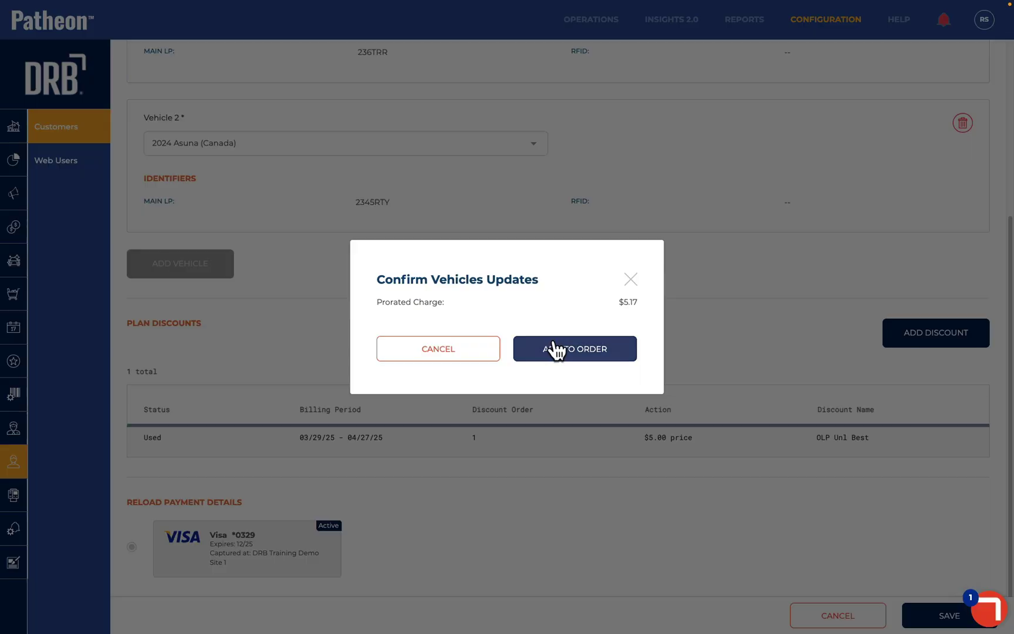
Add the $5.17 prorated charge to the order and pay it with the saved card
{"action": "left_click", "coordinate": [555, 350]}
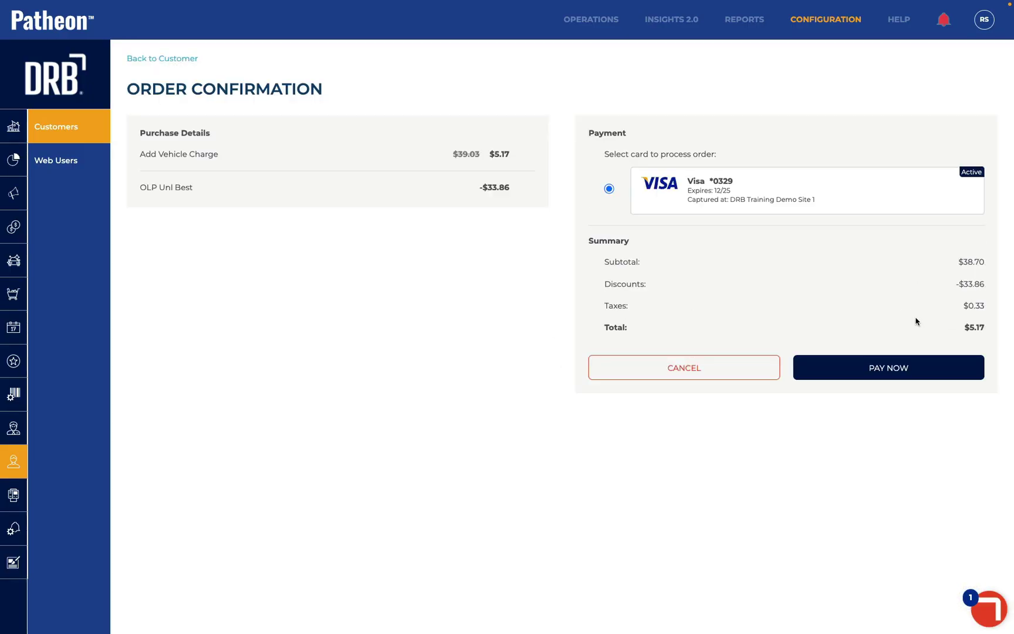
{"action": "left_click", "coordinate": [844, 375]}
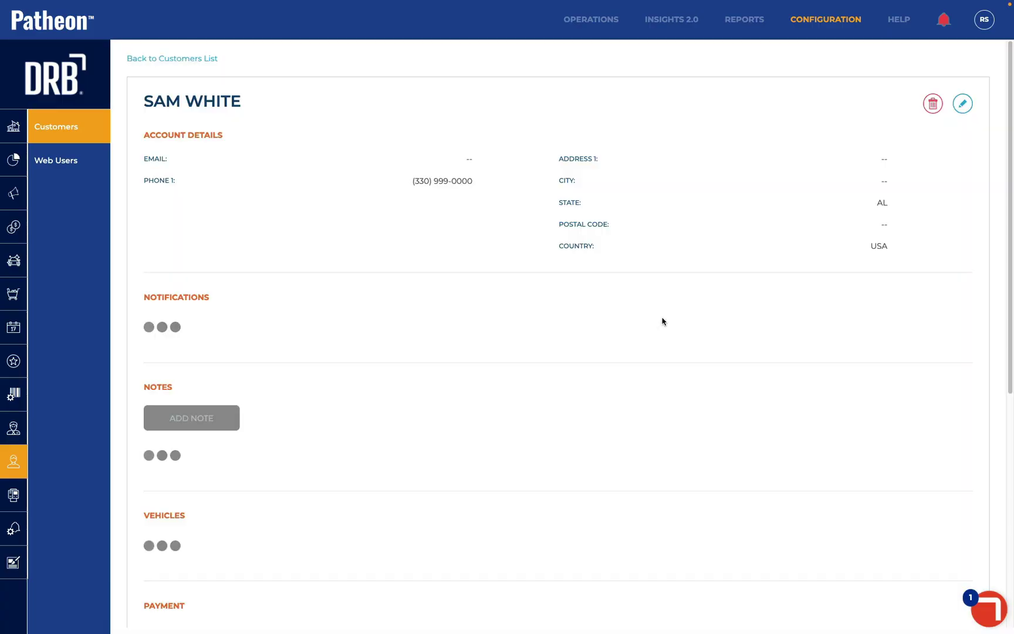
{"action": "scroll", "coordinate": [662, 321], "scroll_direction": "down", "scroll_amount": 8}
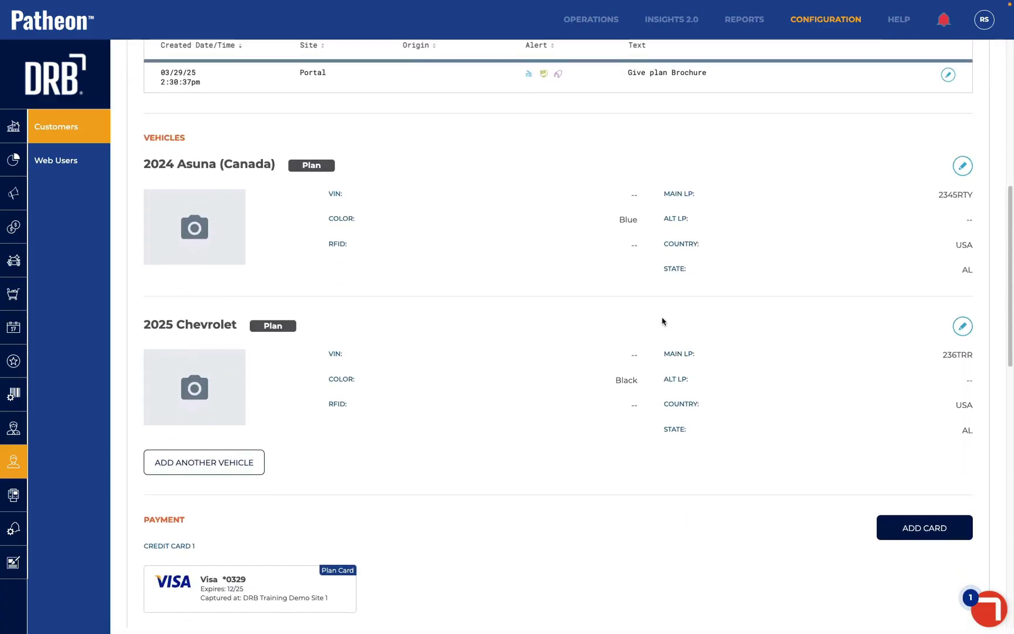
{"action": "scroll", "coordinate": [662, 321], "scroll_direction": "down", "scroll_amount": 10}
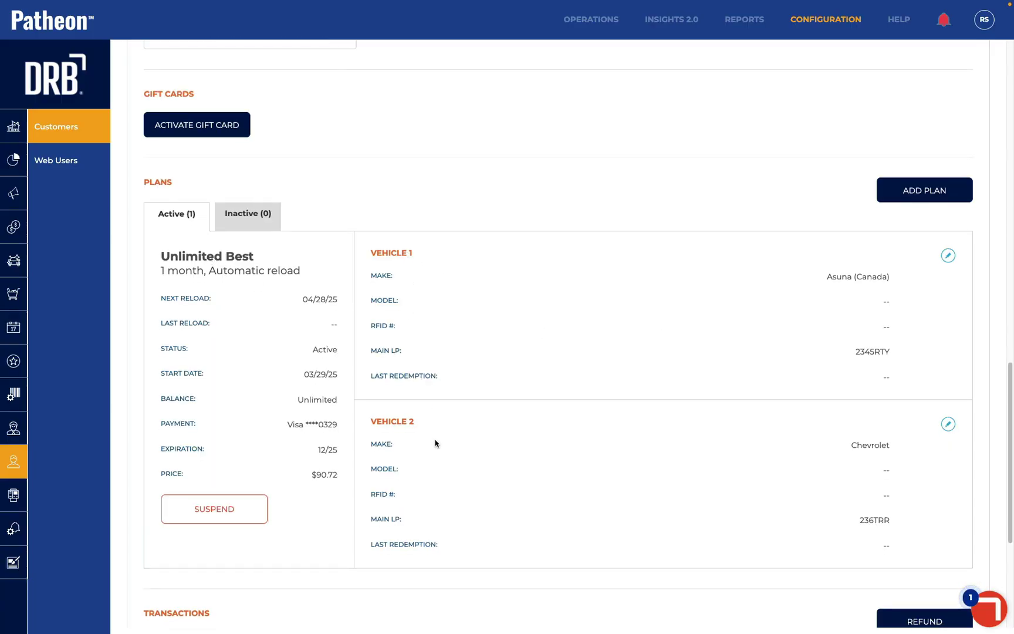
Delete the 2025 Chevrolet from the plan's vehicles and save
{"action": "left_click", "coordinate": [948, 256]}
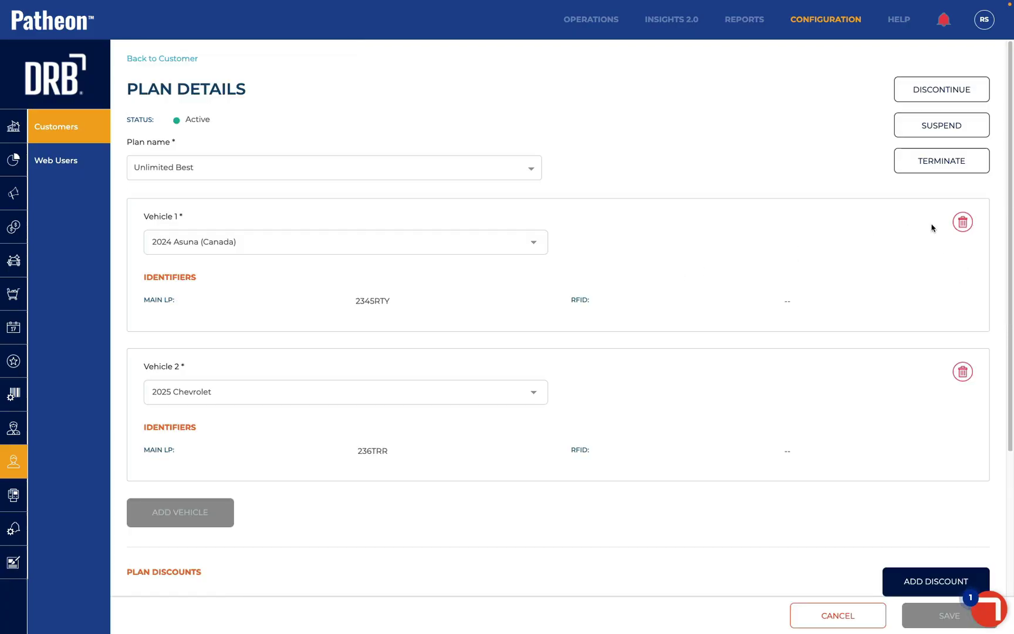
{"action": "left_click", "coordinate": [963, 371]}
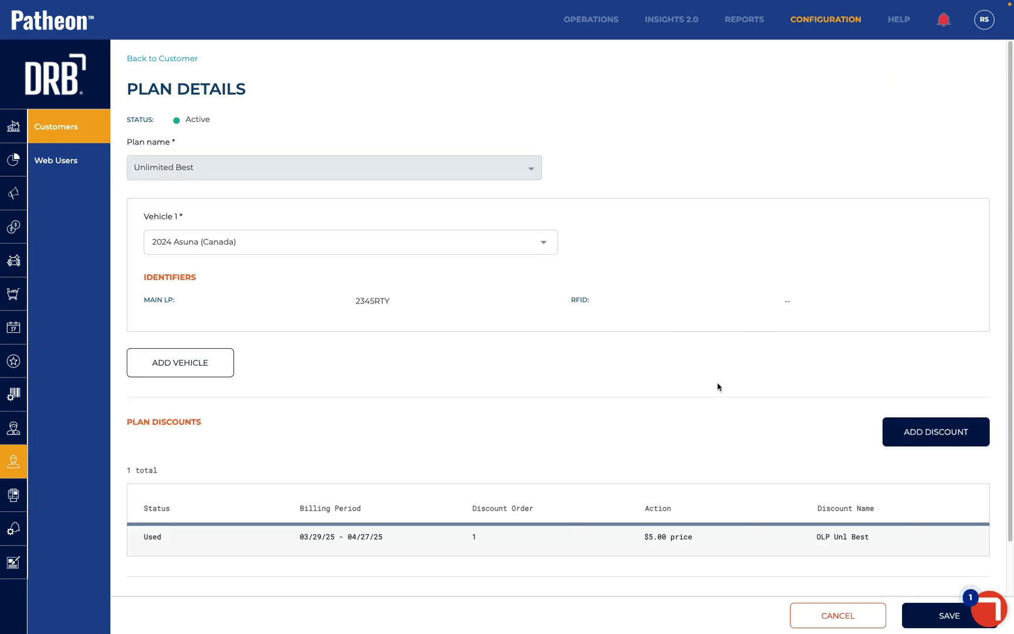
{"action": "left_click", "coordinate": [925, 616]}
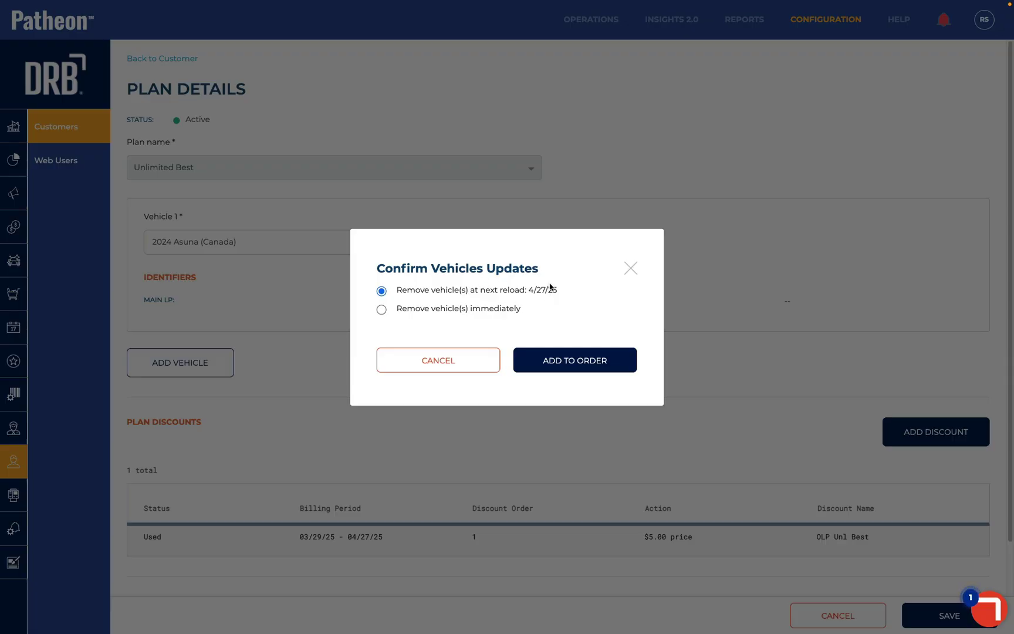
Remove the vehicle immediately and issue the $5.17 refund to the card
{"action": "left_click", "coordinate": [382, 310]}
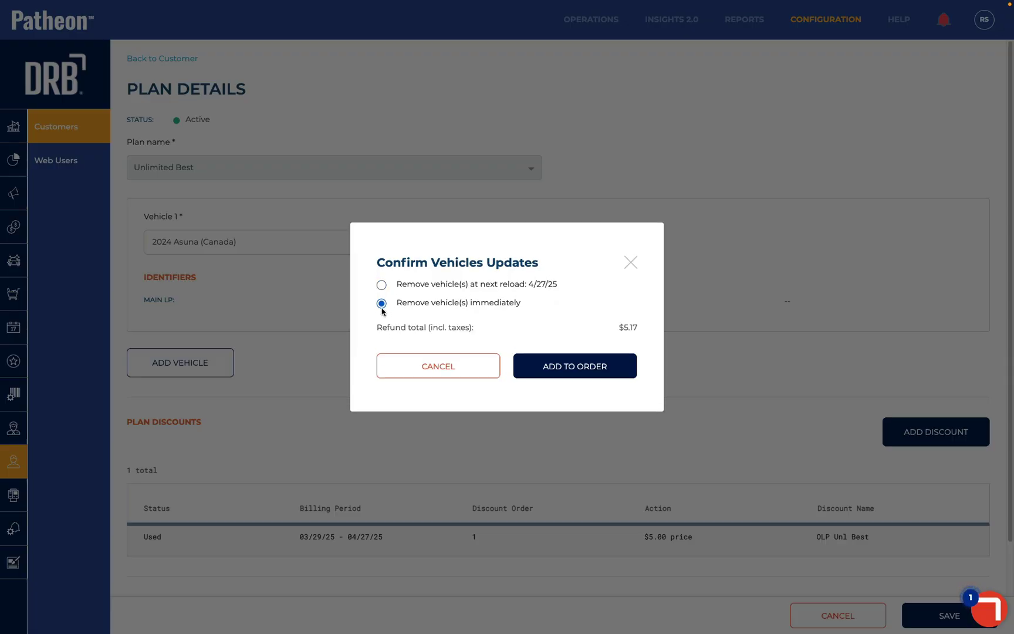
{"action": "left_click", "coordinate": [602, 376]}
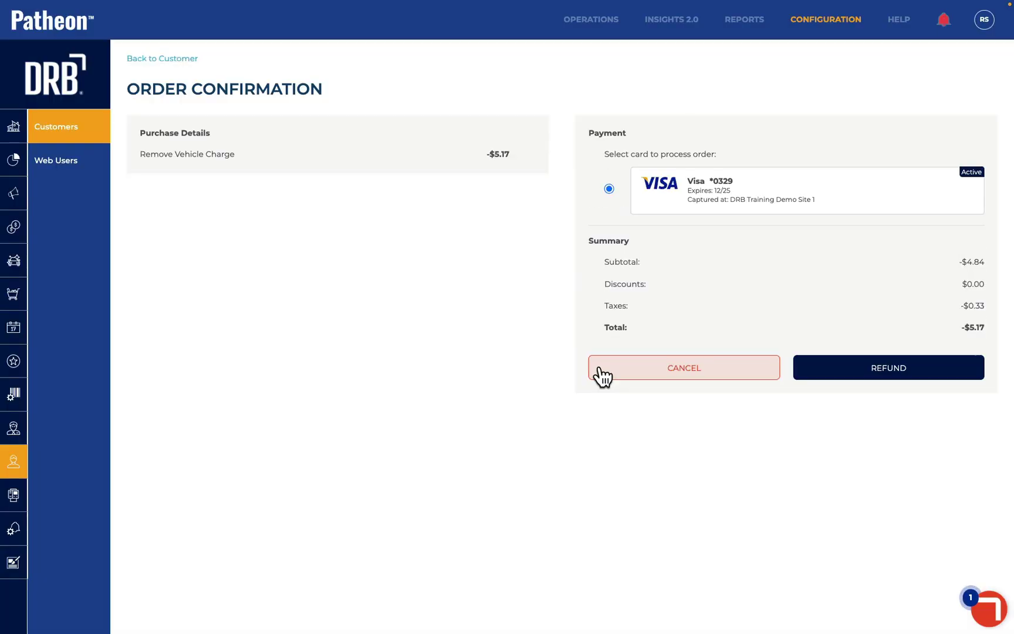
{"action": "left_click", "coordinate": [869, 369]}
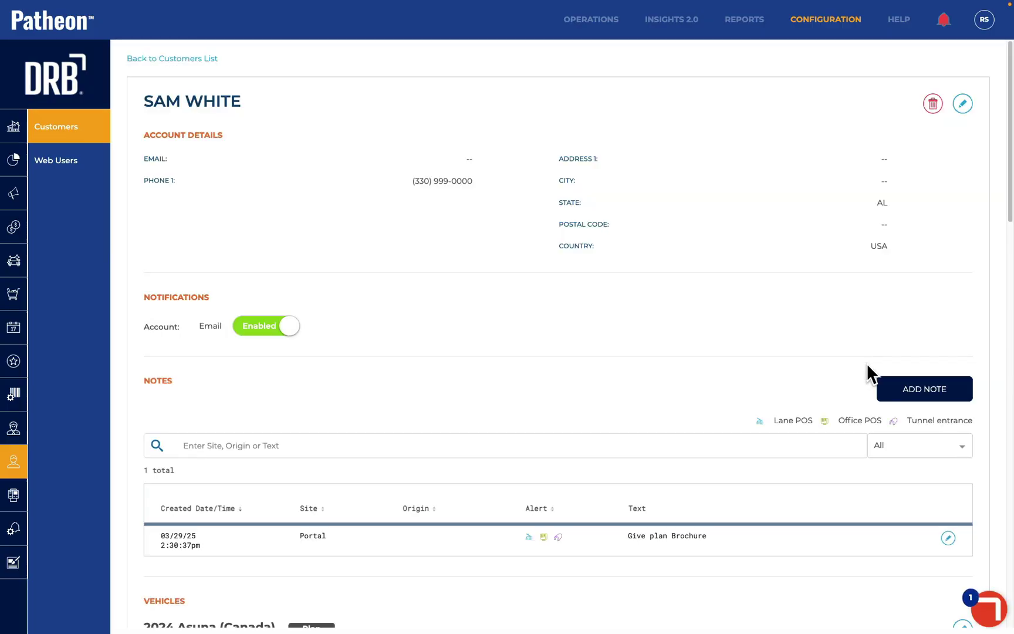
{"action": "scroll", "coordinate": [867, 373], "scroll_direction": "down", "scroll_amount": 6}
{"action": "scroll", "coordinate": [866, 363], "scroll_direction": "down", "scroll_amount": 12}
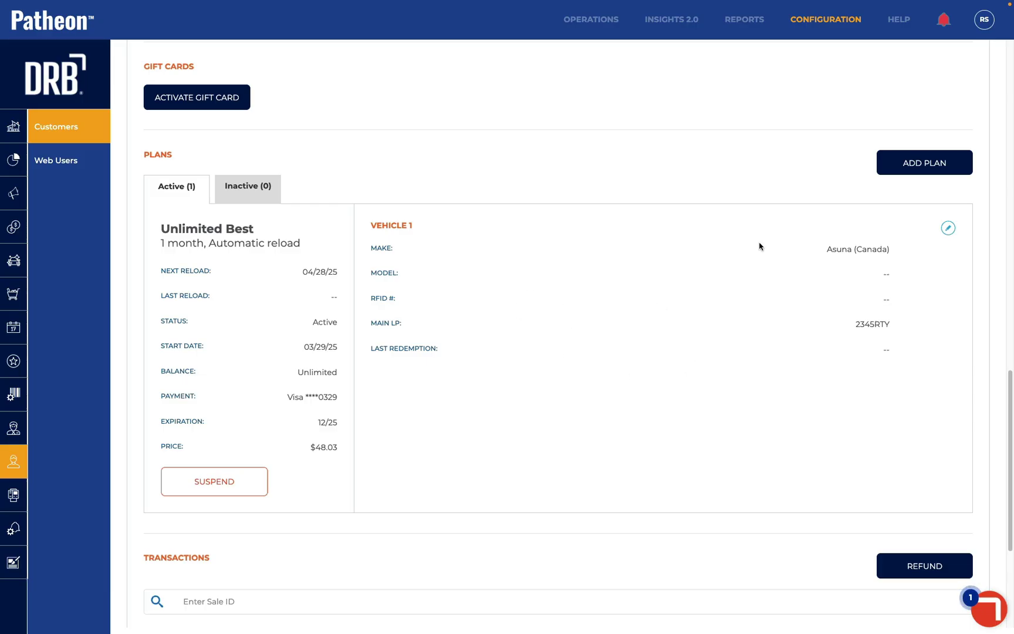
{"action": "left_click", "coordinate": [948, 228]}
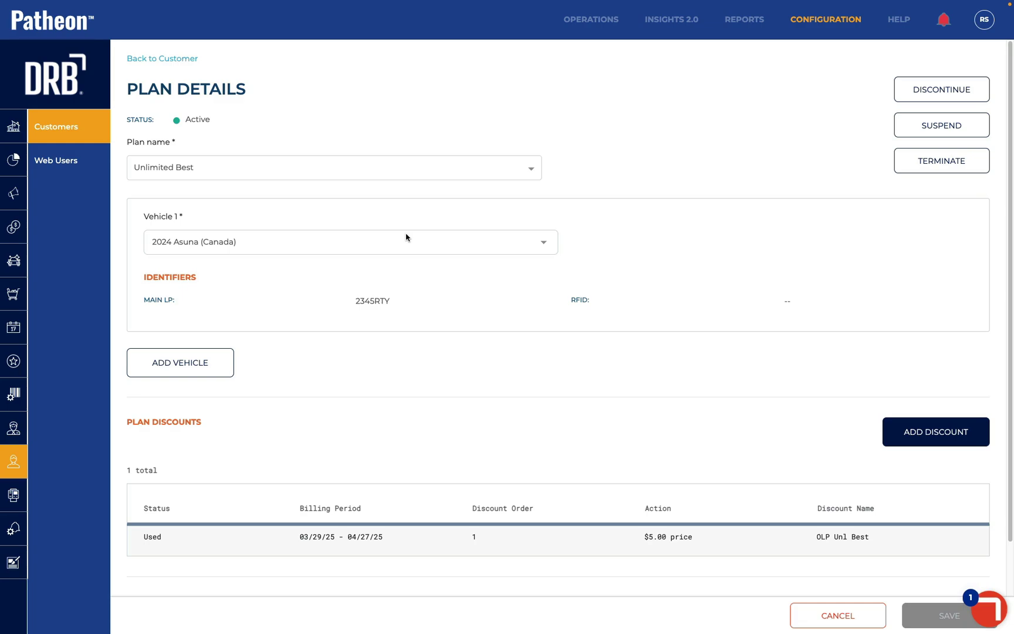
{"action": "left_click", "coordinate": [402, 244]}
{"action": "left_click", "coordinate": [399, 254]}
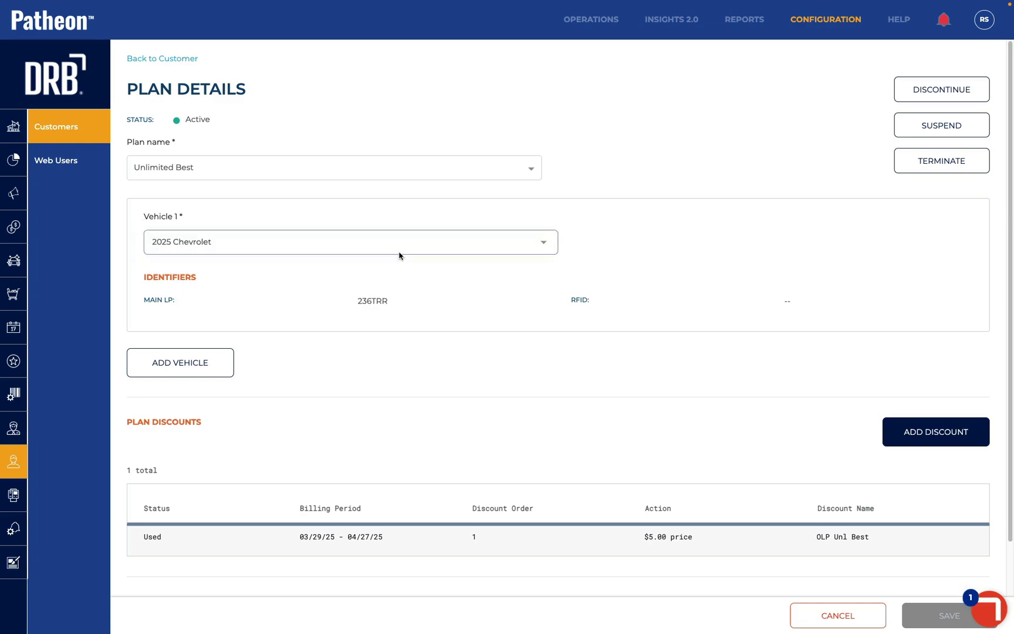
{"action": "left_click", "coordinate": [923, 614]}
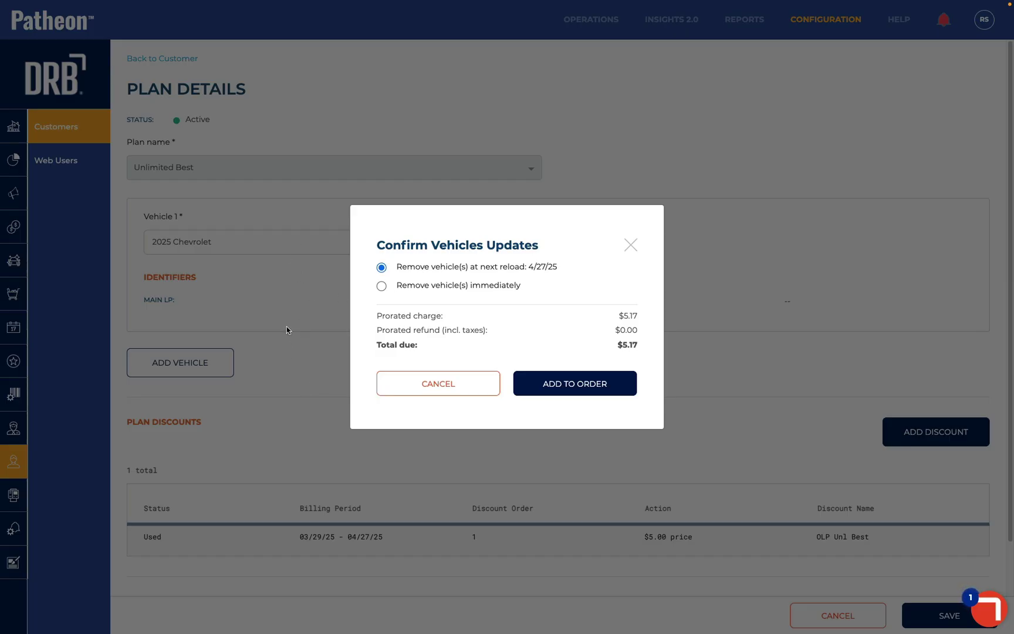
{"action": "left_click", "coordinate": [380, 286]}
{"action": "left_click", "coordinate": [593, 388]}
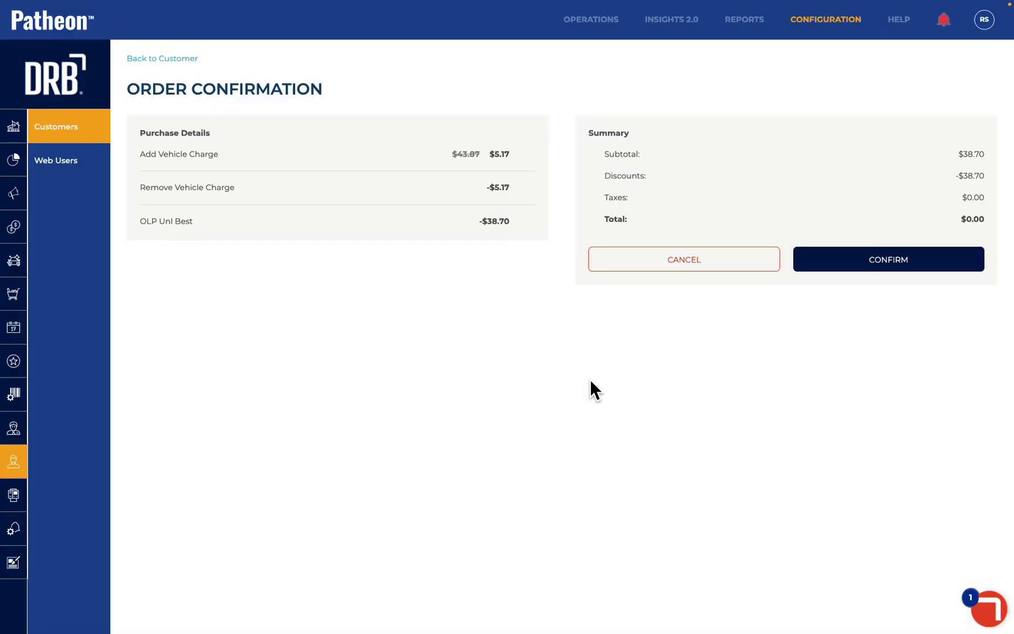
{"action": "left_click", "coordinate": [902, 264]}
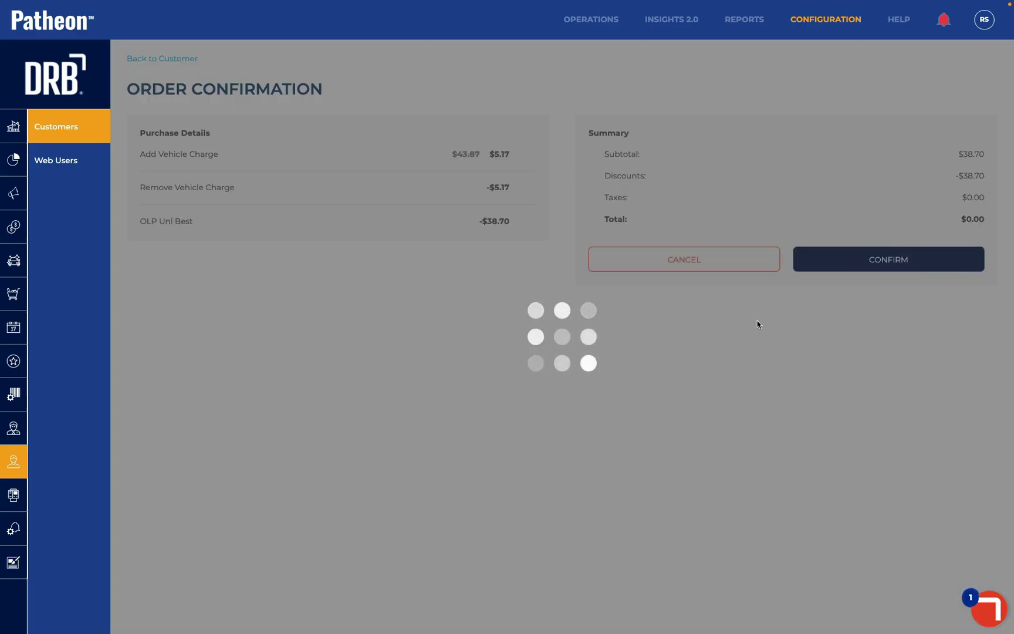
{"action": "scroll", "coordinate": [536, 342], "scroll_direction": "down", "scroll_amount": 12}
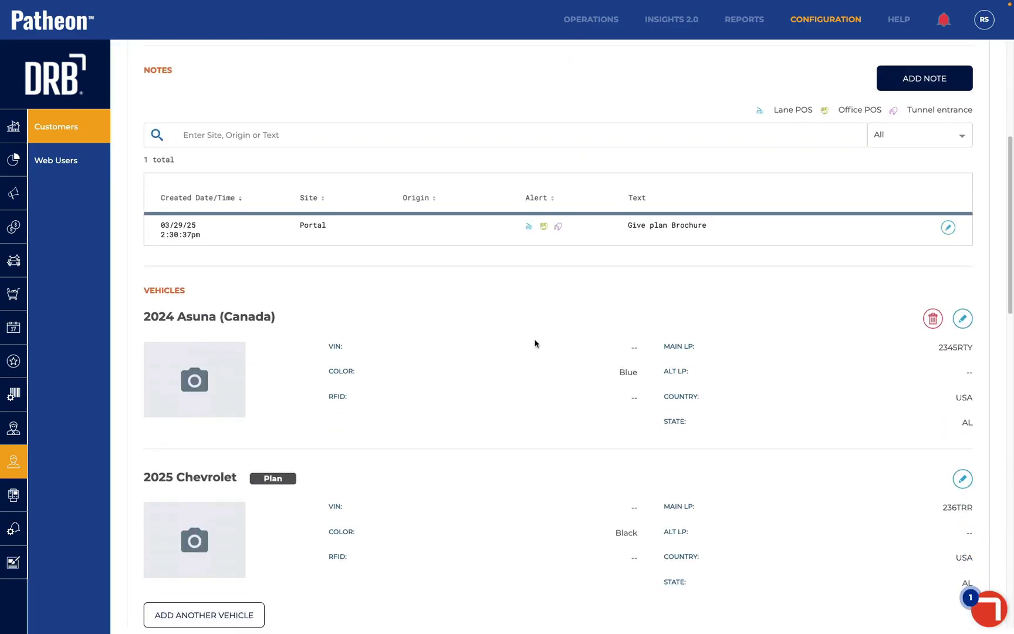
{"action": "scroll", "coordinate": [535, 343], "scroll_direction": "down", "scroll_amount": 5}
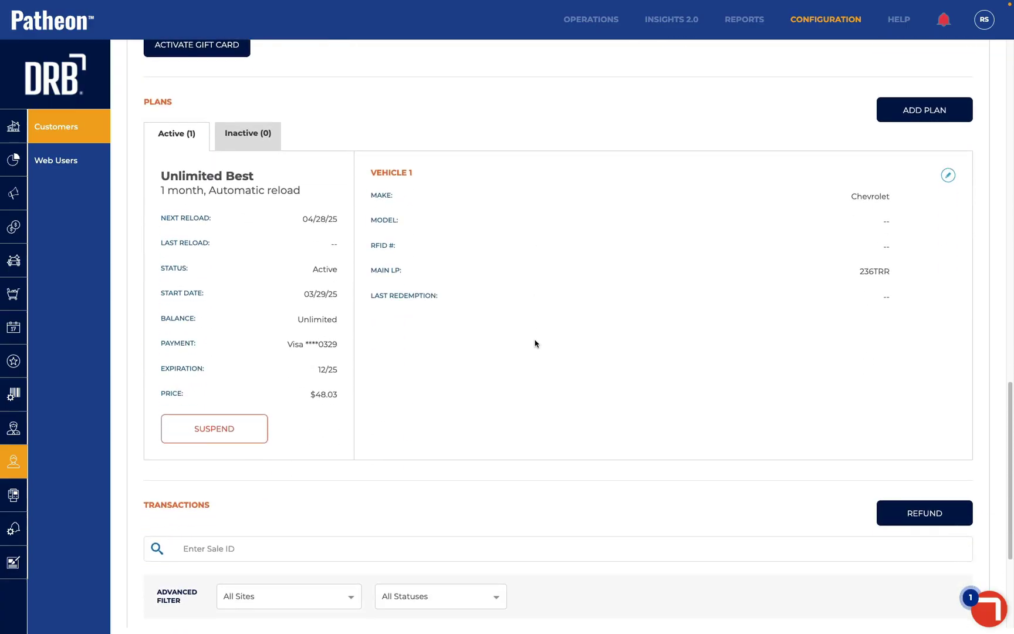
Change the Chevrolet's plan to Unlimited Better and save
{"action": "left_click", "coordinate": [948, 176]}
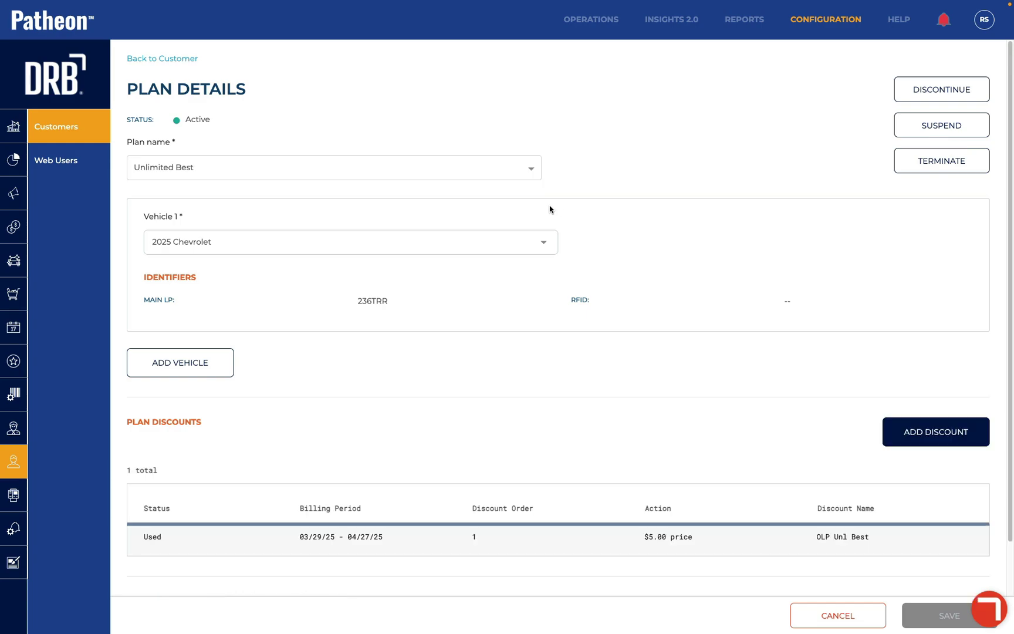
{"action": "left_click", "coordinate": [409, 171]}
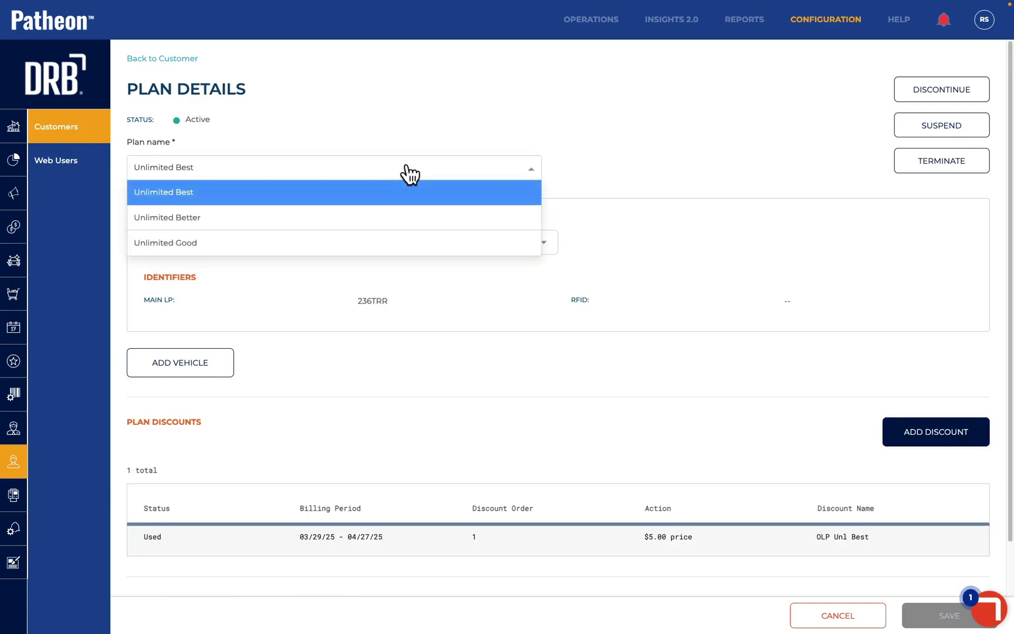
{"action": "left_click", "coordinate": [389, 218]}
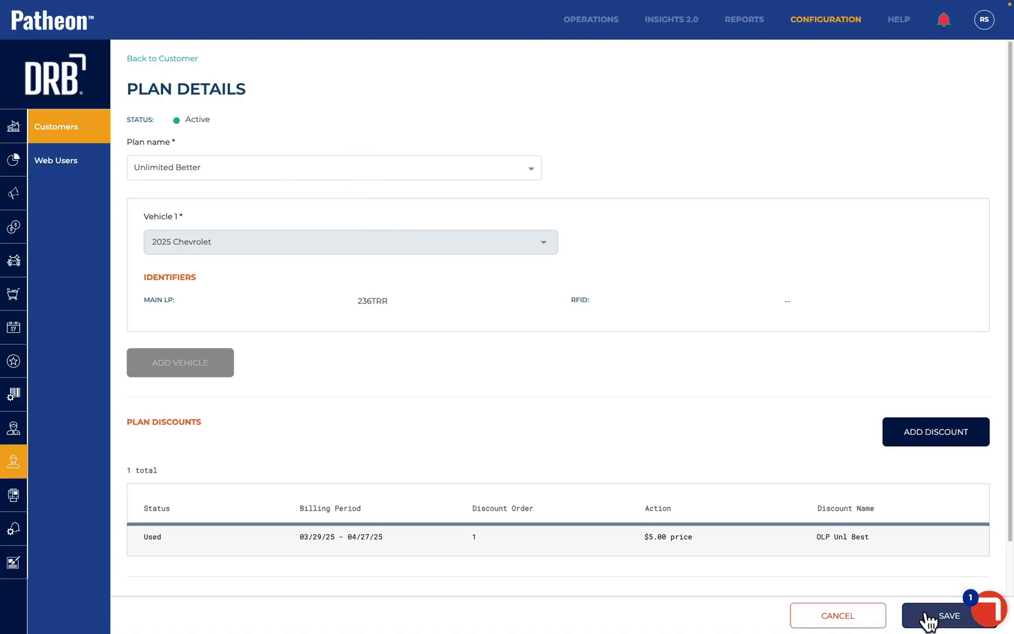
{"action": "left_click", "coordinate": [927, 617]}
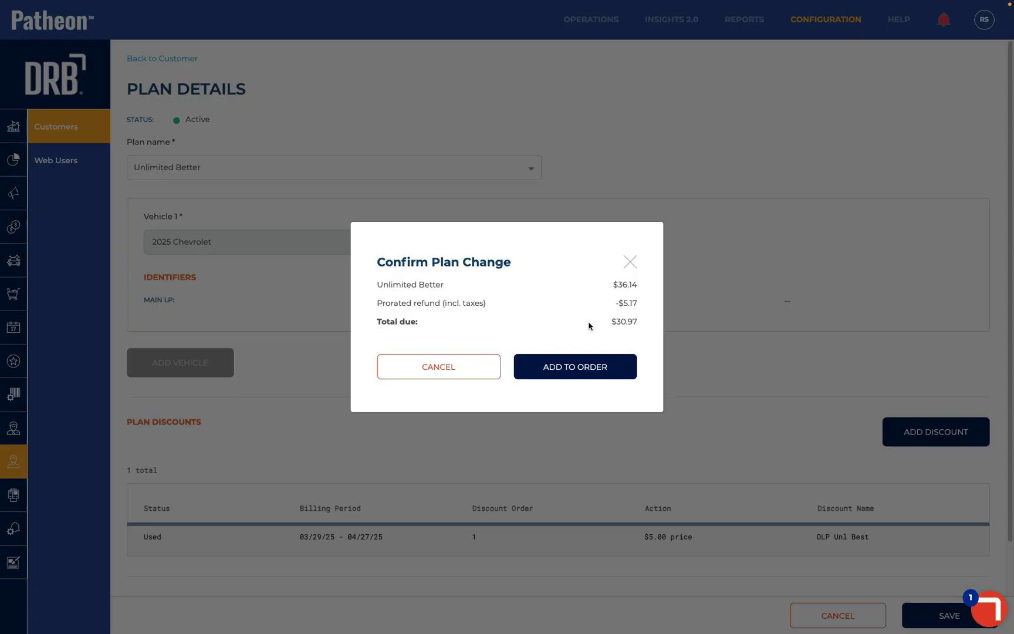
Add the plan change to the order, accept terms, and pay $30.97
{"action": "left_click", "coordinate": [573, 369]}
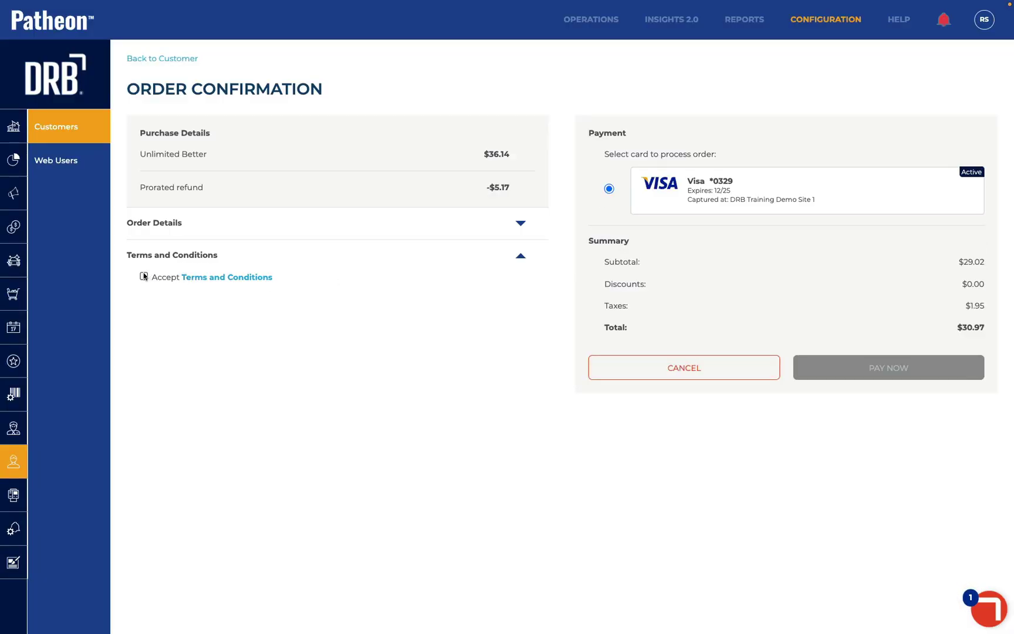
{"action": "left_click", "coordinate": [144, 277]}
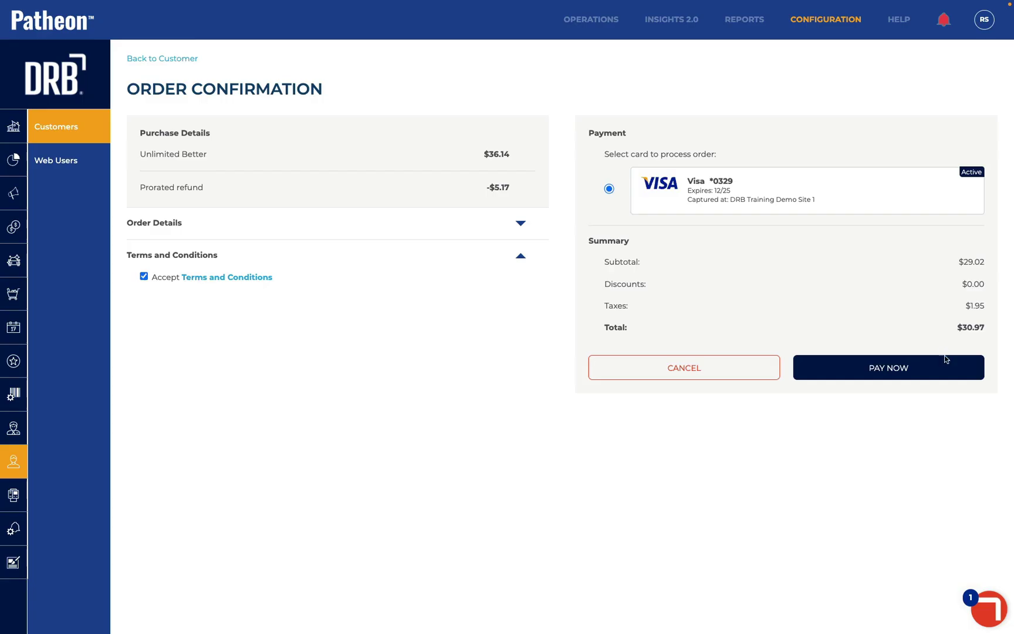
{"action": "left_click", "coordinate": [928, 373]}
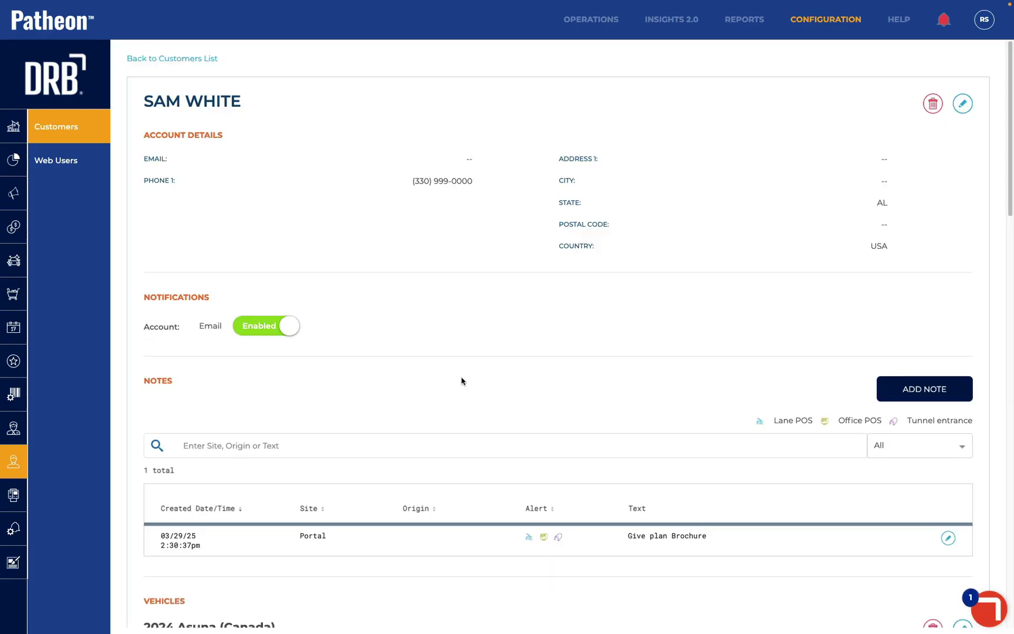
Start a new payment card at DRB Training Demo Site 1 and paste in the card number
{"action": "scroll", "coordinate": [461, 381], "scroll_direction": "down", "scroll_amount": 15}
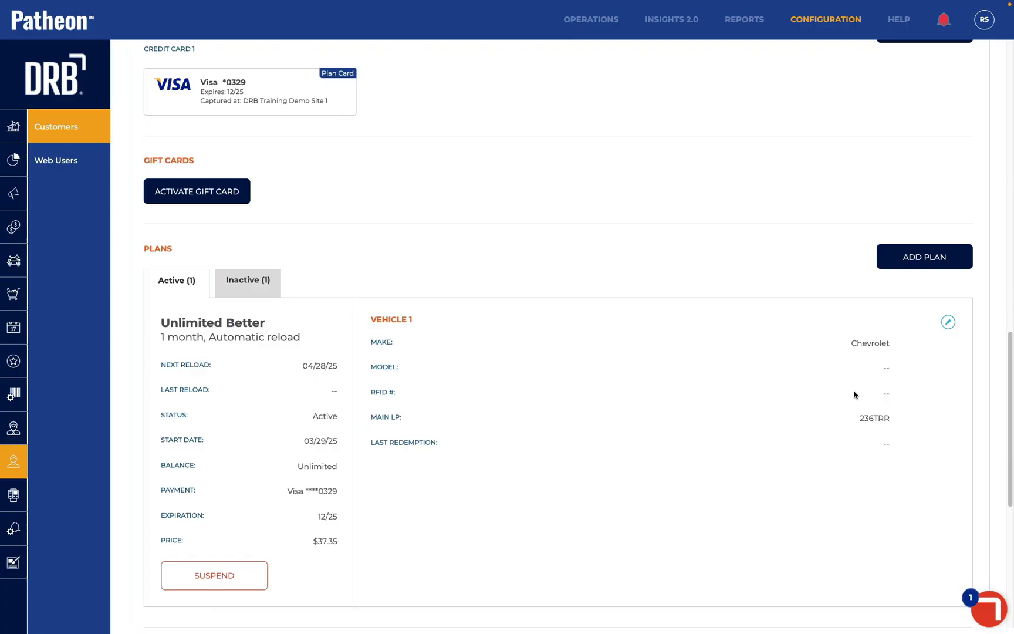
{"action": "scroll", "coordinate": [441, 213], "scroll_direction": "up", "scroll_amount": 3}
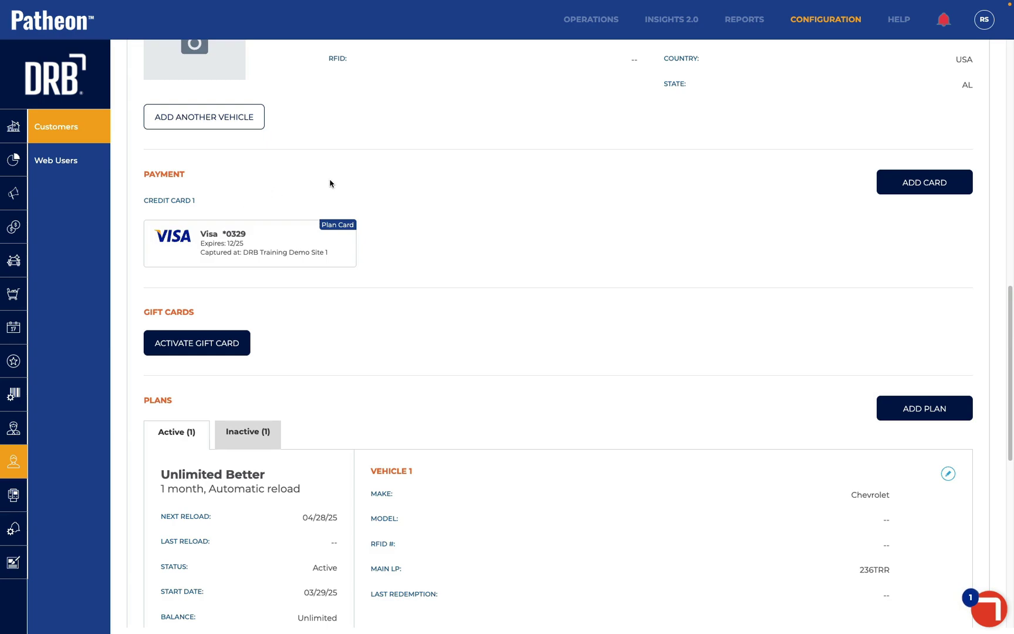
{"action": "left_click", "coordinate": [912, 188]}
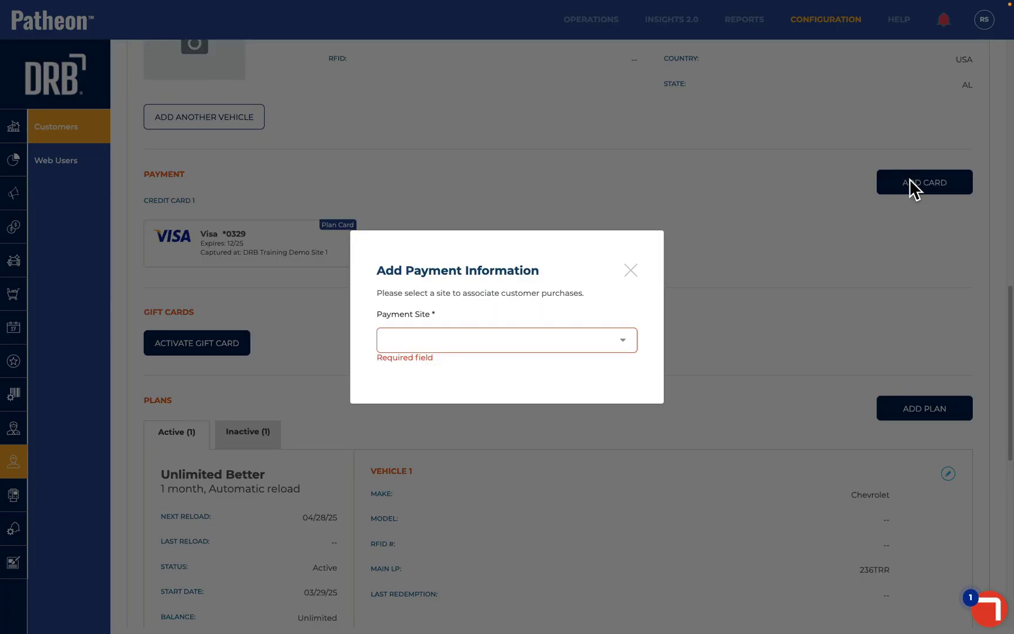
{"action": "left_click", "coordinate": [512, 342]}
{"action": "left_click", "coordinate": [511, 341]}
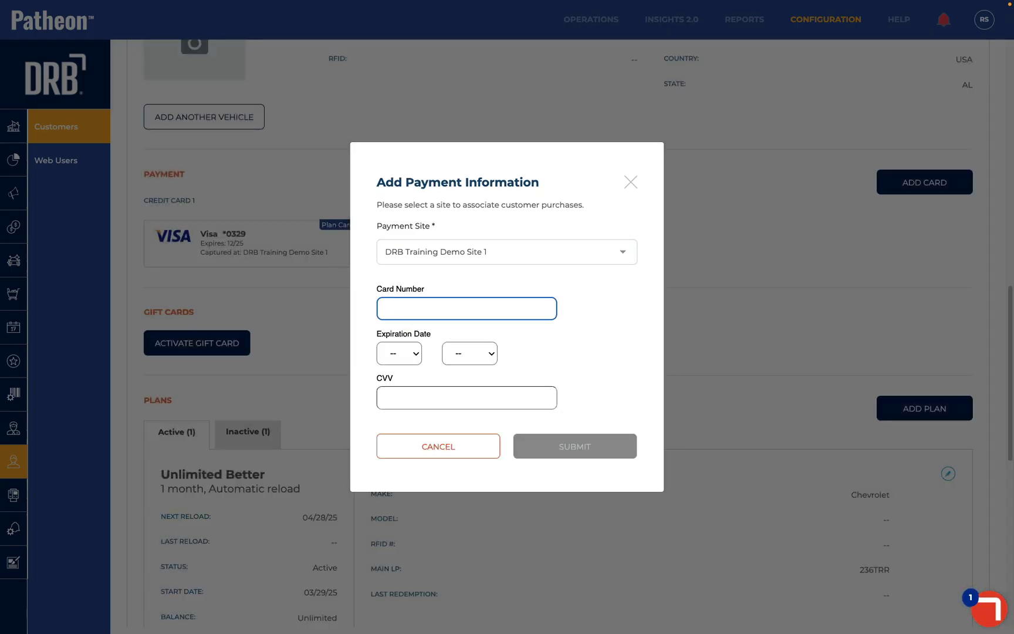
{"action": "left_click", "coordinate": [466, 309]}
{"action": "right_click", "coordinate": [422, 310]}
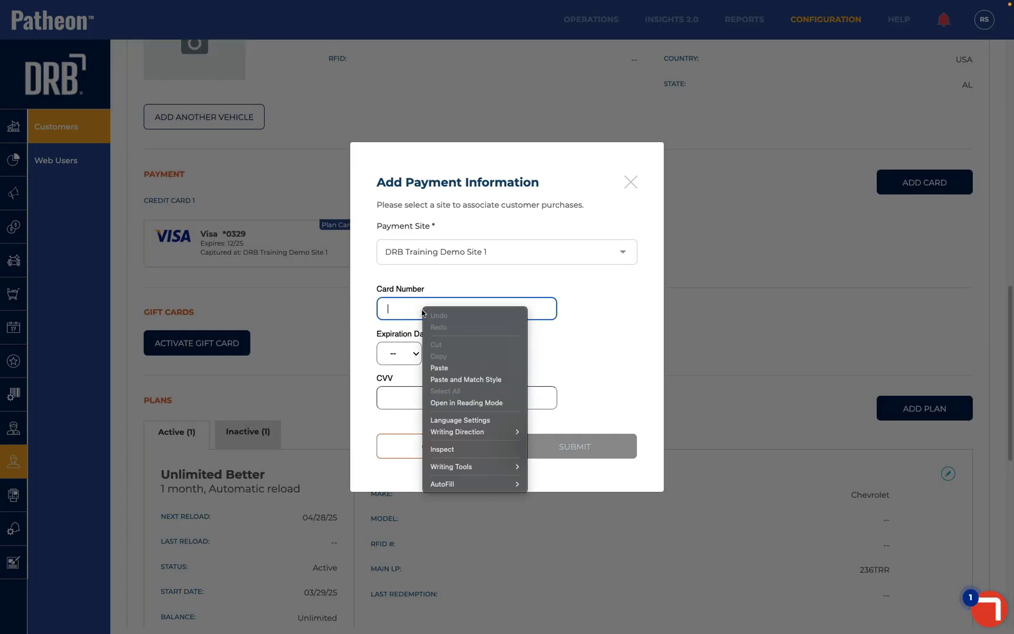
{"action": "left_click", "coordinate": [424, 363]}
Set the card's expiry to 12/2025, enter the CVV, and submit the card
{"action": "left_click", "coordinate": [399, 340]}
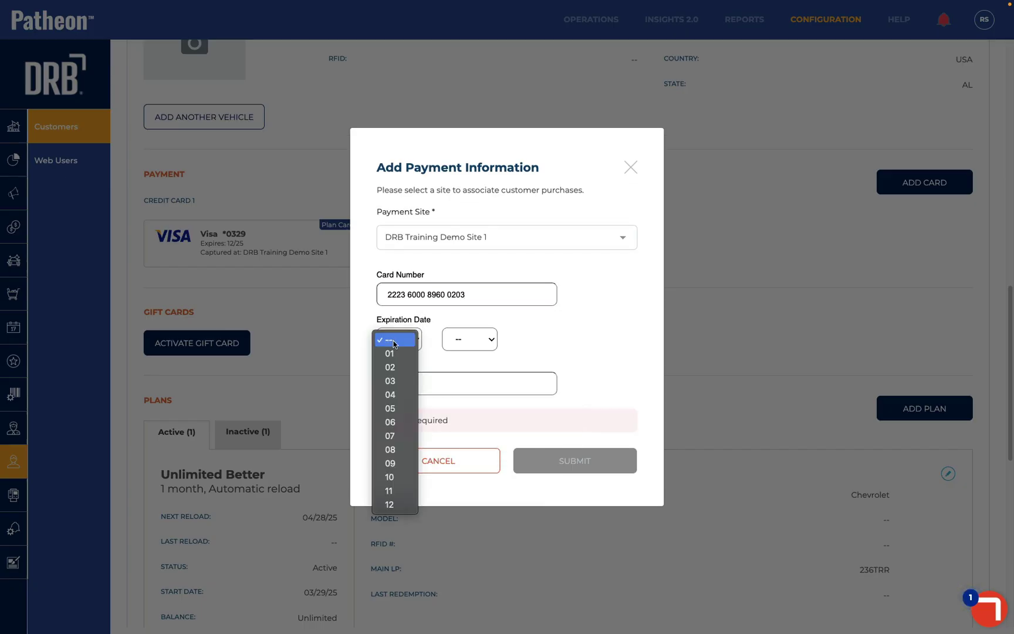
{"action": "left_click", "coordinate": [388, 503]}
{"action": "left_click", "coordinate": [456, 336]}
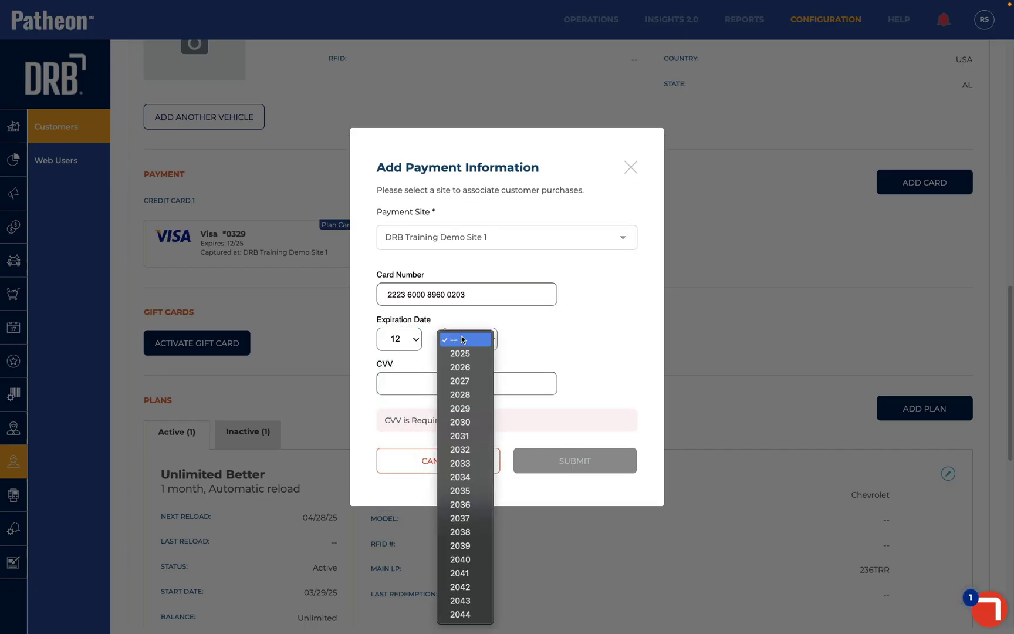
{"action": "left_click", "coordinate": [462, 354]}
{"action": "left_click", "coordinate": [423, 378]}
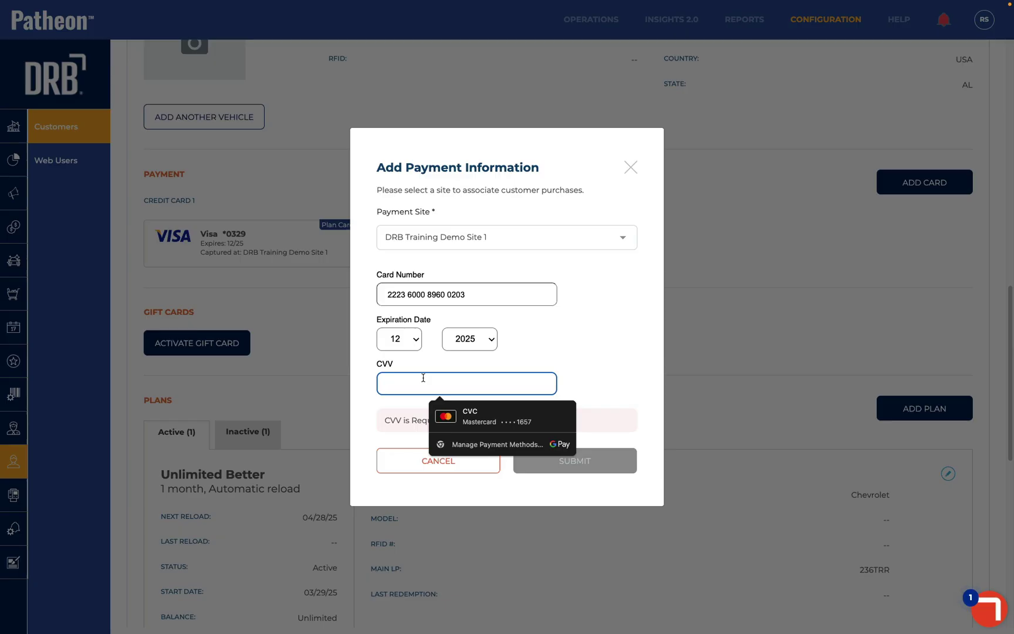
{"action": "left_click", "coordinate": [571, 352]}
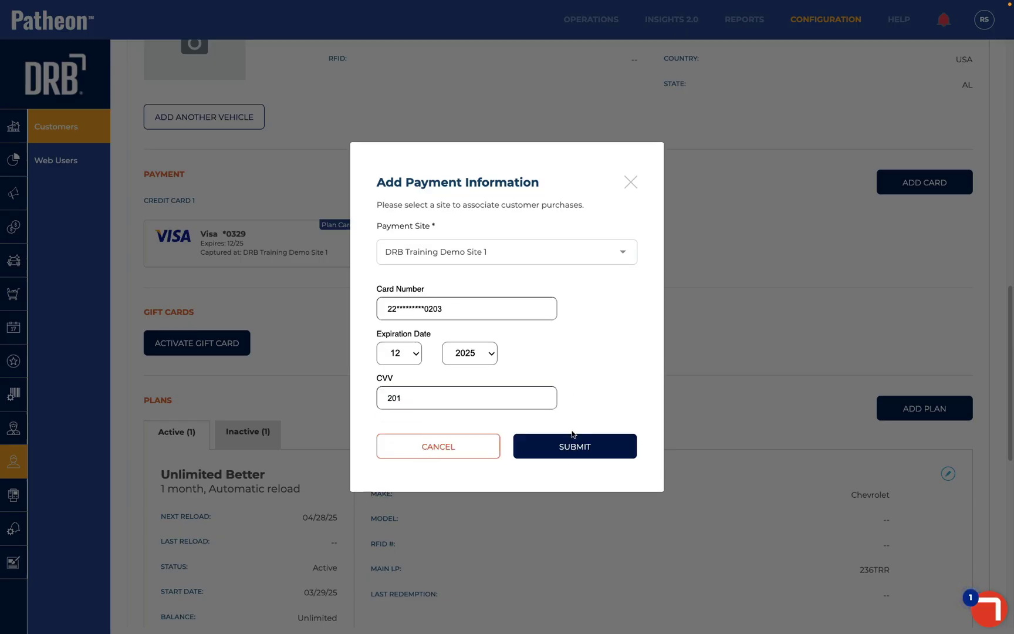
{"action": "left_click", "coordinate": [568, 446]}
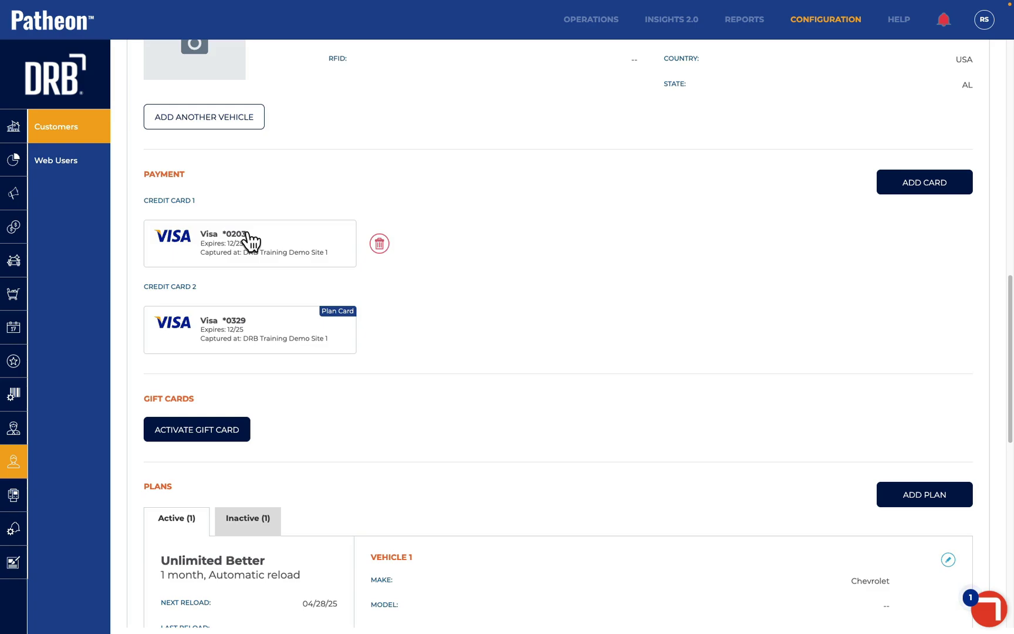
Switch the Unlimited Better plan's reload payment to the newly added Visa card and save
{"action": "scroll", "coordinate": [398, 383], "scroll_direction": "down", "scroll_amount": 5}
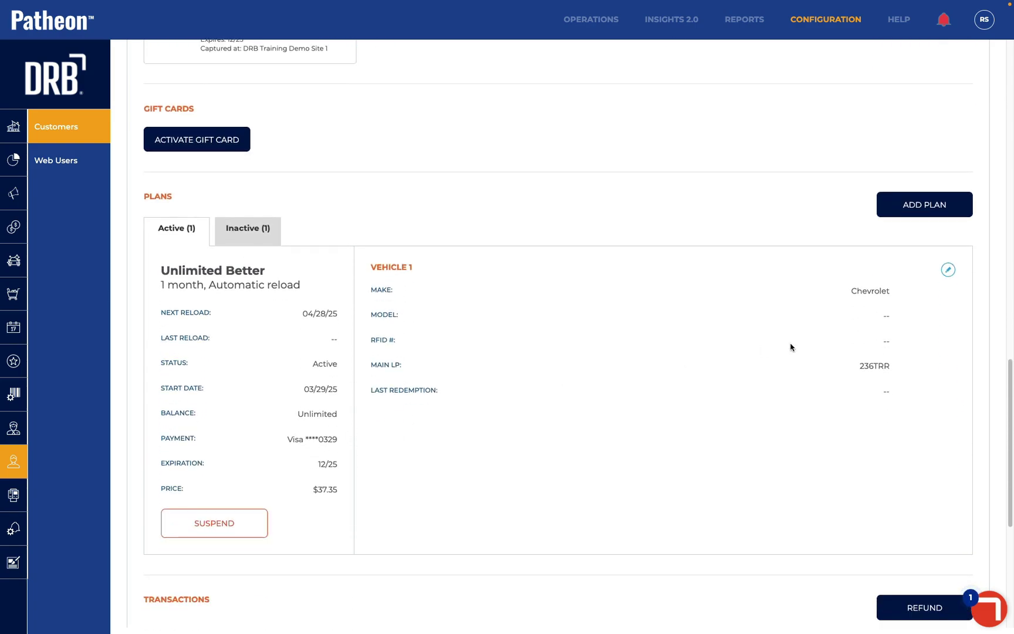
{"action": "left_click", "coordinate": [949, 270]}
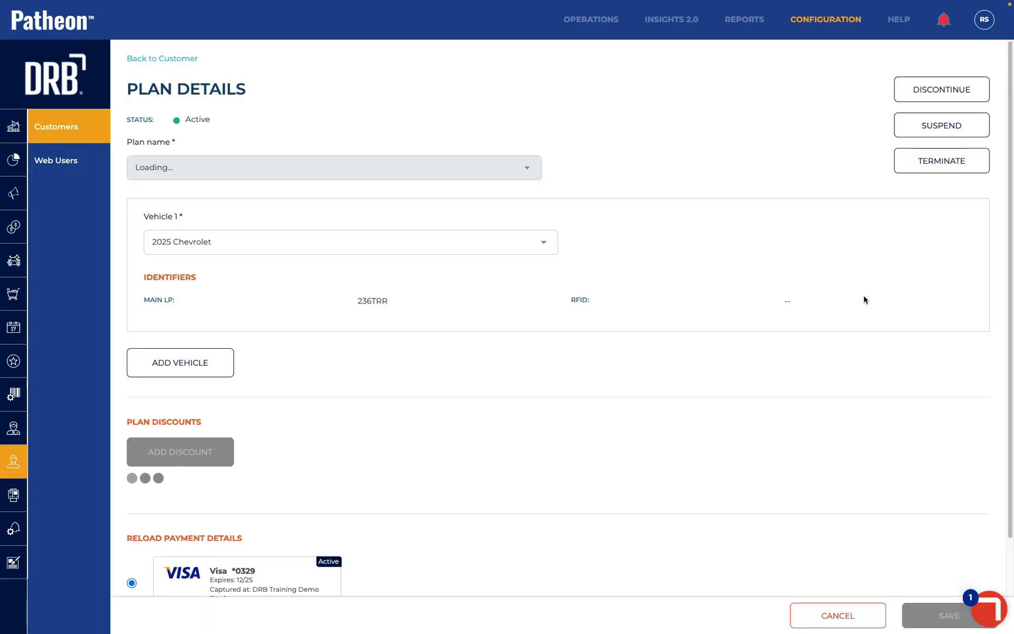
{"action": "scroll", "coordinate": [613, 361], "scroll_direction": "down", "scroll_amount": 3}
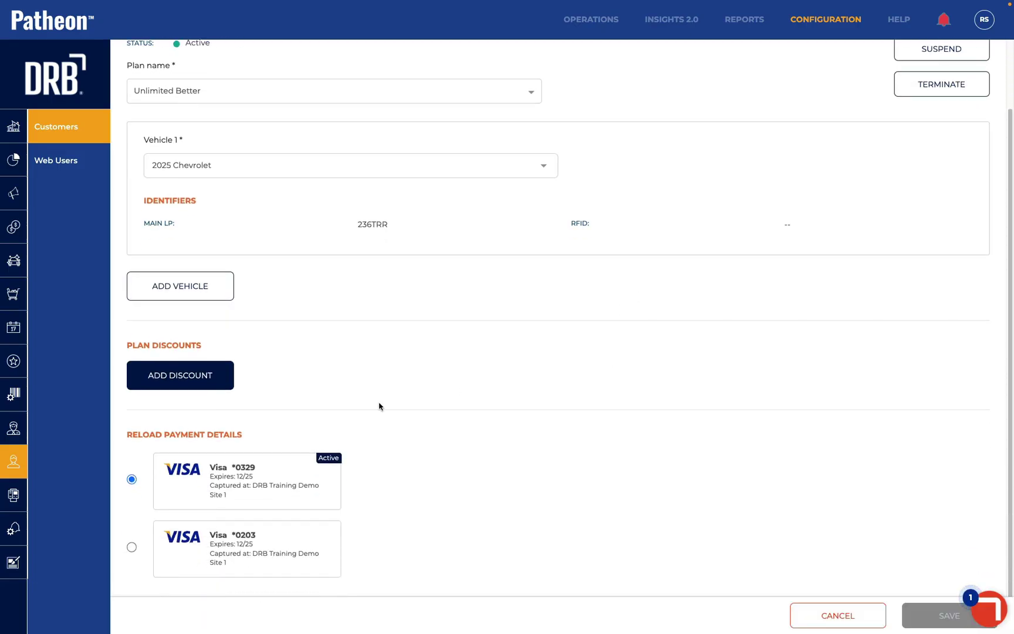
{"action": "left_click", "coordinate": [132, 547]}
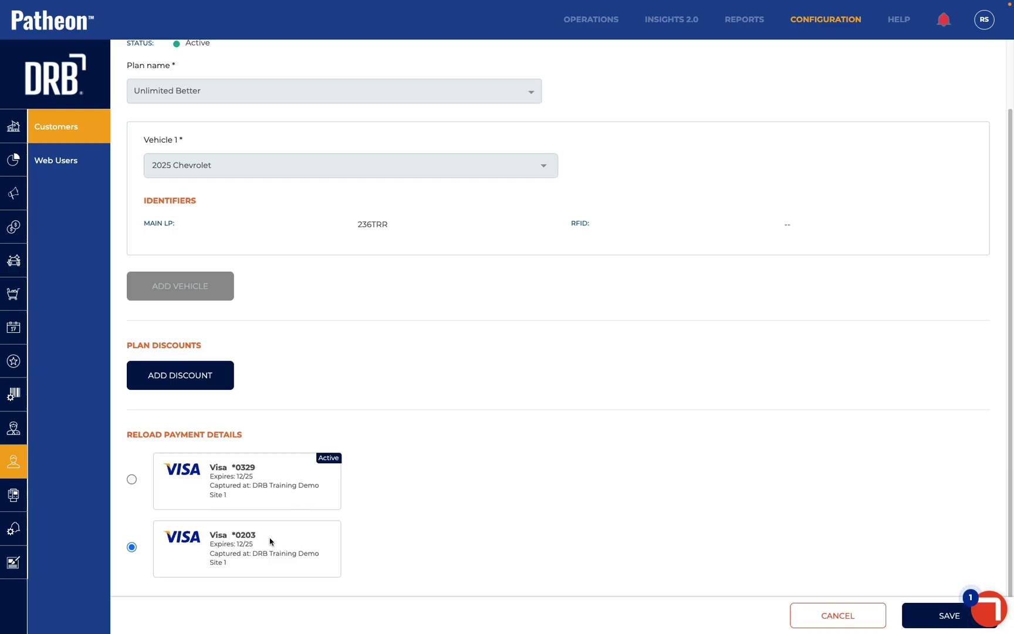
{"action": "left_click", "coordinate": [928, 615]}
Scroll through the customer page to review the saved cards and the Unlimited Better plan
{"action": "scroll", "coordinate": [751, 365], "scroll_direction": "down", "scroll_amount": 6}
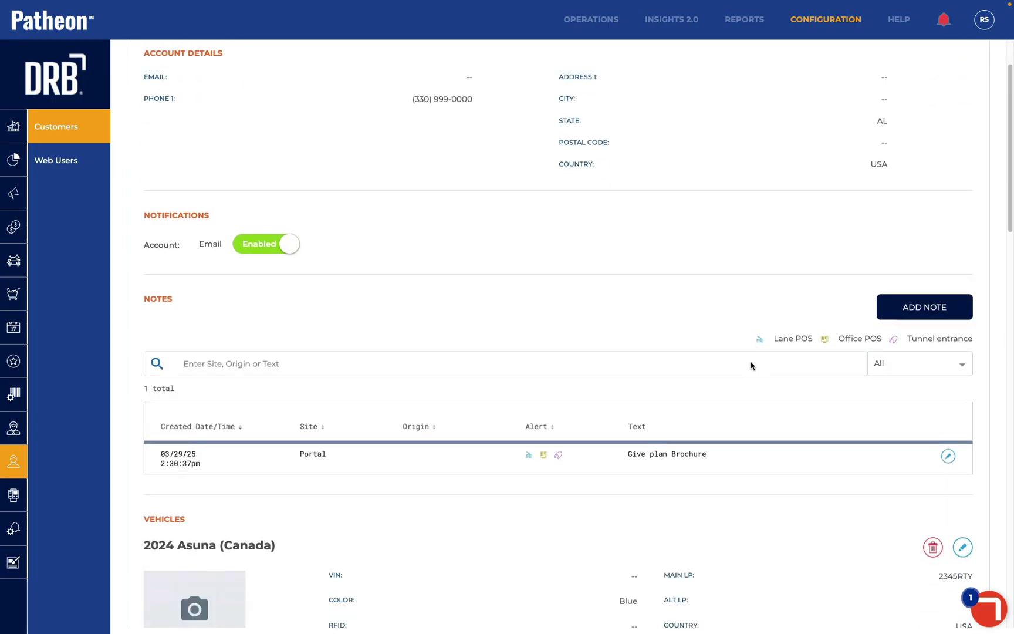
{"action": "scroll", "coordinate": [751, 363], "scroll_direction": "down", "scroll_amount": 6}
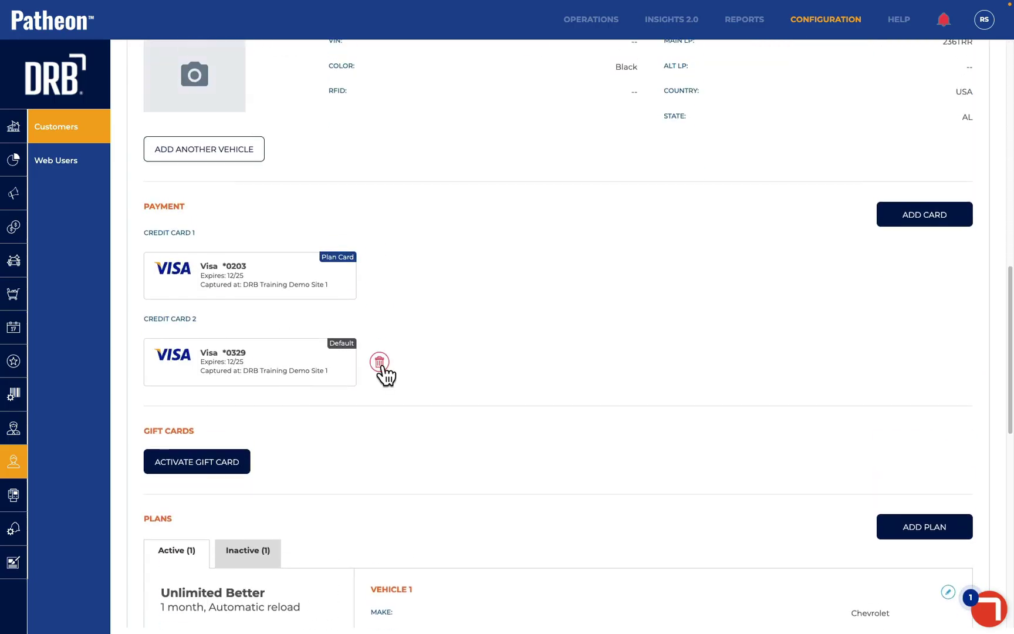
{"action": "scroll", "coordinate": [405, 434], "scroll_direction": "down", "scroll_amount": 6}
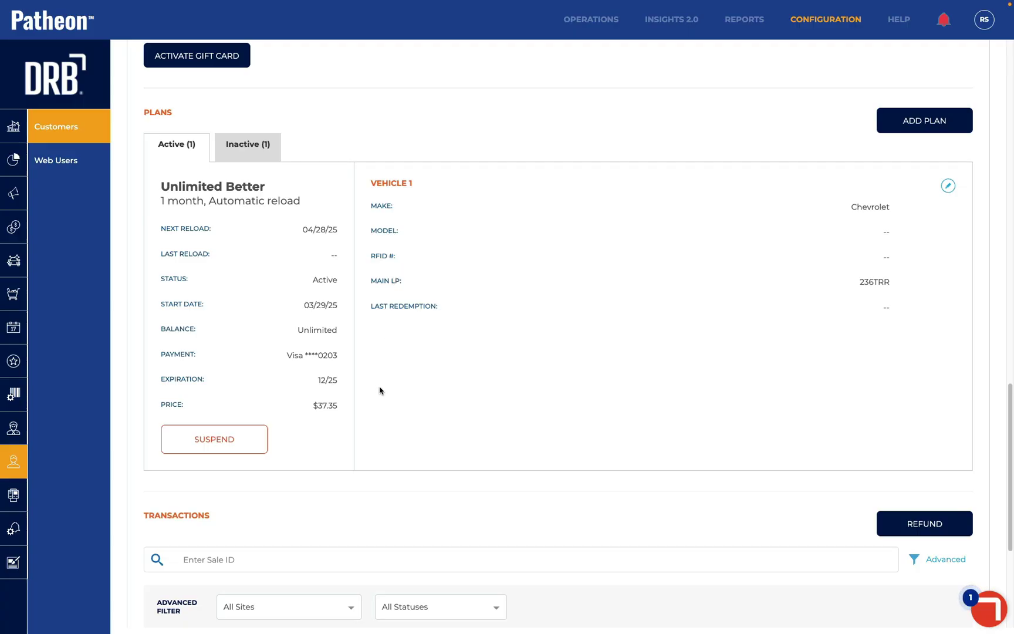
{"action": "scroll", "coordinate": [526, 258], "scroll_direction": "up", "scroll_amount": 2}
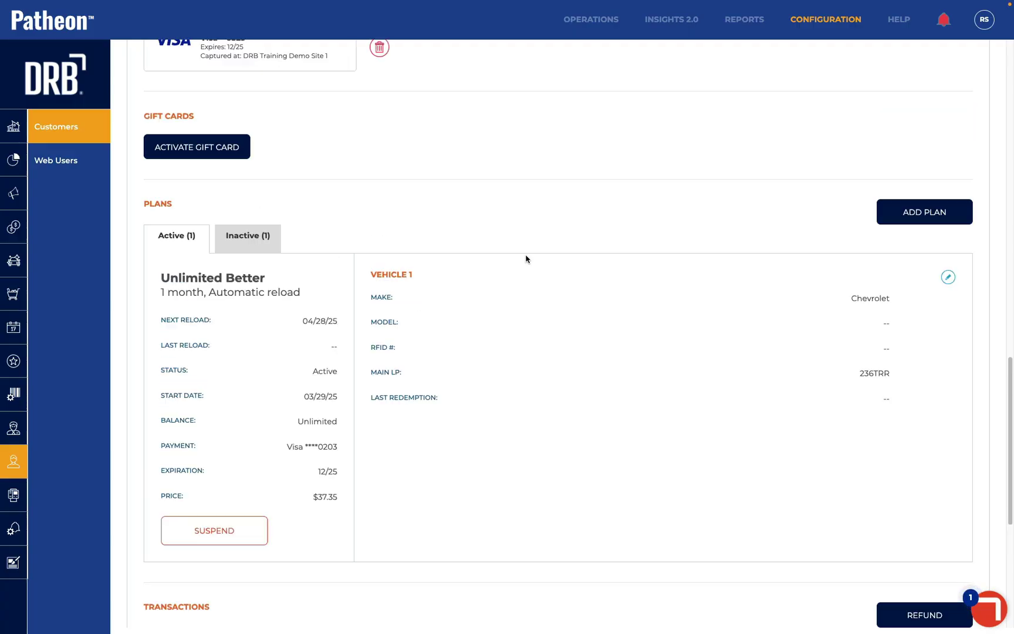
Set up a 5 Manual Reload Good plan at DRB Training Demo Site 1 for the 2024 Asuna (Canada)
{"action": "left_click", "coordinate": [900, 212]}
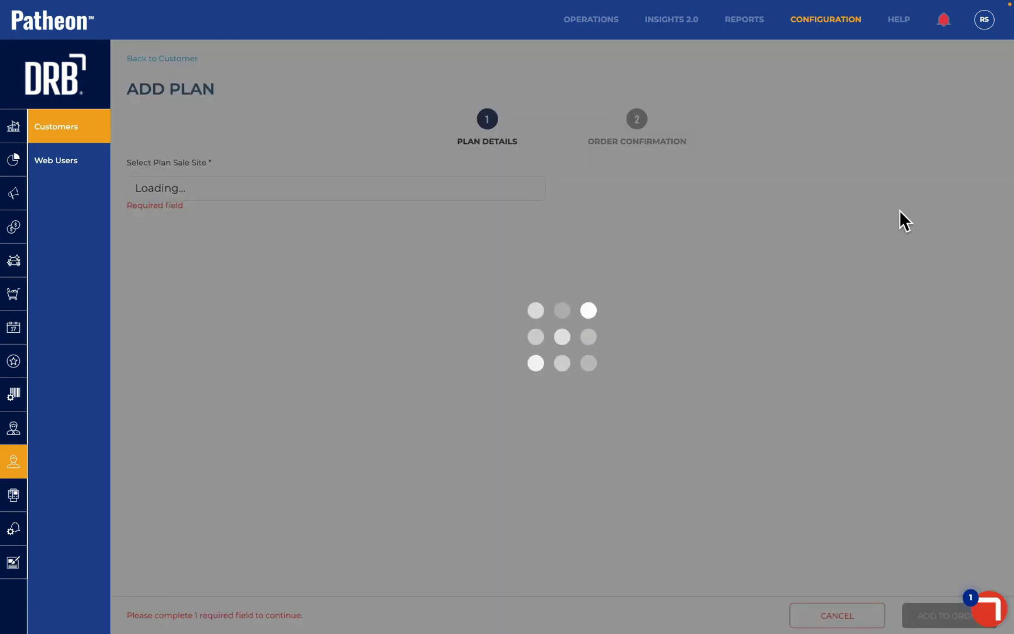
{"action": "left_click", "coordinate": [452, 191]}
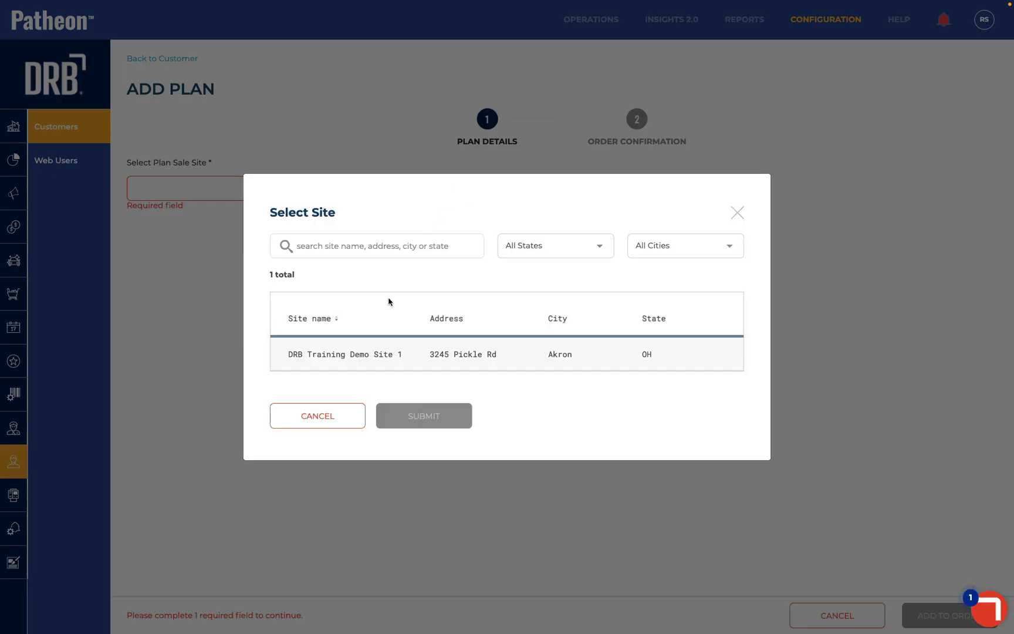
{"action": "left_click", "coordinate": [367, 358]}
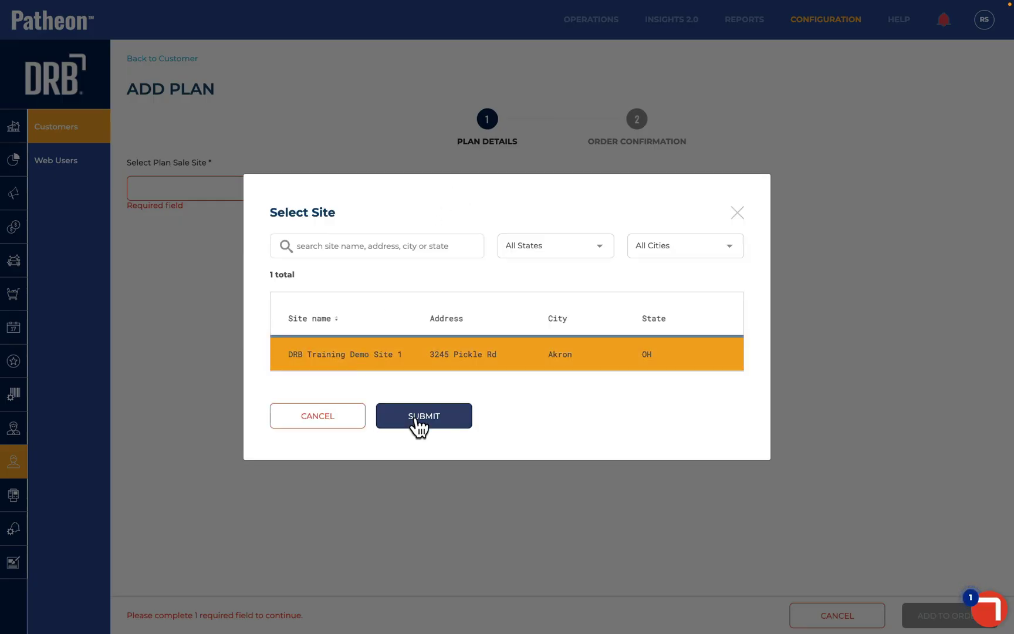
{"action": "left_click", "coordinate": [415, 416]}
{"action": "left_click", "coordinate": [308, 259]}
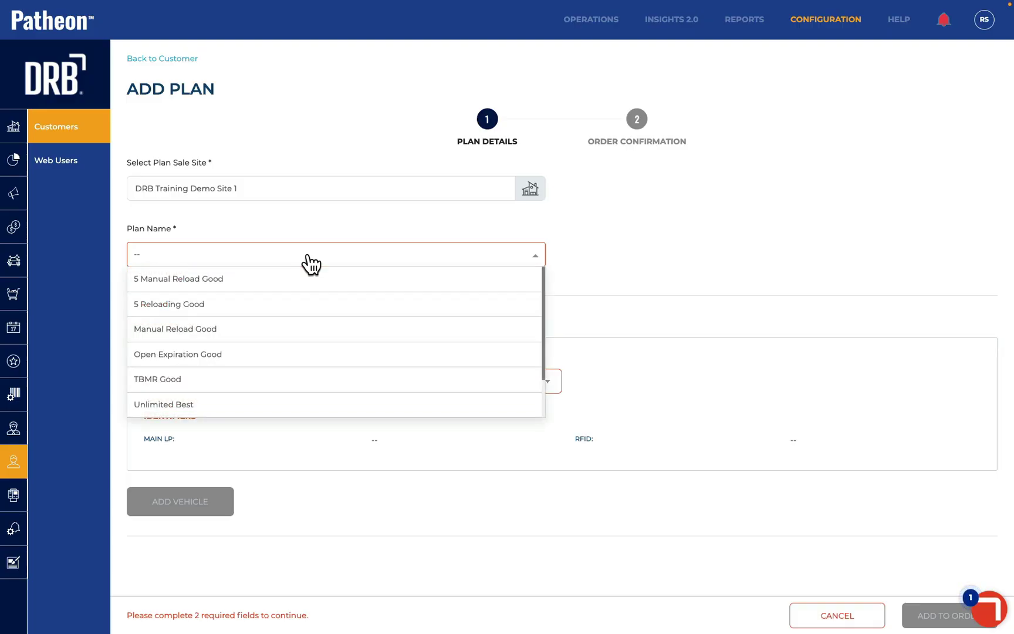
{"action": "left_click", "coordinate": [277, 284]}
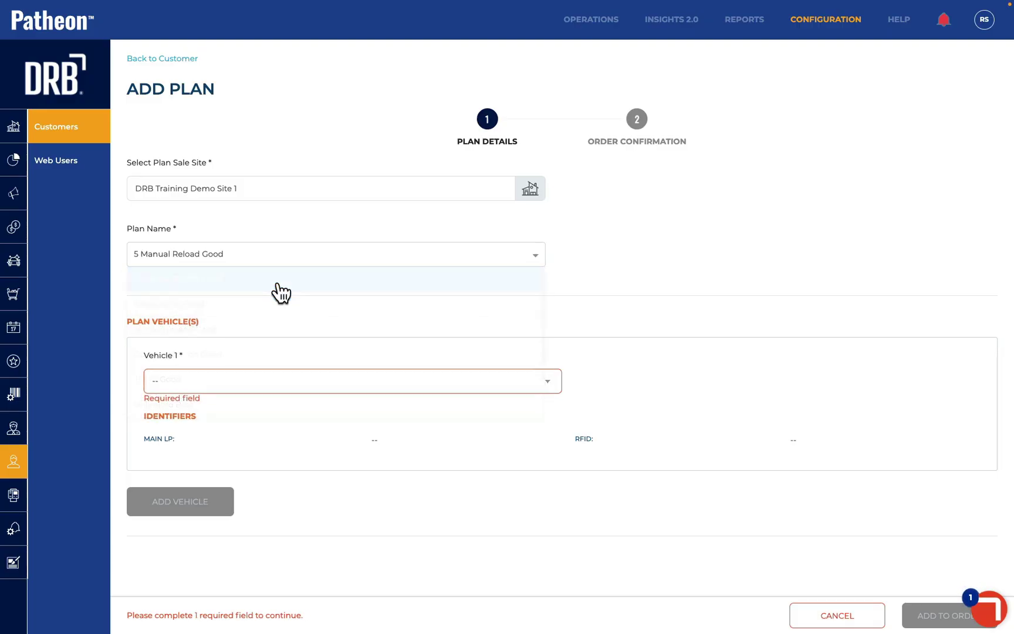
{"action": "left_click", "coordinate": [255, 381]}
{"action": "left_click", "coordinate": [253, 392]}
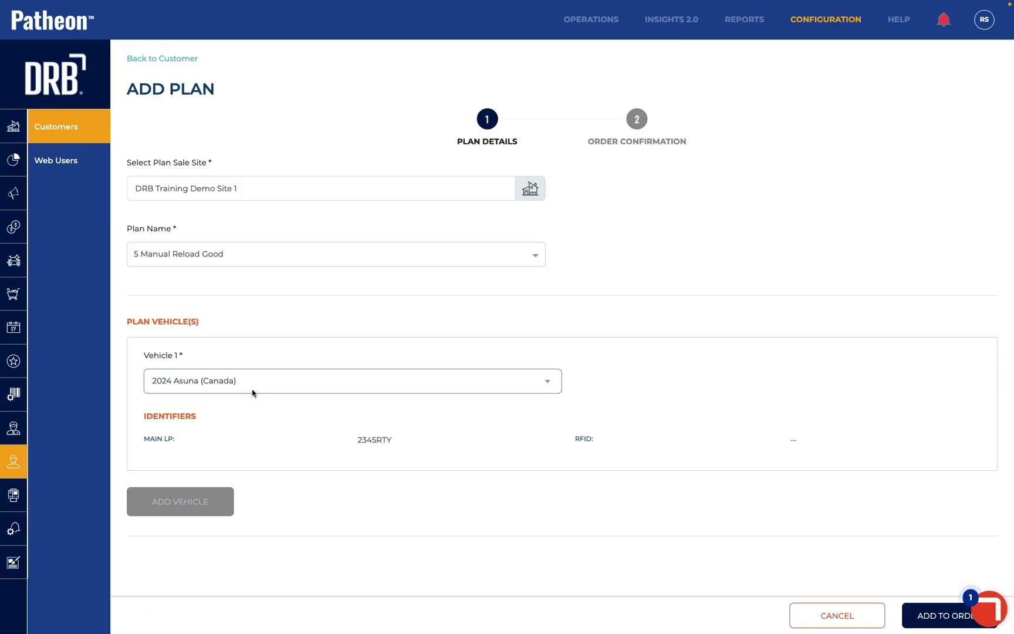
Add the plan to the order and pay the $32.02 with the second Visa card
{"action": "left_click", "coordinate": [918, 616]}
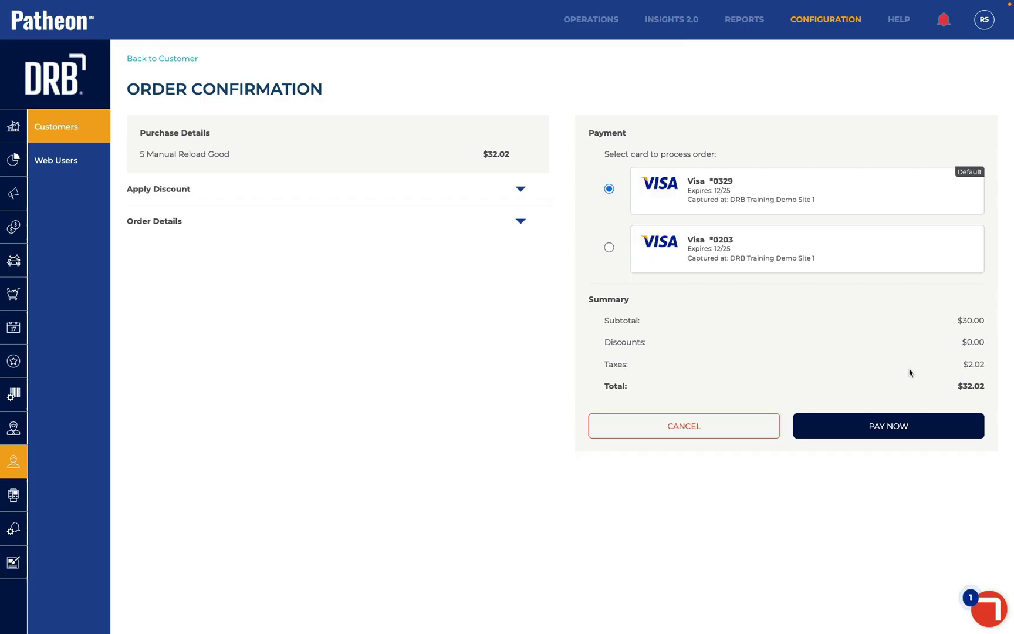
{"action": "left_click", "coordinate": [609, 247]}
{"action": "left_click", "coordinate": [609, 188]}
{"action": "left_click", "coordinate": [609, 247]}
{"action": "left_click", "coordinate": [864, 427]}
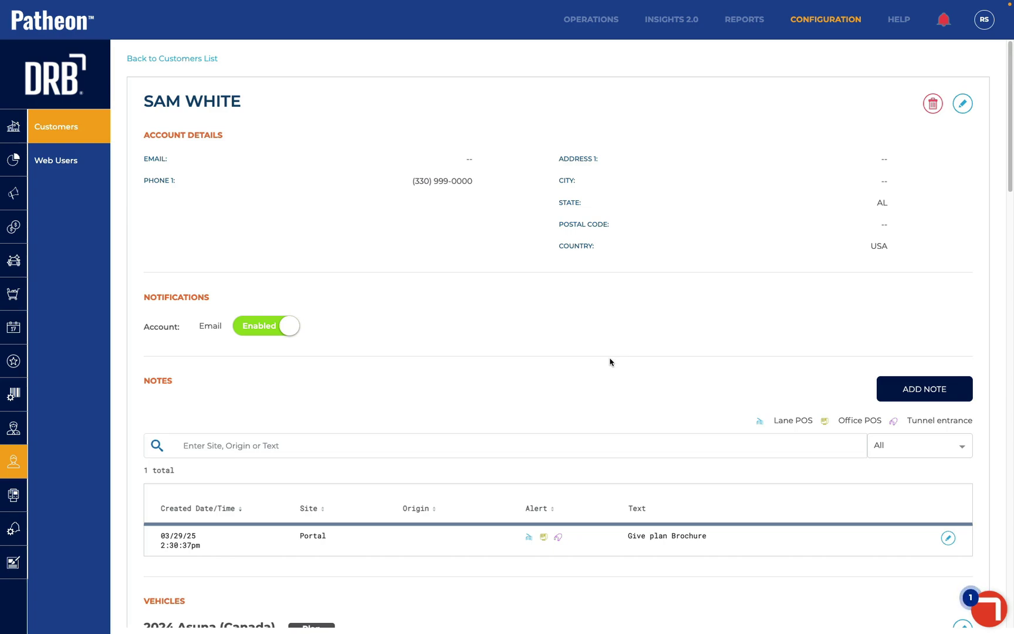
Open the details of the 5 Manual Reload Good plan covering the 2024 Asuna (Canada)
{"action": "scroll", "coordinate": [610, 362], "scroll_direction": "down", "scroll_amount": 15}
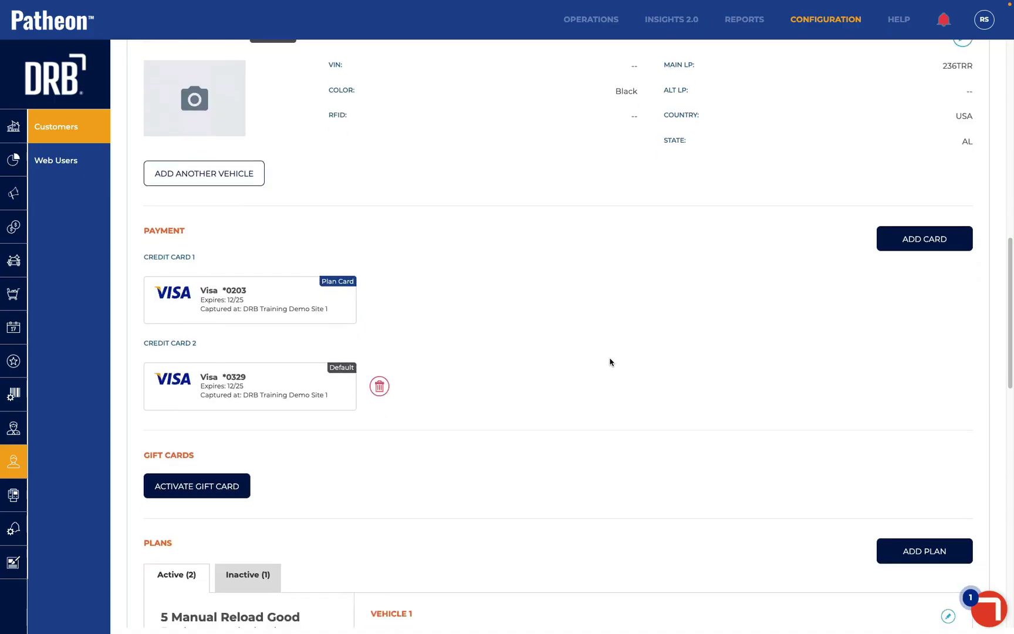
{"action": "scroll", "coordinate": [610, 362], "scroll_direction": "down", "scroll_amount": 4}
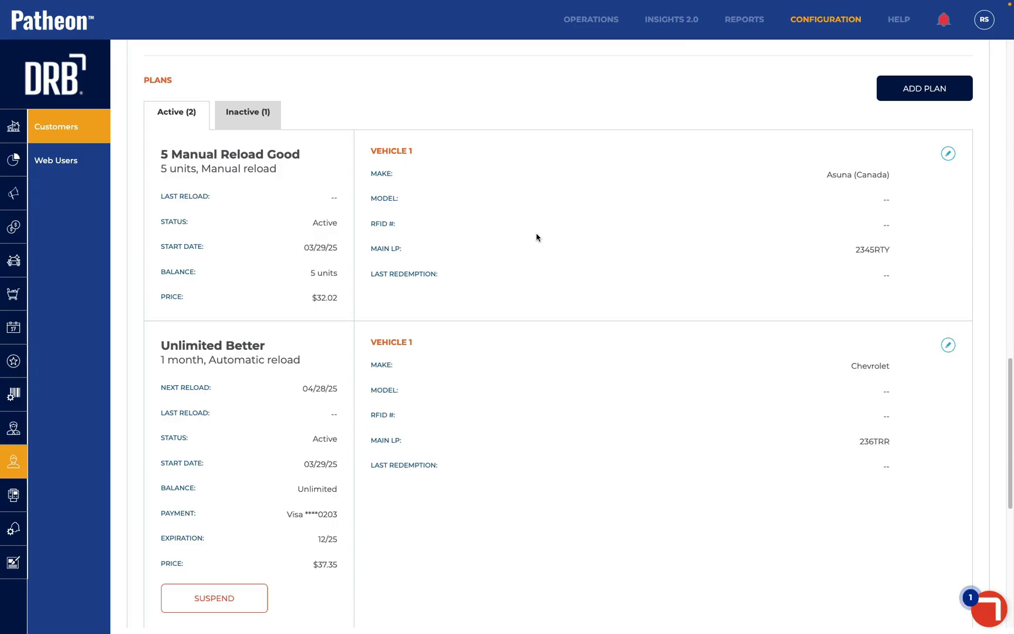
{"action": "left_click", "coordinate": [948, 153]}
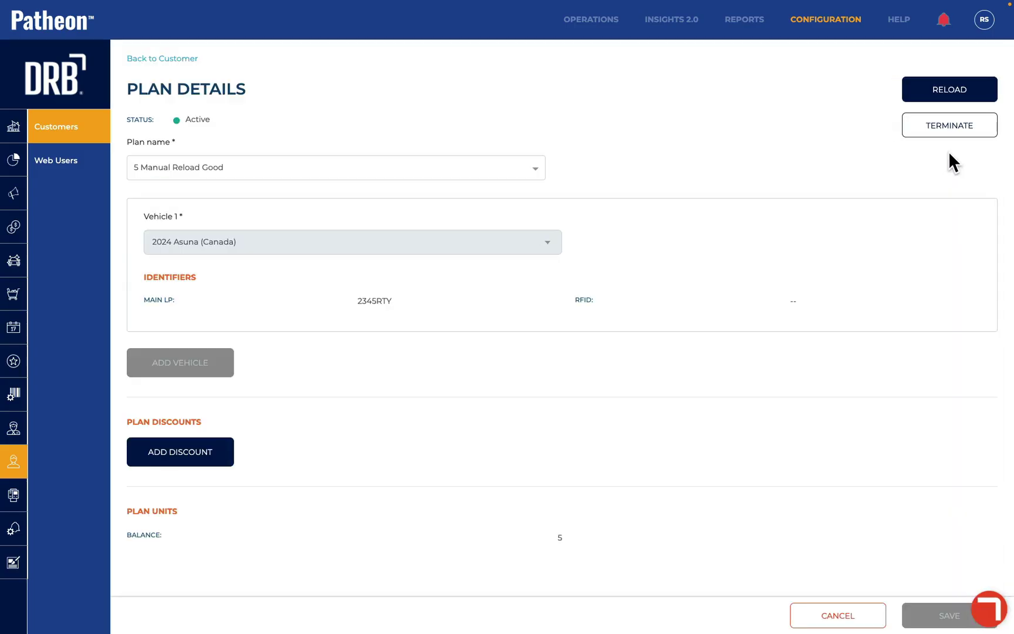
Reload 5 Manual Reload Good with 5 units and pay the $32.02 order
{"action": "left_click", "coordinate": [936, 93]}
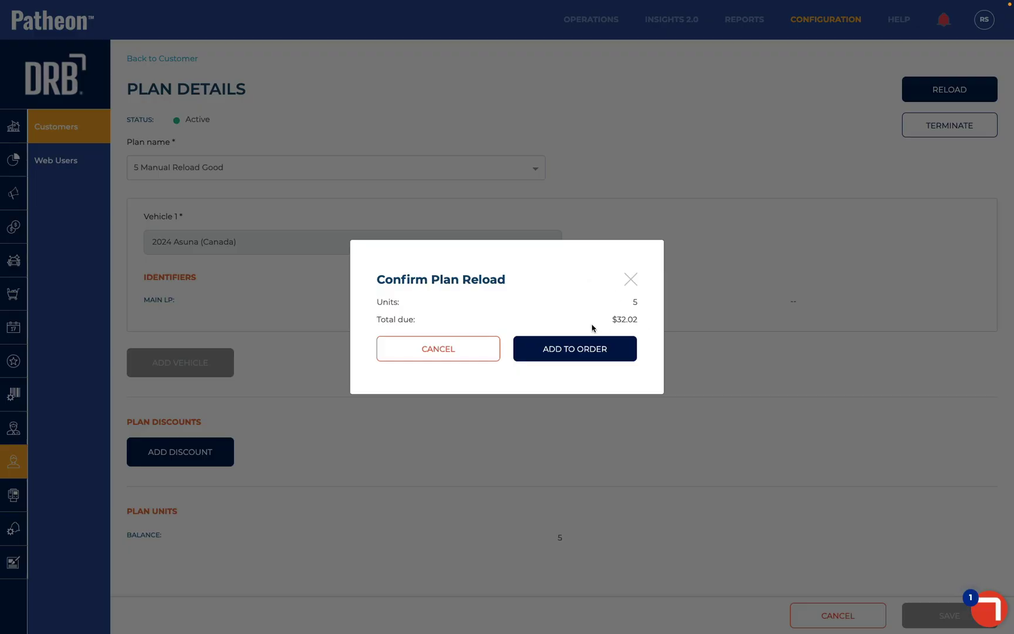
{"action": "left_click", "coordinate": [584, 354]}
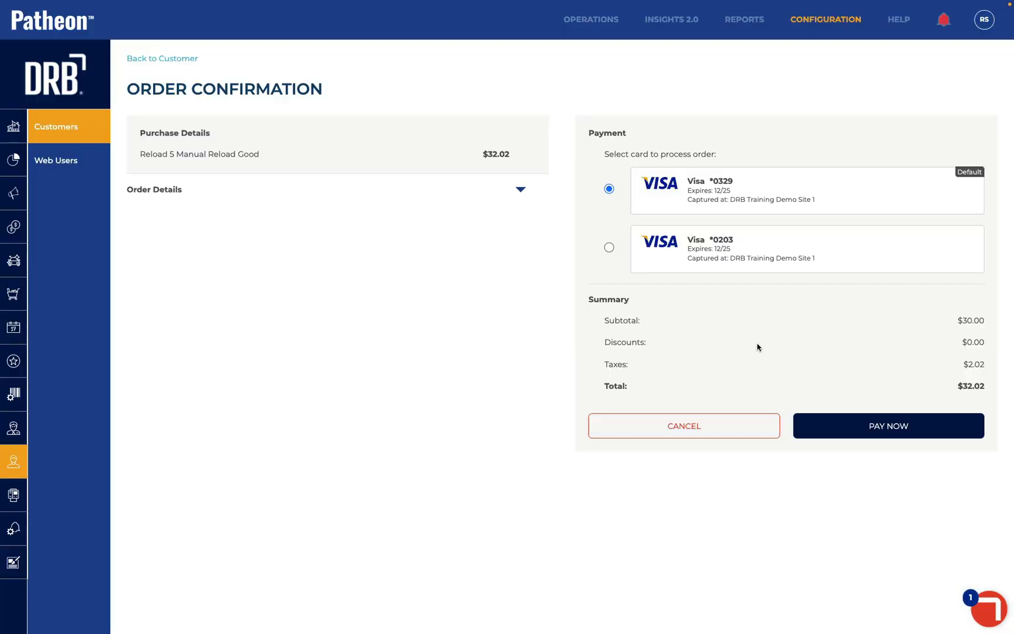
{"action": "left_click", "coordinate": [844, 427]}
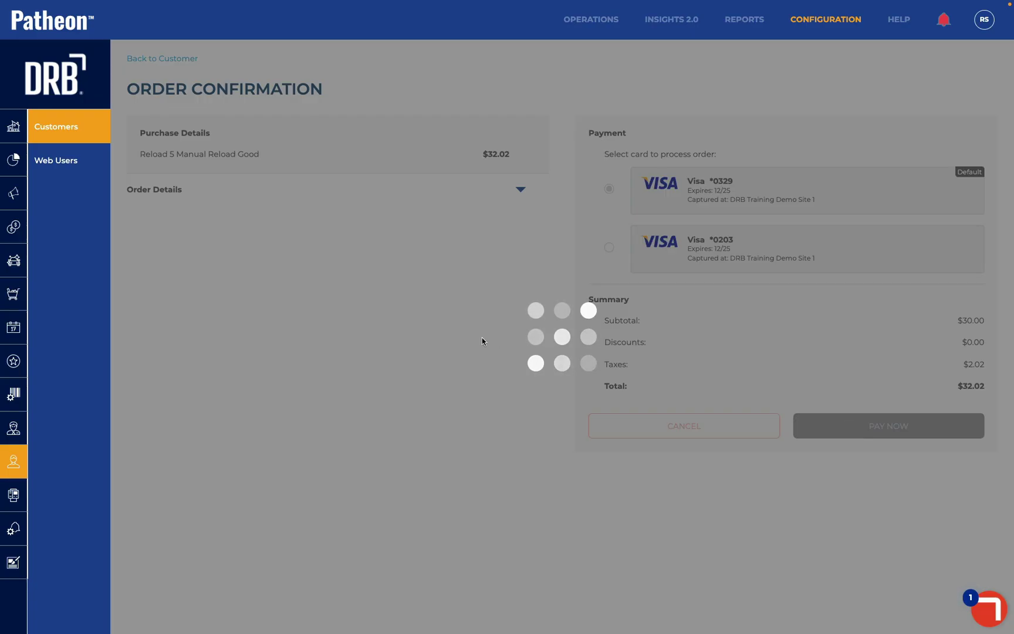
{"action": "scroll", "coordinate": [482, 341], "scroll_direction": "down", "scroll_amount": 6}
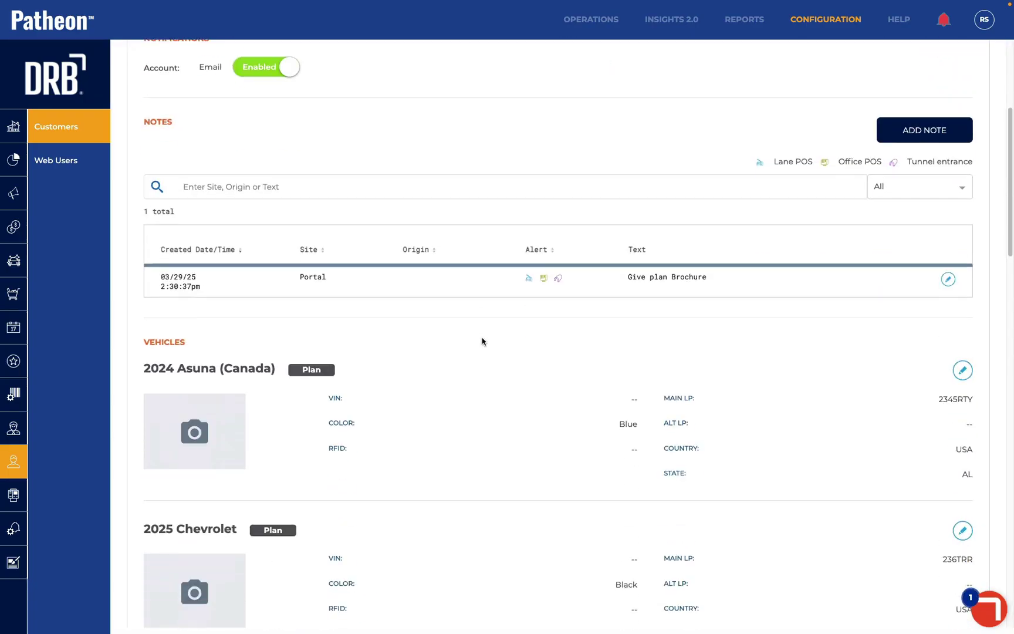
Check the new 10-unit balance, then review the Inactive (1) and Active (2) plan tabs
{"action": "scroll", "coordinate": [482, 341], "scroll_direction": "down", "scroll_amount": 12}
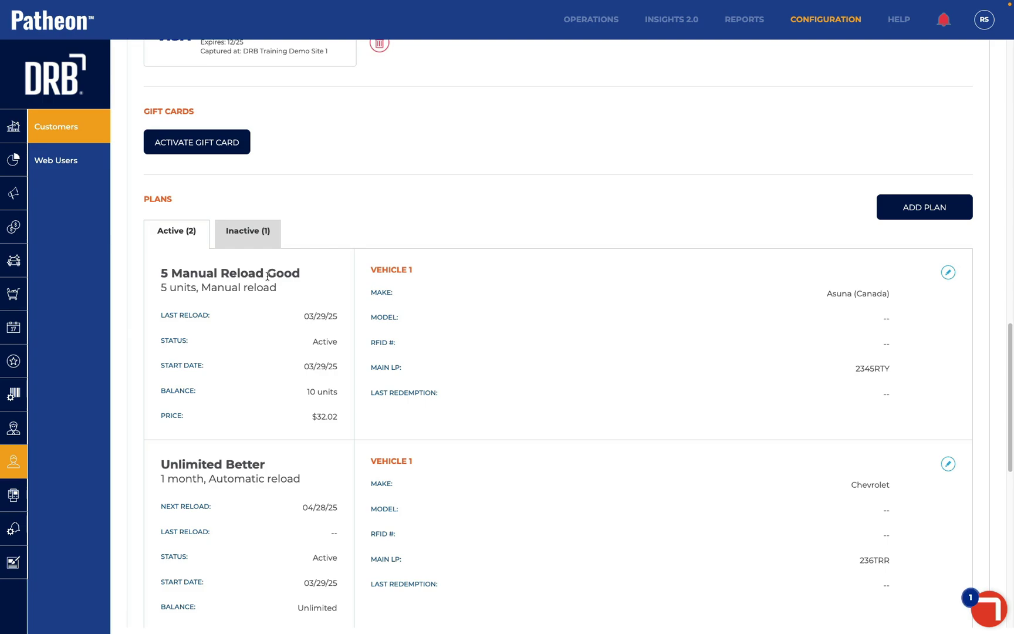
{"action": "left_click_drag", "start_coordinate": [304, 391], "coordinate": [352, 399]}
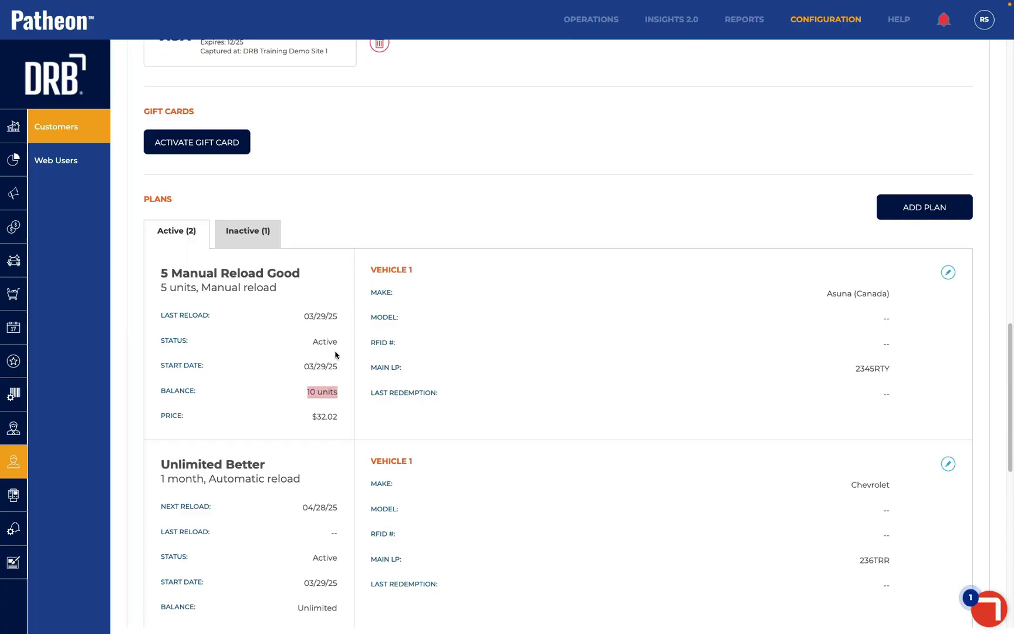
{"action": "left_click", "coordinate": [248, 234]}
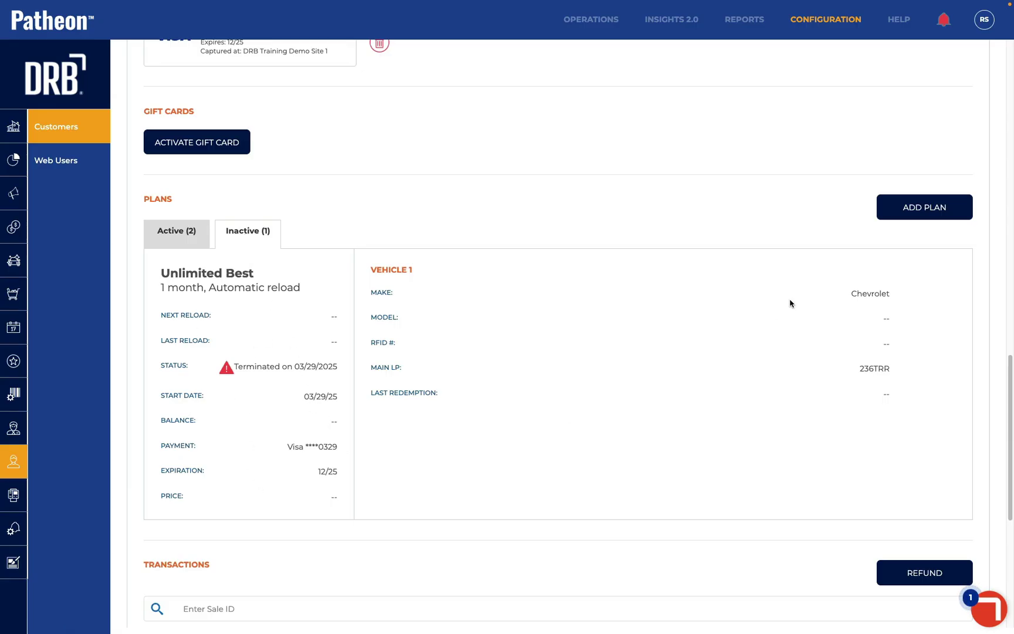
{"action": "left_click", "coordinate": [171, 235]}
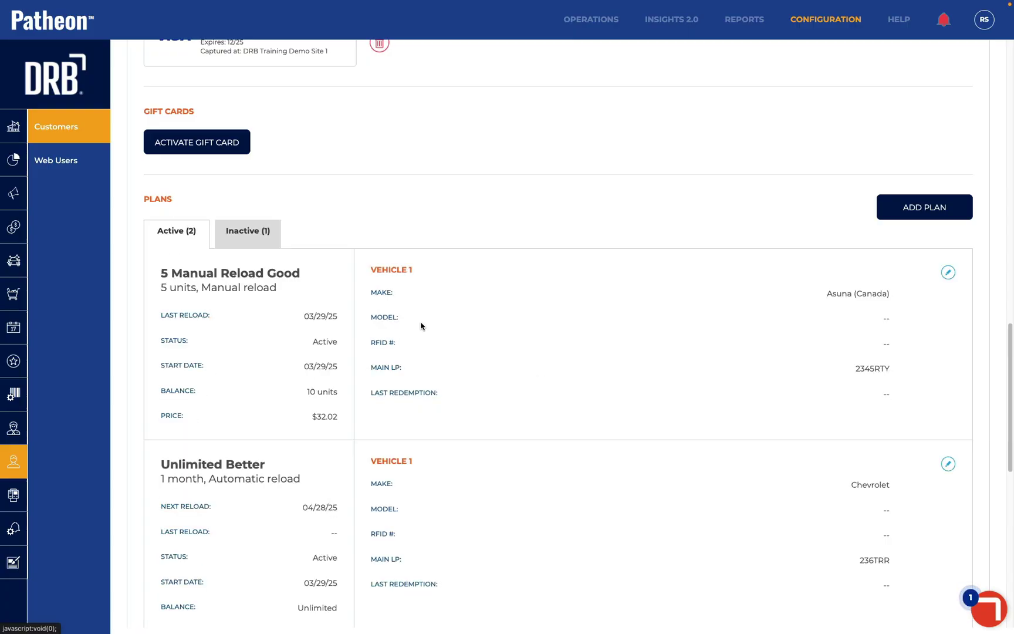
Begin terminating 5 Manual Reload Good with reason Moved, then cancel and leave it active
{"action": "left_click", "coordinate": [948, 272]}
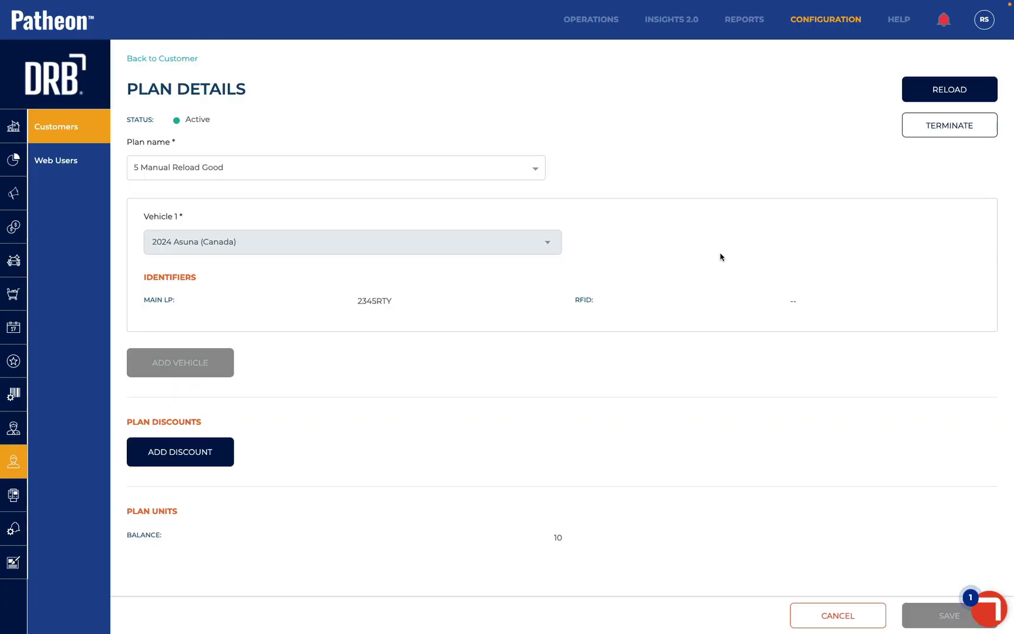
{"action": "left_click", "coordinate": [925, 132]}
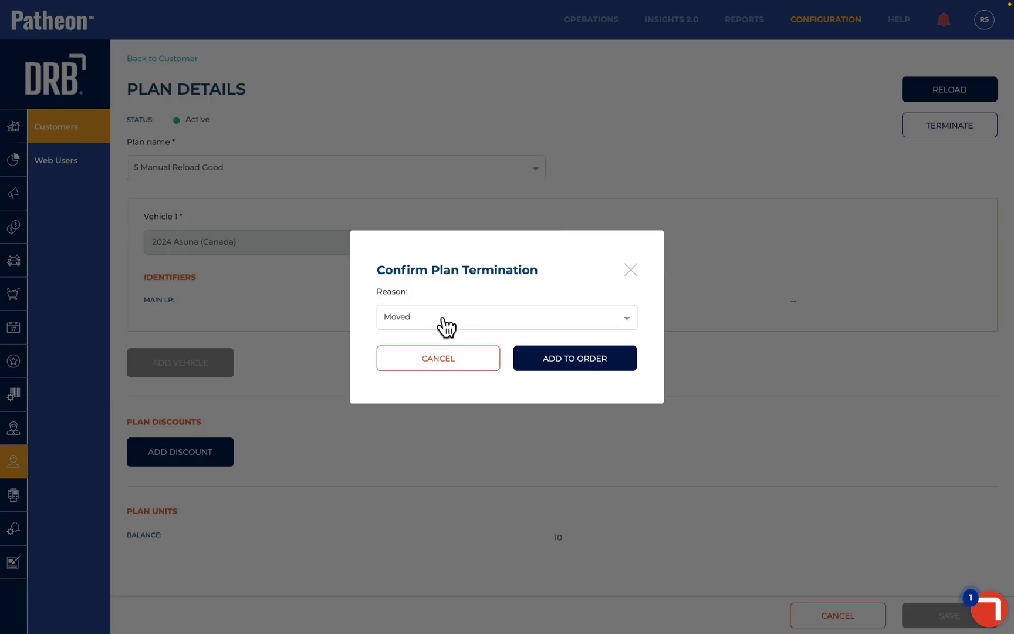
{"action": "left_click", "coordinate": [444, 322]}
{"action": "left_click", "coordinate": [444, 322]}
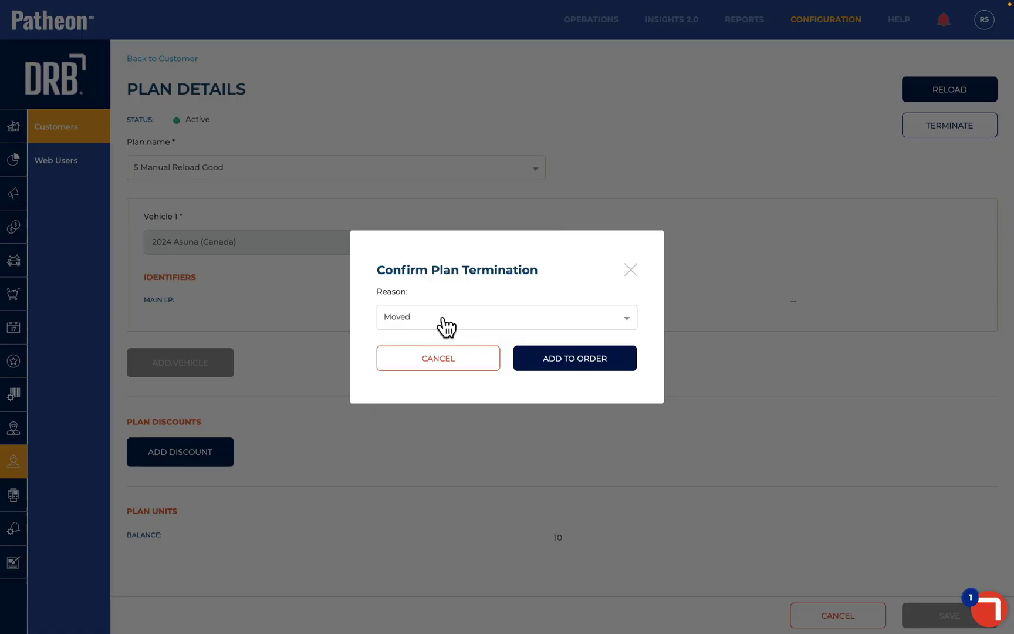
{"action": "left_click", "coordinate": [464, 363]}
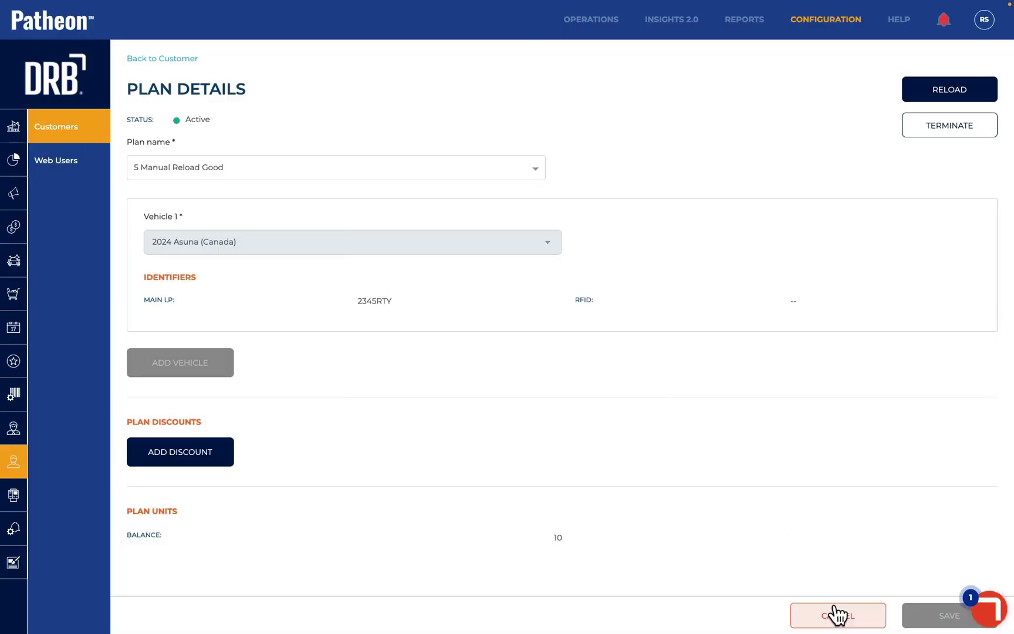
{"action": "left_click", "coordinate": [837, 614]}
{"action": "scroll", "coordinate": [425, 366], "scroll_direction": "down", "scroll_amount": 9}
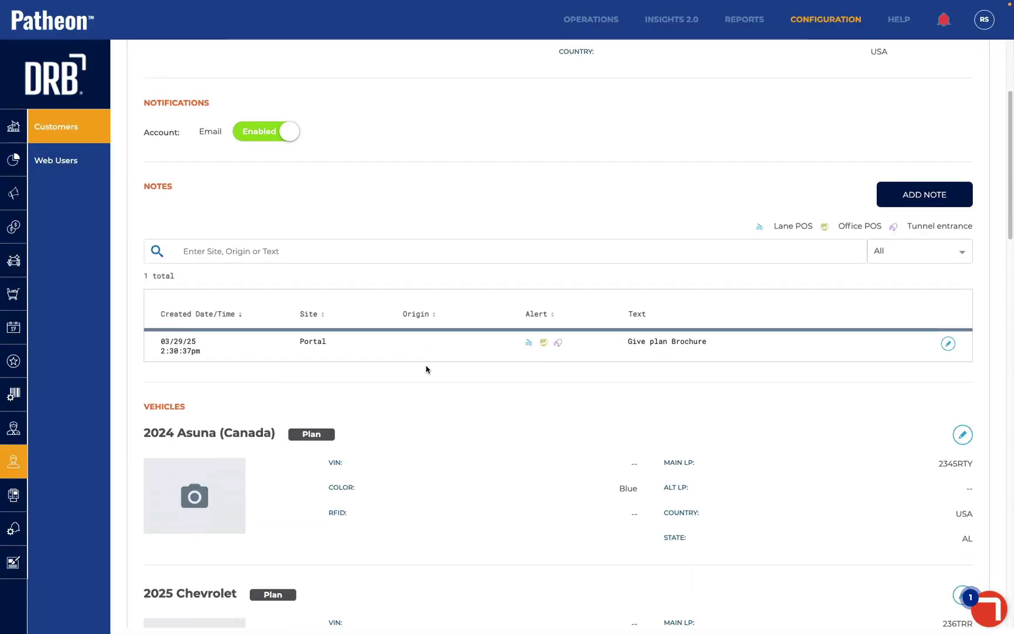
{"action": "scroll", "coordinate": [425, 369], "scroll_direction": "down", "scroll_amount": 10}
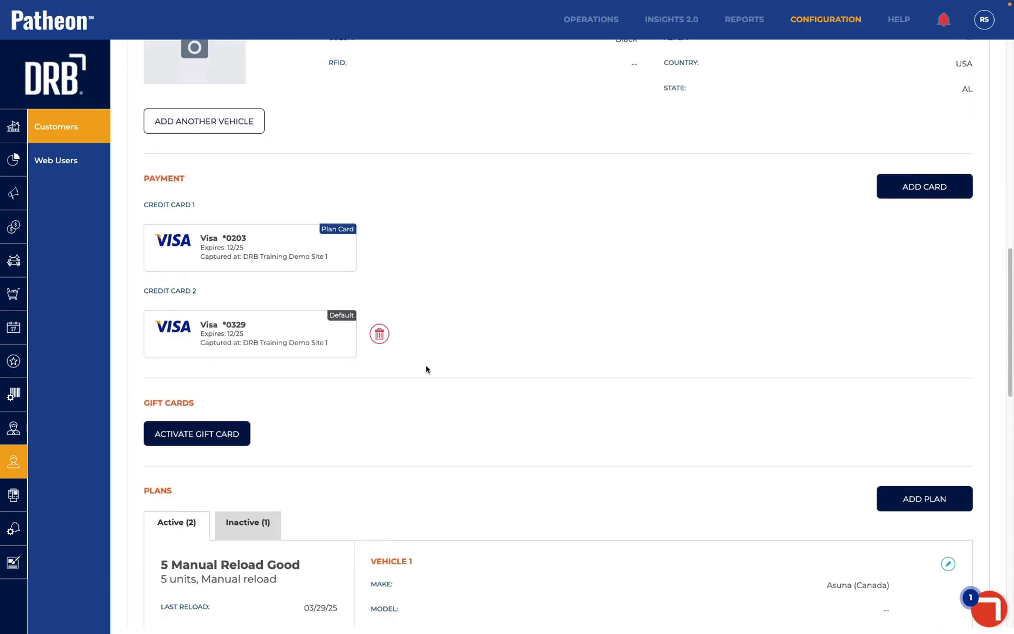
{"action": "scroll", "coordinate": [426, 368], "scroll_direction": "down", "scroll_amount": 3}
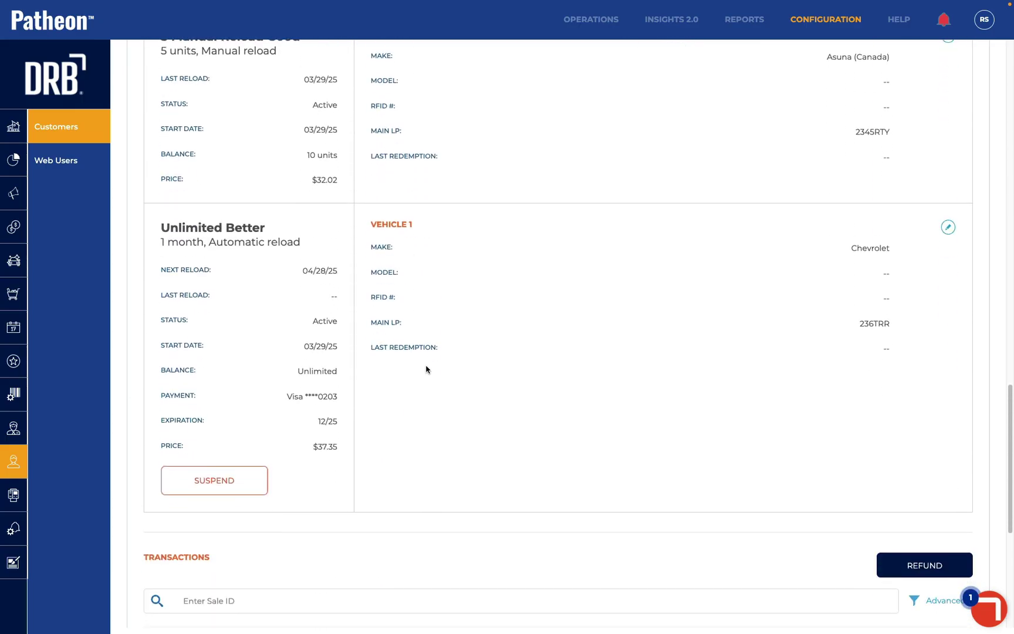
{"action": "scroll", "coordinate": [426, 368], "scroll_direction": "up", "scroll_amount": 2}
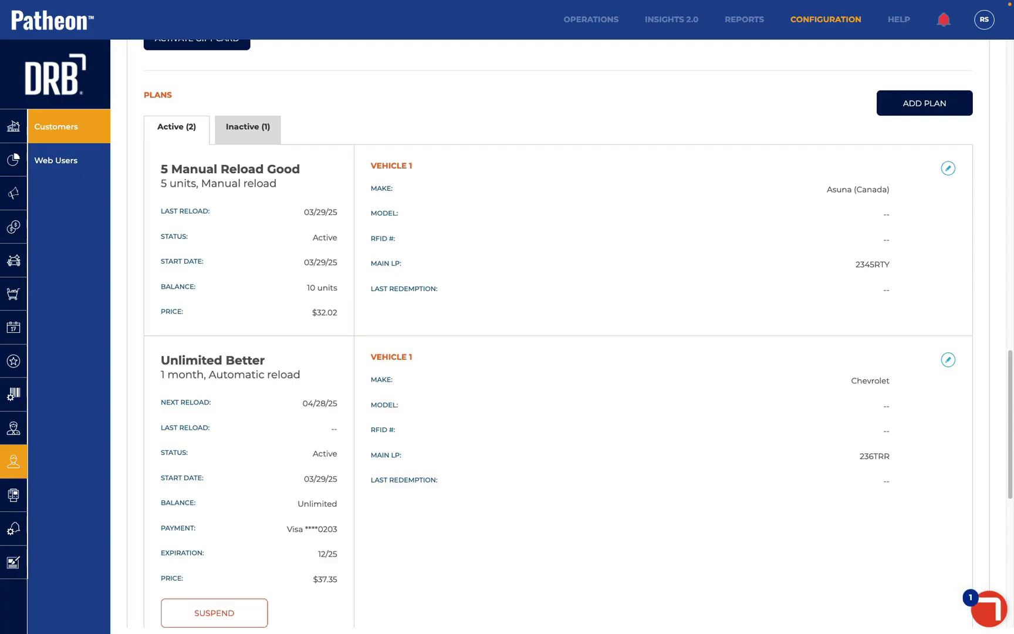
{"action": "scroll", "coordinate": [508, 286], "scroll_direction": "up", "scroll_amount": 5}
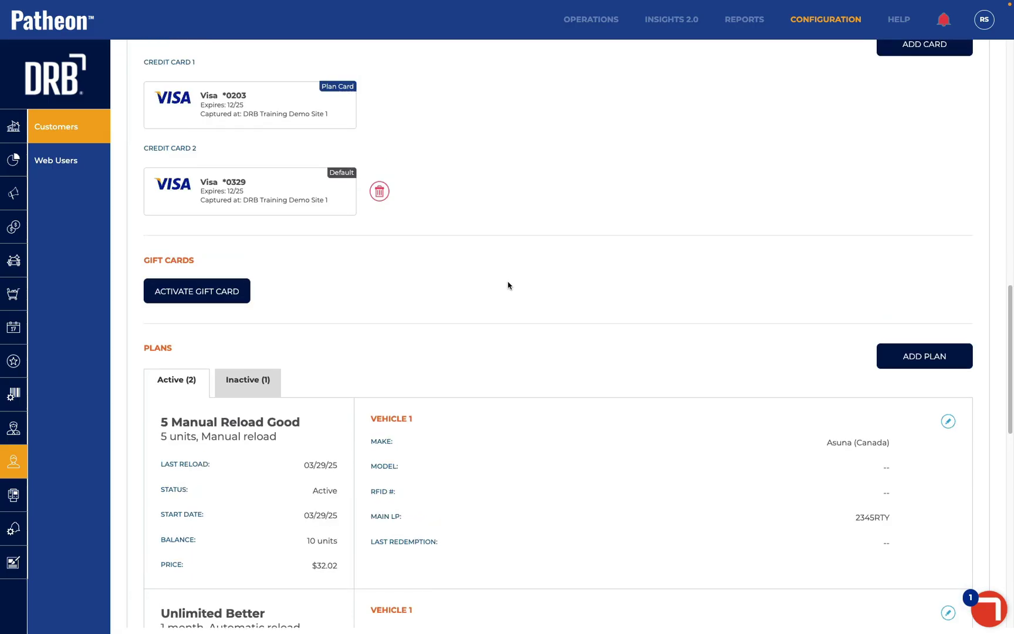
{"action": "scroll", "coordinate": [441, 360], "scroll_direction": "down", "scroll_amount": 8}
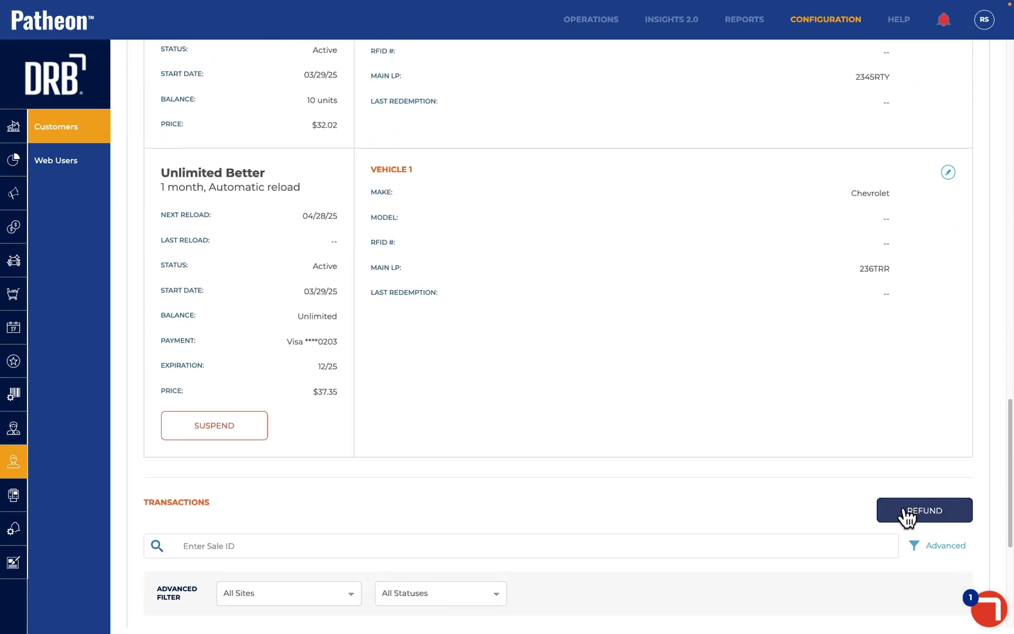
{"action": "left_click", "coordinate": [907, 518]}
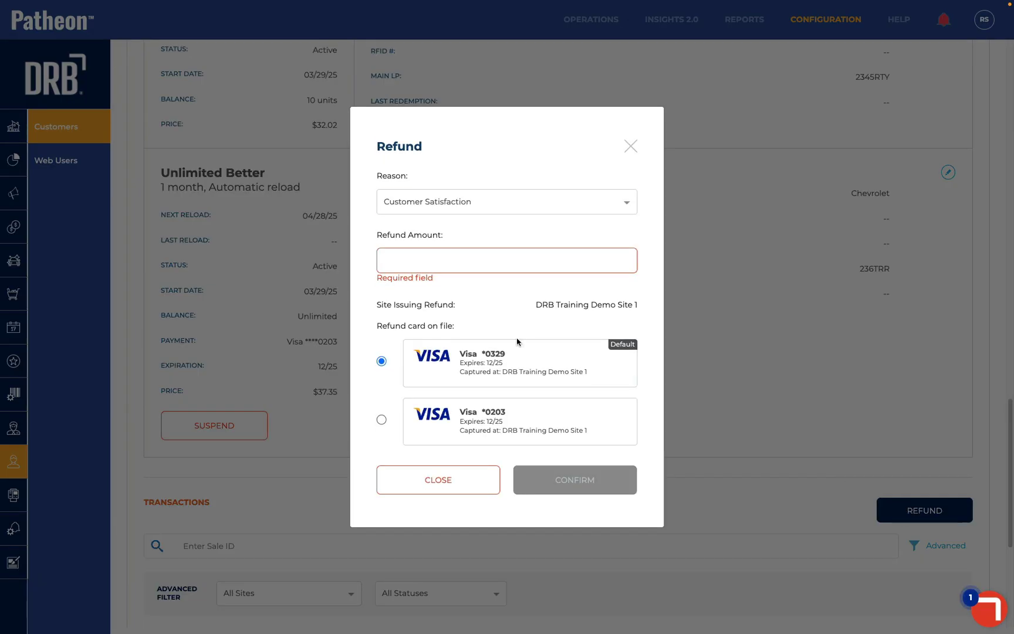
{"action": "left_click", "coordinate": [427, 203]}
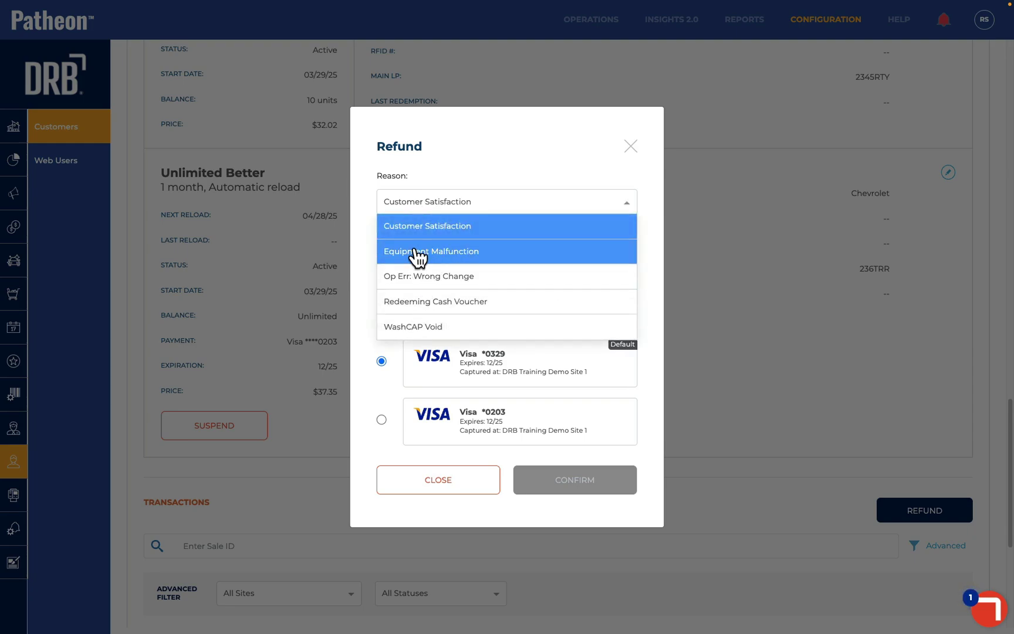
{"action": "left_click", "coordinate": [419, 252]}
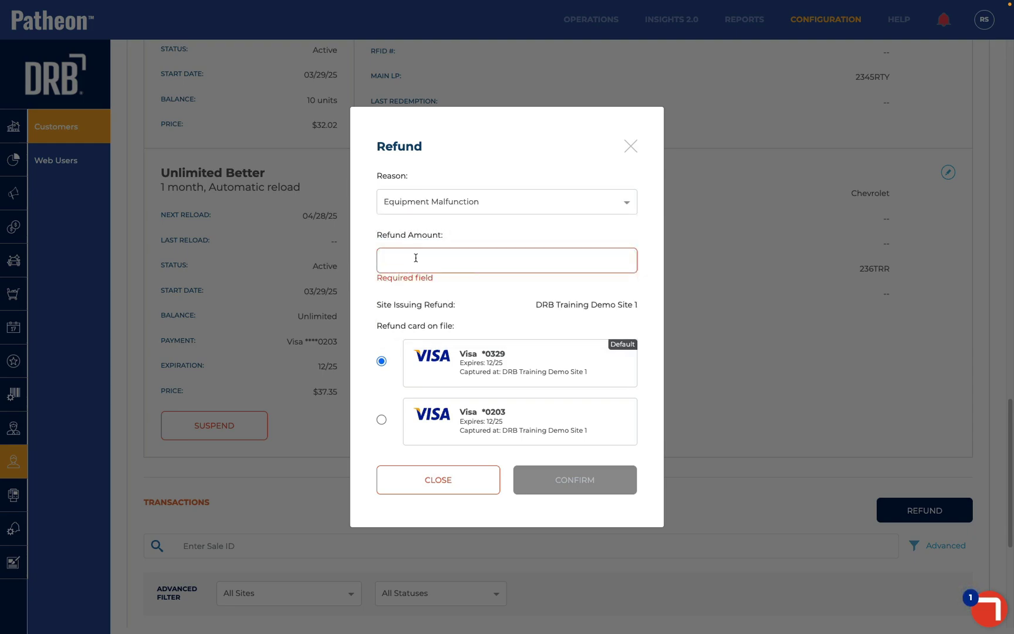
{"action": "left_click", "coordinate": [416, 257]}
{"action": "type", "text": "5.00"}
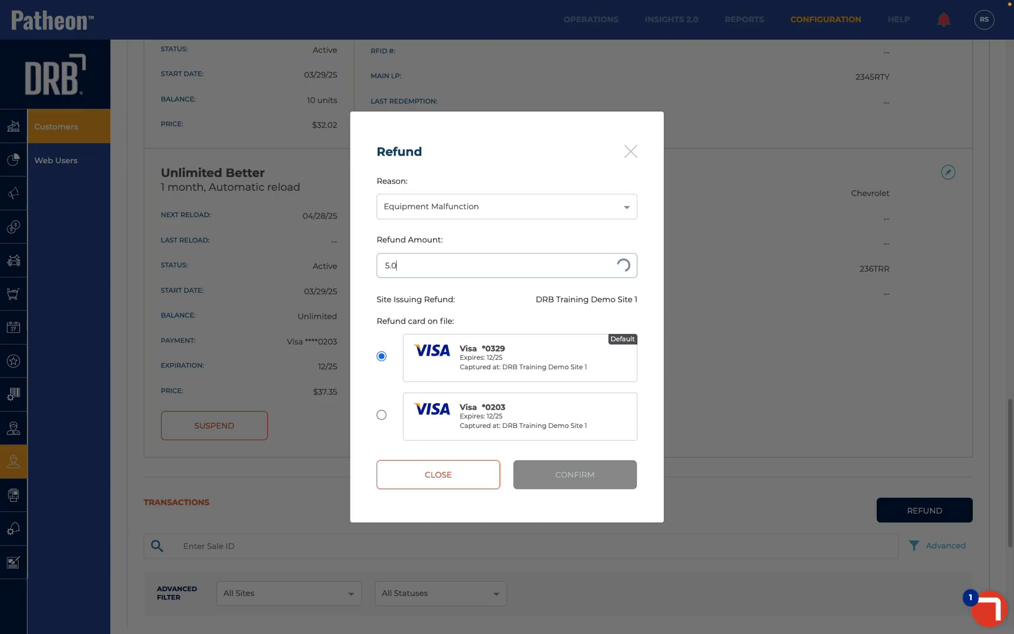
{"action": "left_click", "coordinate": [381, 414]}
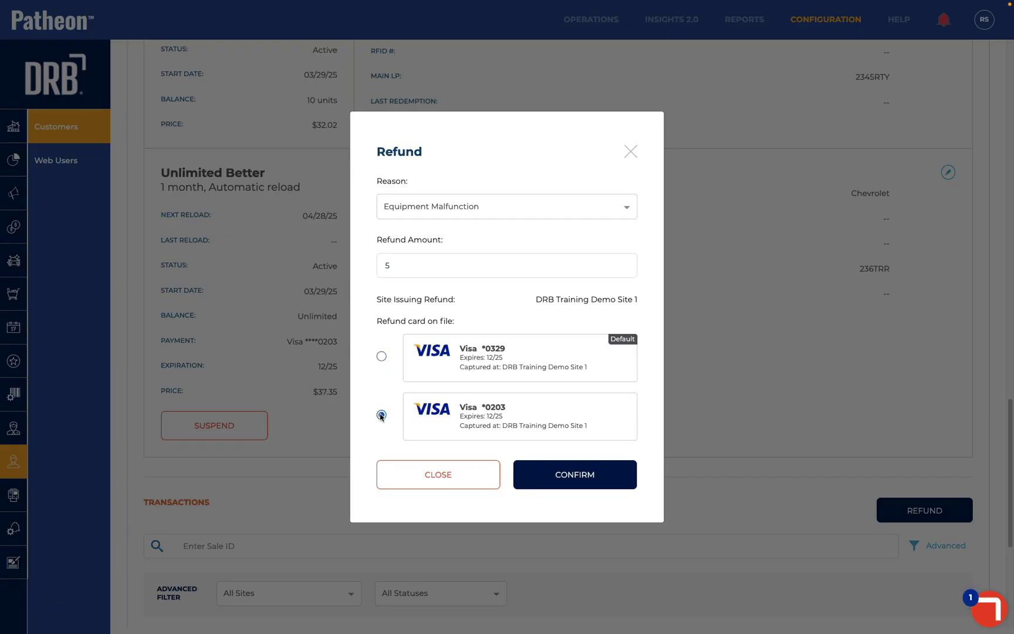
{"action": "left_click", "coordinate": [563, 478]}
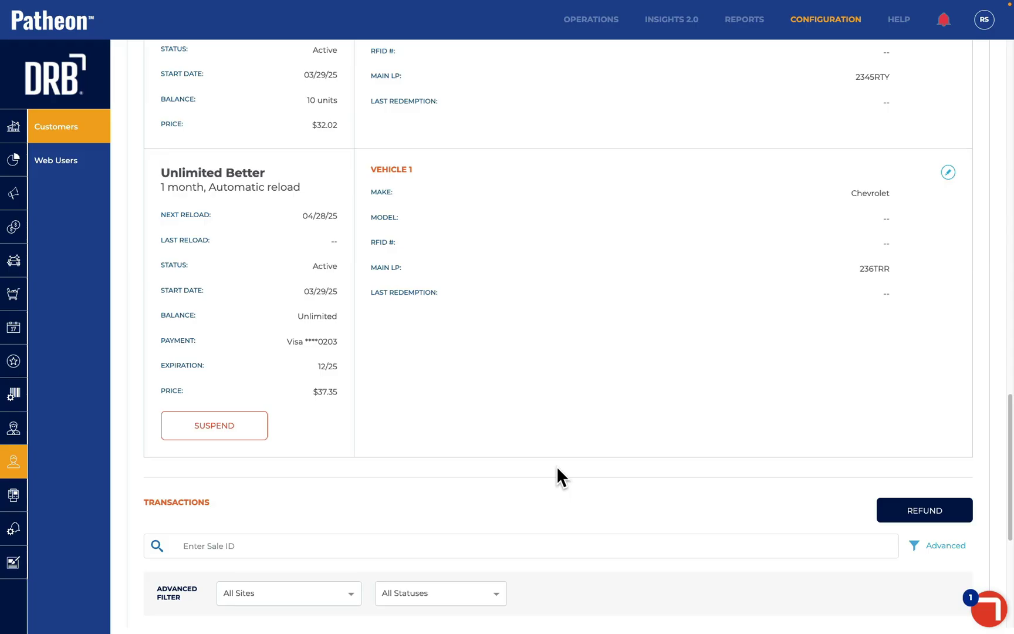
{"action": "scroll", "coordinate": [556, 465], "scroll_direction": "down", "scroll_amount": 5}
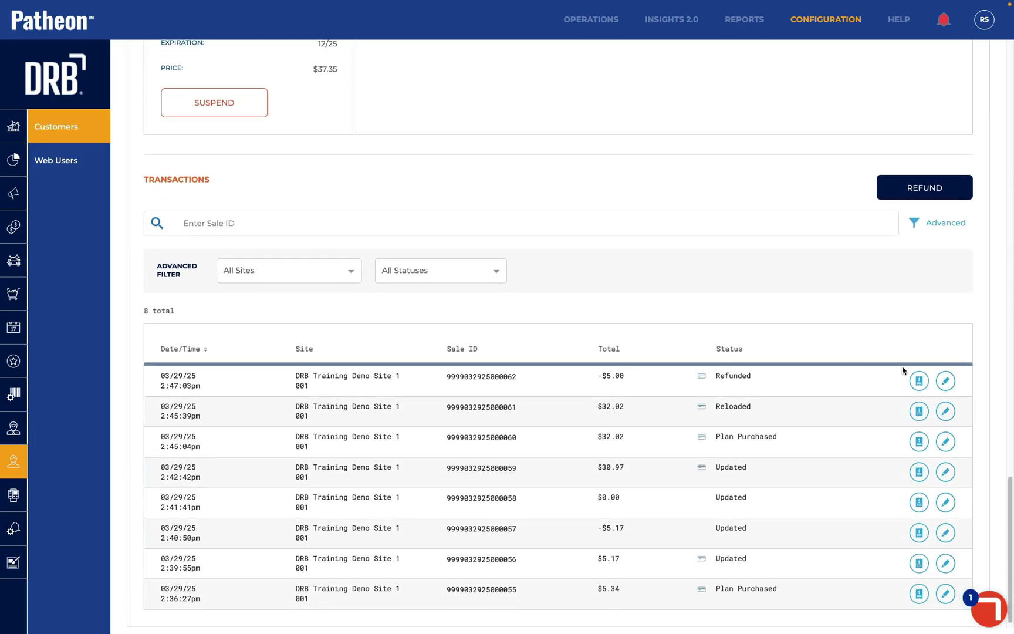
{"action": "scroll", "coordinate": [789, 377], "scroll_direction": "up", "scroll_amount": 4}
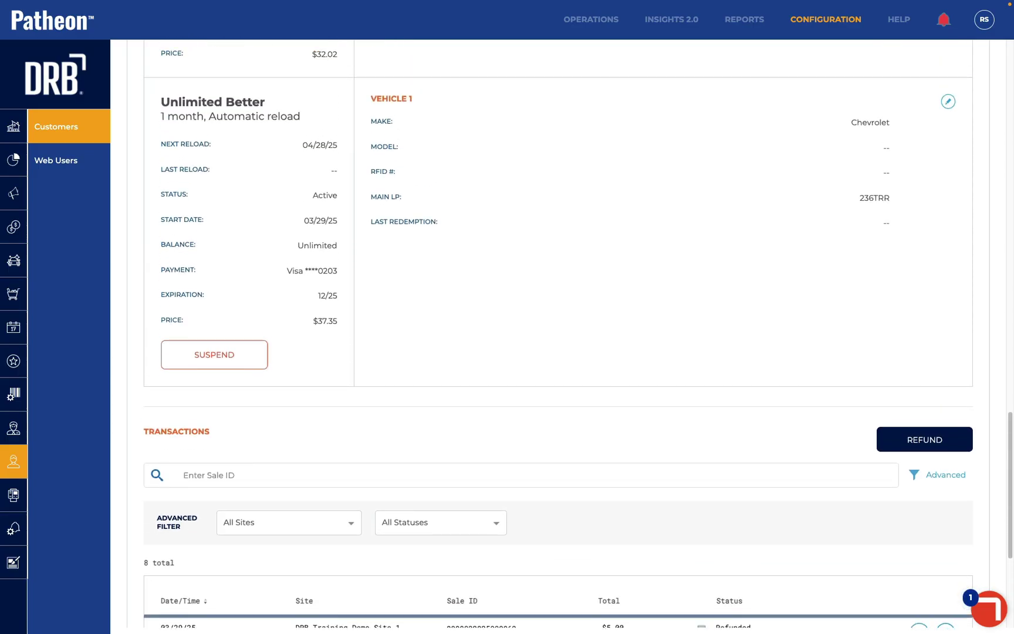
{"action": "scroll", "coordinate": [381, 321], "scroll_direction": "up", "scroll_amount": 7}
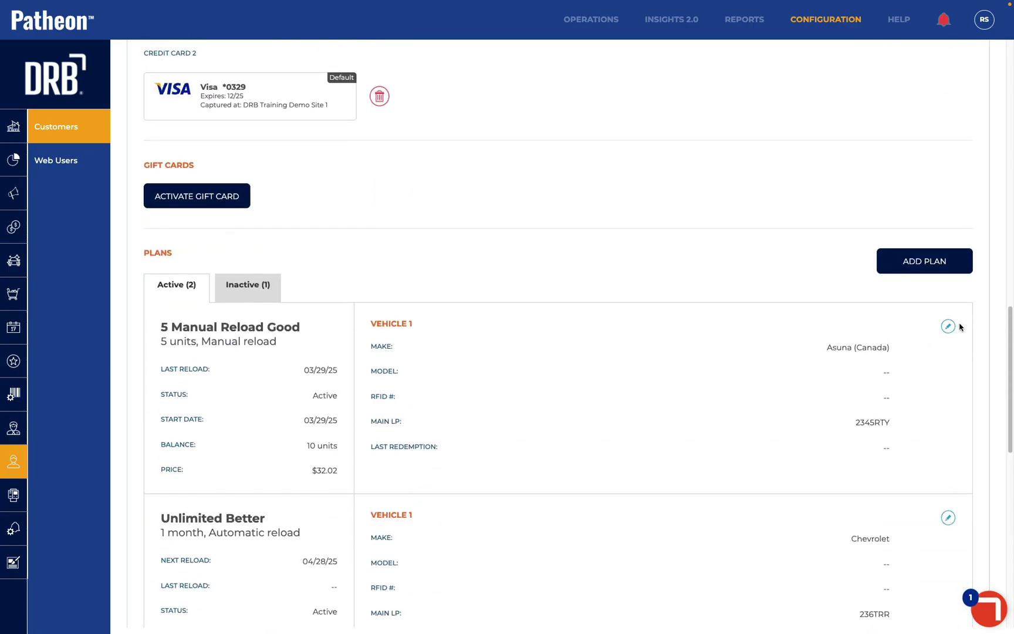
Start a $32.02 reload order for 5 Manual Reload Good paid by the second saved Visa
{"action": "left_click", "coordinate": [947, 326]}
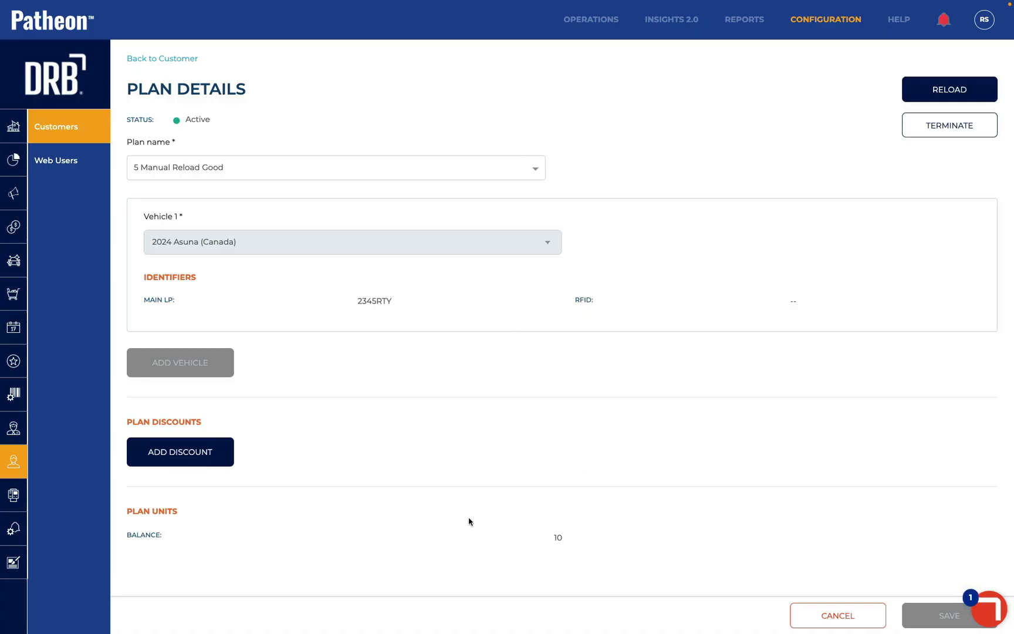
{"action": "left_click", "coordinate": [945, 95]}
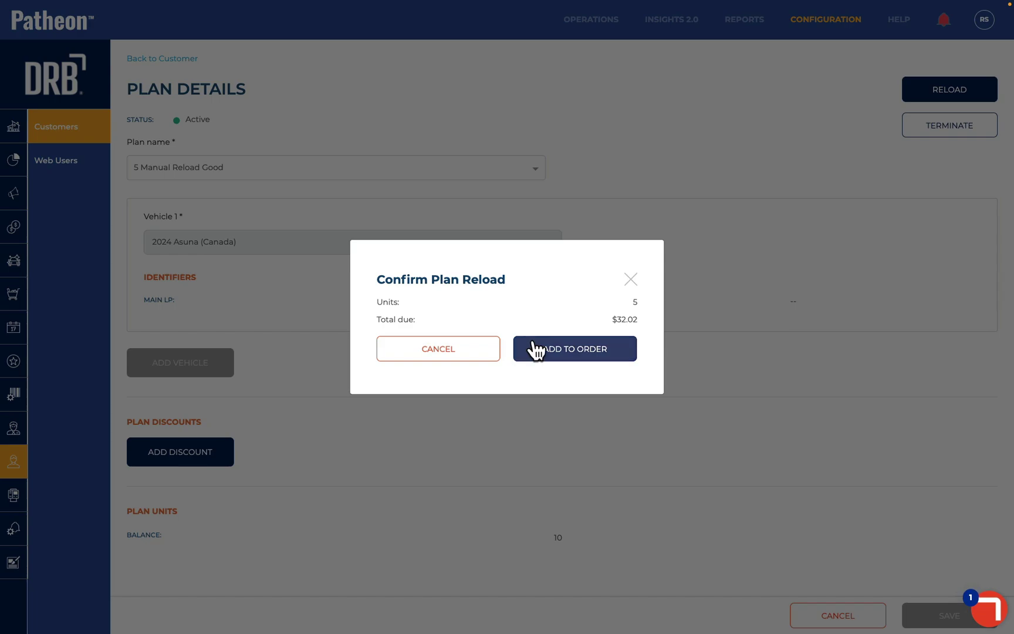
{"action": "left_click", "coordinate": [533, 349]}
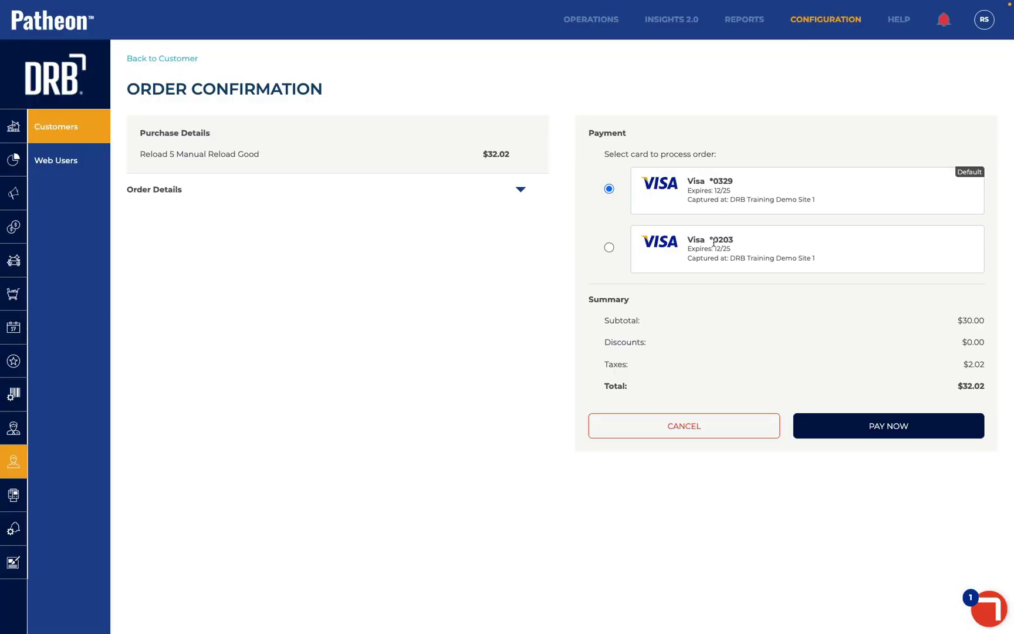
{"action": "left_click", "coordinate": [609, 246]}
{"action": "left_click", "coordinate": [609, 188]}
{"action": "left_click", "coordinate": [609, 246]}
Go back to the customer's account page and confirm discarding the unpaid reload order
{"action": "left_click", "coordinate": [678, 427]}
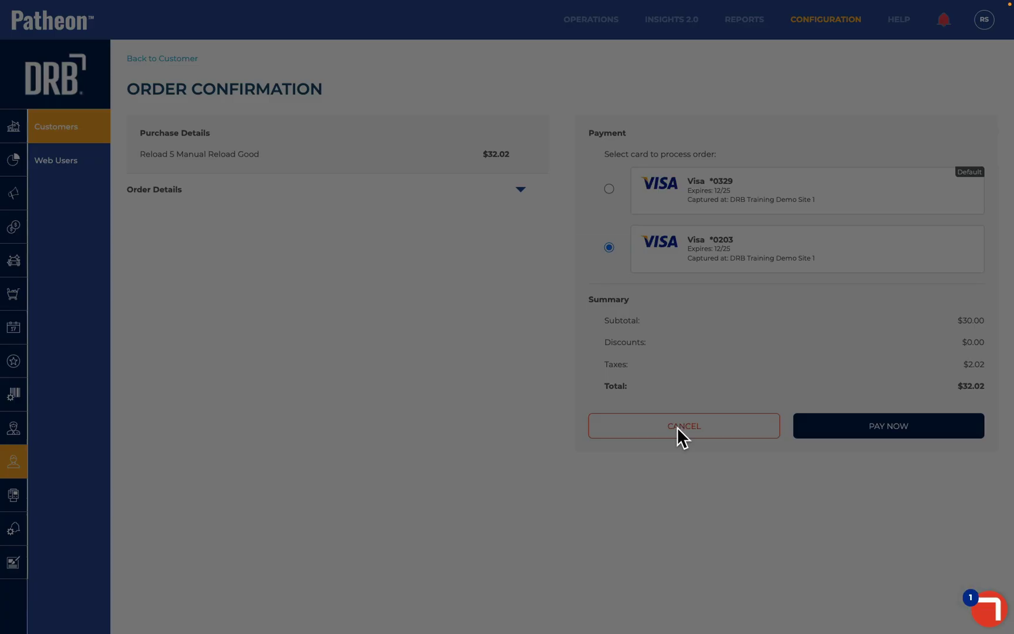
{"action": "left_click", "coordinate": [474, 356]}
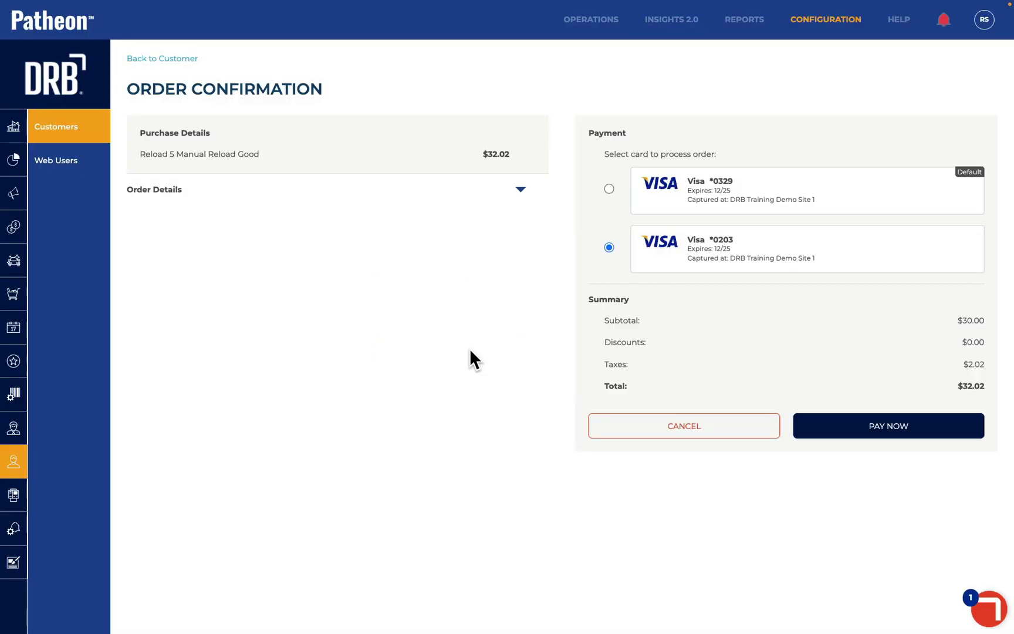
{"action": "left_click", "coordinate": [163, 58]}
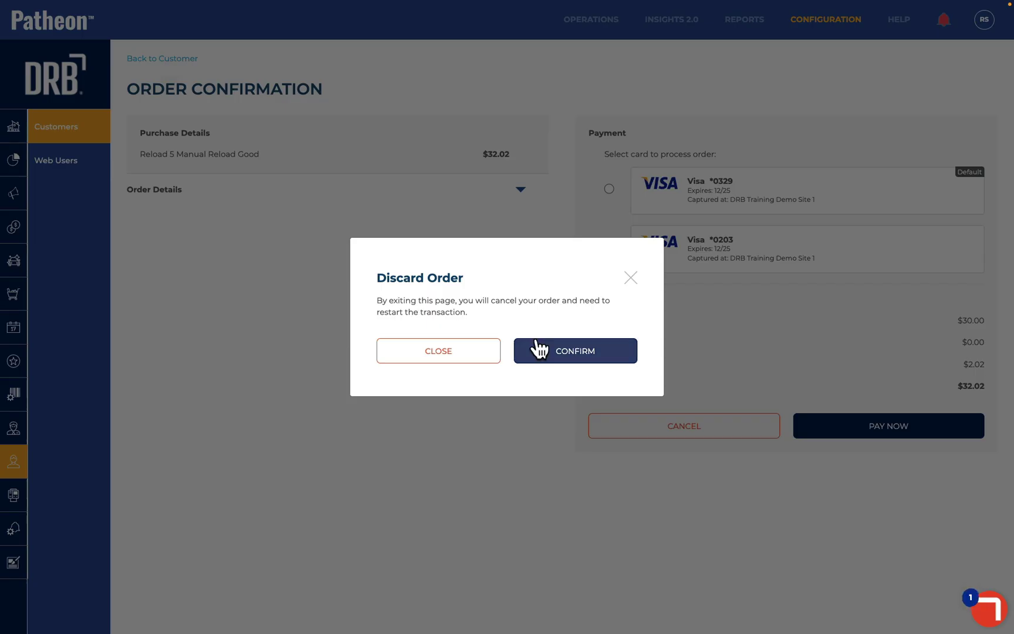
{"action": "left_click", "coordinate": [543, 351]}
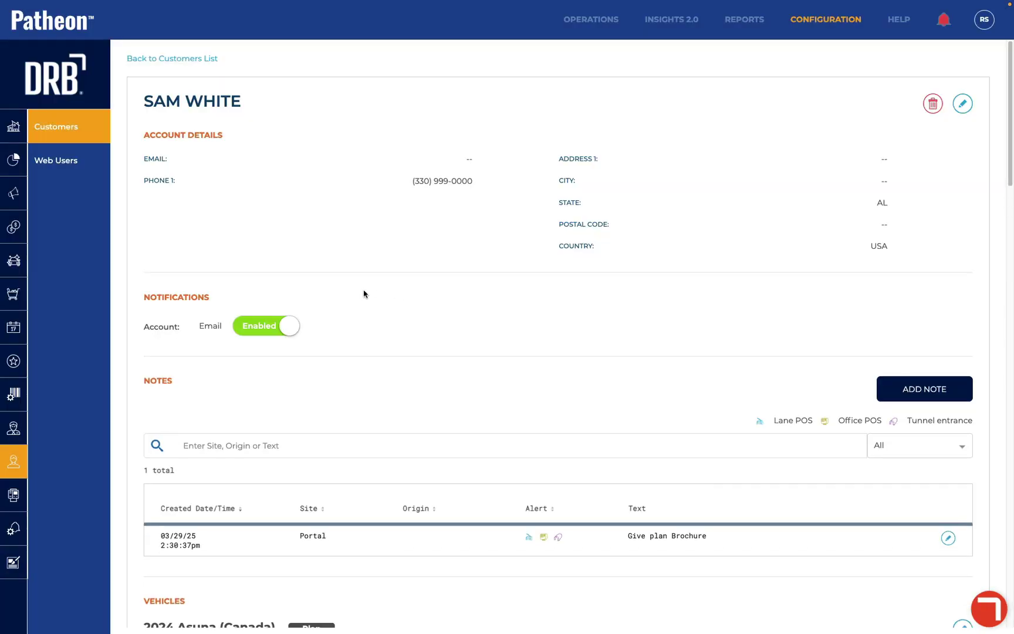
{"action": "scroll", "coordinate": [363, 292], "scroll_direction": "down", "scroll_amount": 1}
{"action": "scroll", "coordinate": [364, 293], "scroll_direction": "down", "scroll_amount": 15}
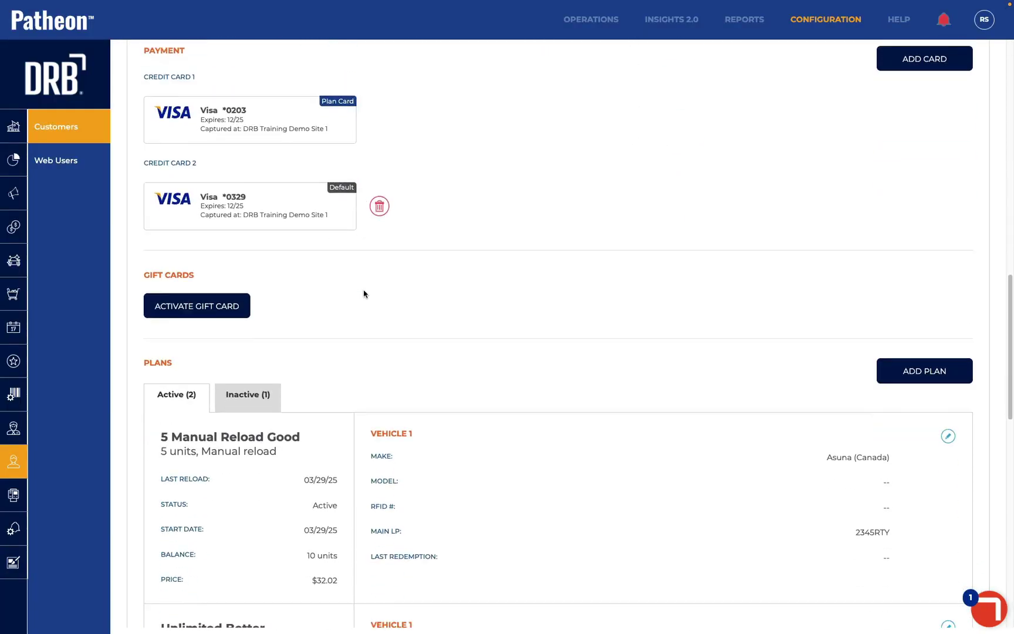
{"action": "scroll", "coordinate": [363, 293], "scroll_direction": "down", "scroll_amount": 1}
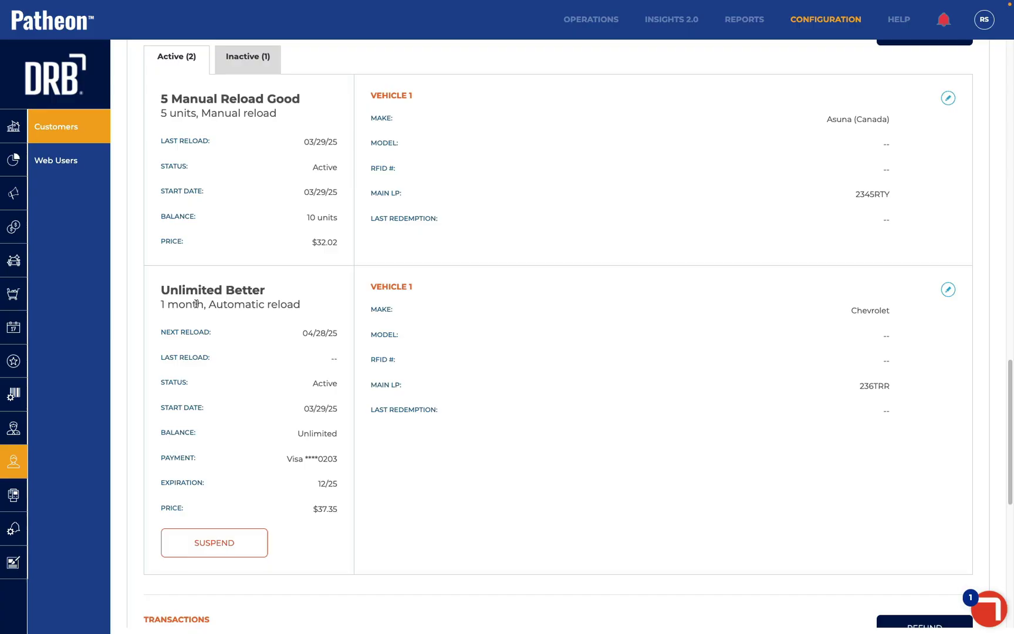
{"action": "left_click_drag", "start_coordinate": [301, 335], "coordinate": [347, 342]}
Discontinue the Unlimited Better plan with the reason Not Using
{"action": "left_click", "coordinate": [948, 289]}
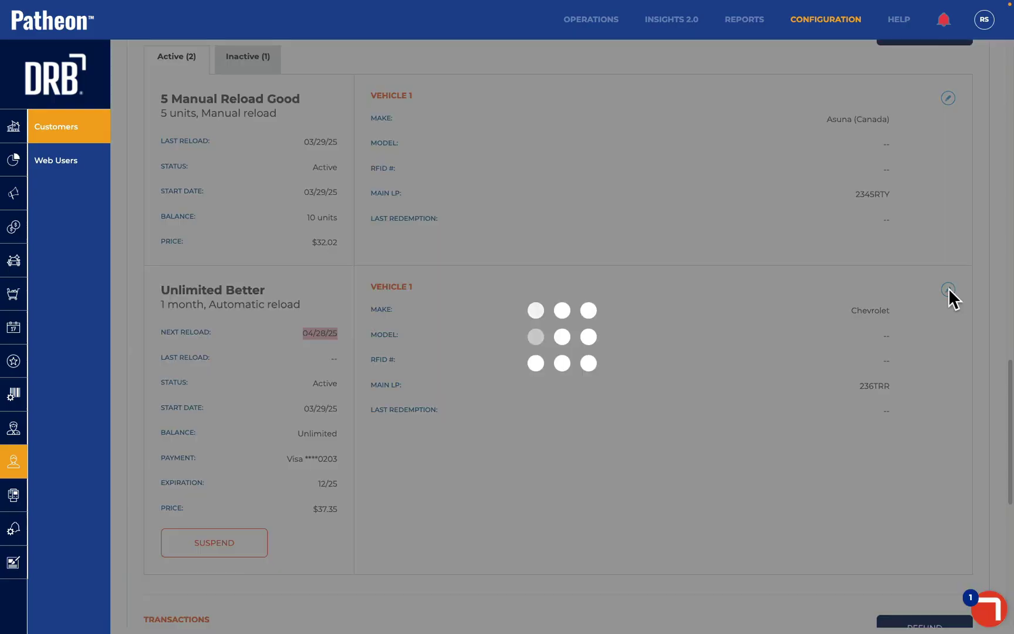
{"action": "left_click", "coordinate": [925, 98]}
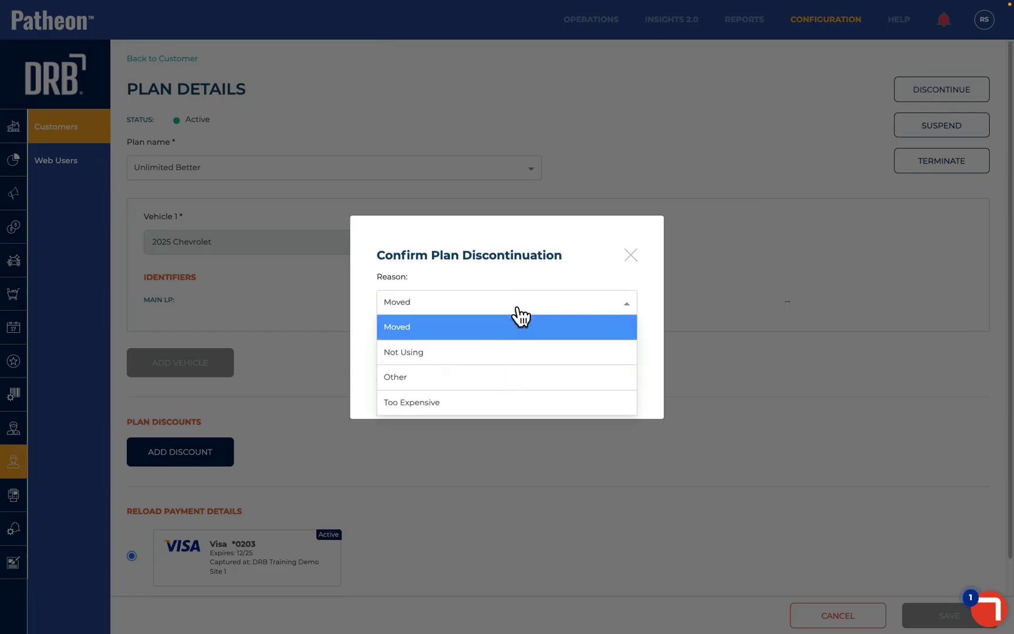
{"action": "left_click", "coordinate": [506, 350]}
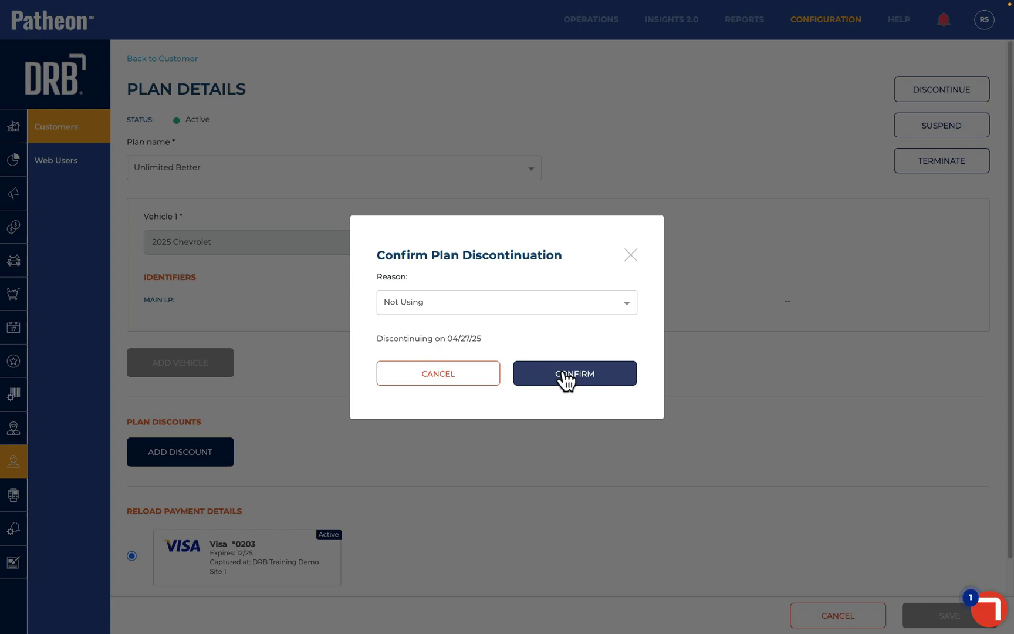
{"action": "left_click", "coordinate": [564, 375]}
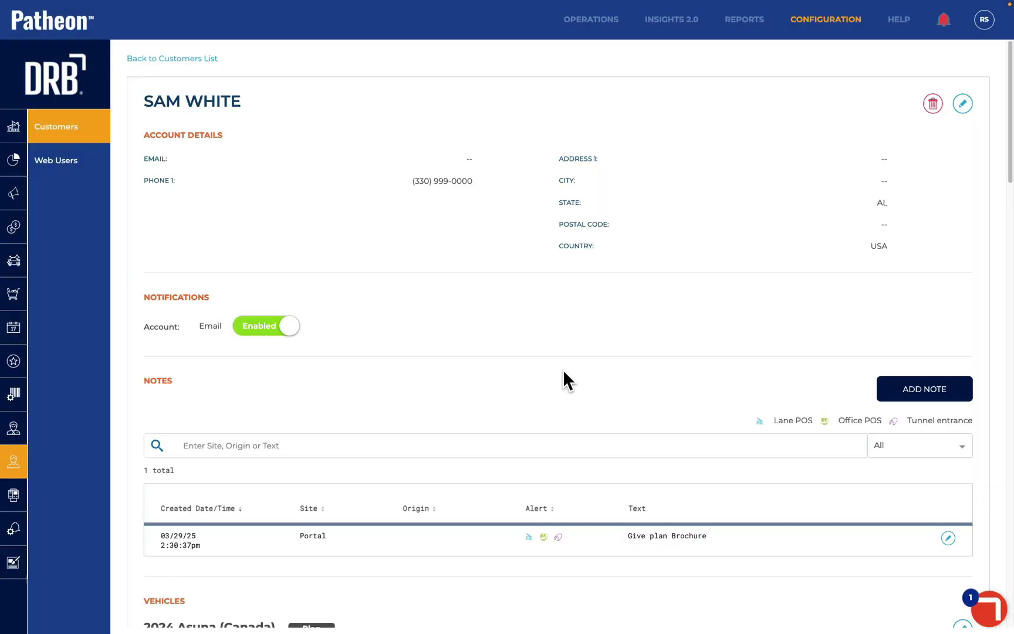
{"action": "scroll", "coordinate": [563, 370], "scroll_direction": "down", "scroll_amount": 10}
{"action": "scroll", "coordinate": [562, 371], "scroll_direction": "down", "scroll_amount": 8}
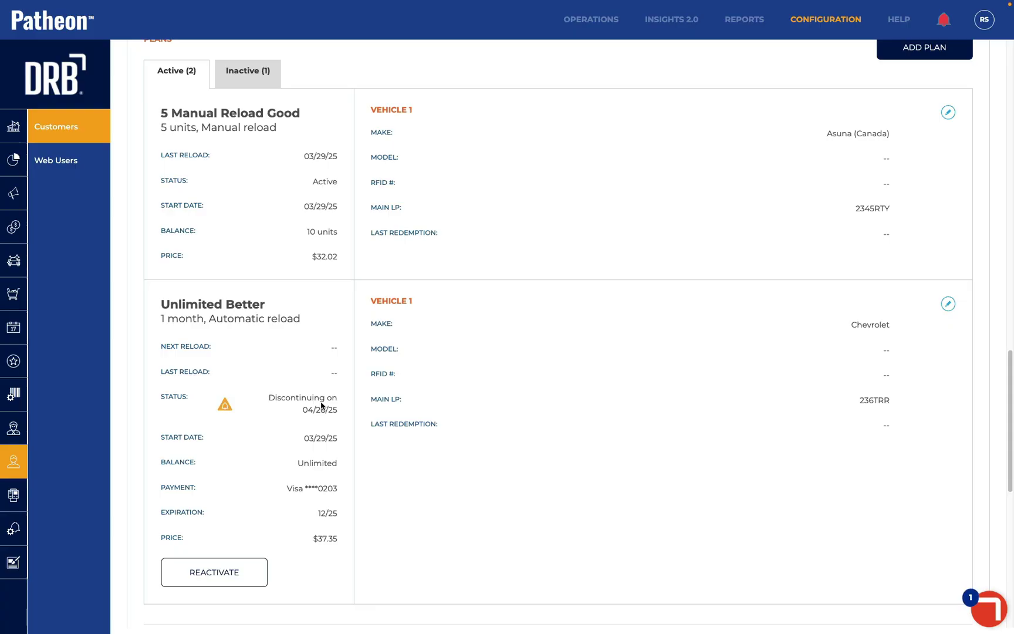
Reactivate the discontinuing Unlimited Better plan so its next reload is 04/28/25, then open its details
{"action": "left_click", "coordinate": [227, 570]}
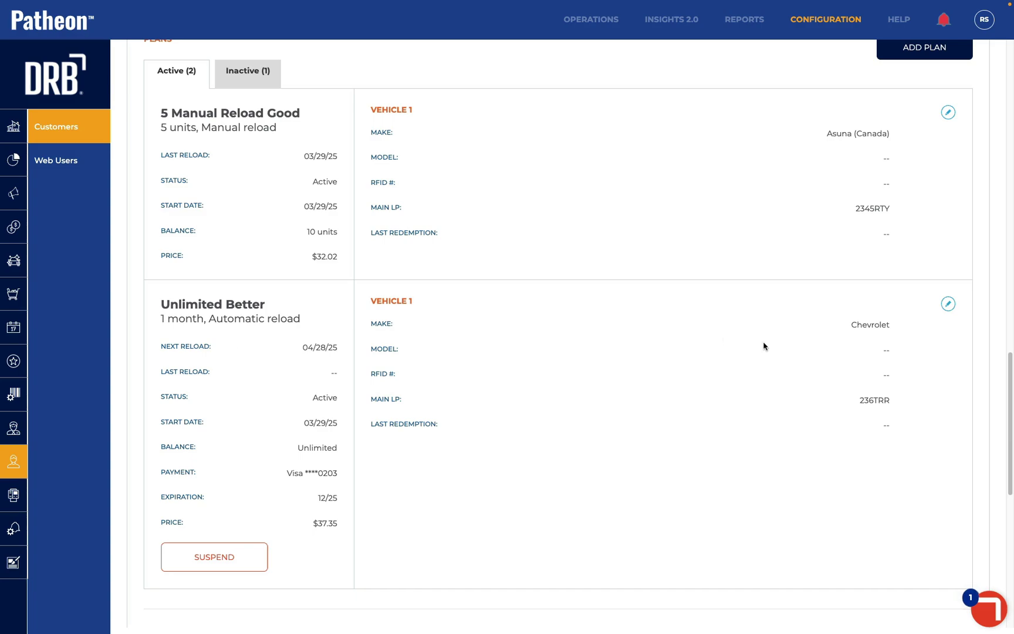
{"action": "left_click", "coordinate": [948, 304]}
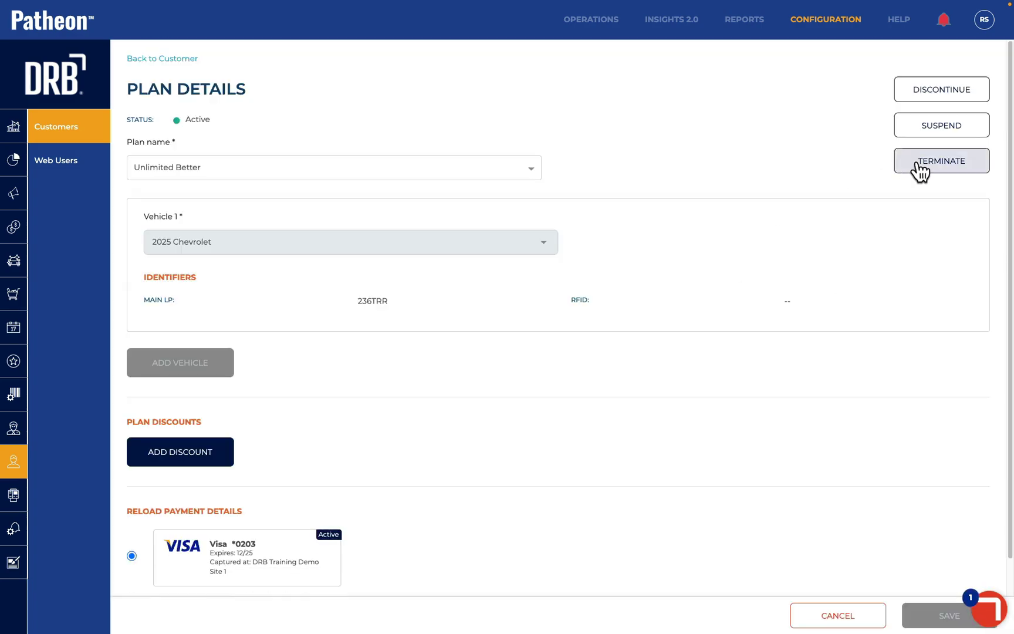
Terminate Unlimited Better with prorated refund set to No, confirming the $0.00 order
{"action": "left_click", "coordinate": [919, 169]}
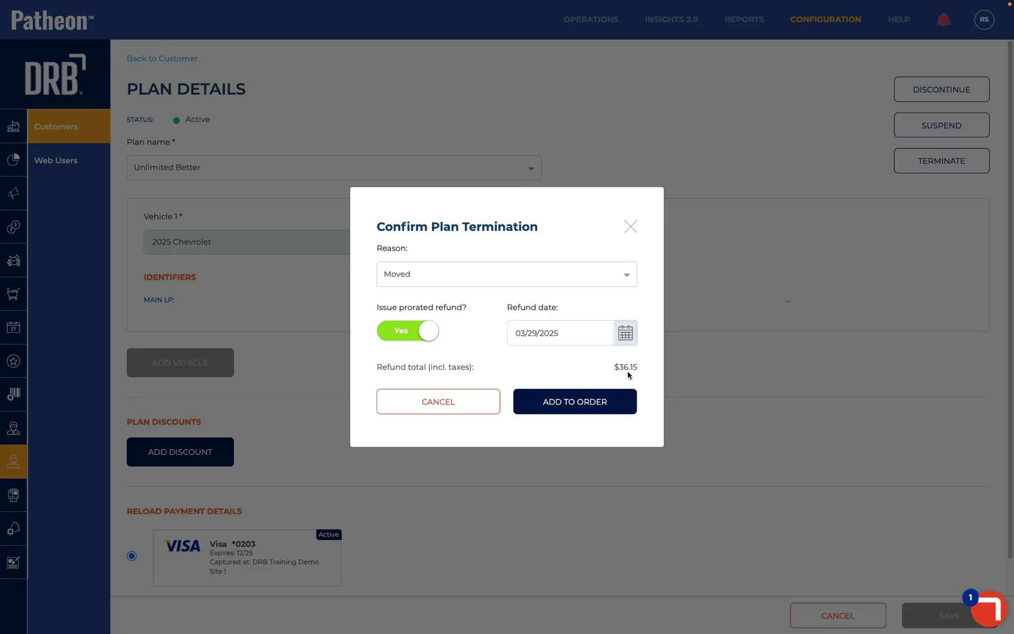
{"action": "left_click", "coordinate": [625, 334]}
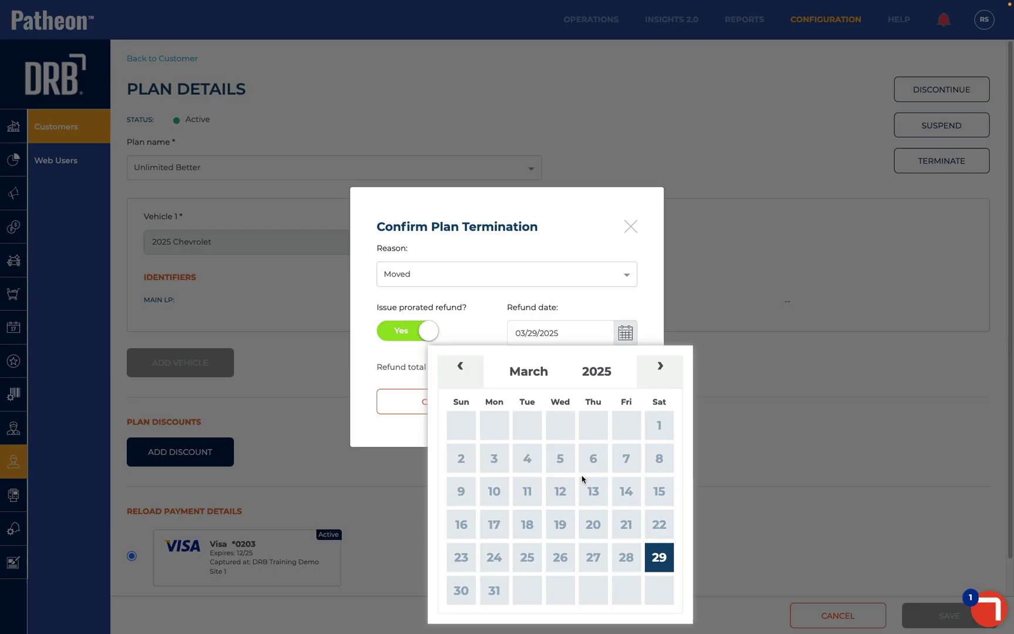
{"action": "left_click", "coordinate": [549, 294]}
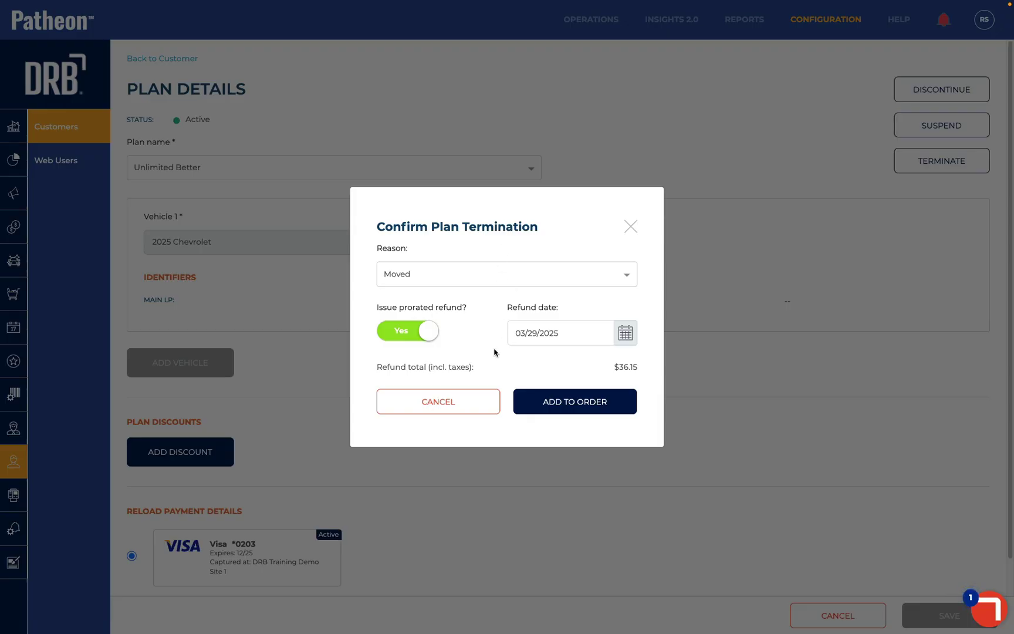
{"action": "left_click", "coordinate": [420, 338]}
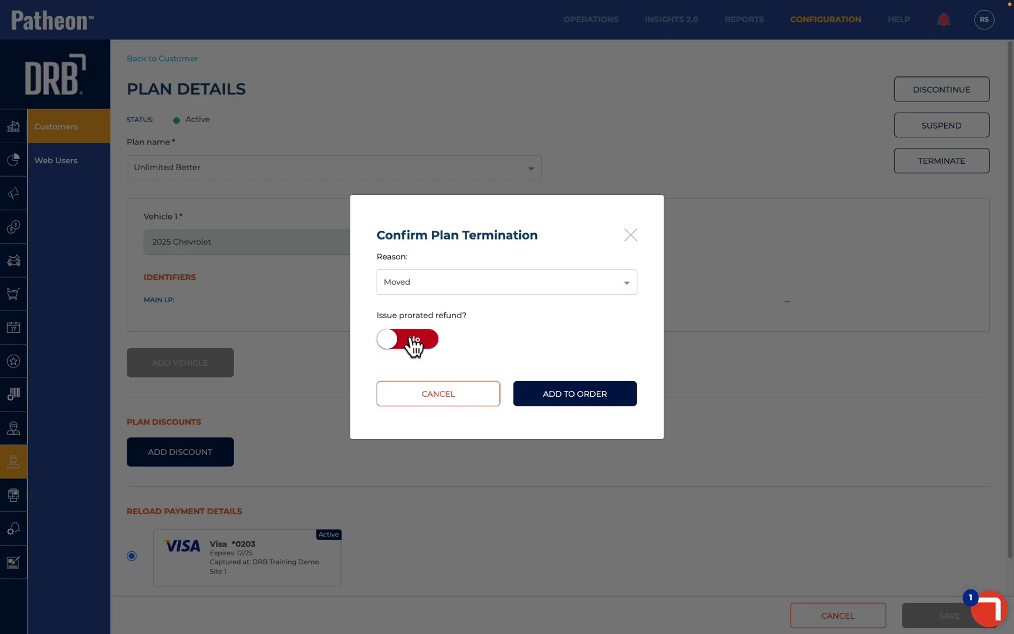
{"action": "left_click", "coordinate": [560, 394]}
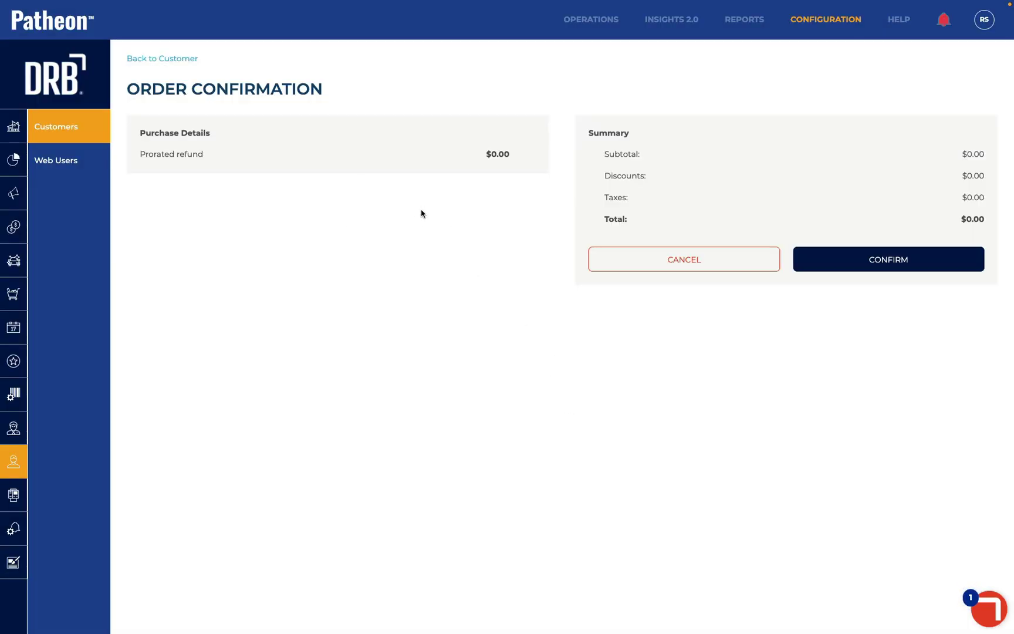
{"action": "left_click", "coordinate": [888, 263]}
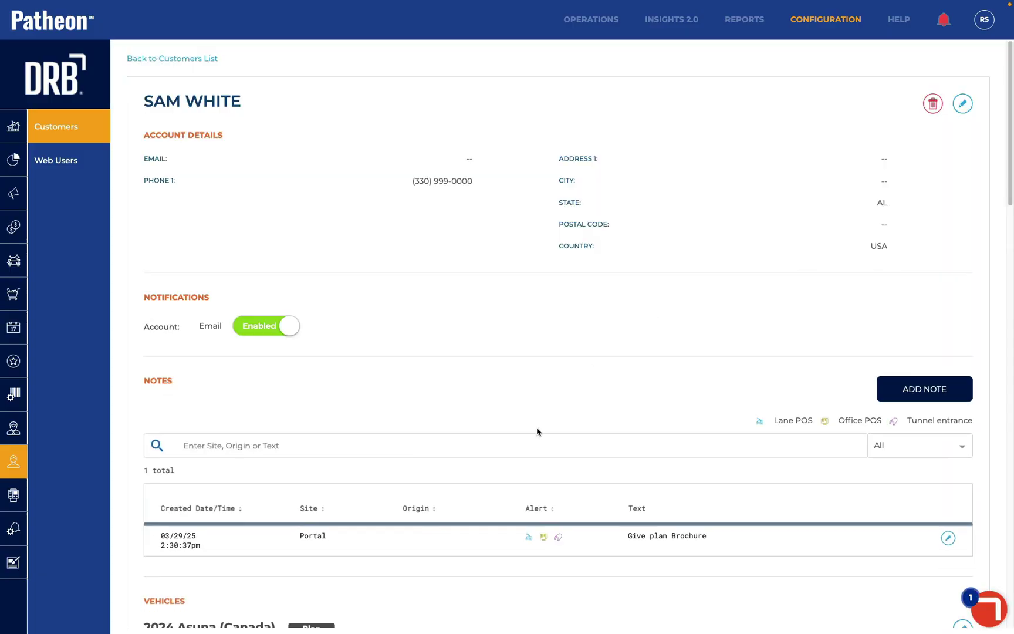
List the Inactive (2) plans, showing Unlimited Better terminated on 03/29/2025
{"action": "scroll", "coordinate": [536, 430], "scroll_direction": "down", "scroll_amount": 12}
{"action": "scroll", "coordinate": [537, 431], "scroll_direction": "down", "scroll_amount": 10}
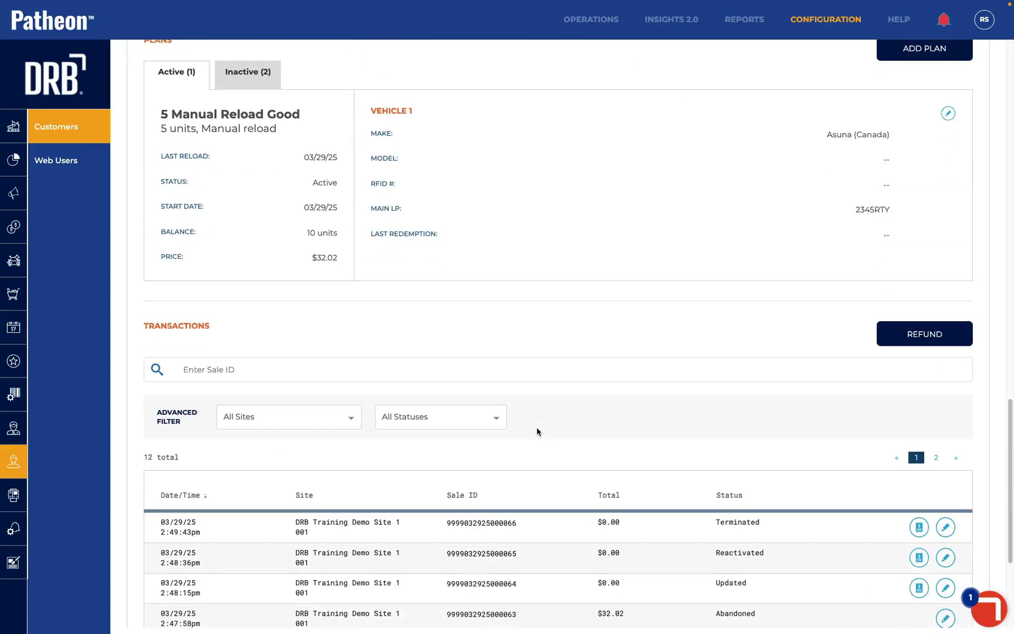
{"action": "scroll", "coordinate": [527, 415], "scroll_direction": "up", "scroll_amount": 5}
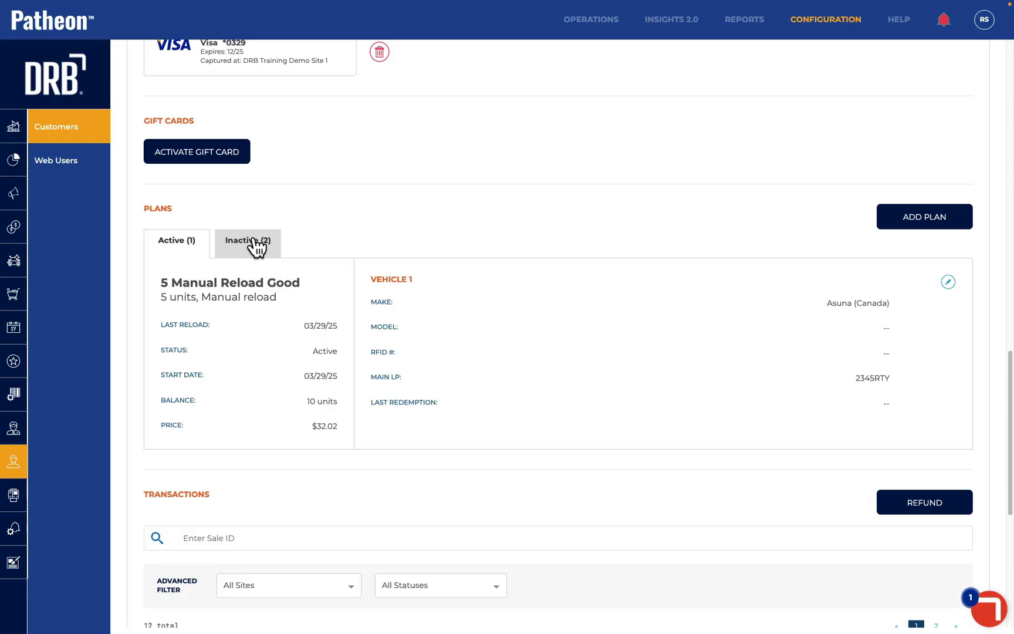
{"action": "left_click", "coordinate": [253, 244]}
{"action": "scroll", "coordinate": [248, 333], "scroll_direction": "down", "scroll_amount": 1}
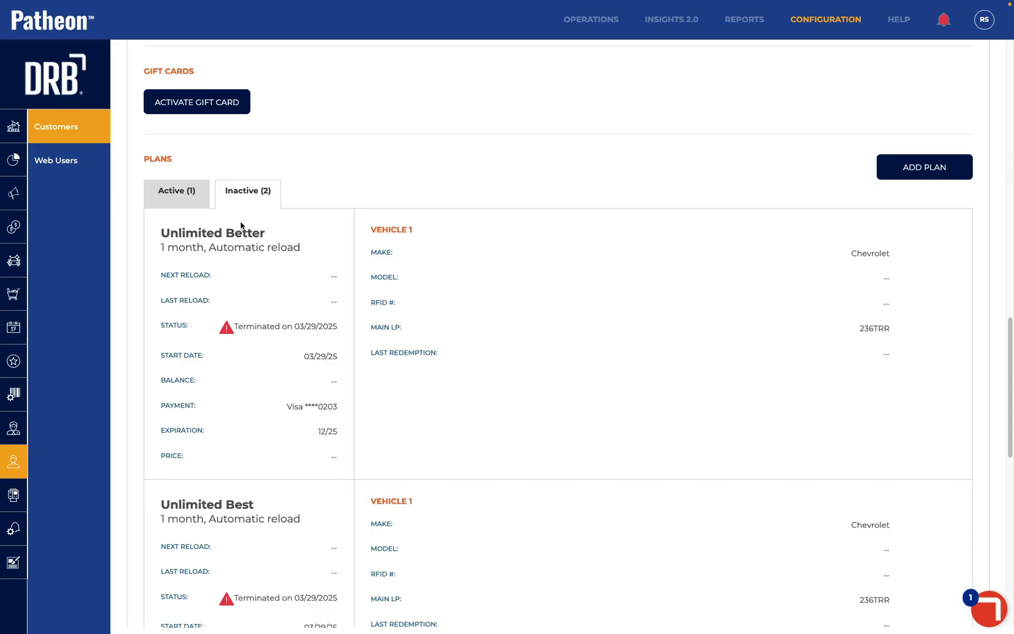
Add Unlimited Good at DRB Training Demo Site 1 for the 2025 Chevrolet to the order
{"action": "left_click", "coordinate": [927, 170]}
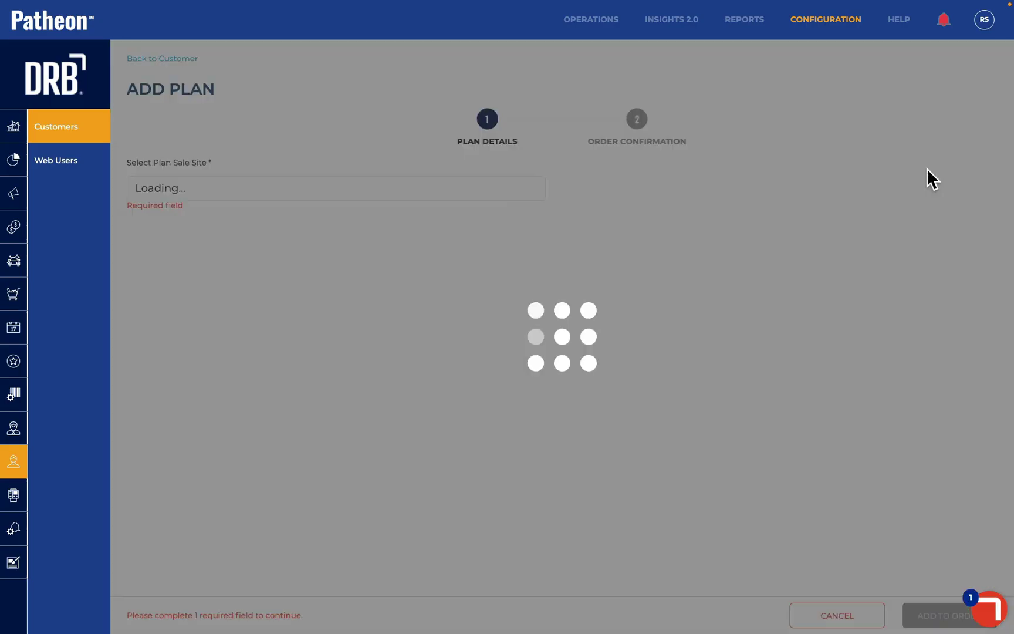
{"action": "left_click", "coordinate": [215, 188]}
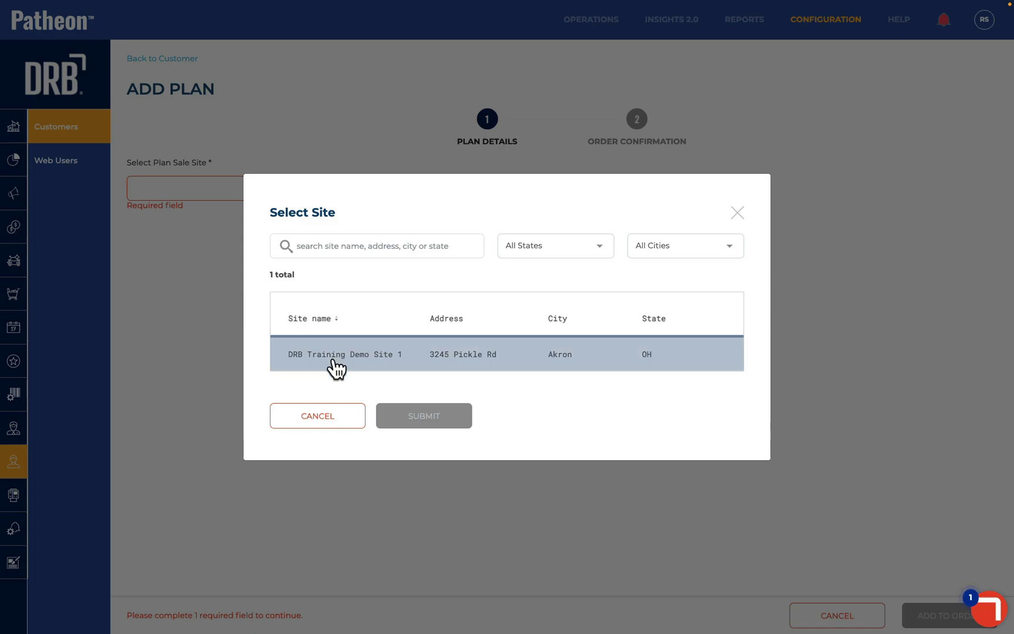
{"action": "left_click", "coordinate": [334, 365]}
{"action": "left_click", "coordinate": [421, 422]}
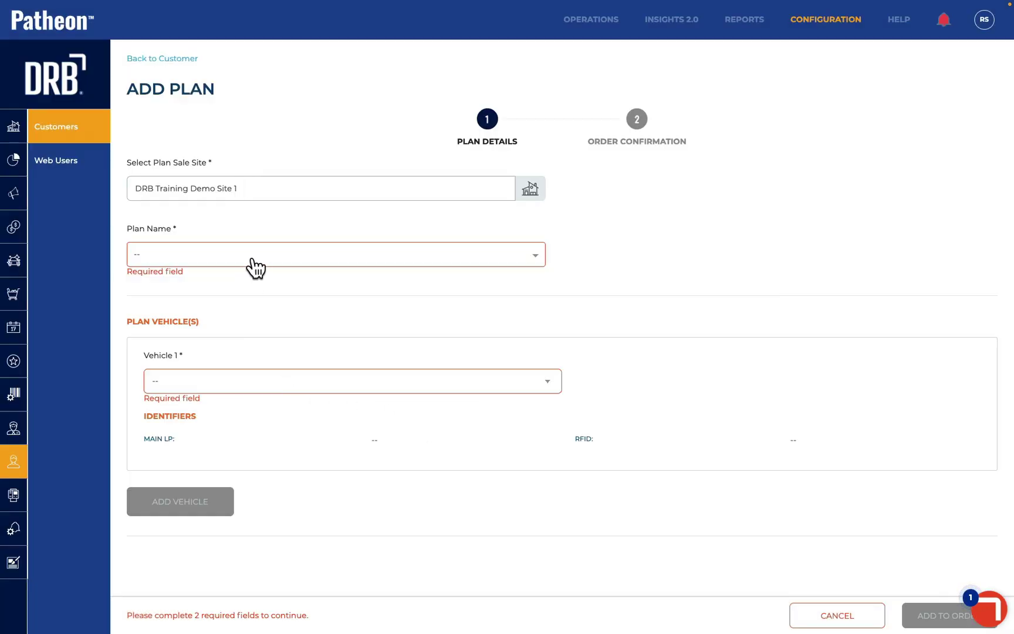
{"action": "left_click", "coordinate": [251, 258]}
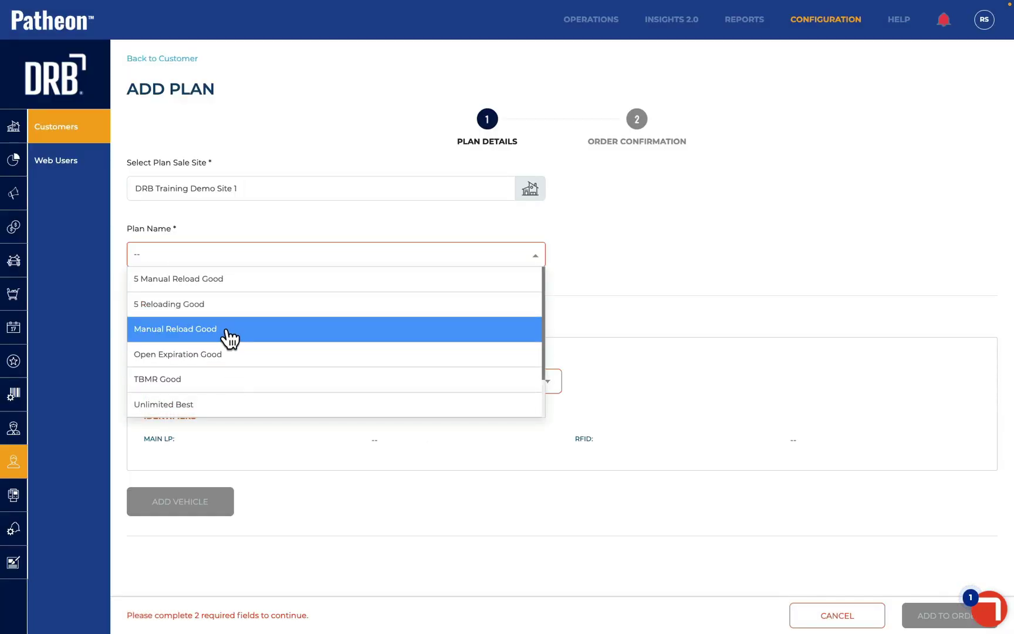
{"action": "scroll", "coordinate": [214, 384], "scroll_direction": "down", "scroll_amount": 1}
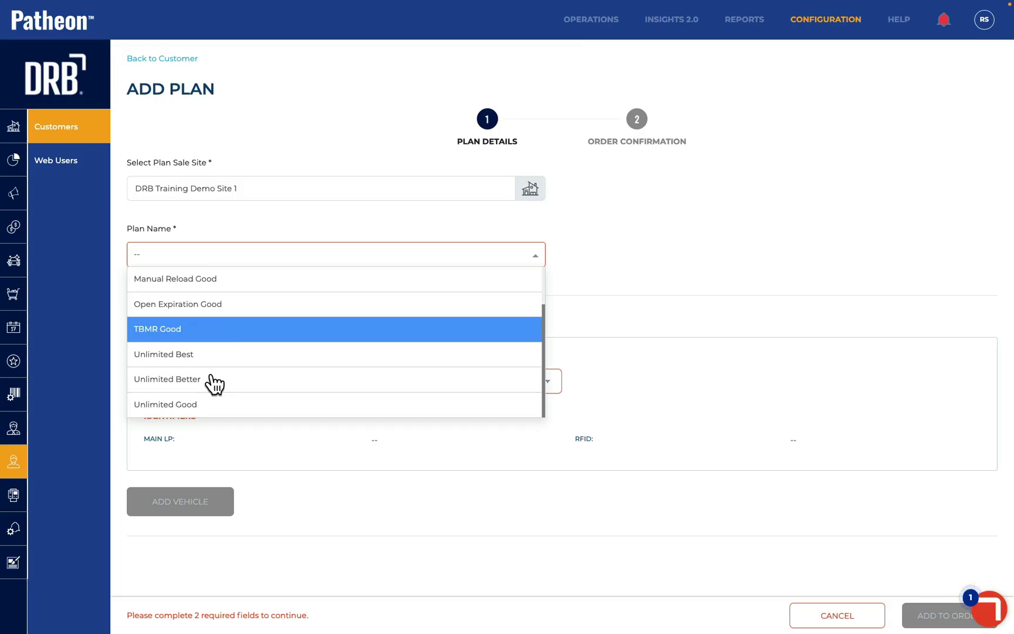
{"action": "left_click", "coordinate": [197, 421]}
{"action": "left_click", "coordinate": [205, 390]}
{"action": "left_click", "coordinate": [208, 394]}
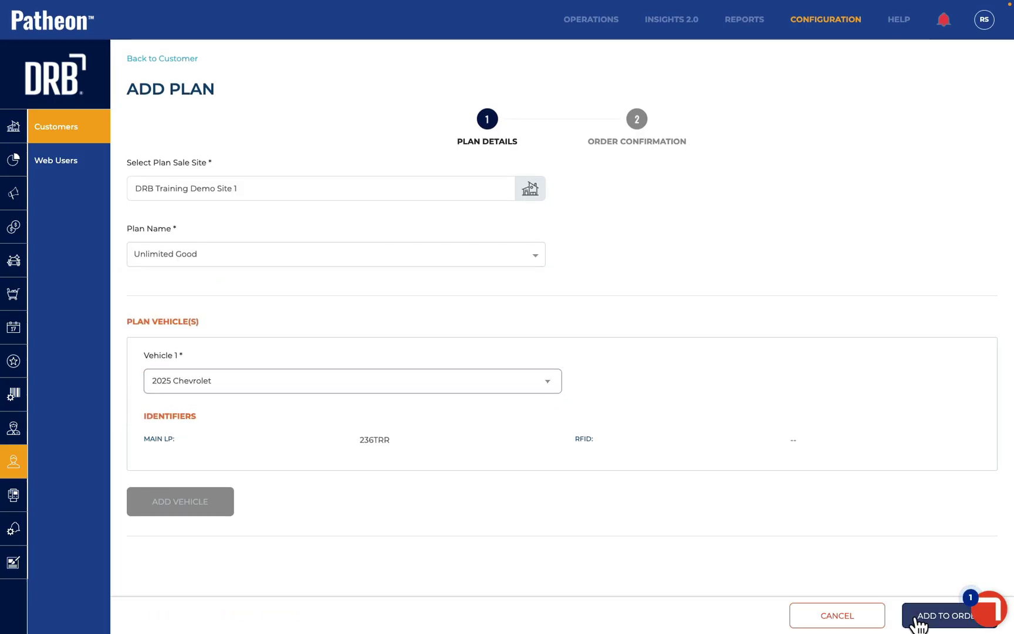
{"action": "left_click", "coordinate": [915, 618]}
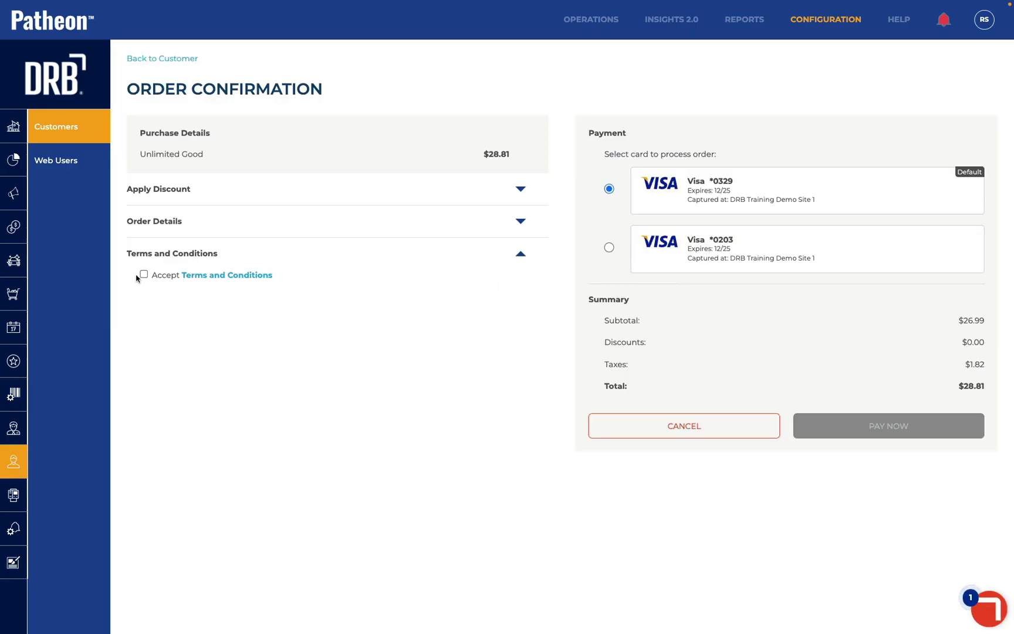
Accept the terms and pay the $28.81 order with the default Visa card
{"action": "left_click", "coordinate": [143, 274]}
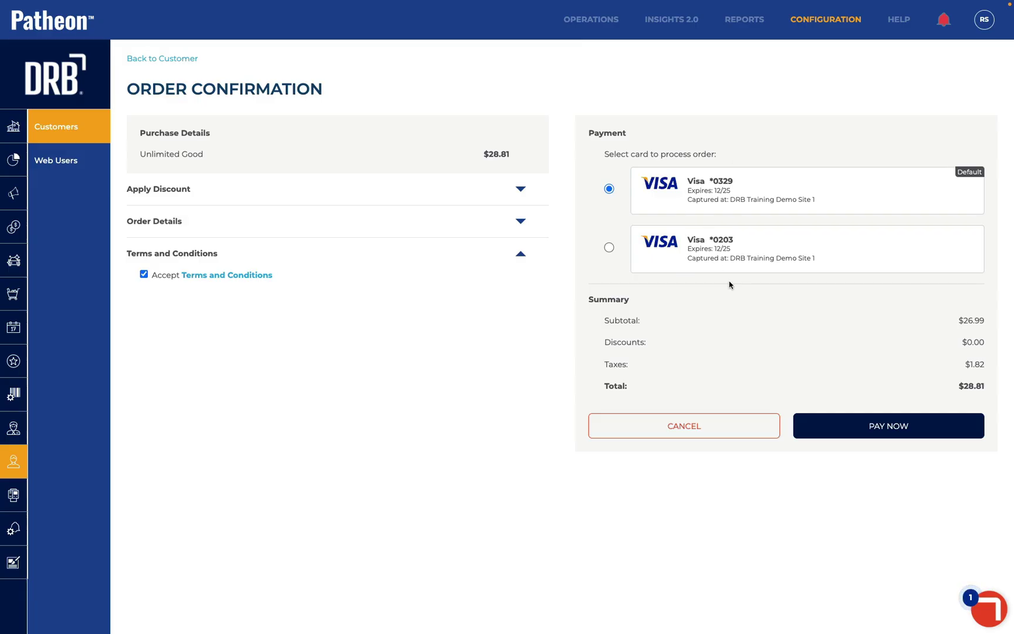
{"action": "left_click", "coordinate": [850, 423]}
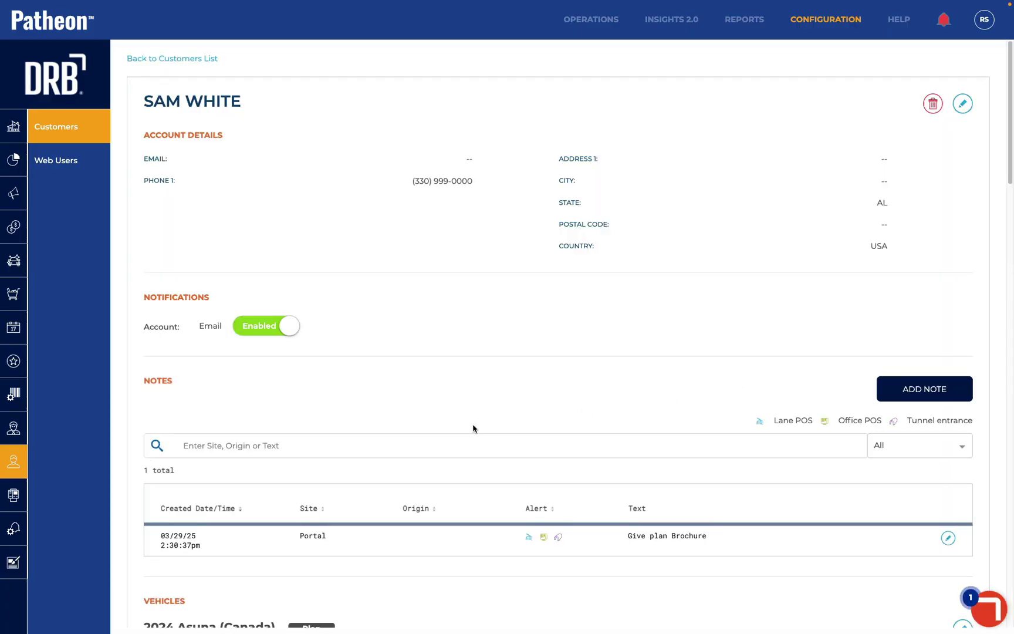
Back out of a suspension prompt and open the Unlimited Good plan's Vehicle 1 details
{"action": "scroll", "coordinate": [473, 428], "scroll_direction": "down", "scroll_amount": 4}
{"action": "scroll", "coordinate": [473, 428], "scroll_direction": "down", "scroll_amount": 10}
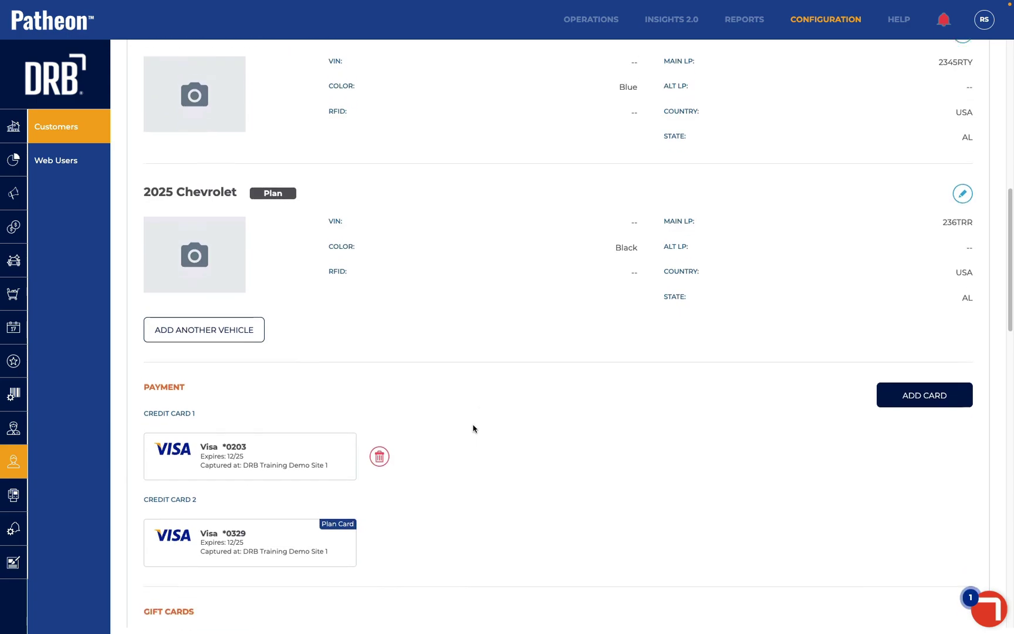
{"action": "scroll", "coordinate": [473, 429], "scroll_direction": "down", "scroll_amount": 8}
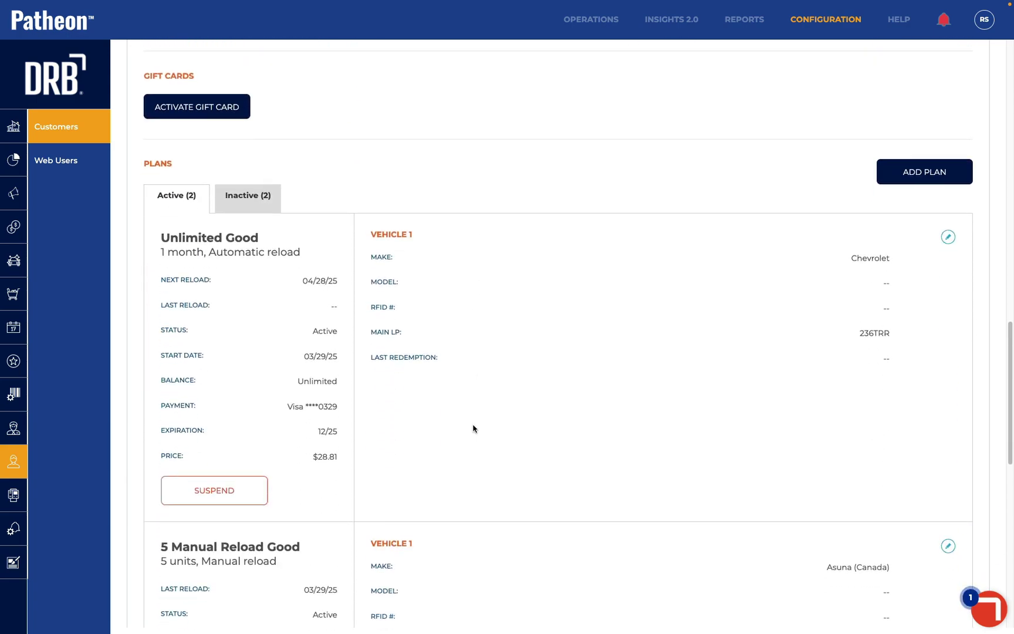
{"action": "scroll", "coordinate": [473, 429], "scroll_direction": "up", "scroll_amount": 7}
{"action": "scroll", "coordinate": [473, 428], "scroll_direction": "down", "scroll_amount": 5}
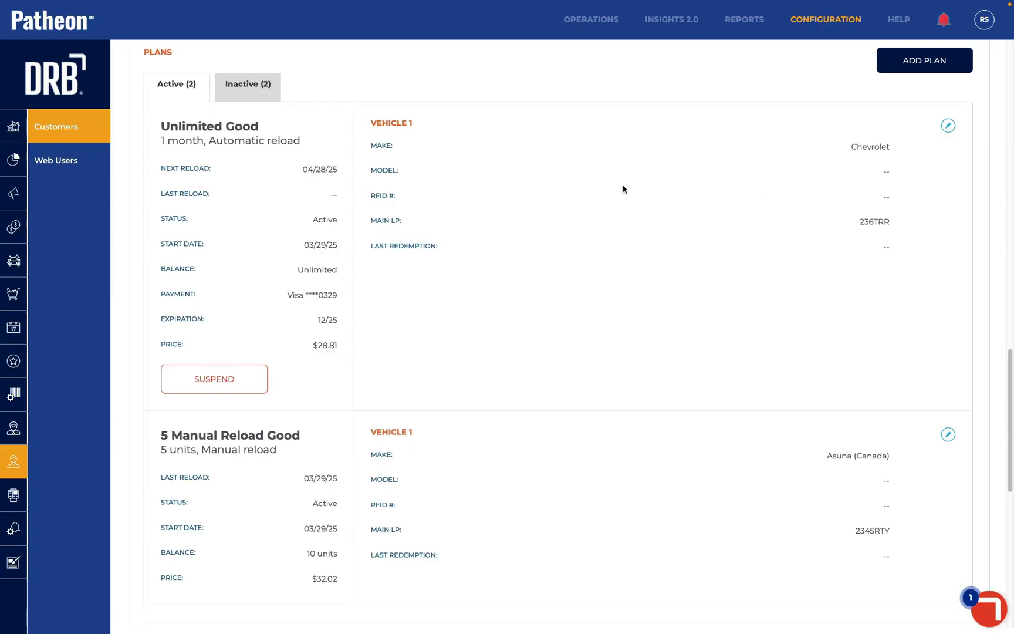
{"action": "left_click", "coordinate": [238, 378]}
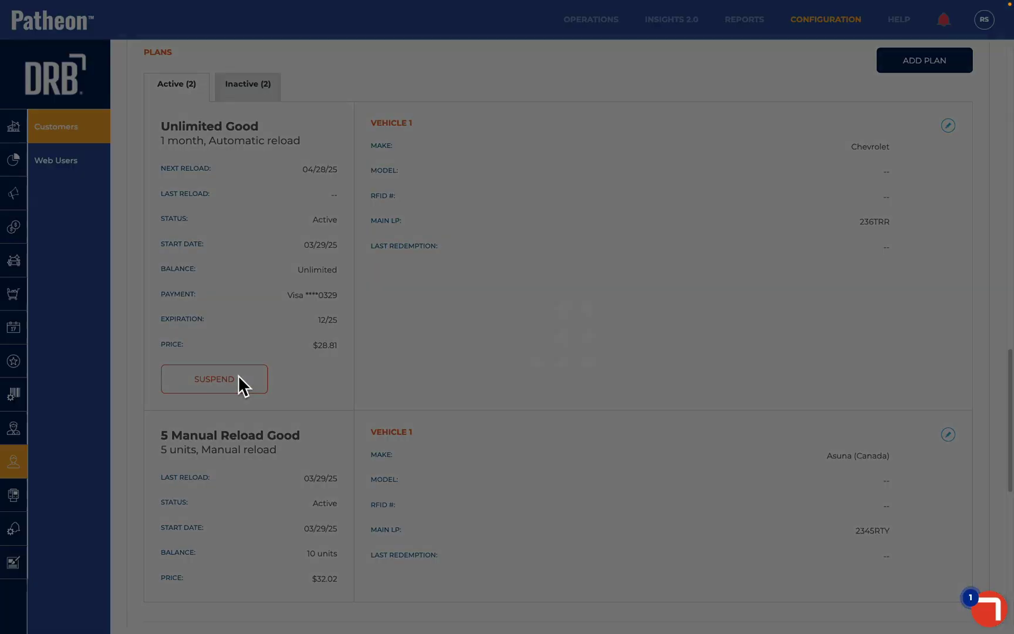
{"action": "left_click", "coordinate": [440, 375]}
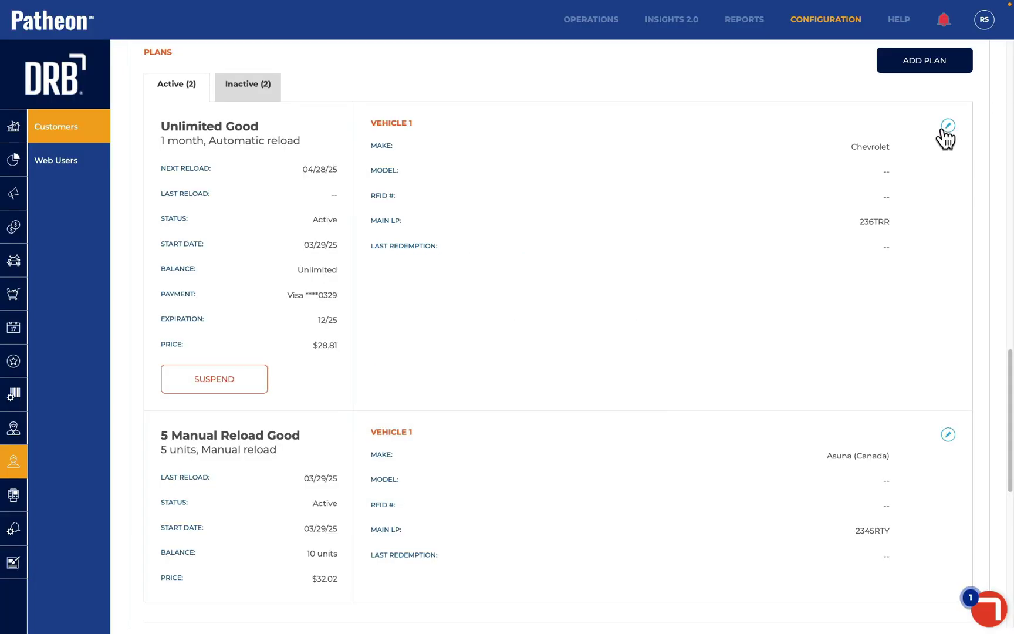
{"action": "left_click", "coordinate": [947, 126]}
Schedule an Unlimited Good suspension on 05/28/25, resuming 07/28/25, and save it
{"action": "left_click", "coordinate": [915, 131]}
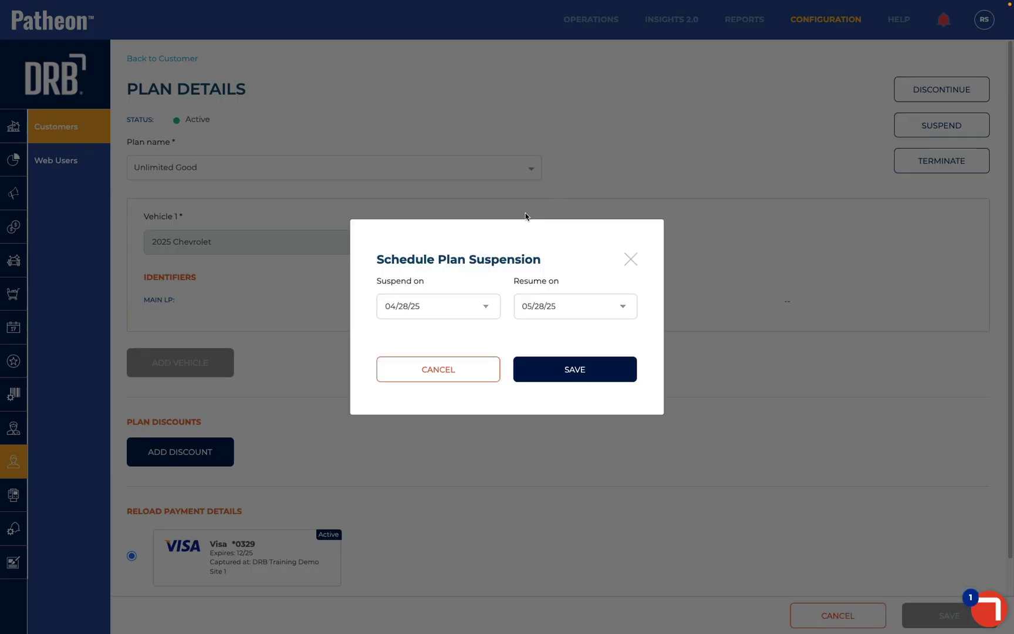
{"action": "left_click", "coordinate": [404, 313]}
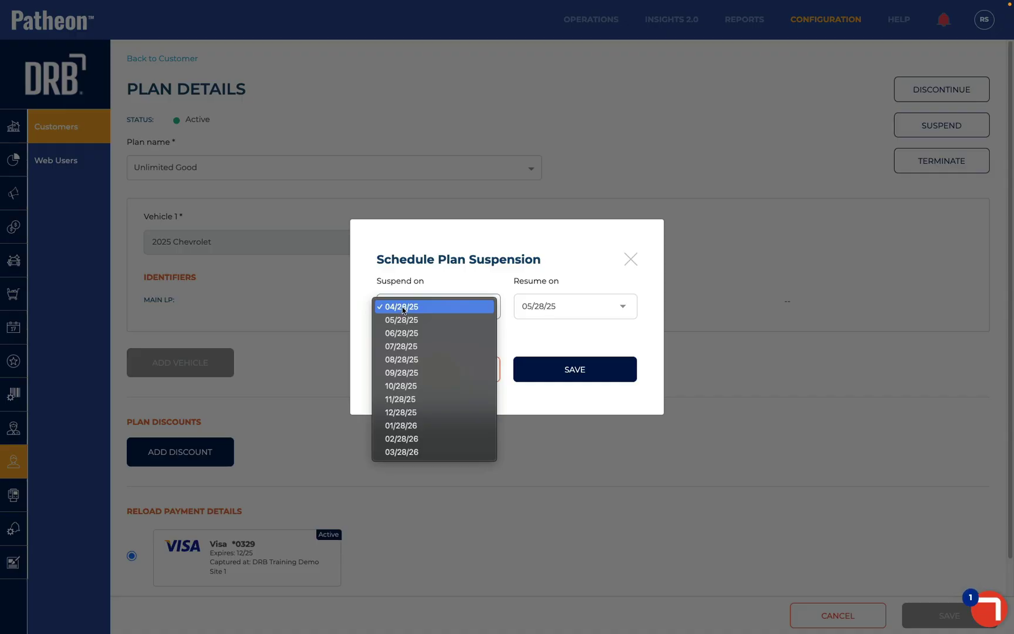
{"action": "left_click", "coordinate": [412, 306]}
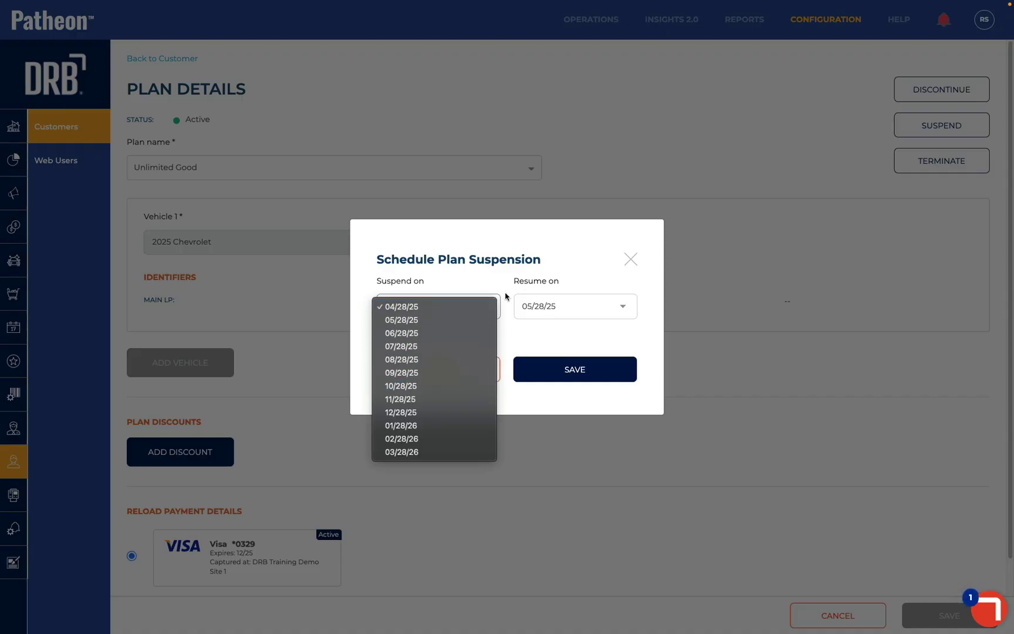
{"action": "left_click", "coordinate": [544, 304]}
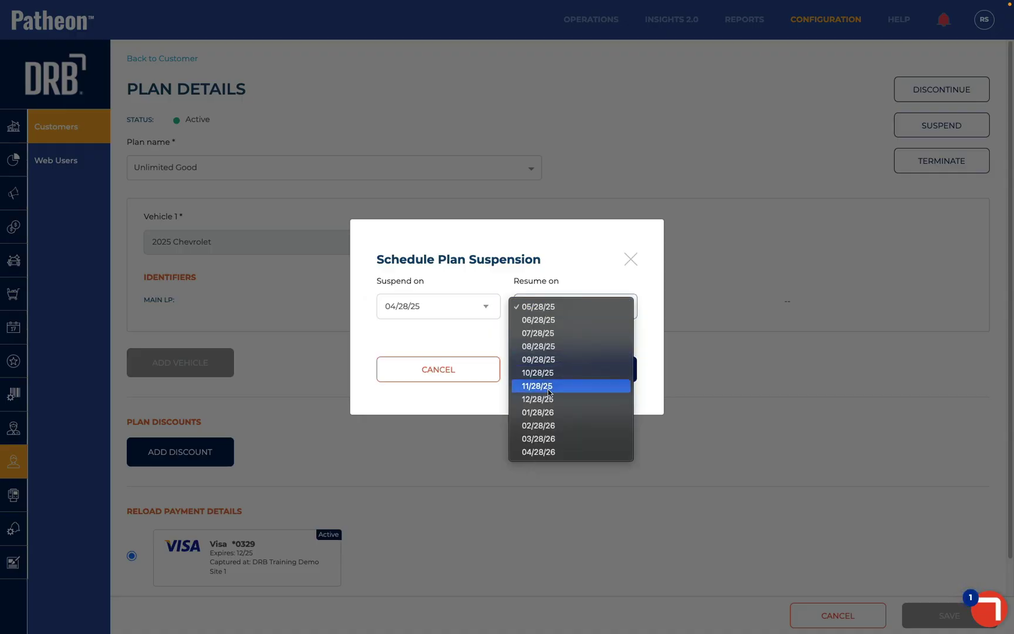
{"action": "left_click", "coordinate": [503, 262]}
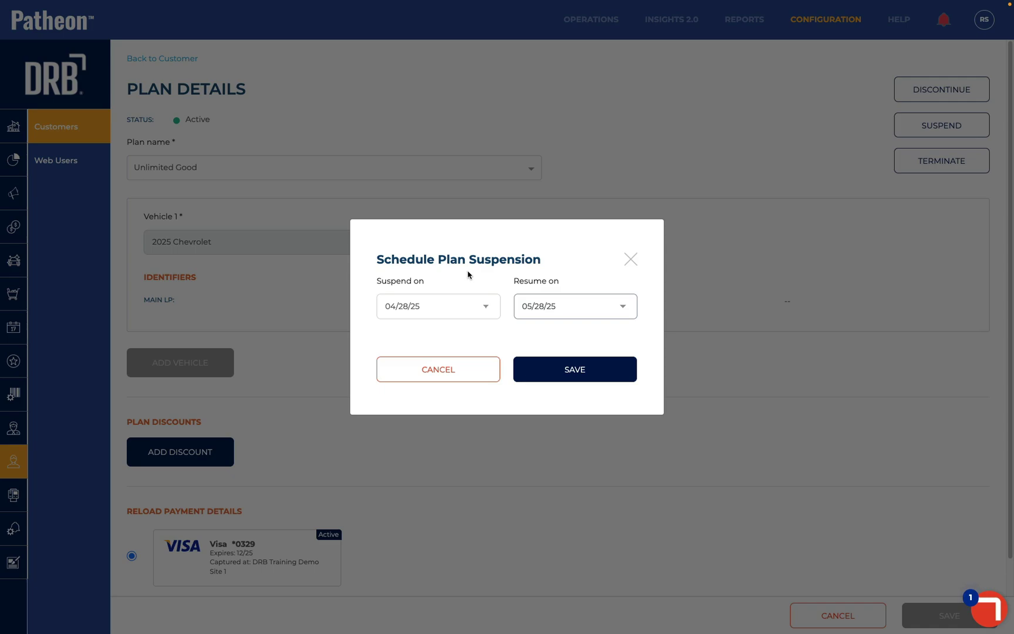
{"action": "left_click", "coordinate": [424, 302]}
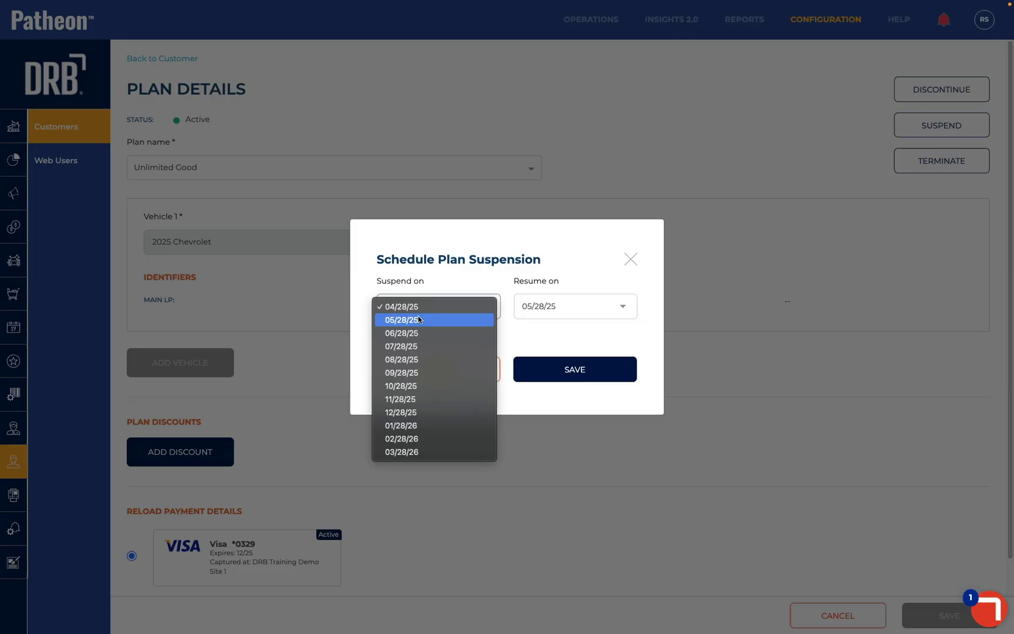
{"action": "left_click", "coordinate": [419, 319]}
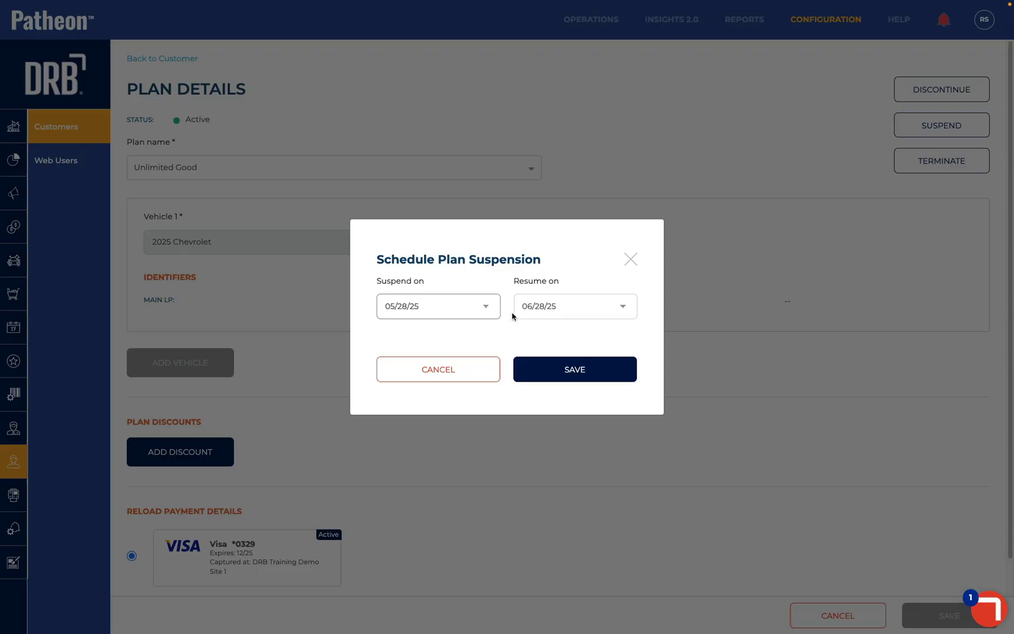
{"action": "left_click", "coordinate": [543, 306]}
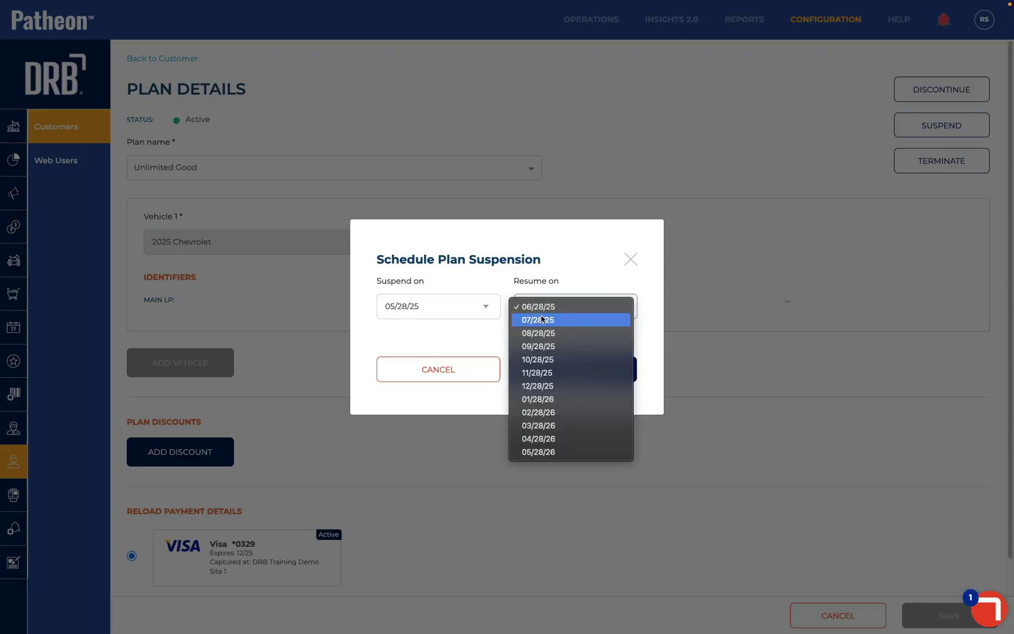
{"action": "left_click", "coordinate": [542, 319]}
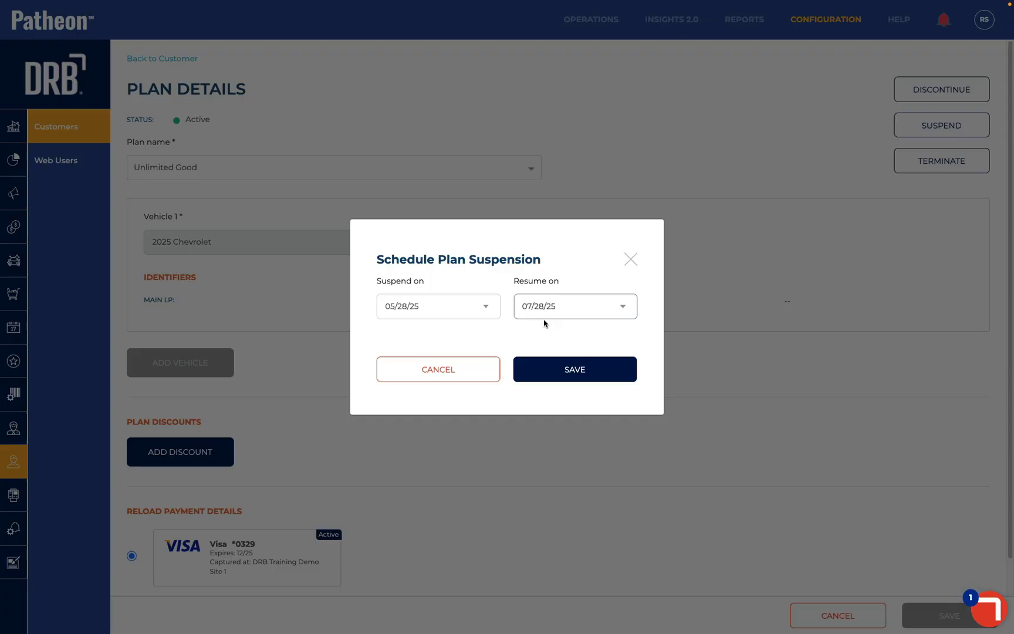
{"action": "left_click", "coordinate": [554, 370]}
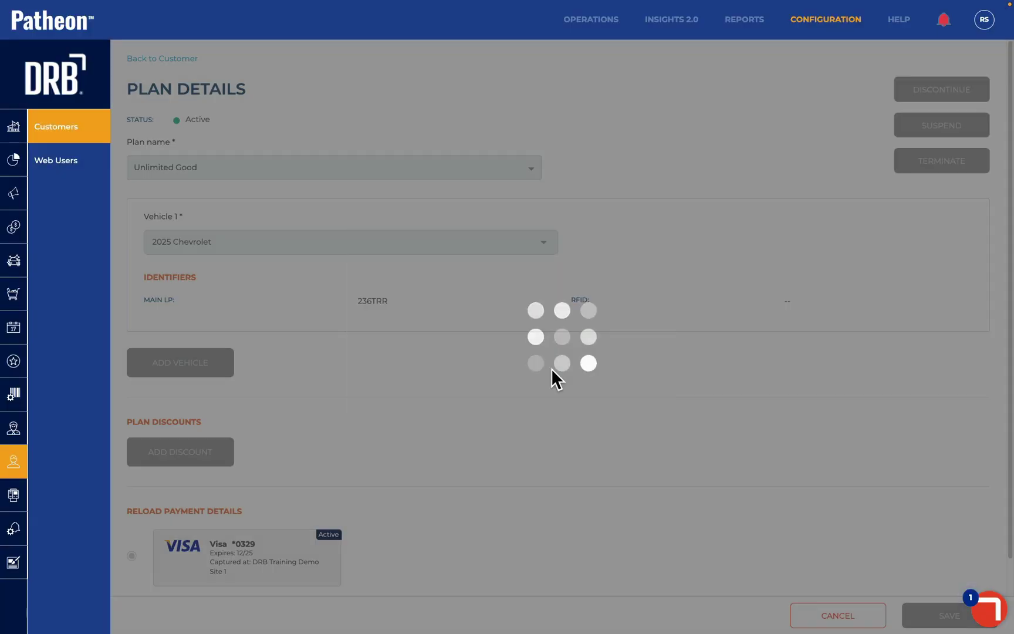
Check the Plans list shows Unlimited Good as Suspending on 05/28/25
{"action": "scroll", "coordinate": [424, 363], "scroll_direction": "down", "scroll_amount": 15}
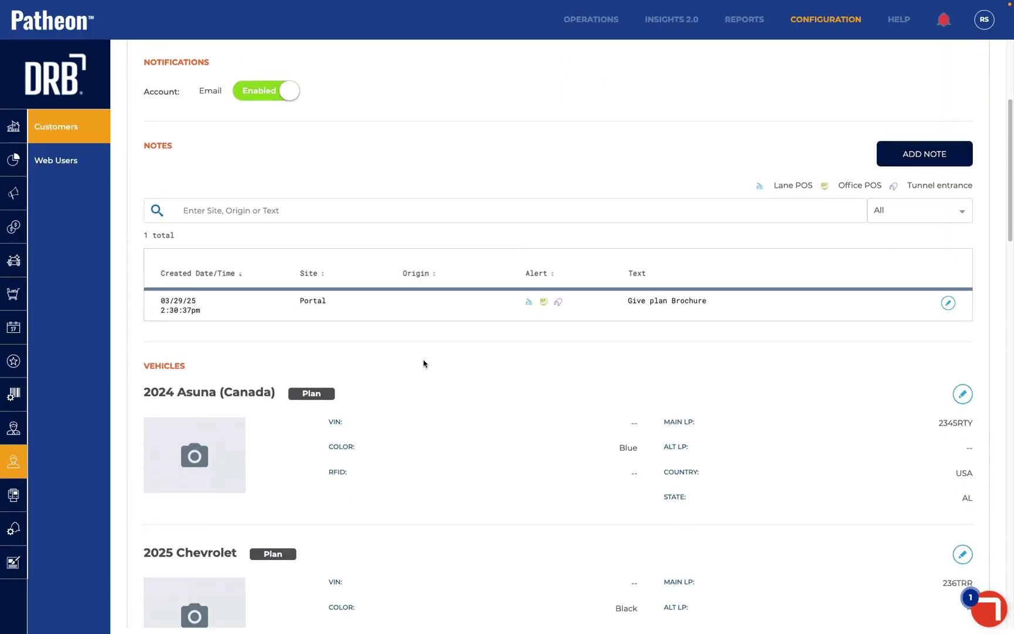
{"action": "scroll", "coordinate": [423, 363], "scroll_direction": "down", "scroll_amount": 2}
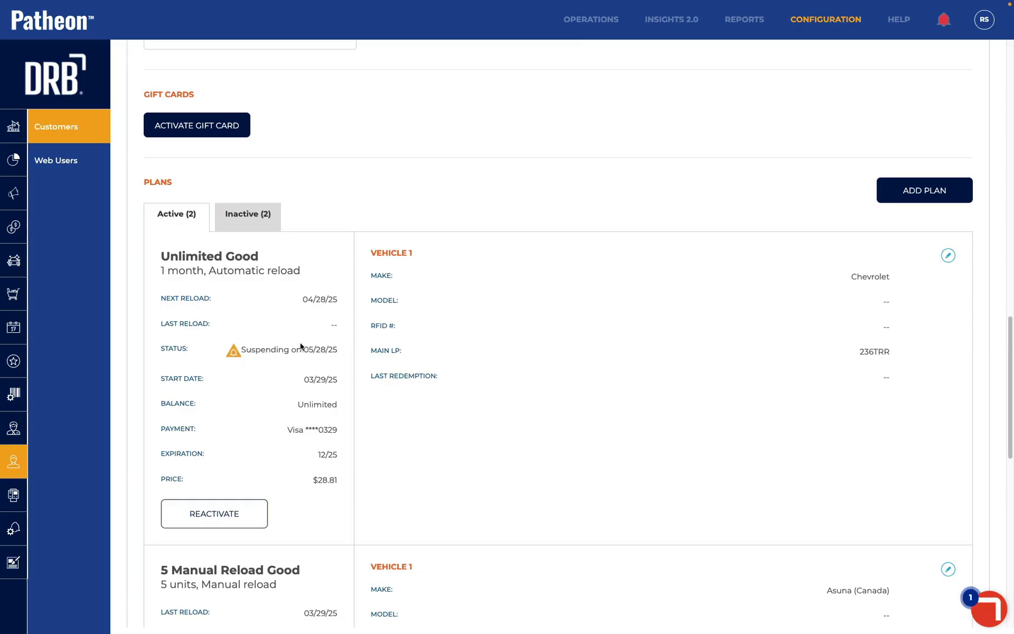
Reactivate the Unlimited Good plan to cancel its 05/28/25 suspension, then go to Discounts
{"action": "left_click", "coordinate": [242, 525]}
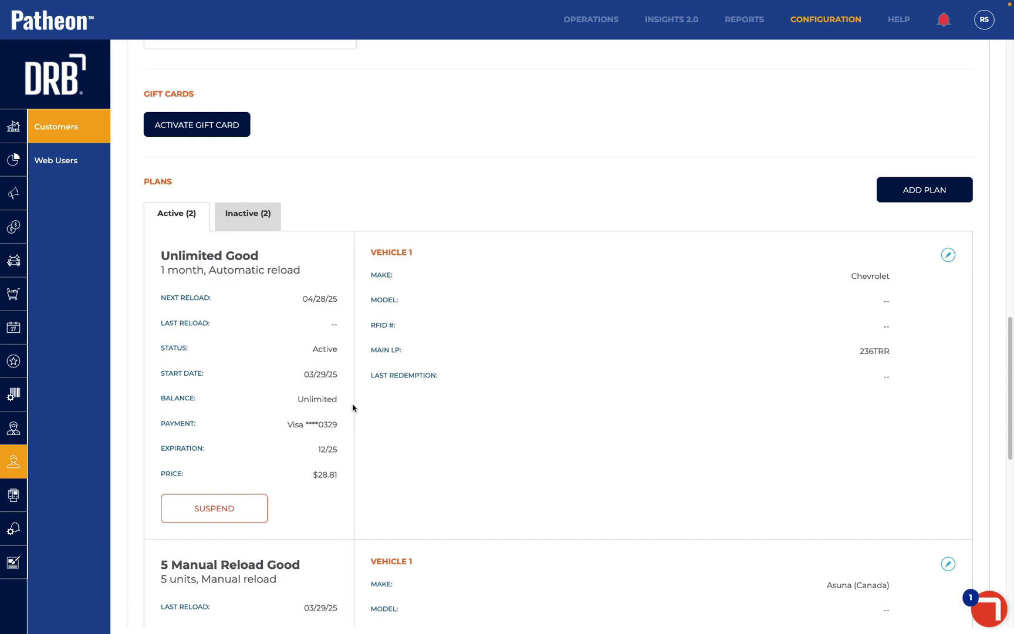
{"action": "left_click", "coordinate": [10, 364]}
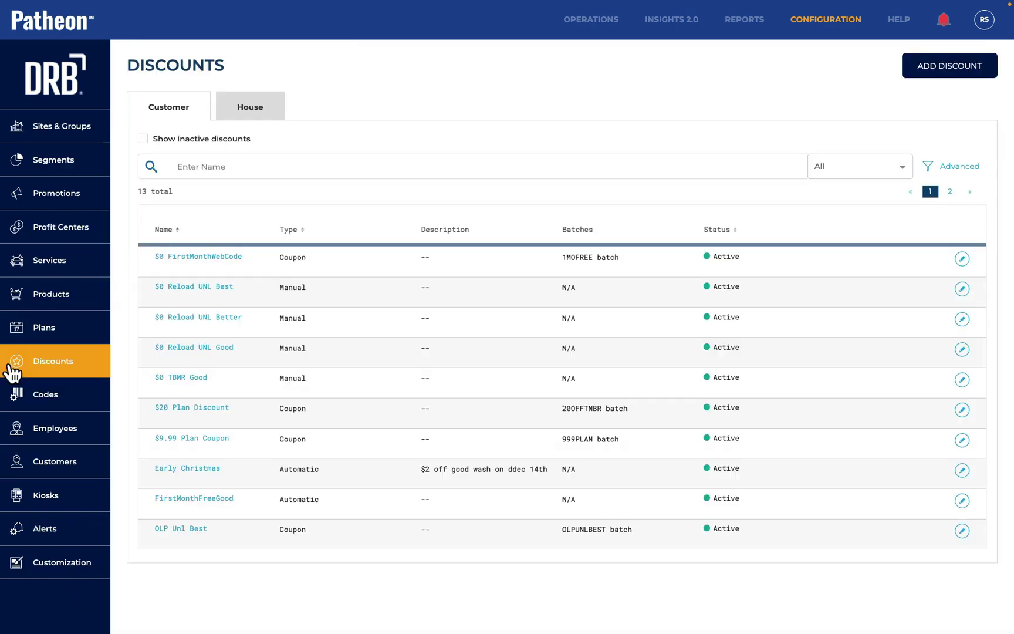
Create the manual customer discount 'Free Good Reload', requiring active Unlimited Good membership
{"action": "left_click", "coordinate": [941, 70]}
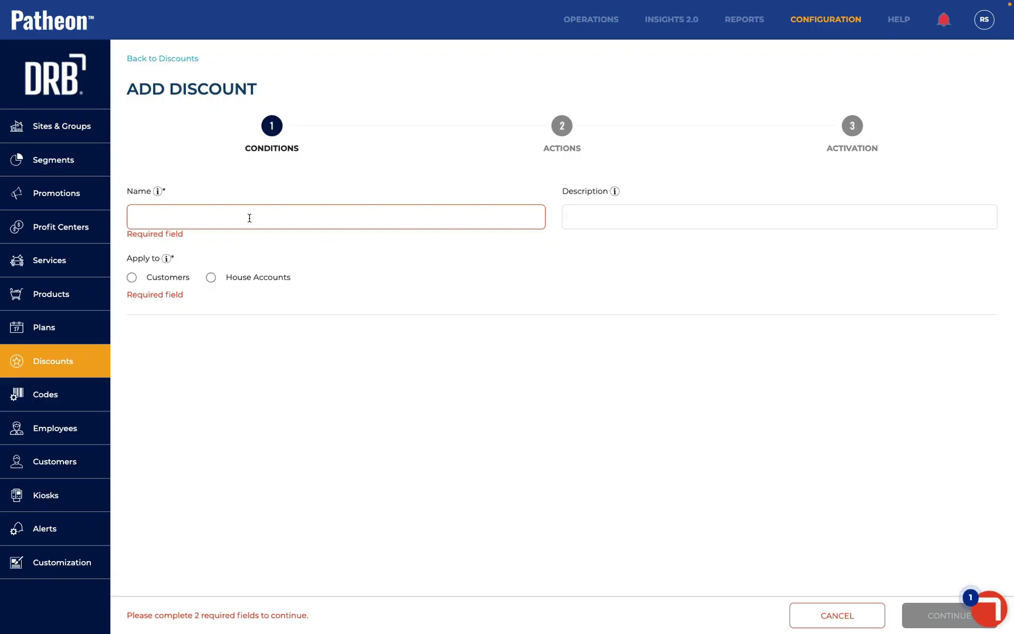
{"action": "left_click", "coordinate": [249, 218]}
{"action": "type", "text": "Free Good Reload"}
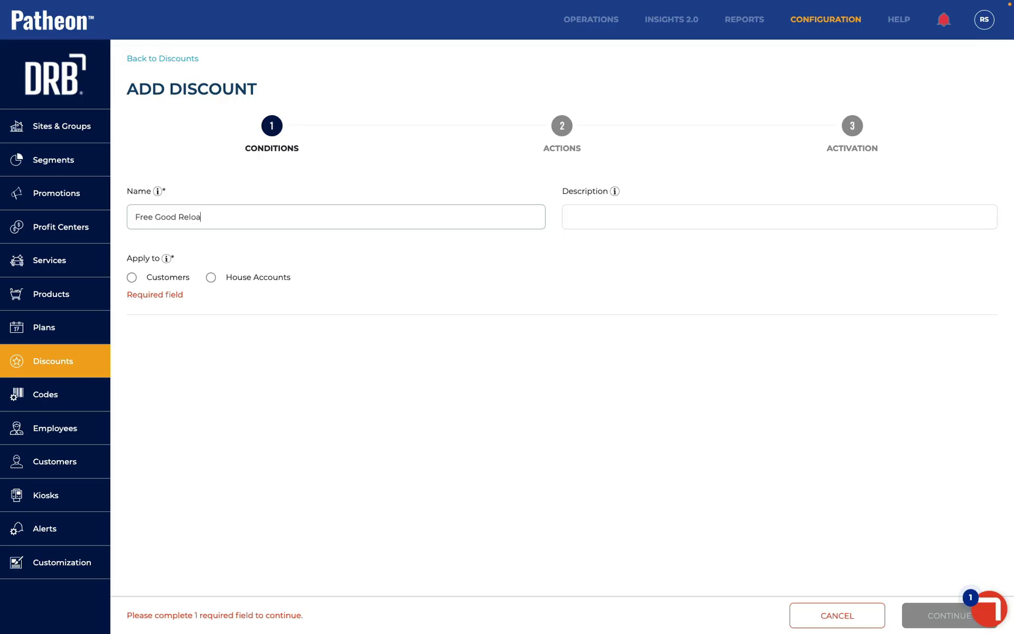
{"action": "left_click", "coordinate": [131, 277]}
{"action": "left_click", "coordinate": [278, 338]}
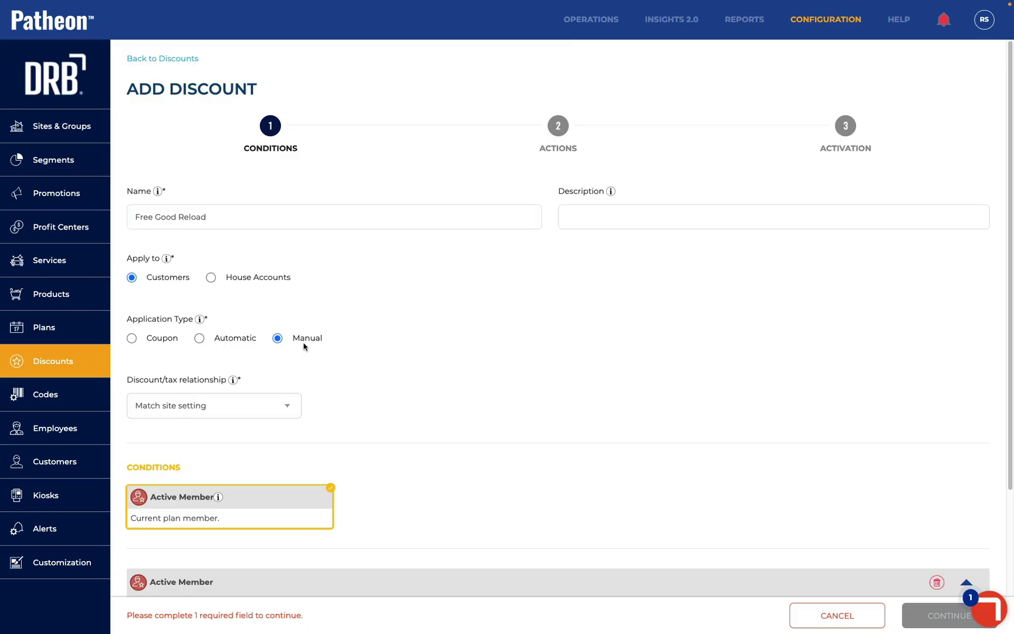
{"action": "scroll", "coordinate": [205, 531], "scroll_direction": "down", "scroll_amount": 2}
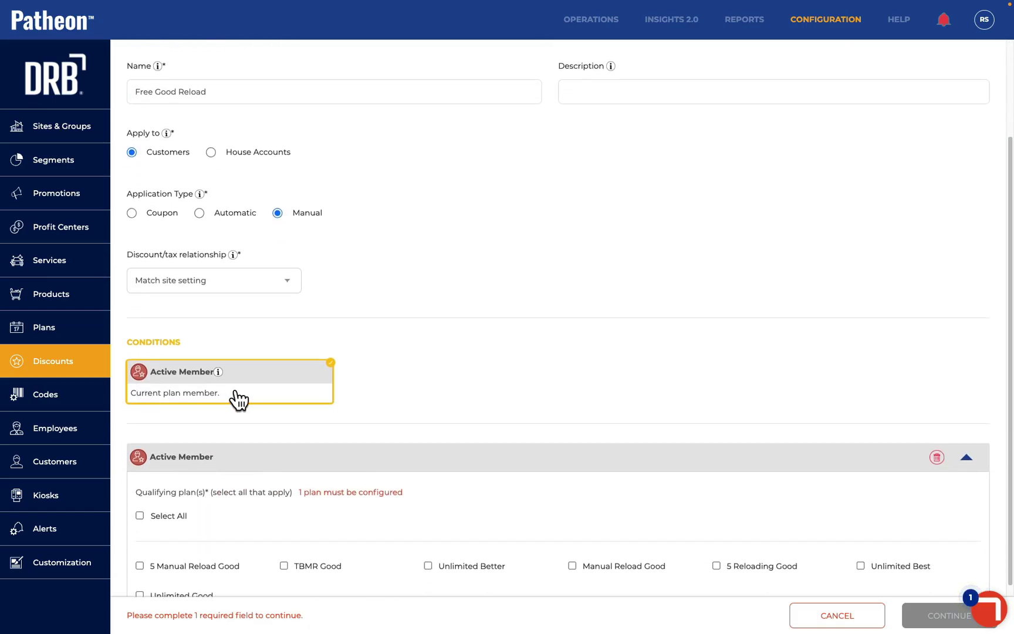
{"action": "scroll", "coordinate": [239, 401], "scroll_direction": "down", "scroll_amount": 1}
{"action": "scroll", "coordinate": [239, 401], "scroll_direction": "up", "scroll_amount": 1}
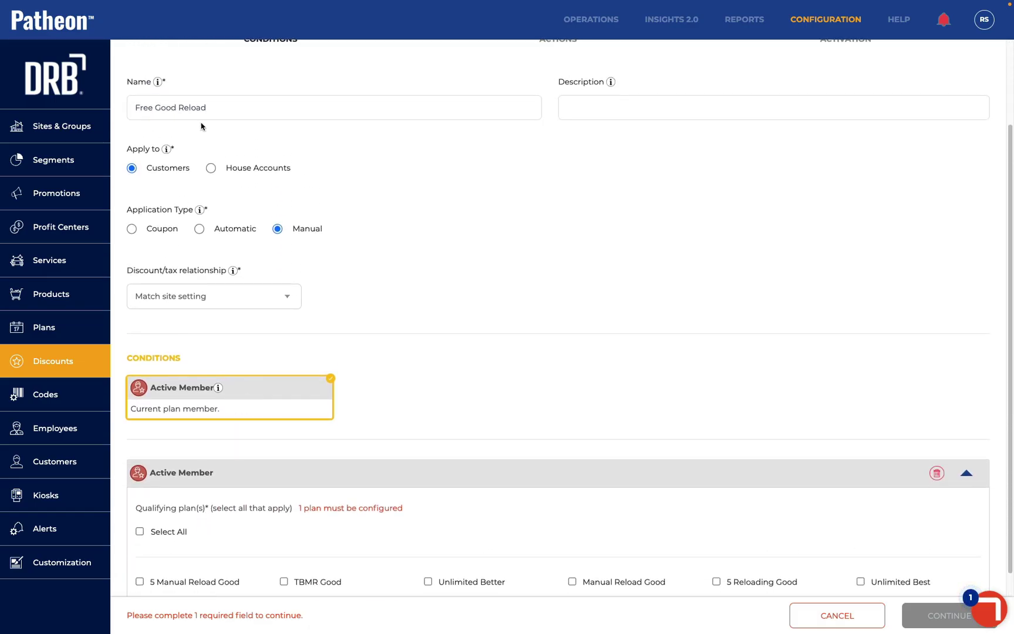
{"action": "scroll", "coordinate": [437, 500], "scroll_direction": "down", "scroll_amount": 1}
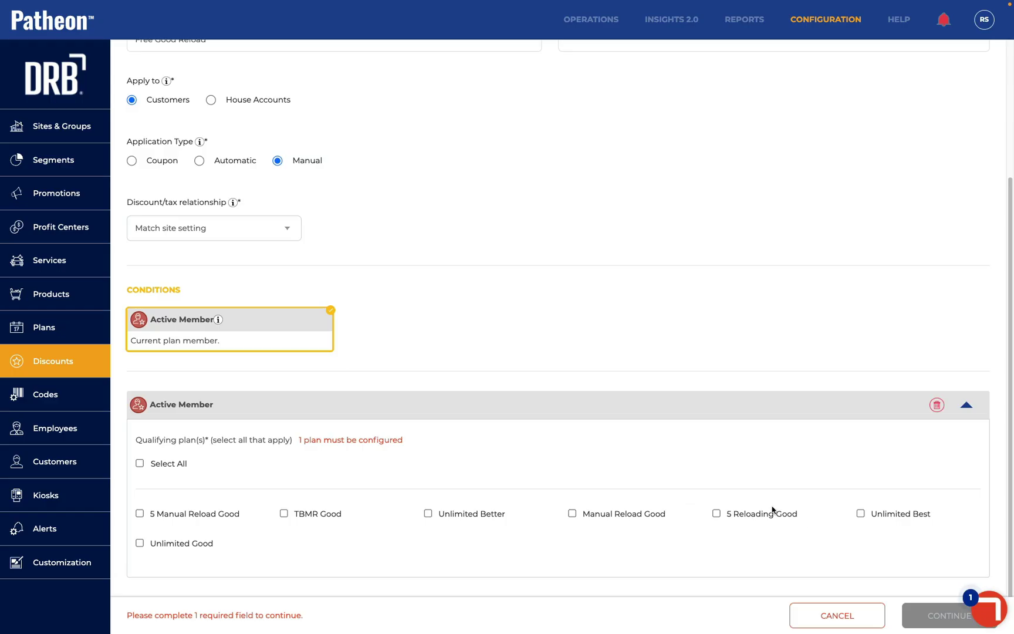
{"action": "left_click", "coordinate": [139, 542]}
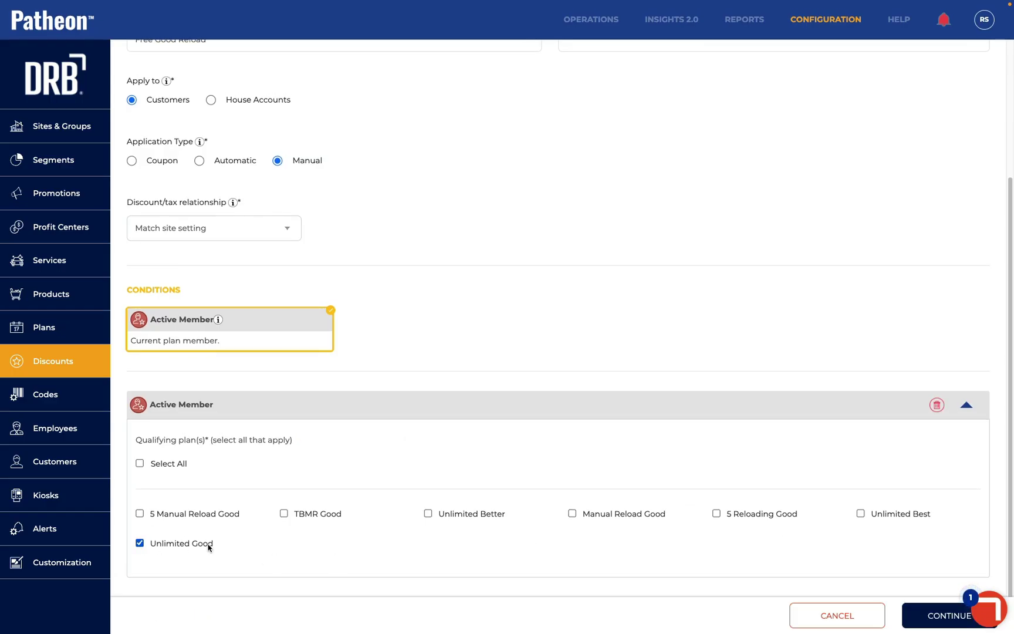
{"action": "left_click", "coordinate": [925, 613]}
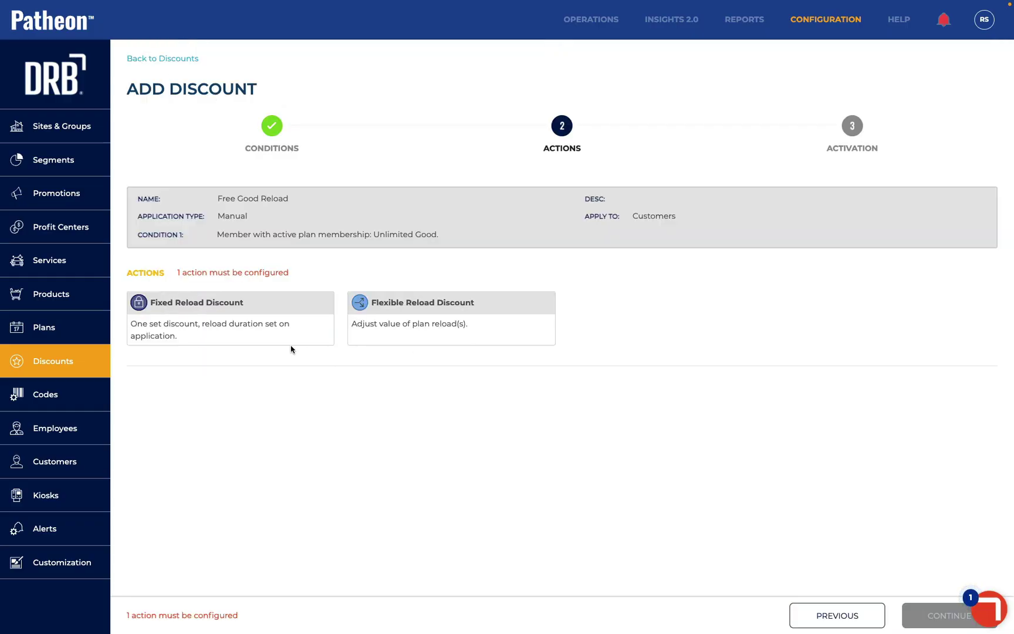
Try a Fixed Reload Discount with the price set to 0, then remove it
{"action": "left_click", "coordinate": [253, 324]}
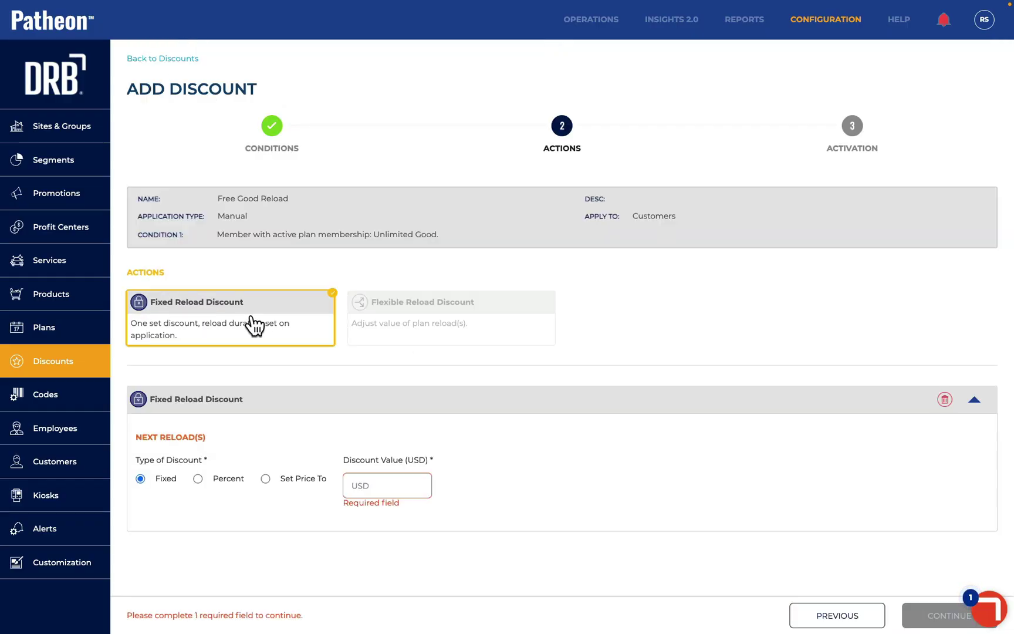
{"action": "left_click", "coordinate": [265, 479]}
{"action": "left_click", "coordinate": [355, 485]}
{"action": "type", "text": "0"}
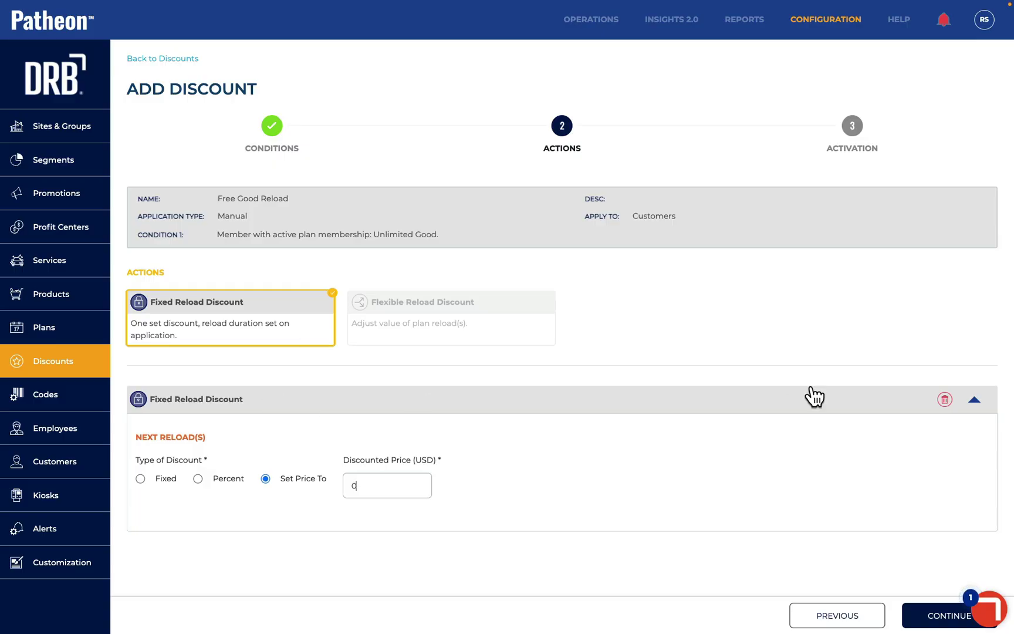
{"action": "left_click", "coordinate": [944, 400]}
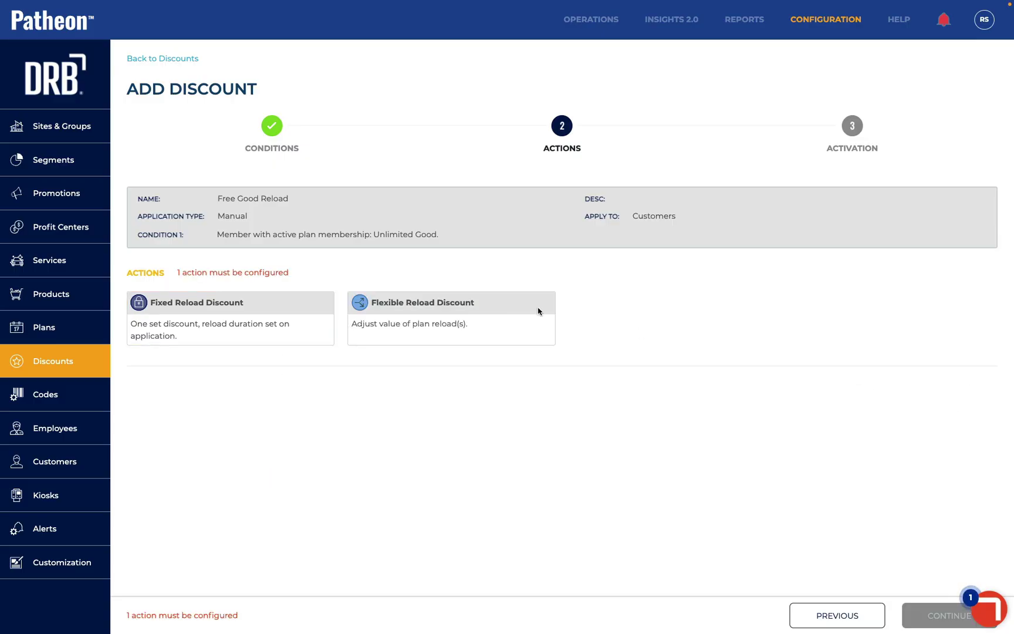
Try a Flexible Reload Discount with period 1 at 0 and period 2 at 5, then remove it
{"action": "left_click", "coordinate": [435, 327]}
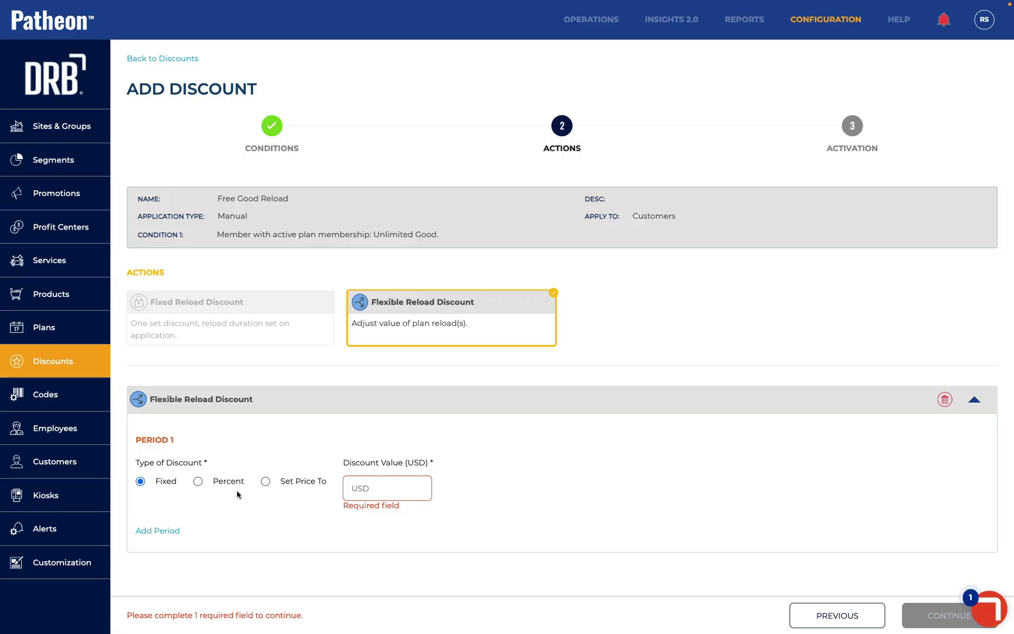
{"action": "left_click", "coordinate": [266, 482]}
{"action": "left_click", "coordinate": [361, 488]}
{"action": "type", "text": "0"}
{"action": "left_click", "coordinate": [157, 531]}
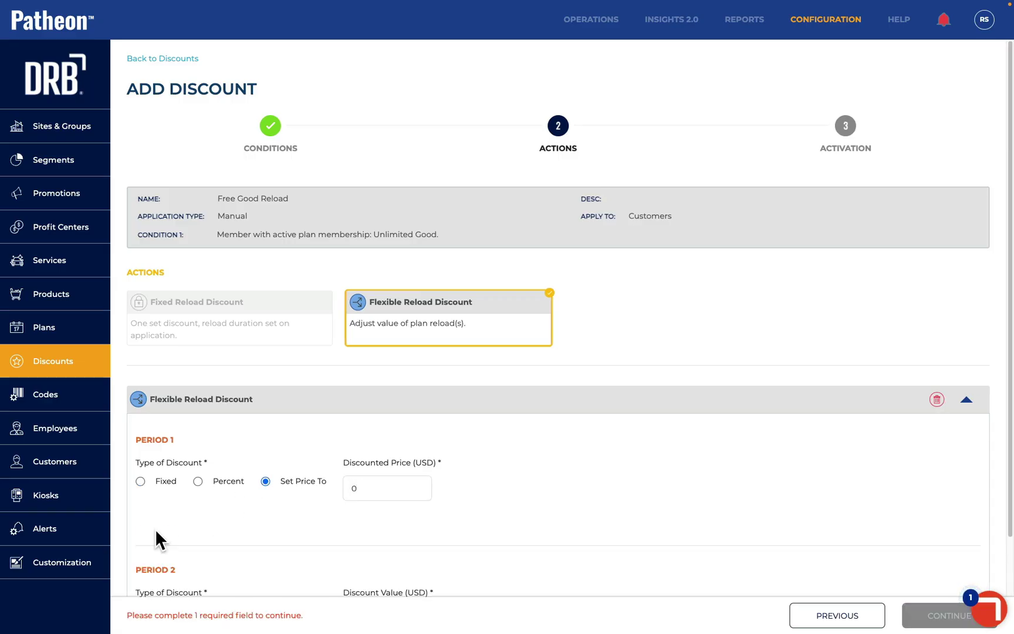
{"action": "scroll", "coordinate": [156, 530], "scroll_direction": "down", "scroll_amount": 1}
{"action": "scroll", "coordinate": [155, 533], "scroll_direction": "down", "scroll_amount": 1}
{"action": "left_click", "coordinate": [265, 506]}
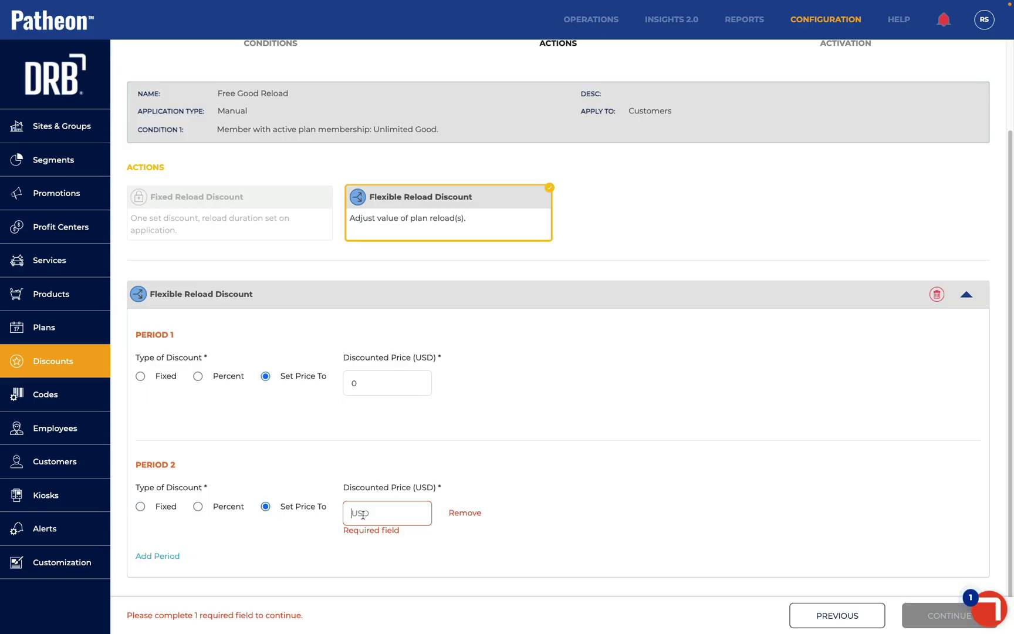
{"action": "left_click", "coordinate": [363, 515]}
{"action": "type", "text": "5"}
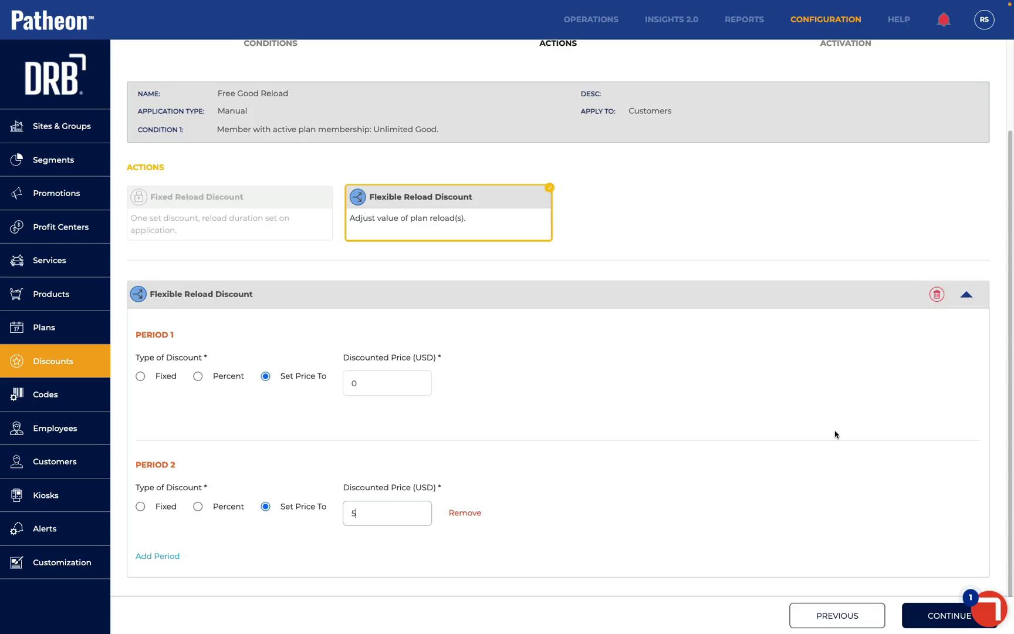
{"action": "left_click", "coordinate": [937, 295]}
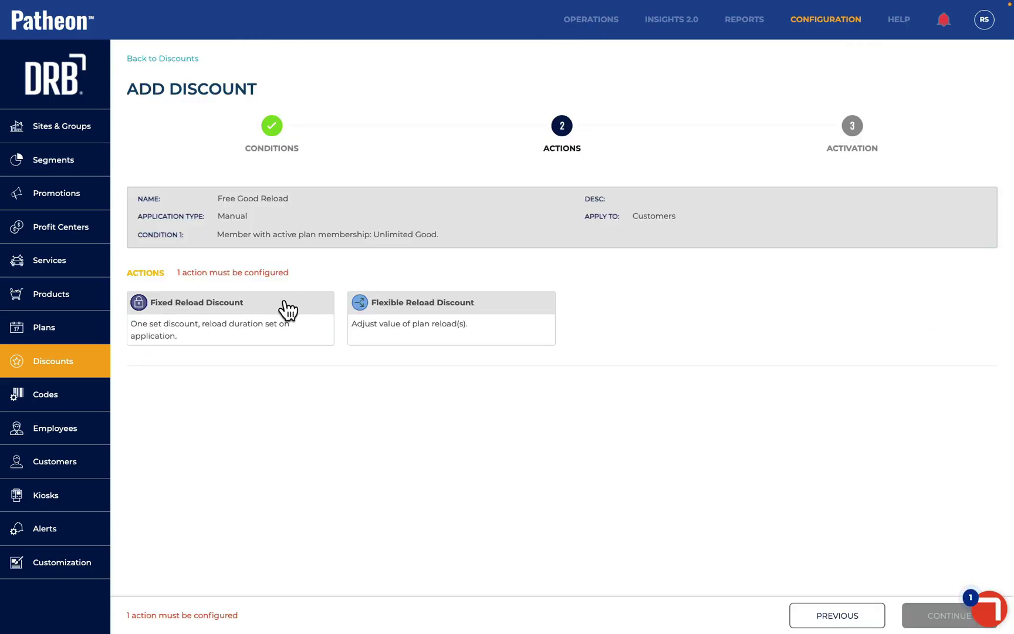
Set the action to a Fixed Reload Discount with Set Price To 0 and continue
{"action": "left_click", "coordinate": [267, 319]}
{"action": "left_click", "coordinate": [265, 478]}
{"action": "left_click", "coordinate": [370, 485]}
{"action": "type", "text": "0"}
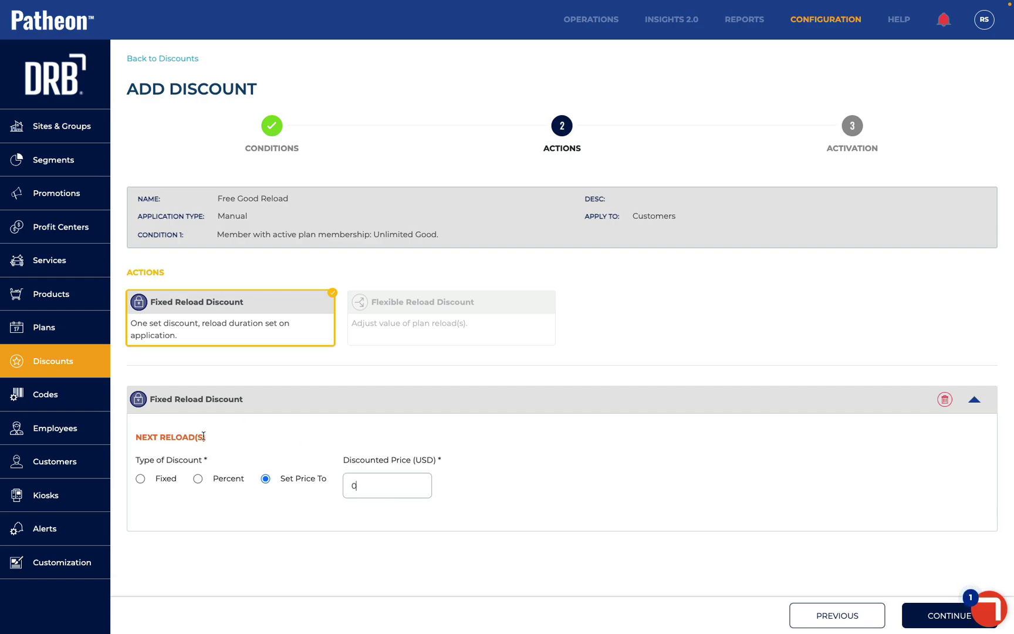
{"action": "left_click", "coordinate": [927, 621]}
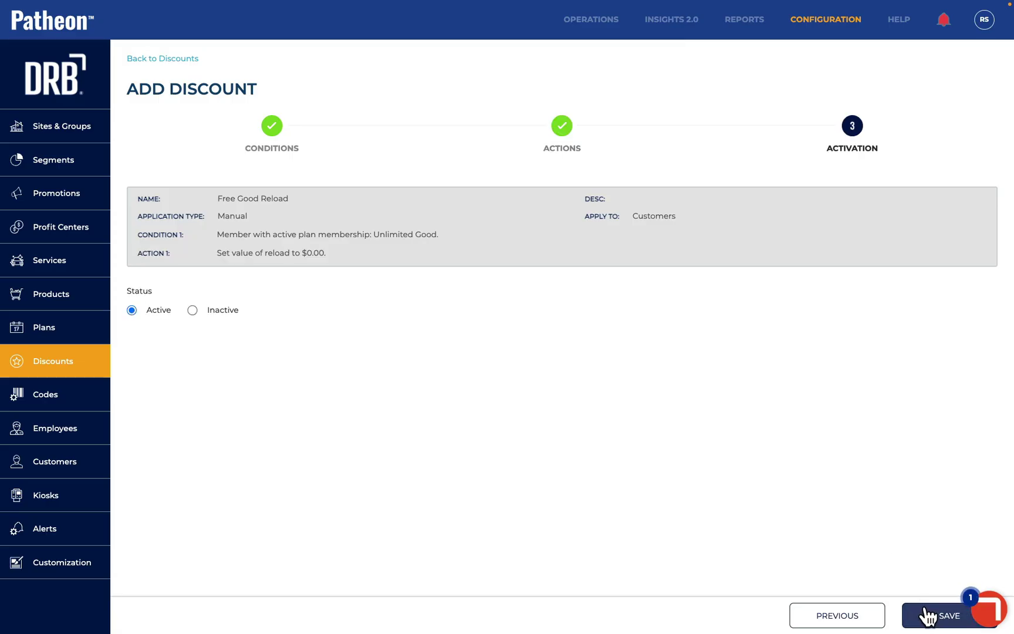
Save Free Good Reload and activate it at all ungrouped sites, including DRB Training Demo Site 1
{"action": "left_click", "coordinate": [927, 618]}
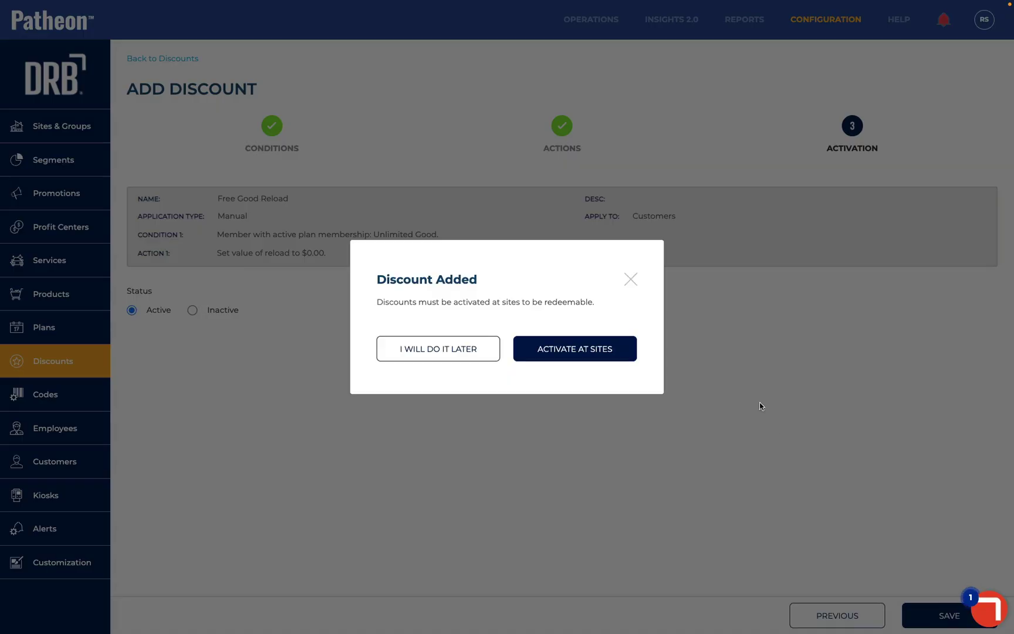
{"action": "left_click", "coordinate": [584, 348]}
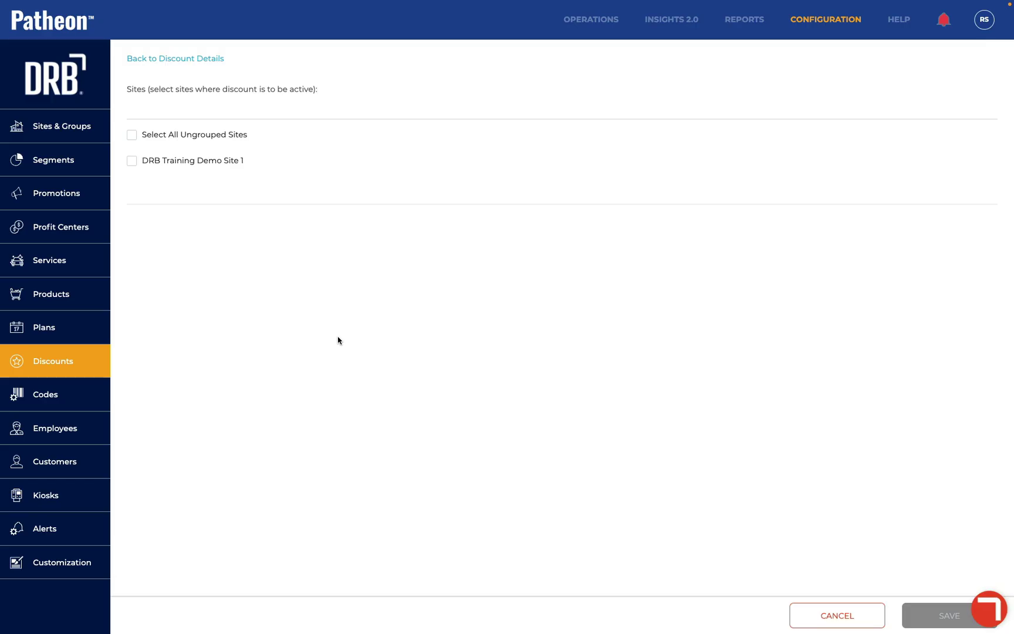
{"action": "left_click", "coordinate": [132, 134]}
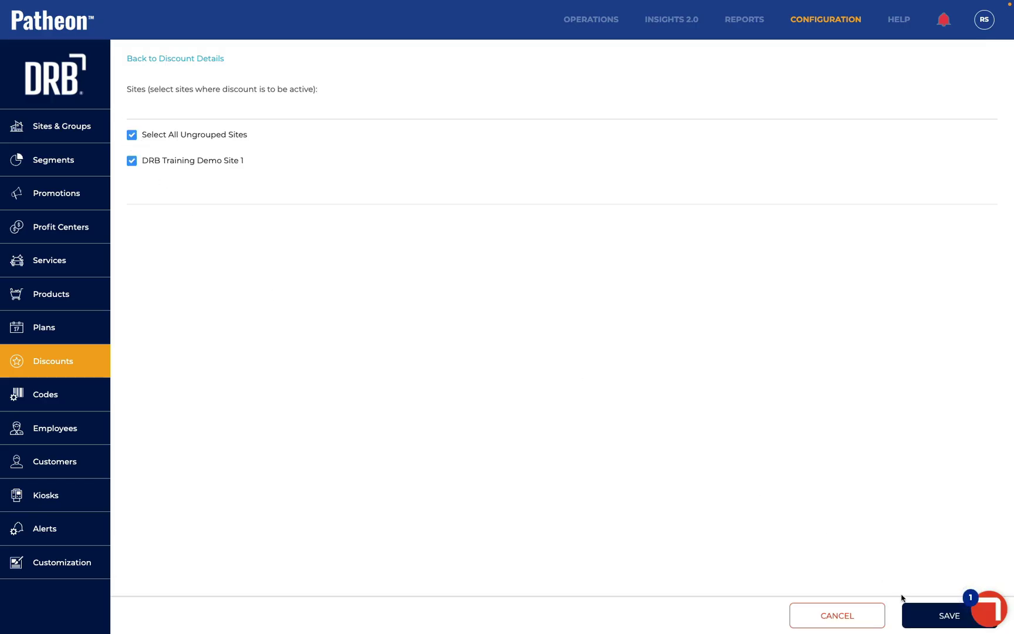
{"action": "left_click", "coordinate": [922, 617]}
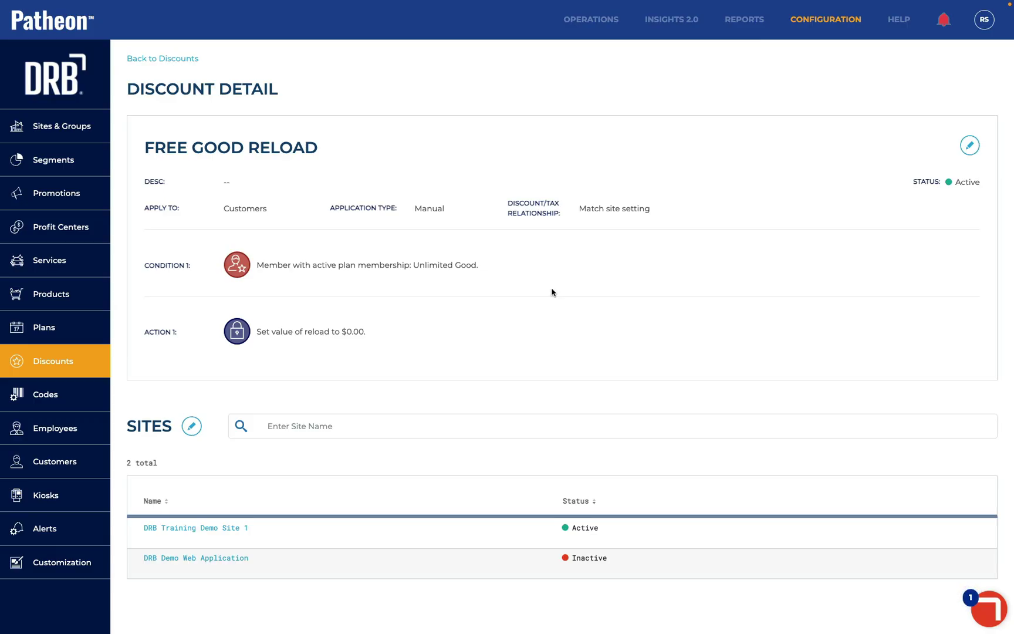
{"action": "left_click", "coordinate": [61, 461]}
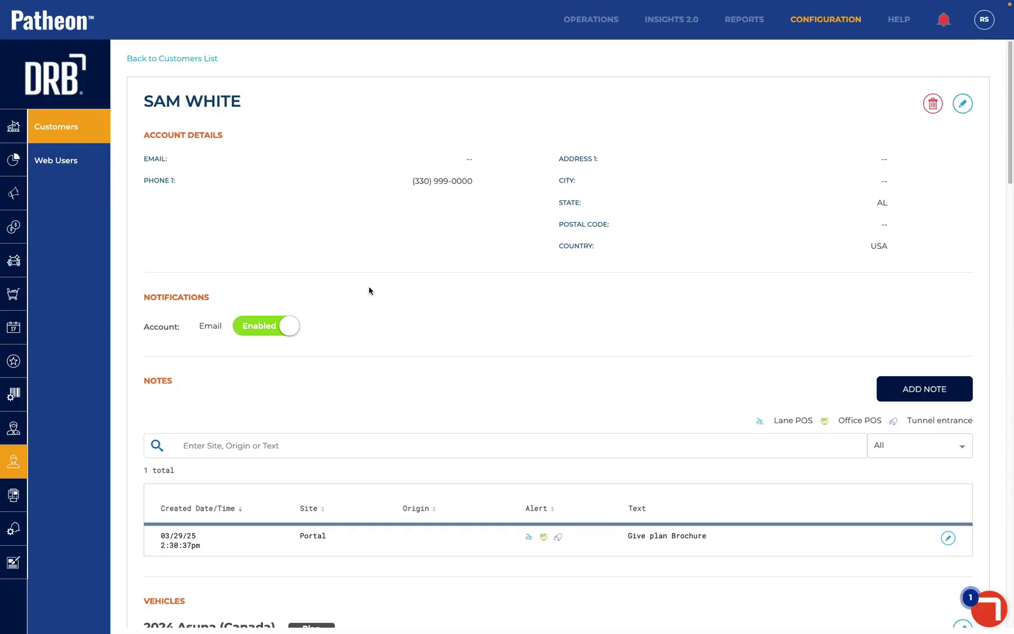
Add the Free Good Reload discount to the Unlimited Good plan for 2 reloads at $0.00
{"action": "scroll", "coordinate": [369, 291], "scroll_direction": "down", "scroll_amount": 20}
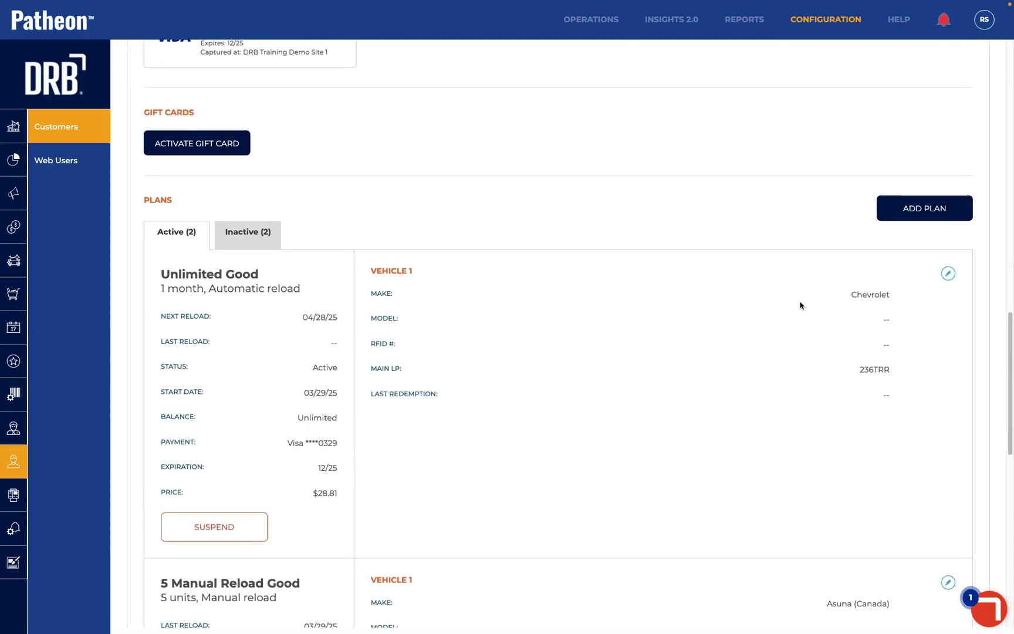
{"action": "left_click", "coordinate": [948, 273]}
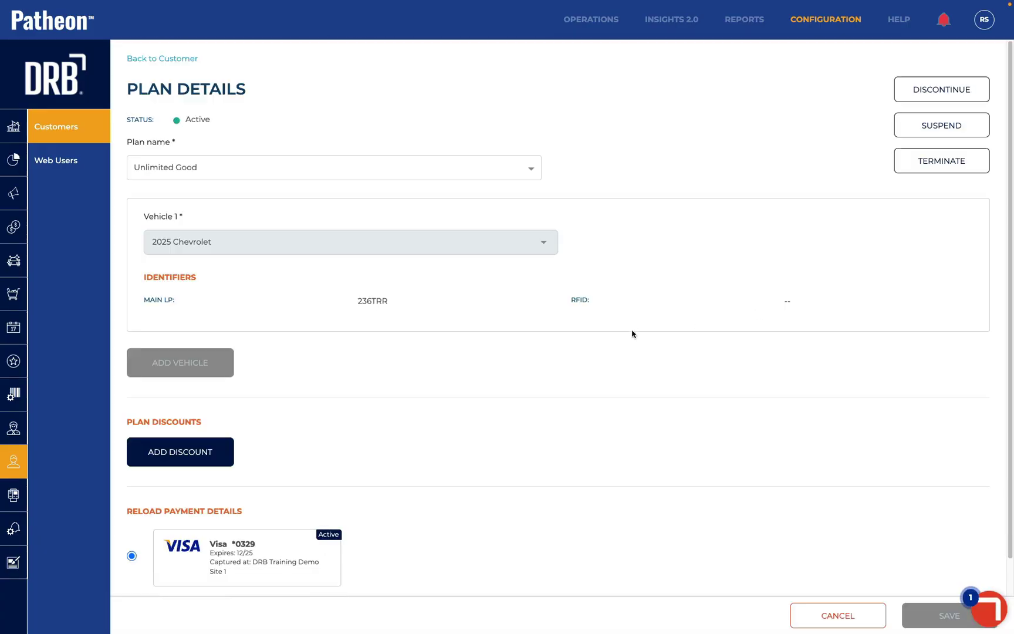
{"action": "scroll", "coordinate": [632, 333], "scroll_direction": "down", "scroll_amount": 1}
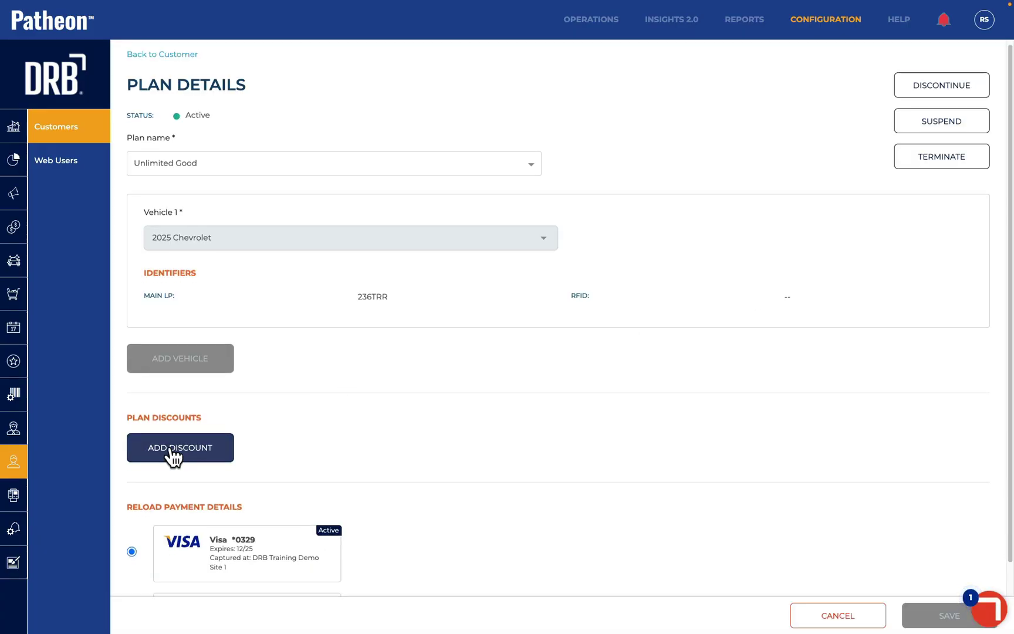
{"action": "left_click", "coordinate": [174, 452]}
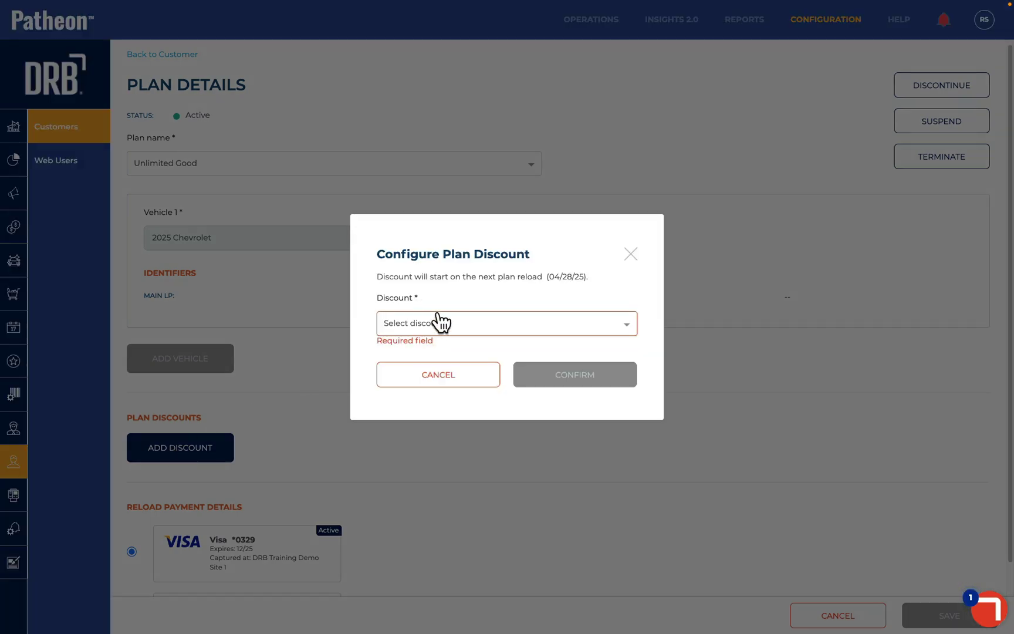
{"action": "left_click", "coordinate": [443, 330]}
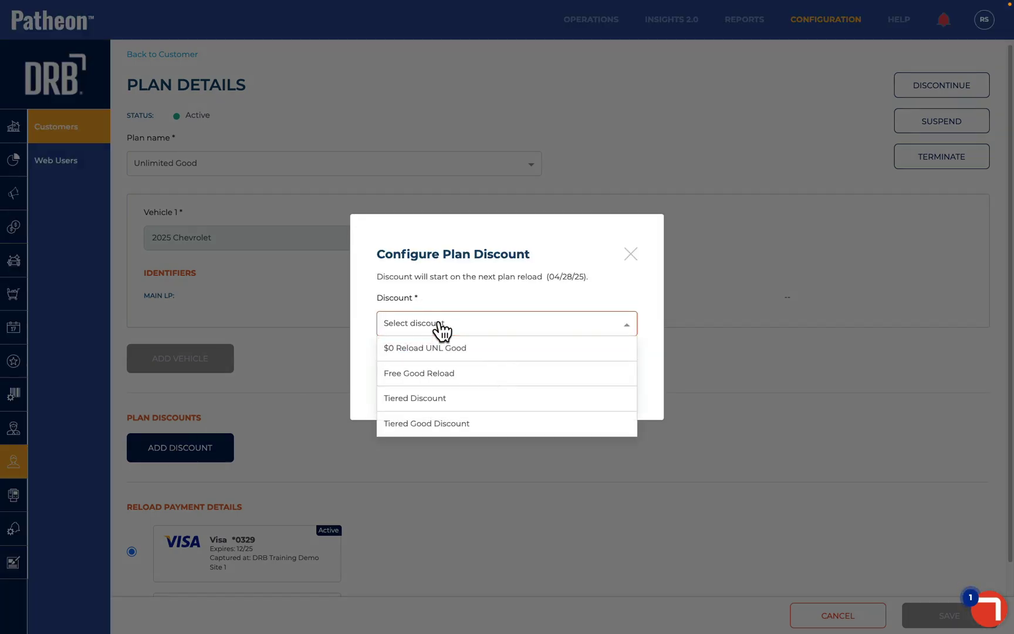
{"action": "left_click", "coordinate": [442, 380]}
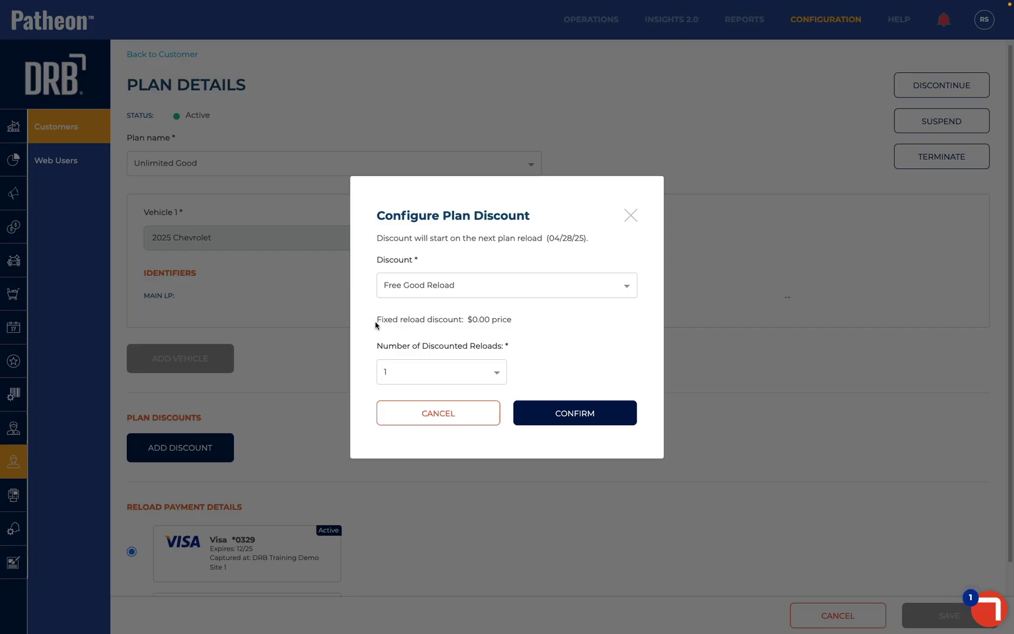
{"action": "left_click_drag", "start_coordinate": [385, 323], "coordinate": [469, 327]}
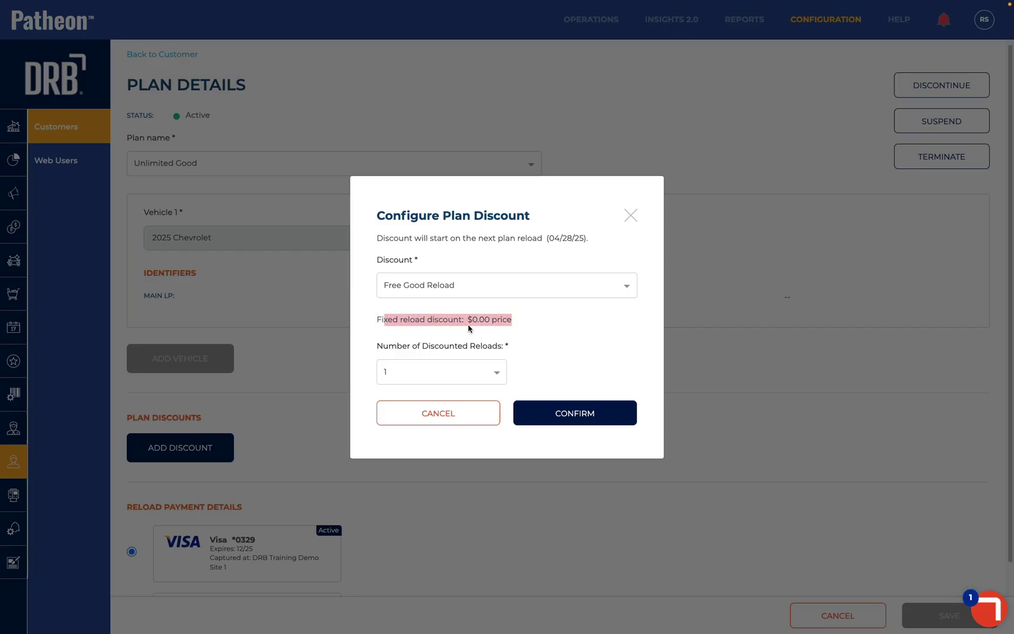
{"action": "left_click", "coordinate": [409, 380]}
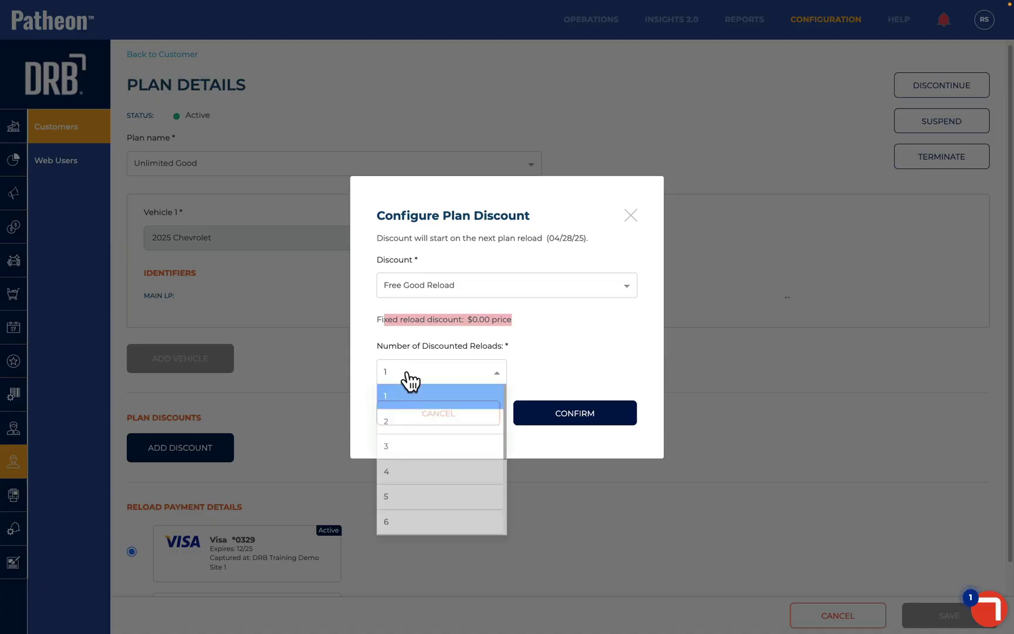
{"action": "left_click", "coordinate": [407, 420]}
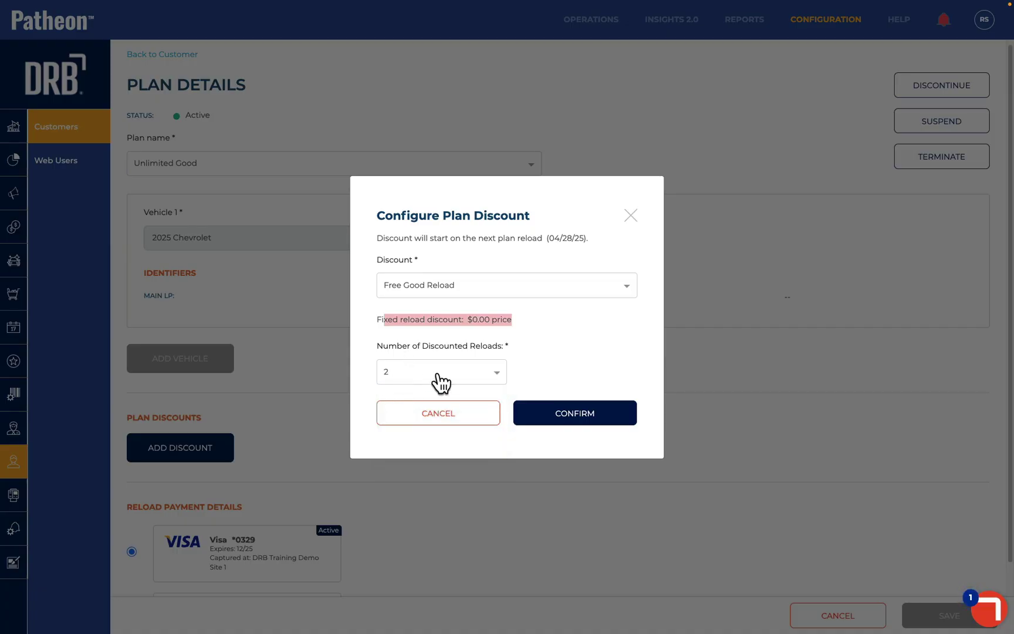
{"action": "left_click", "coordinate": [572, 416]}
{"action": "scroll", "coordinate": [528, 462], "scroll_direction": "down", "scroll_amount": 2}
{"action": "scroll", "coordinate": [526, 462], "scroll_direction": "down", "scroll_amount": 1}
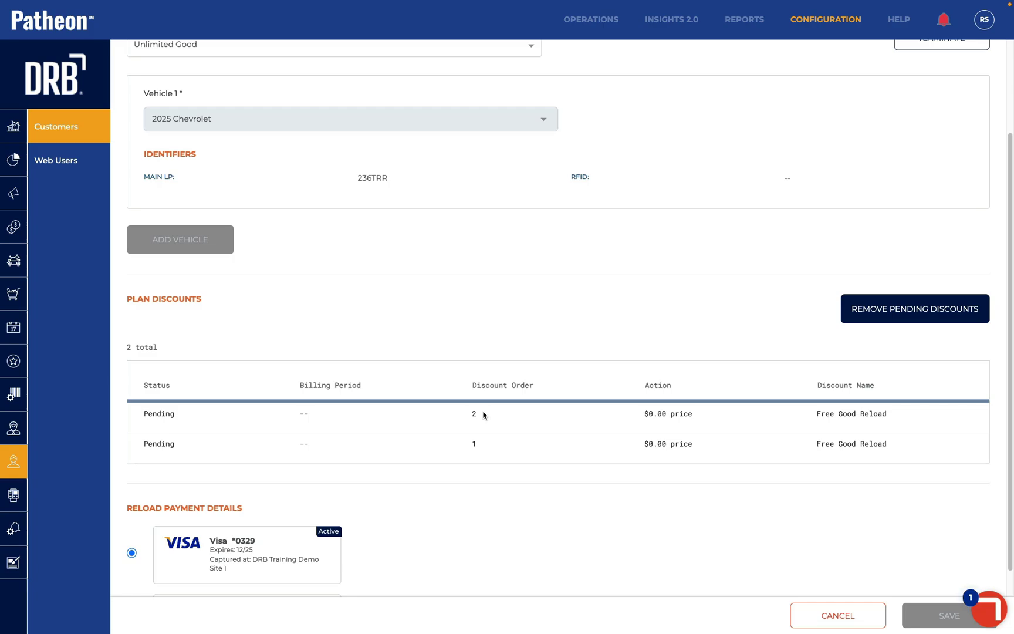
Remove the plan's two pending Free Good Reload discounts
{"action": "left_click", "coordinate": [890, 317]}
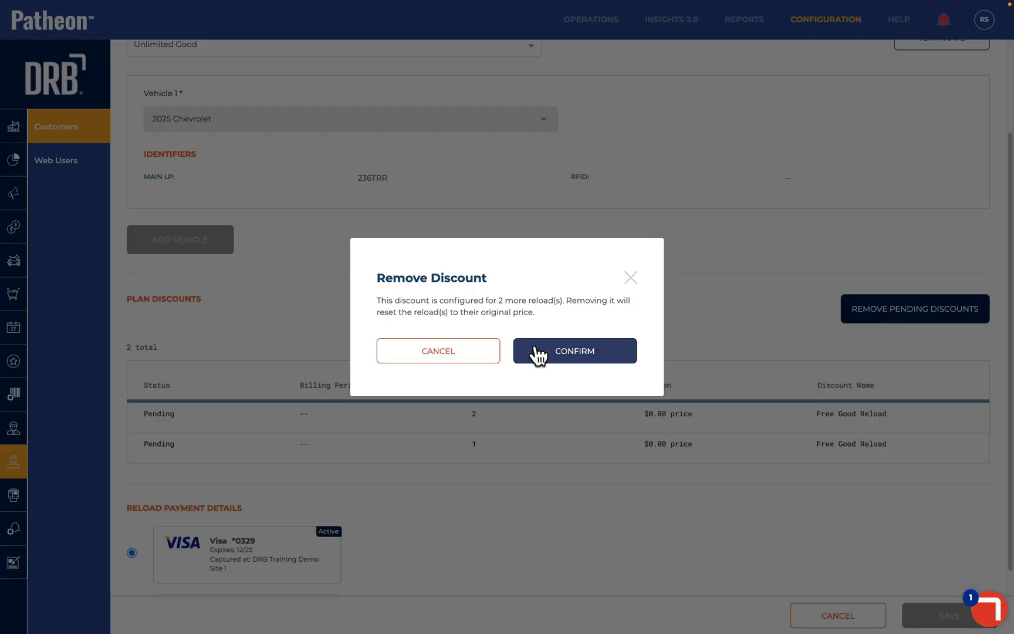
{"action": "left_click", "coordinate": [537, 352]}
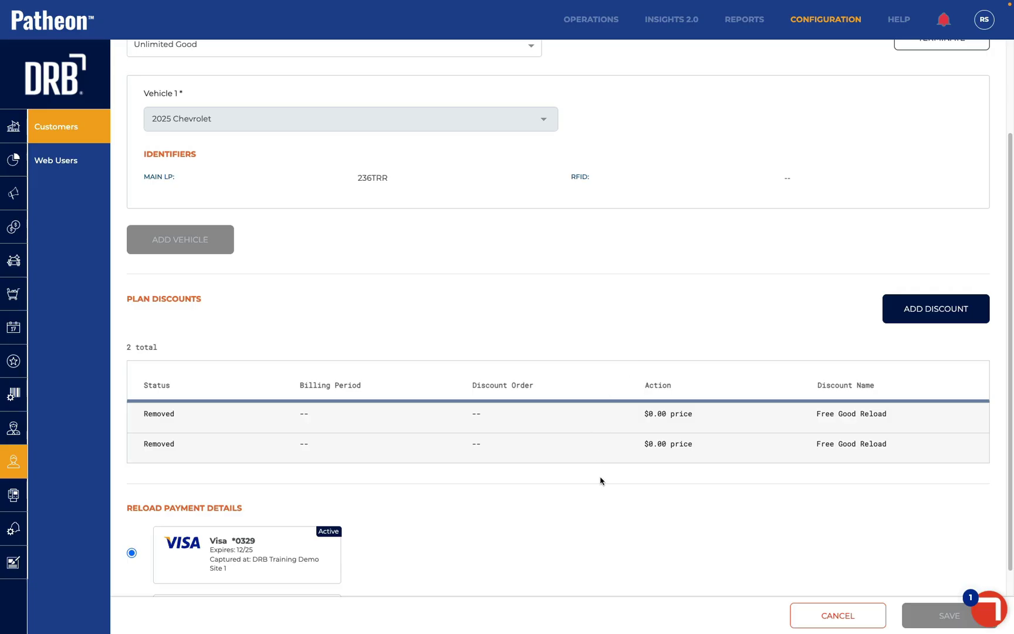
{"action": "scroll", "coordinate": [463, 314], "scroll_direction": "up", "scroll_amount": 3}
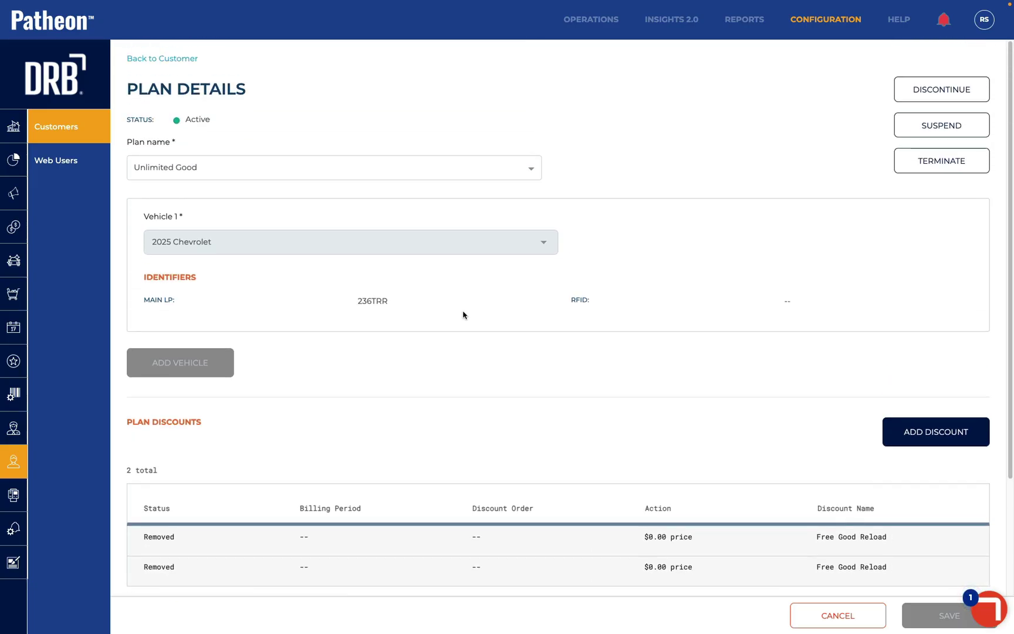
{"action": "scroll", "coordinate": [463, 314], "scroll_direction": "down", "scroll_amount": 3}
{"action": "scroll", "coordinate": [463, 314], "scroll_direction": "down", "scroll_amount": 2}
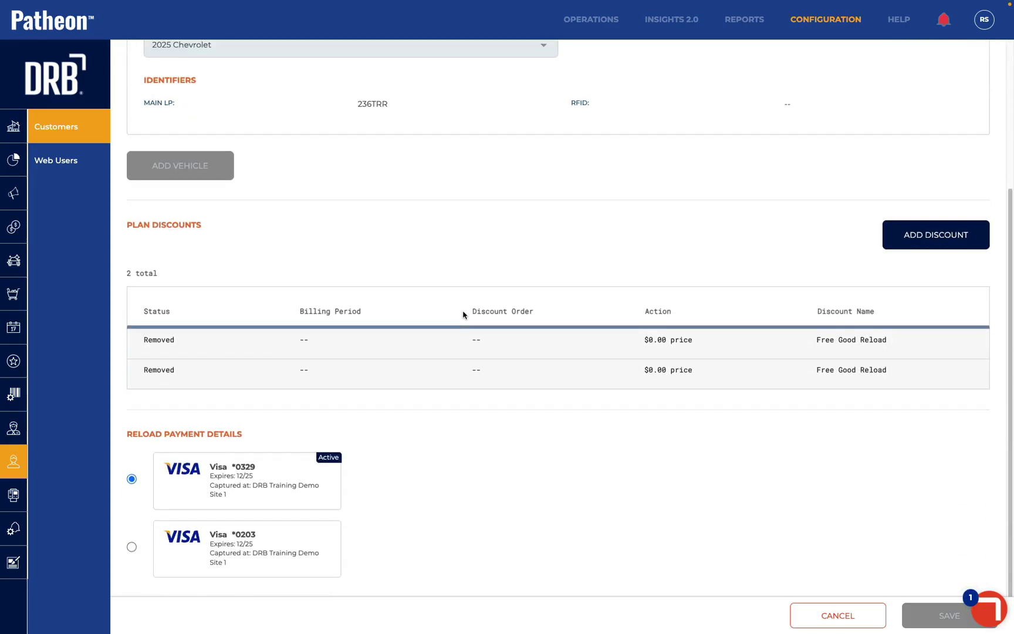
Add one Free Good Reload discount to the Unlimited Good plan for a single reload
{"action": "left_click", "coordinate": [921, 244]}
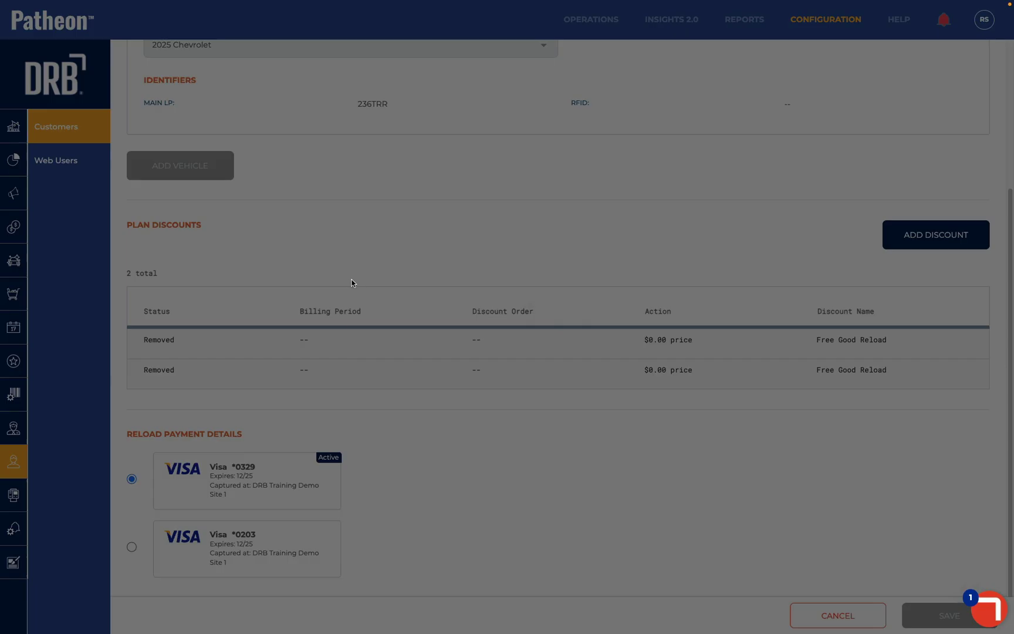
{"action": "left_click", "coordinate": [430, 330]}
{"action": "left_click", "coordinate": [432, 382]}
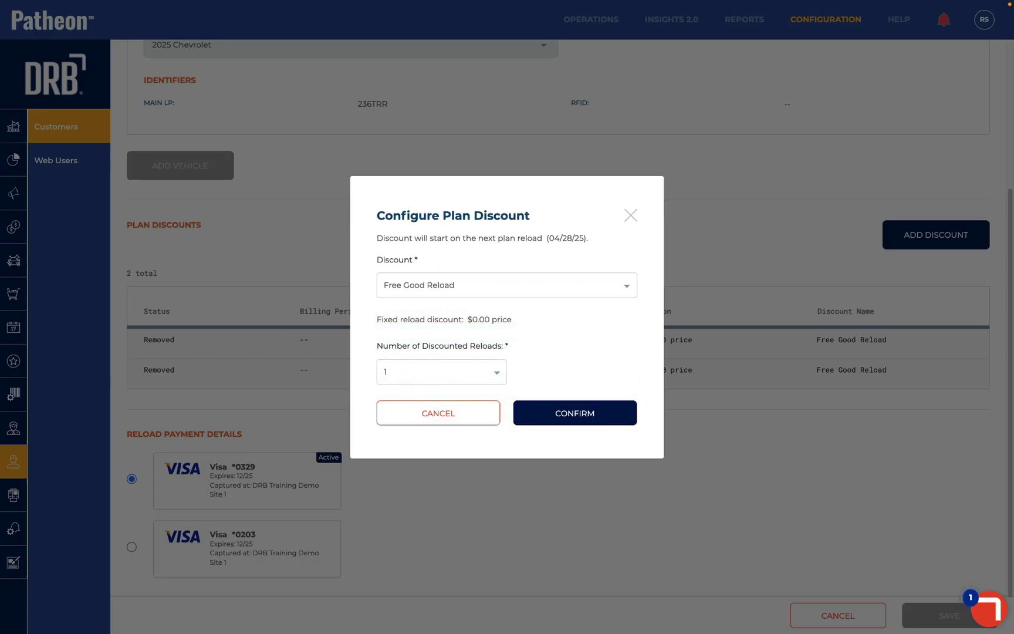
{"action": "left_click", "coordinate": [550, 420]}
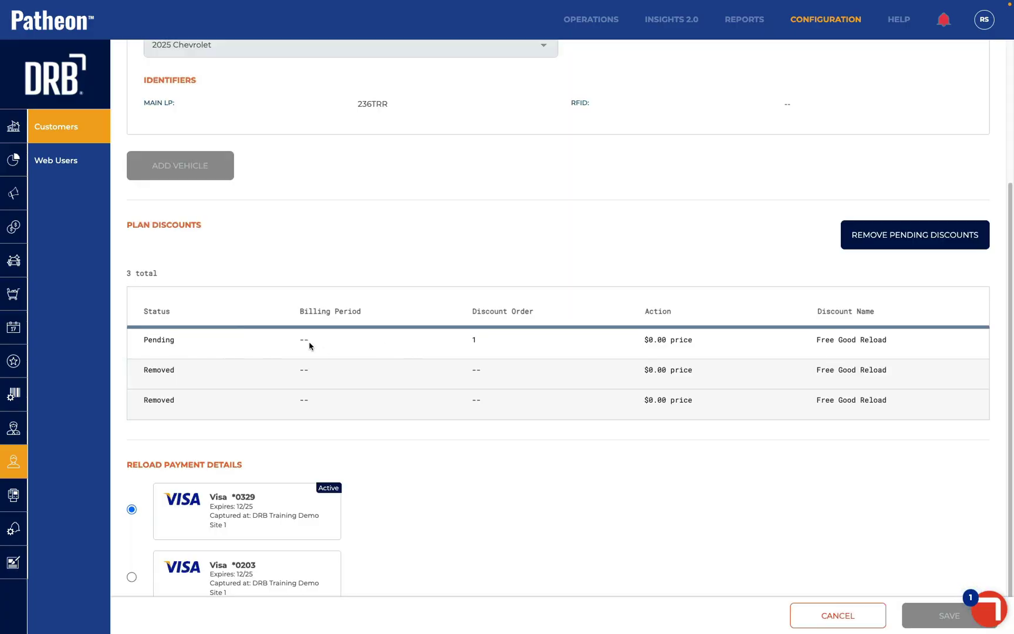
{"action": "scroll", "coordinate": [417, 234], "scroll_direction": "up", "scroll_amount": 1}
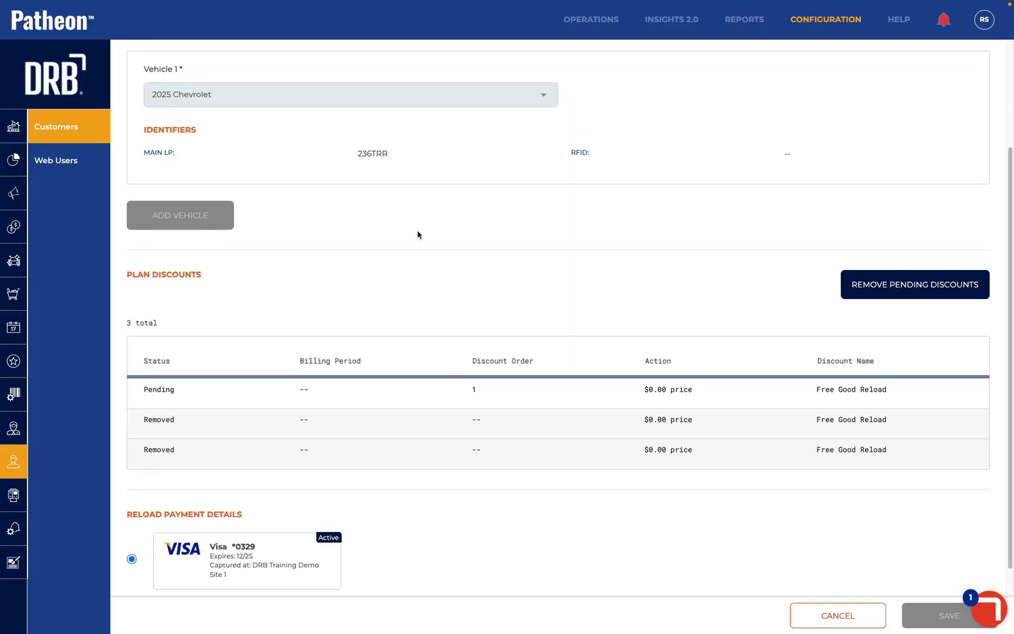
{"action": "scroll", "coordinate": [321, 405], "scroll_direction": "up", "scroll_amount": 3}
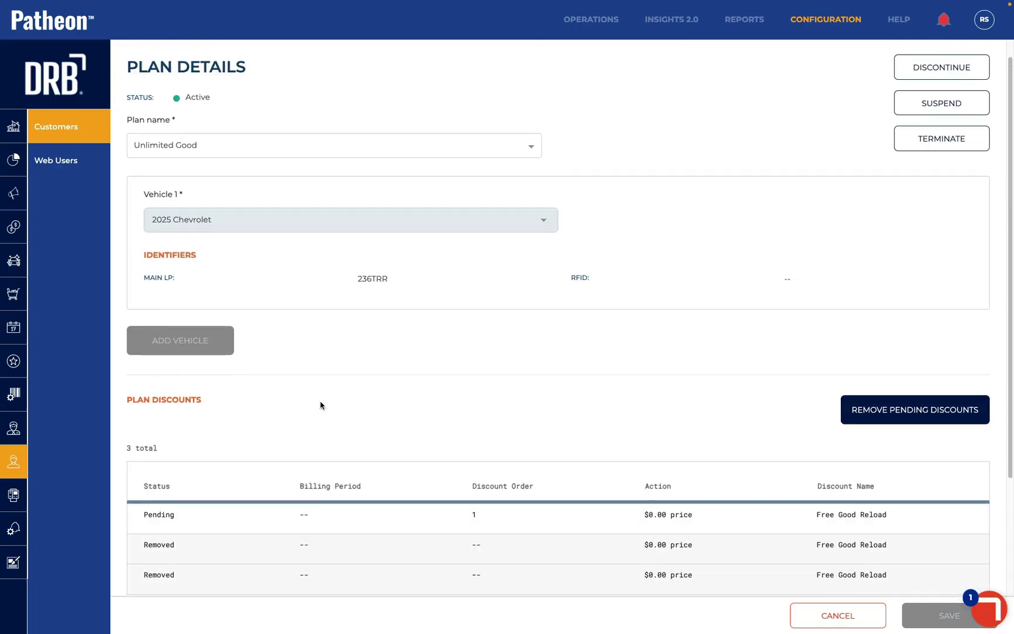
Return to the customer record and review the plan's $0.00 price under Plans
{"action": "left_click", "coordinate": [178, 60]}
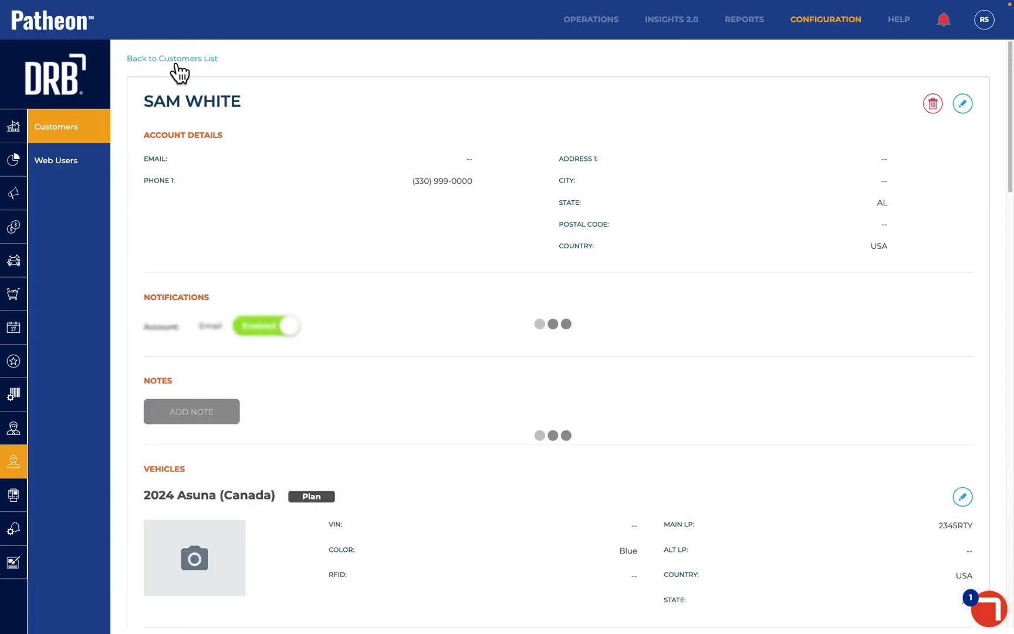
{"action": "scroll", "coordinate": [264, 504], "scroll_direction": "down", "scroll_amount": 5}
{"action": "scroll", "coordinate": [264, 502], "scroll_direction": "down", "scroll_amount": 12}
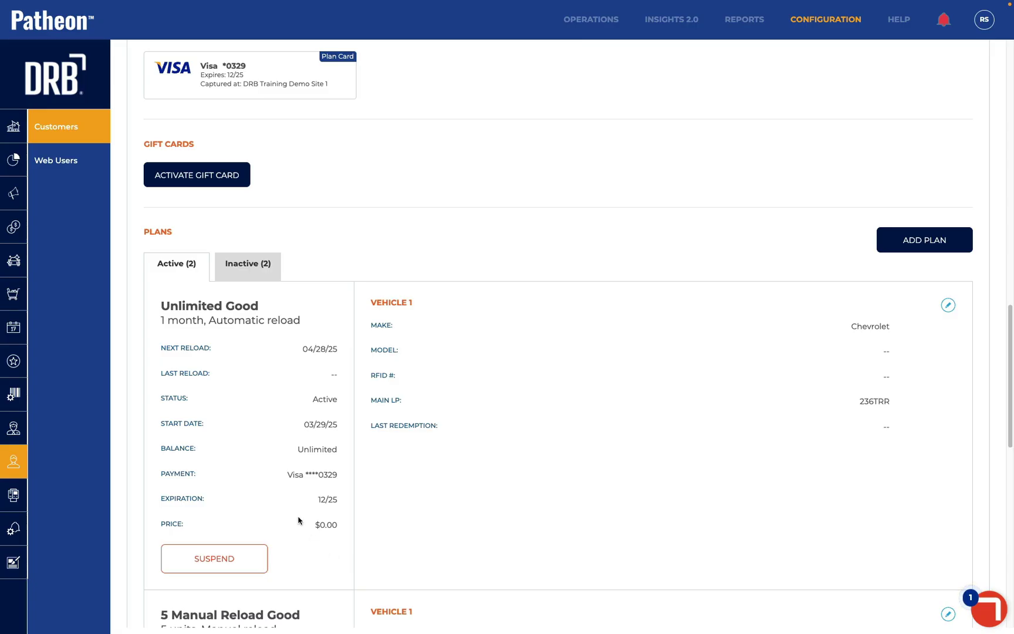
{"action": "left_click_drag", "start_coordinate": [315, 522], "coordinate": [343, 525]}
{"action": "scroll", "coordinate": [663, 332], "scroll_direction": "up", "scroll_amount": 2}
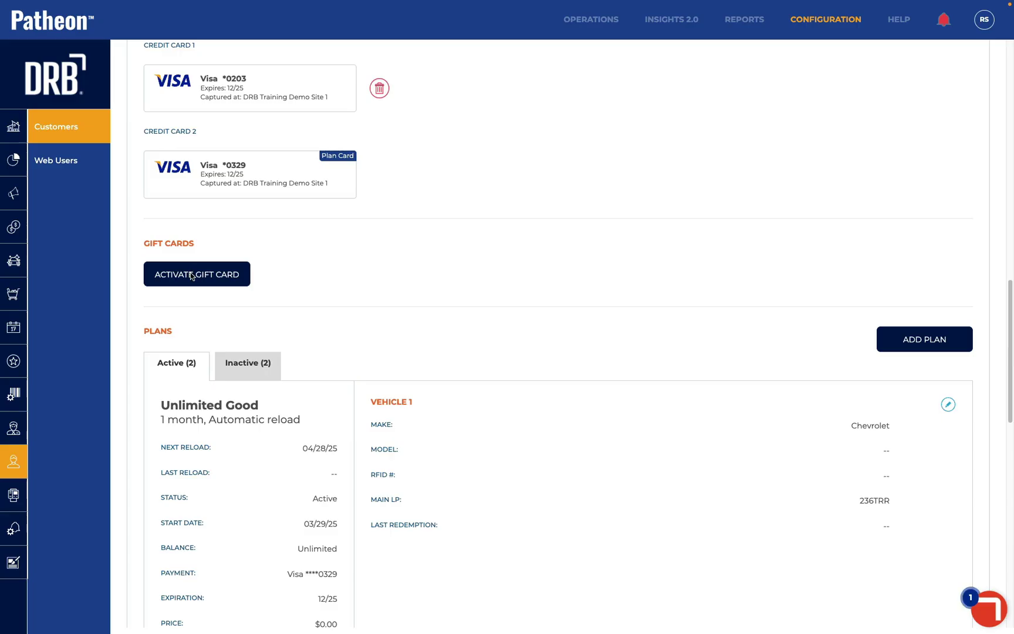
Start a gift card activation at DRB Training Demo Site 1 and paste the card code
{"action": "left_click", "coordinate": [191, 275]}
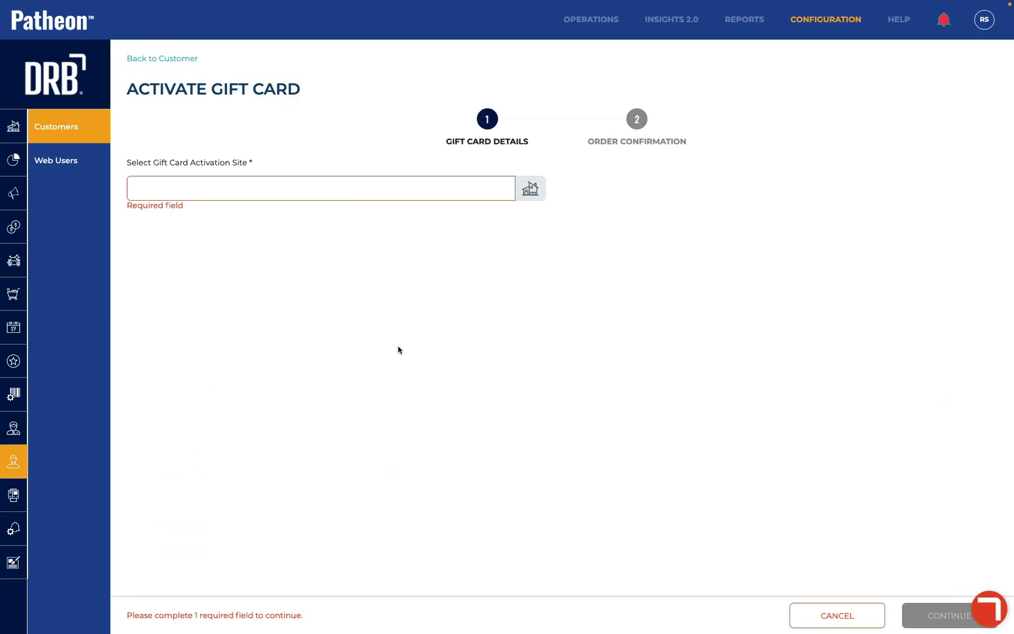
{"action": "left_click", "coordinate": [335, 187]}
{"action": "left_click", "coordinate": [334, 353]}
{"action": "left_click", "coordinate": [420, 417]}
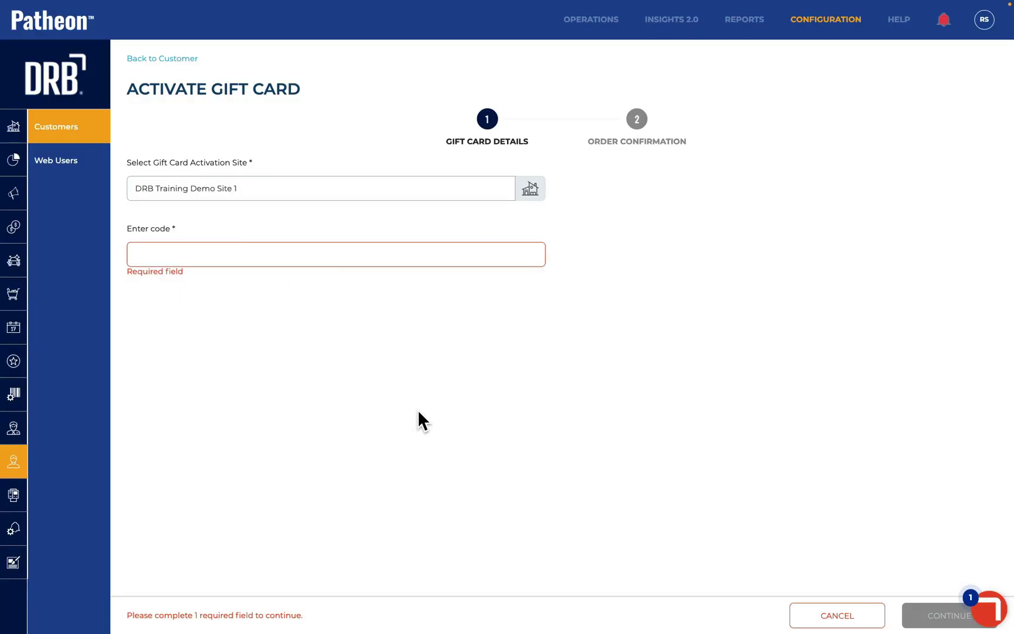
{"action": "left_click", "coordinate": [315, 253]}
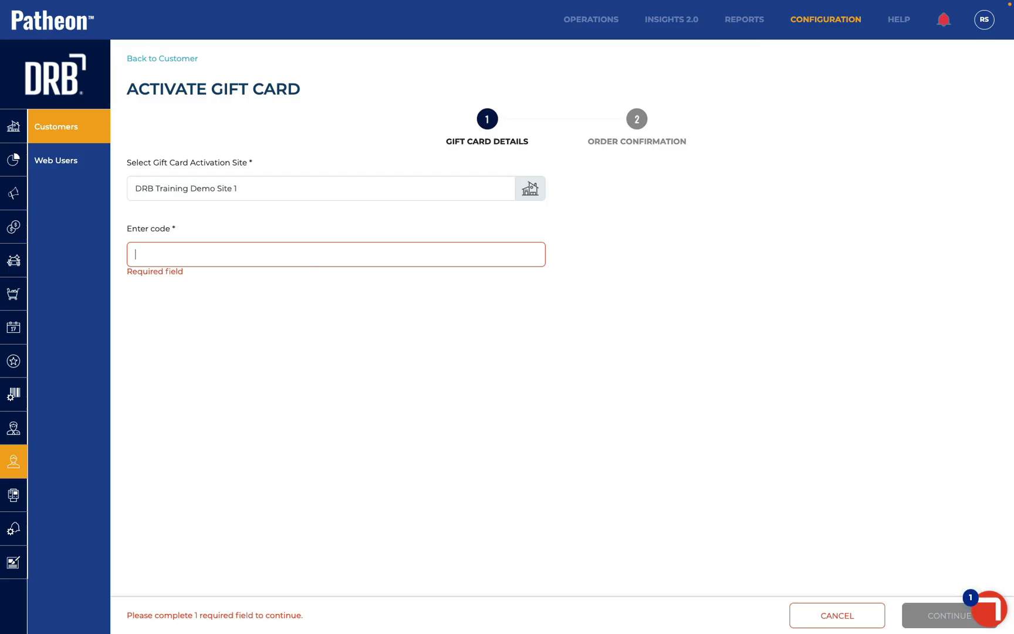
{"action": "type", "text": "80S6COA"}
{"action": "left_click", "coordinate": [942, 613]}
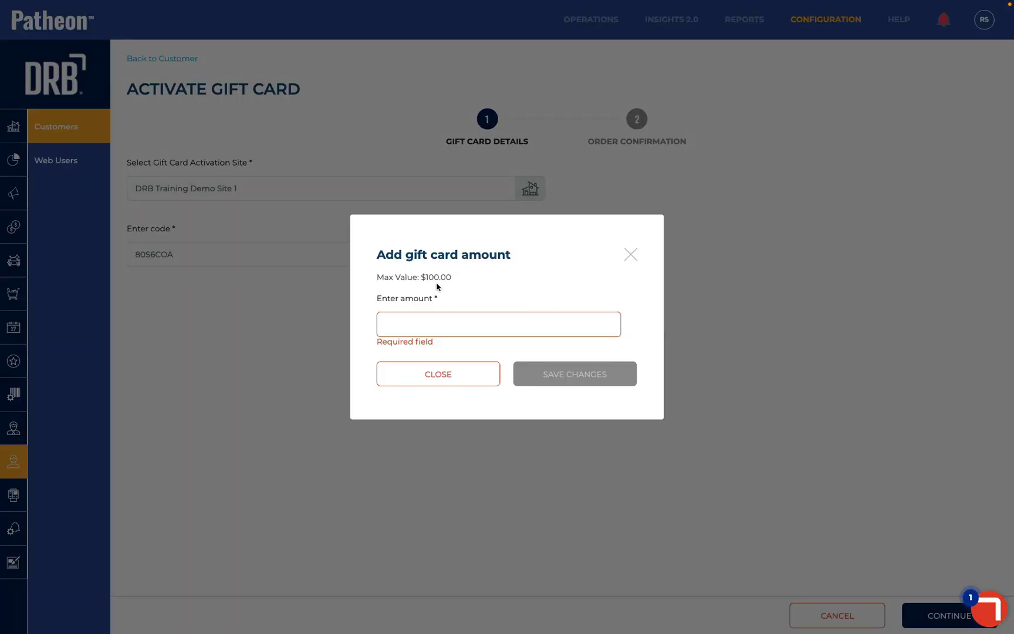
Set the Comp GC gift card amount to $10.00 and confirm the $0.00 order
{"action": "left_click_drag", "start_coordinate": [407, 276], "coordinate": [467, 287]}
{"action": "left_click", "coordinate": [453, 282]}
{"action": "left_click", "coordinate": [421, 325]}
{"action": "type", "text": "10"}
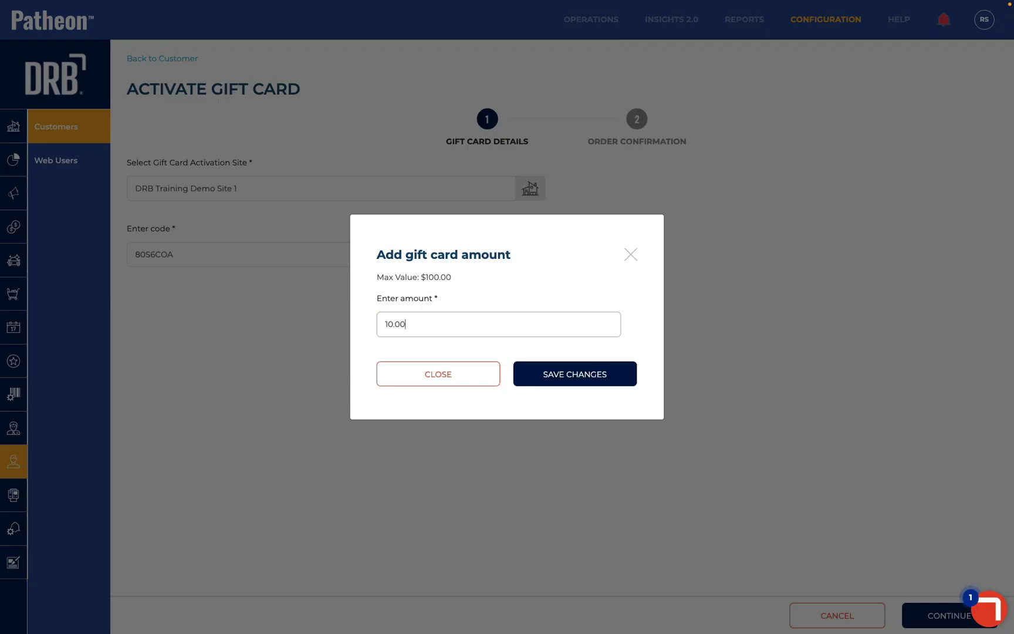
{"action": "left_click", "coordinate": [546, 372]}
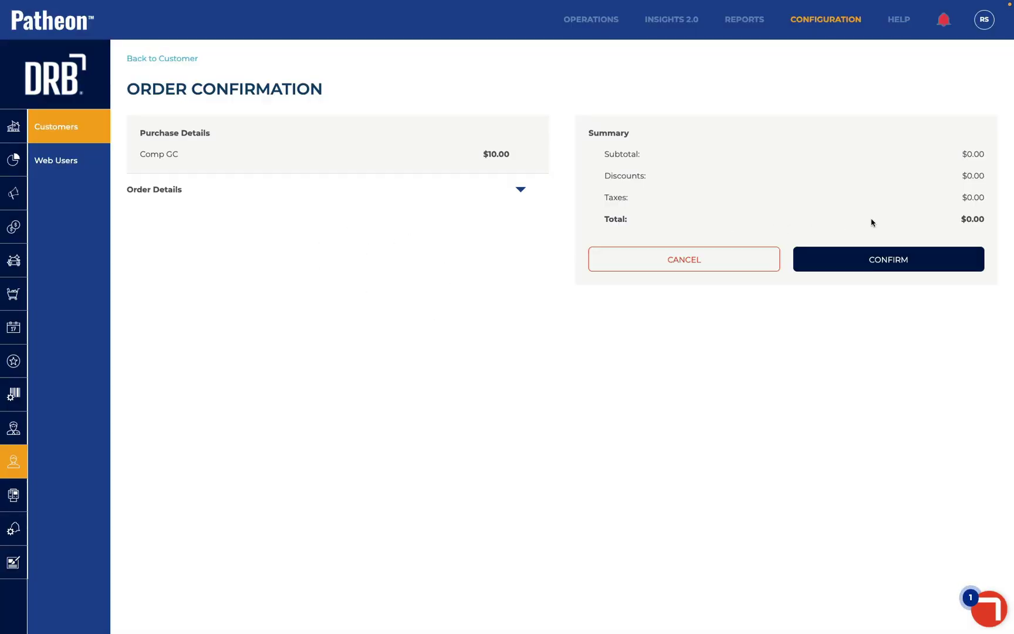
{"action": "left_click", "coordinate": [893, 262]}
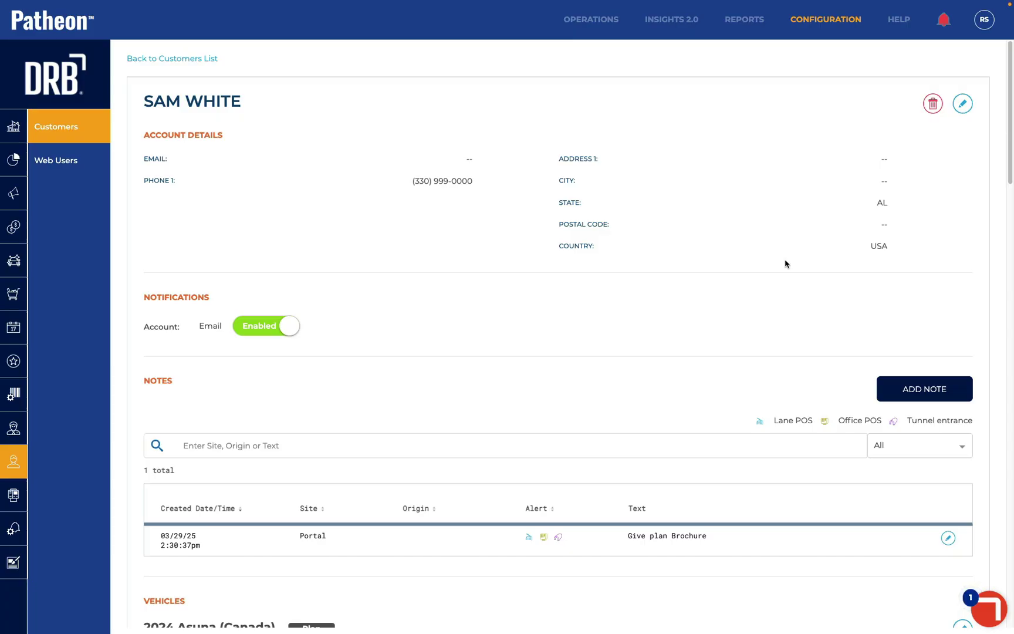
Add a 2023 American Motors vehicle with RFID 22222+909000 to the customer's record
{"action": "scroll", "coordinate": [785, 264], "scroll_direction": "down", "scroll_amount": 15}
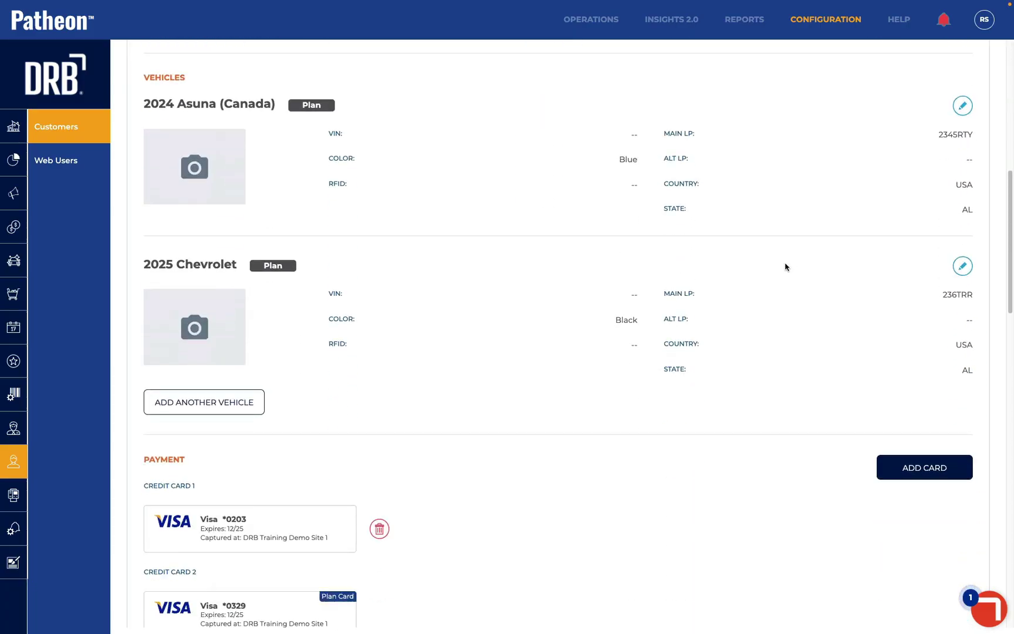
{"action": "scroll", "coordinate": [785, 267], "scroll_direction": "down", "scroll_amount": 5}
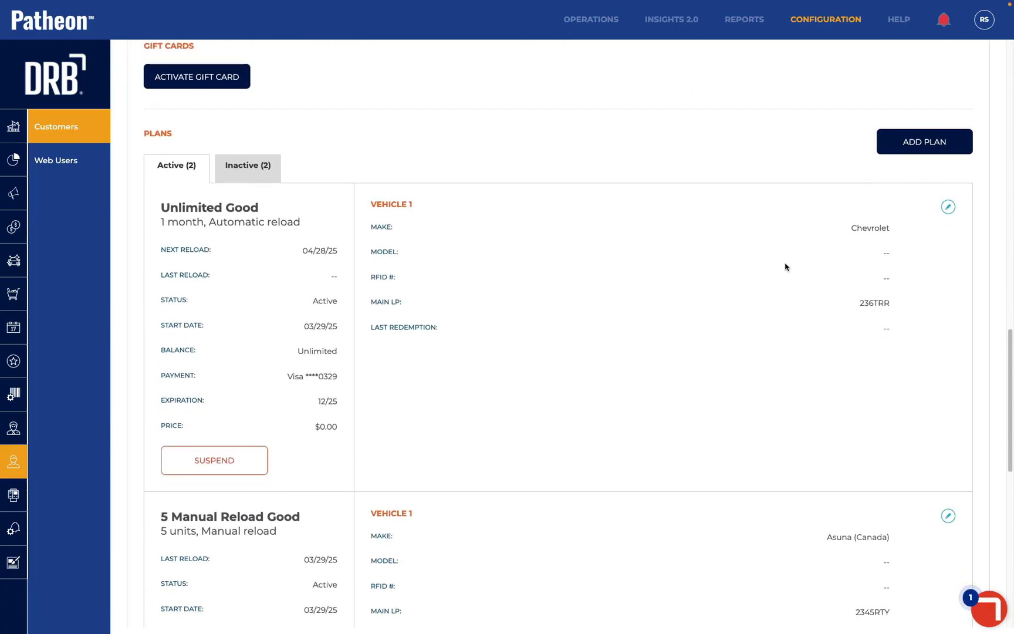
{"action": "scroll", "coordinate": [720, 223], "scroll_direction": "up", "scroll_amount": 8}
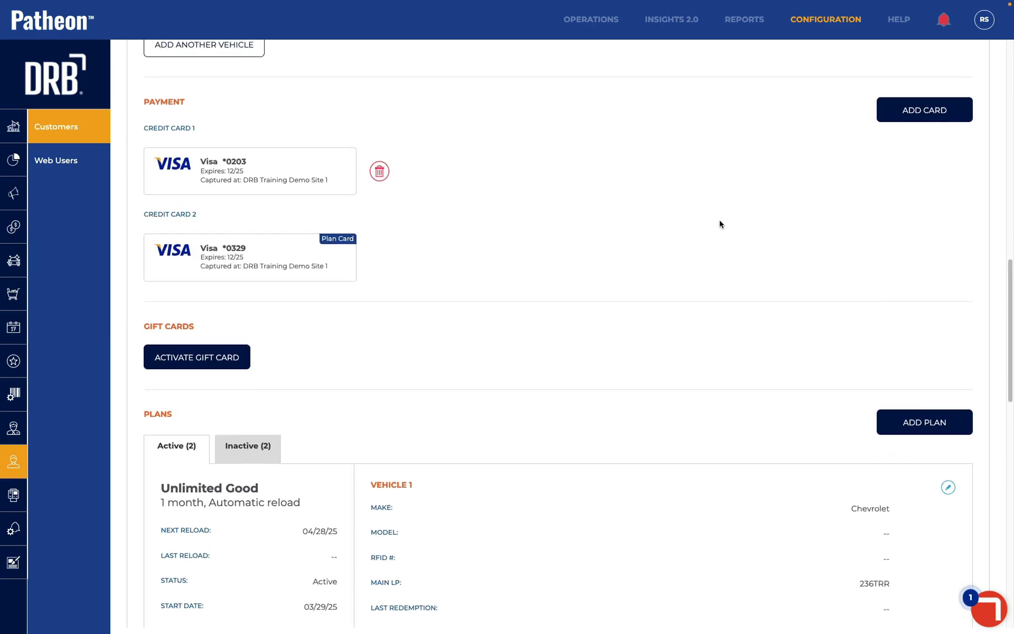
{"action": "scroll", "coordinate": [500, 247], "scroll_direction": "up", "scroll_amount": 1}
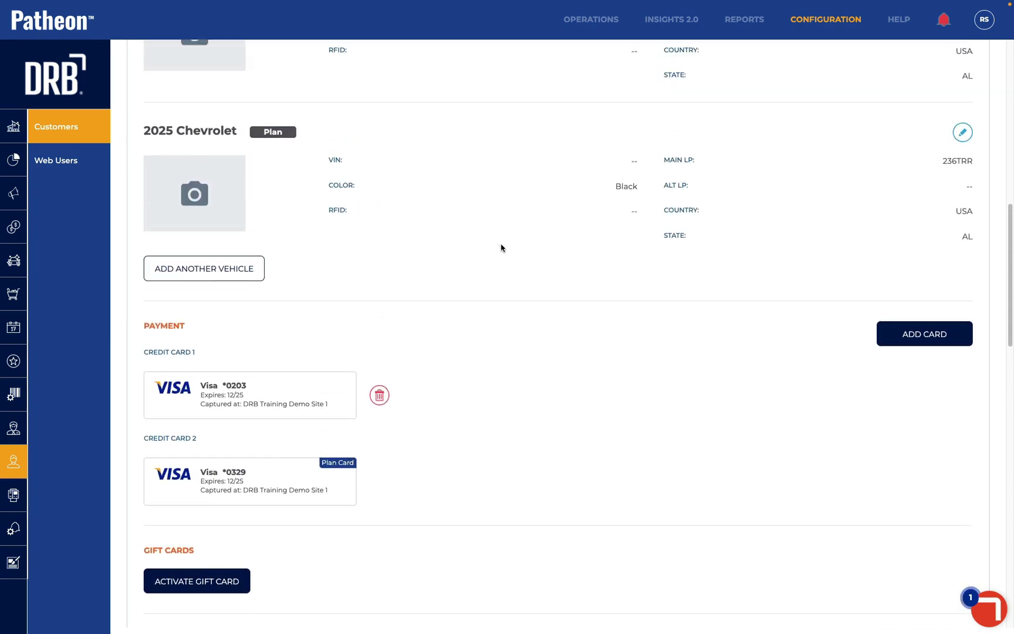
{"action": "left_click", "coordinate": [166, 269]}
{"action": "left_click", "coordinate": [229, 308]}
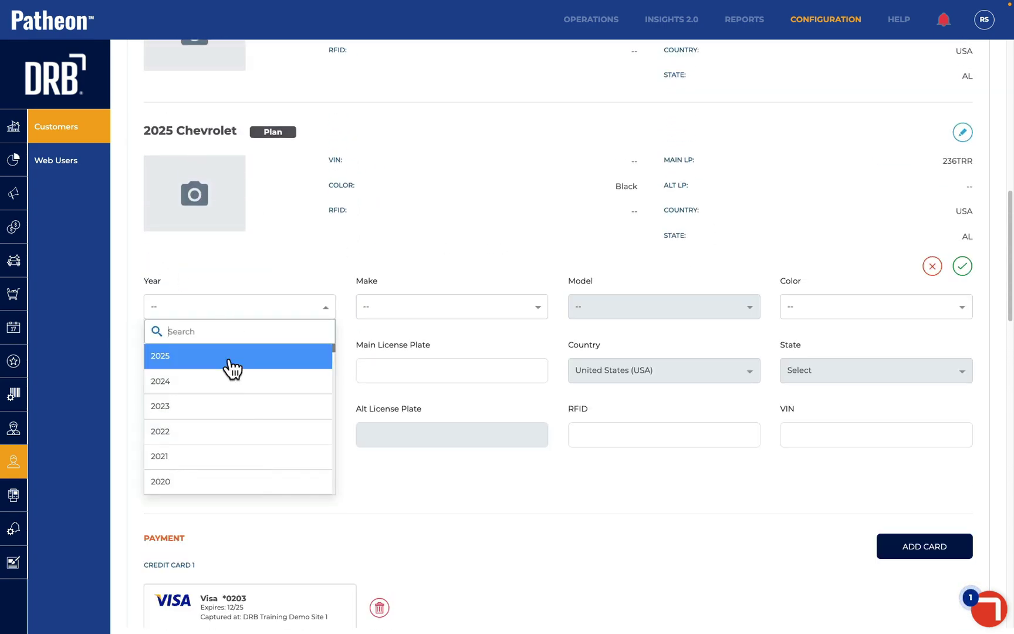
{"action": "left_click", "coordinate": [226, 406]}
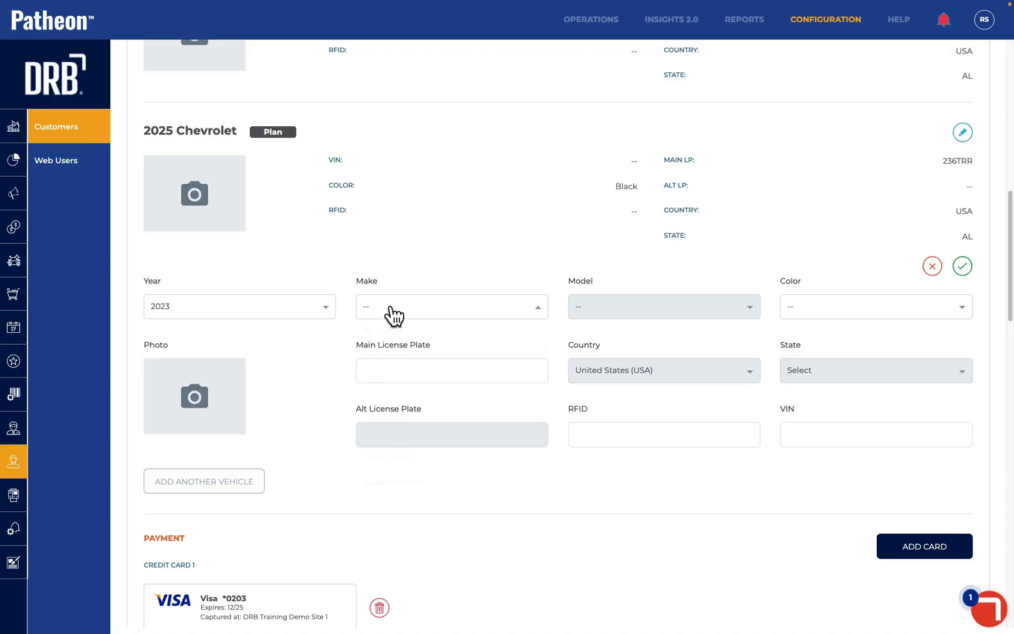
{"action": "left_click", "coordinate": [389, 311]}
{"action": "left_click", "coordinate": [390, 434]}
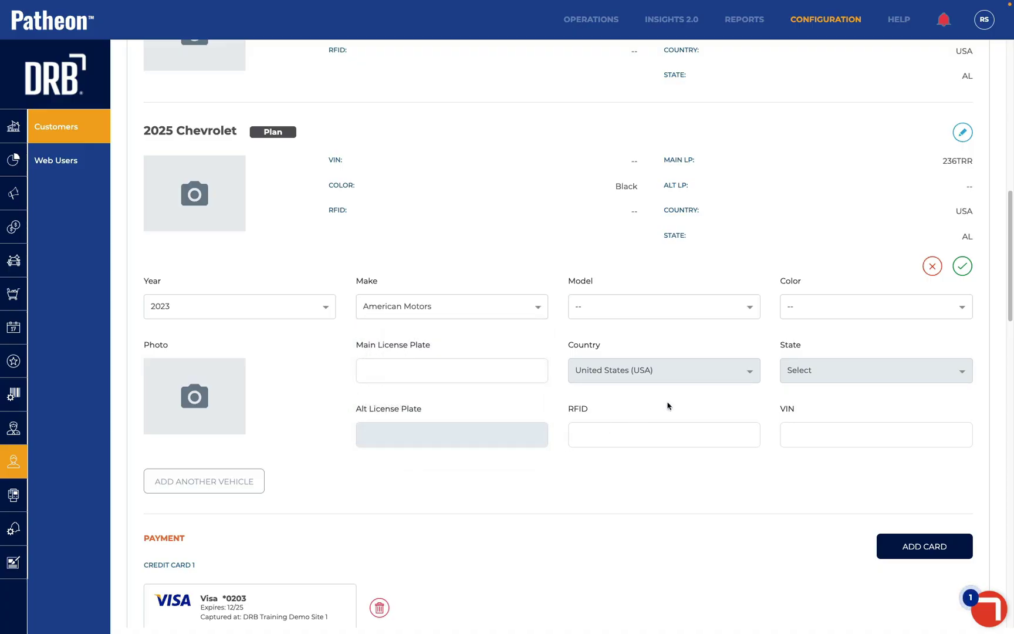
{"action": "left_click", "coordinate": [612, 425]}
{"action": "type", "text": "22222"}
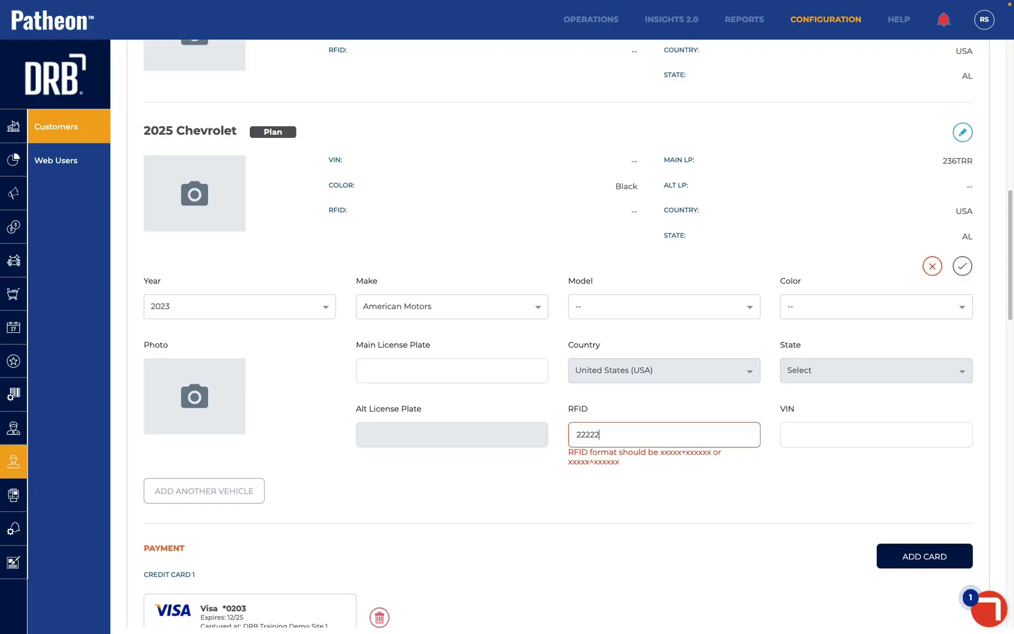
{"action": "type", "text": "+909000"}
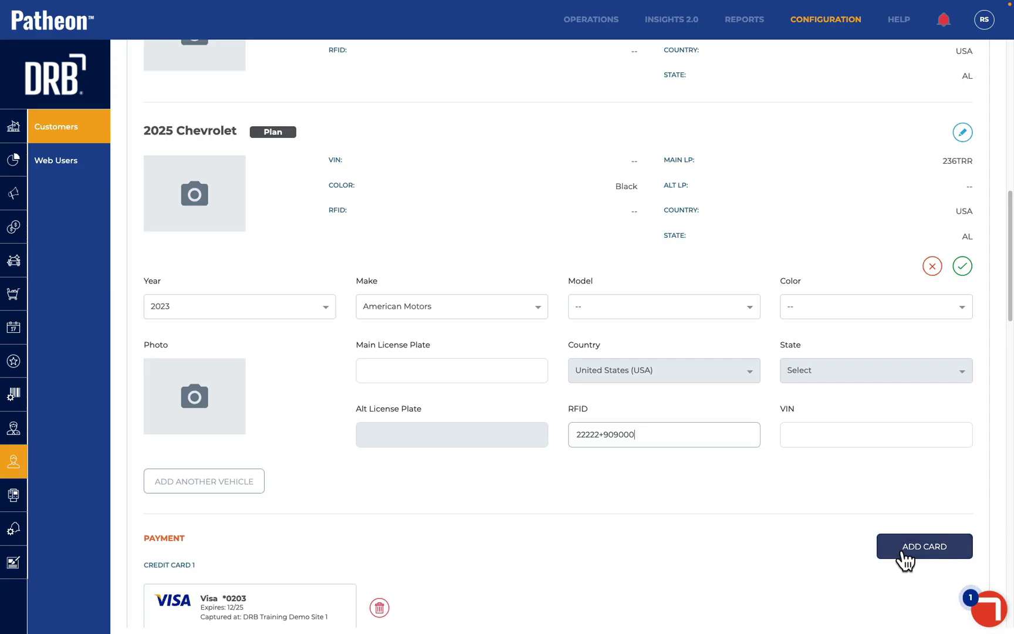
{"action": "left_click", "coordinate": [962, 266]}
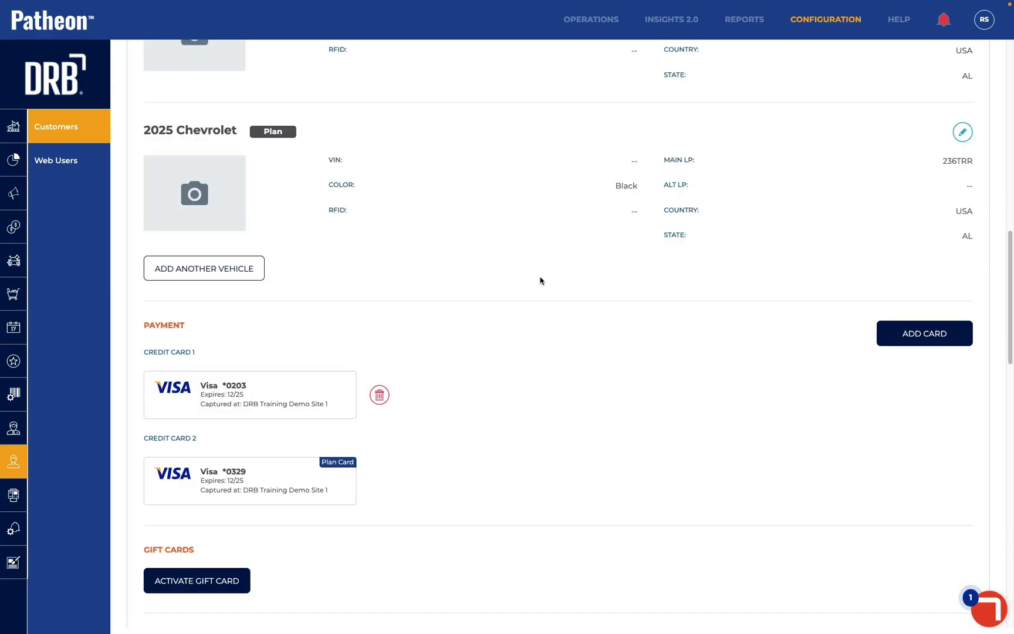
{"action": "scroll", "coordinate": [540, 280], "scroll_direction": "down", "scroll_amount": 7}
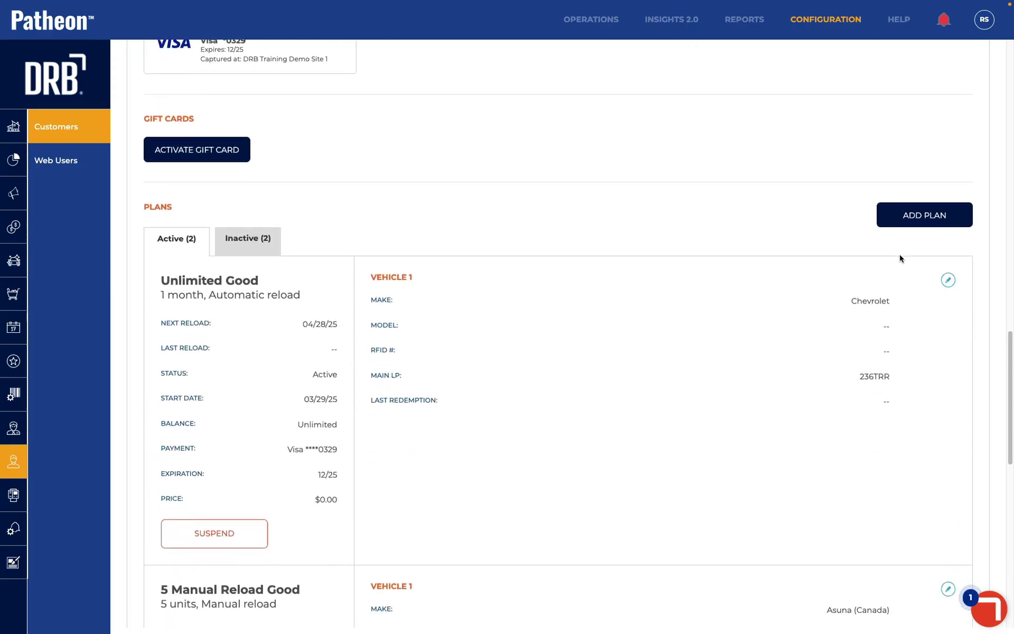
Choose the Open Expiration Good plan sold at DRB Training Demo Site 1
{"action": "left_click", "coordinate": [908, 216]}
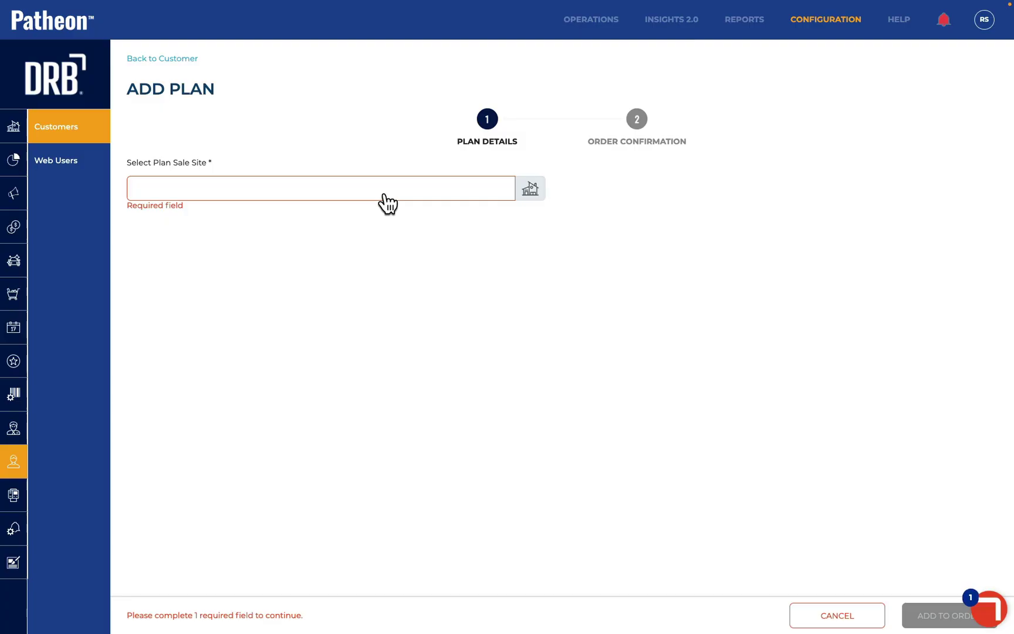
{"action": "left_click", "coordinate": [385, 188]}
{"action": "left_click", "coordinate": [343, 354]}
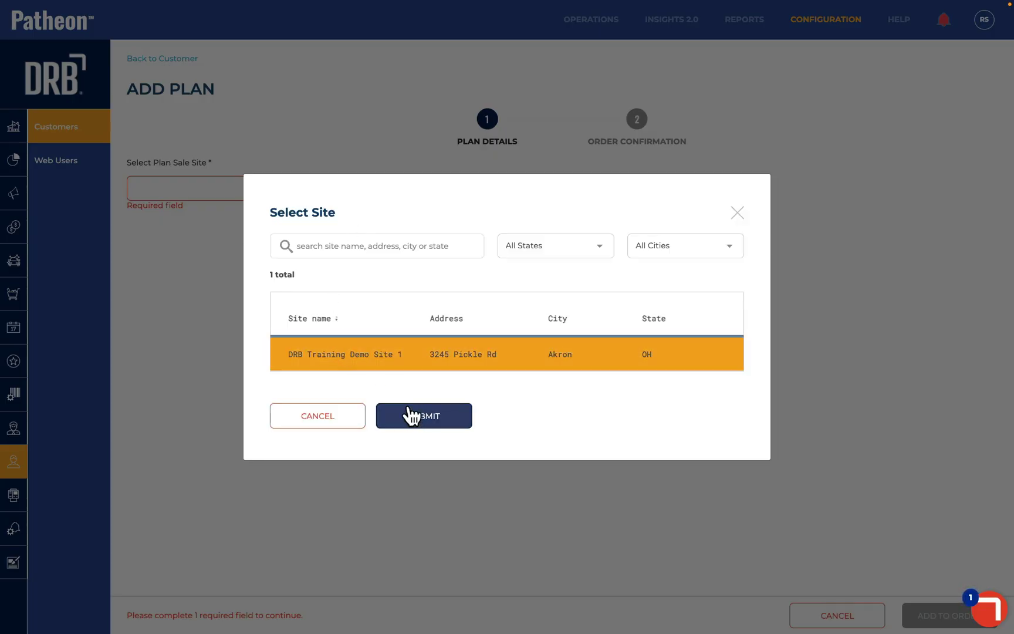
{"action": "left_click", "coordinate": [414, 418]}
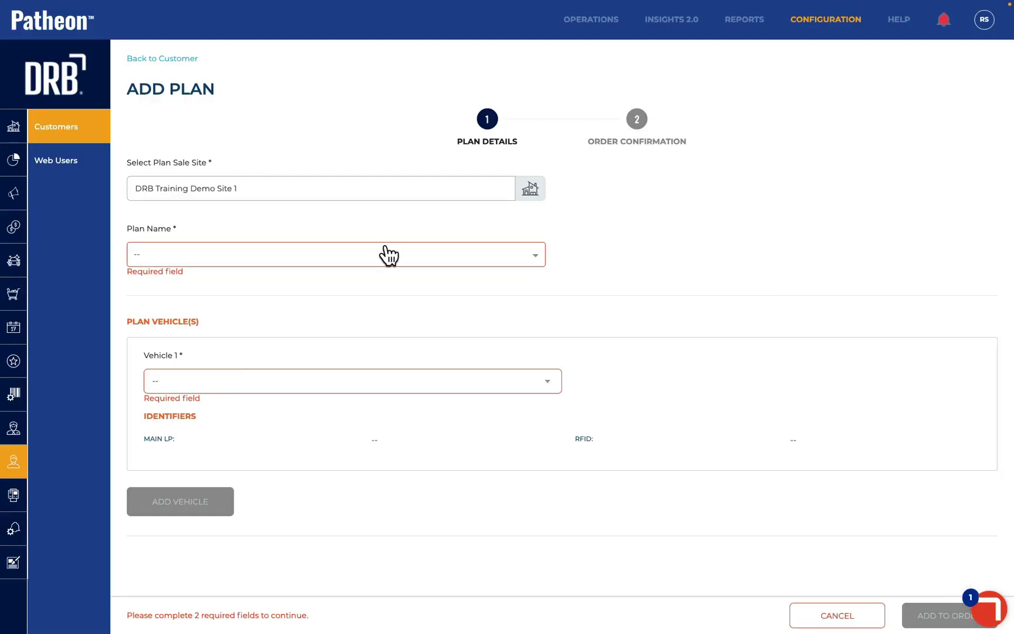
{"action": "left_click", "coordinate": [386, 252]}
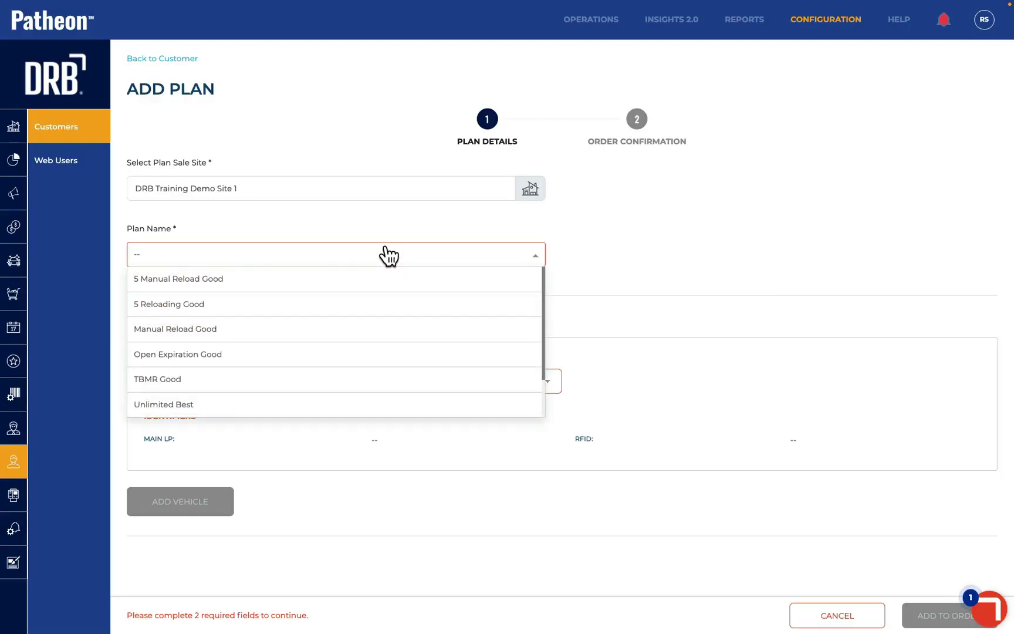
{"action": "left_click", "coordinate": [279, 365]}
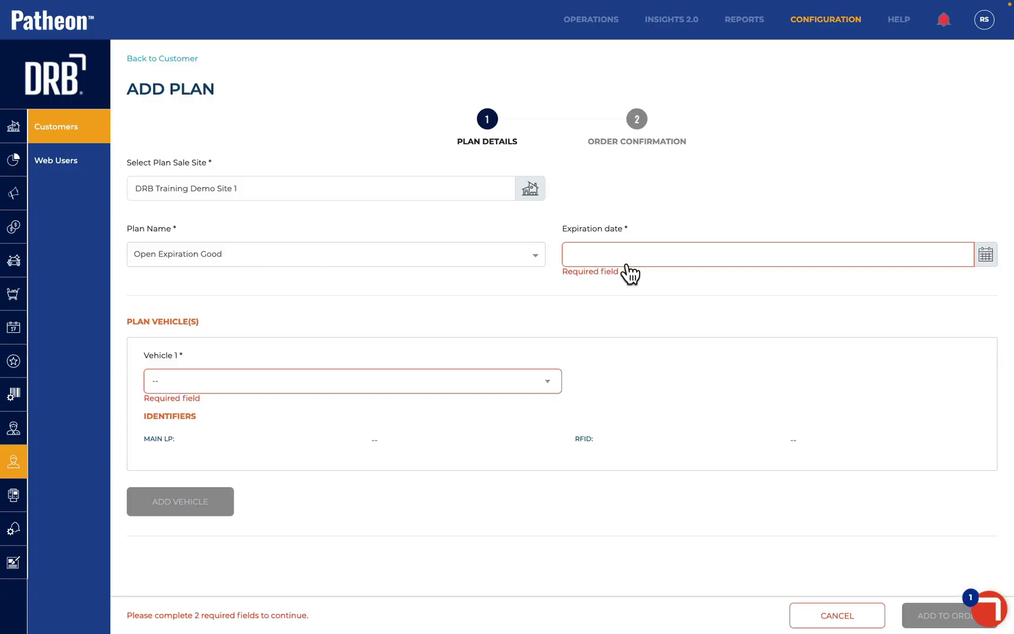
Set expiration to 08/31/2025, assign the 2023 American Motors, and confirm the order
{"action": "left_click", "coordinate": [985, 255]}
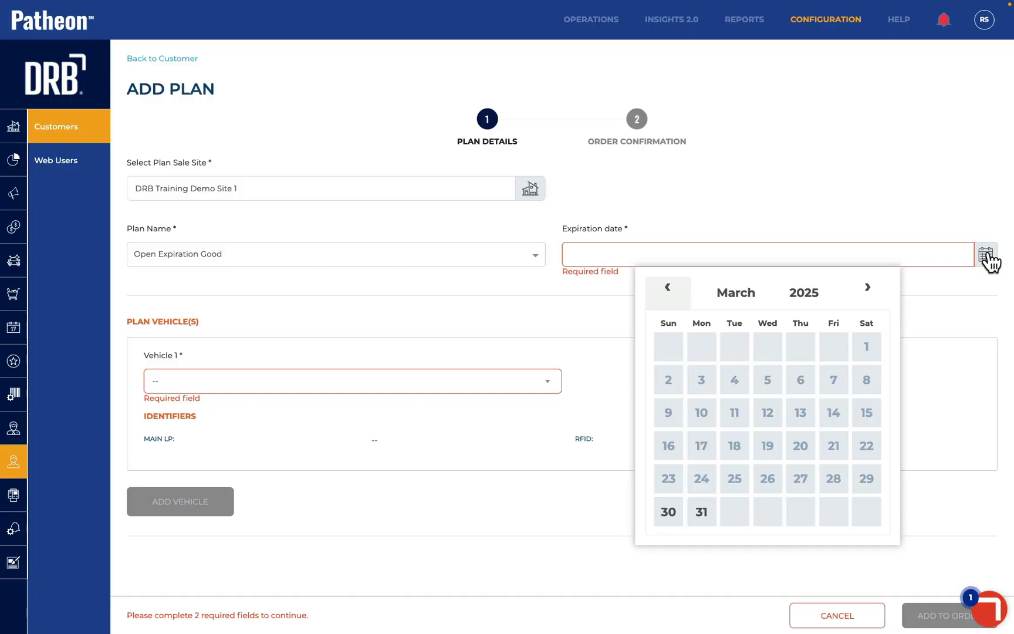
{"action": "left_click", "coordinate": [868, 291]}
{"action": "left_click", "coordinate": [868, 291]}
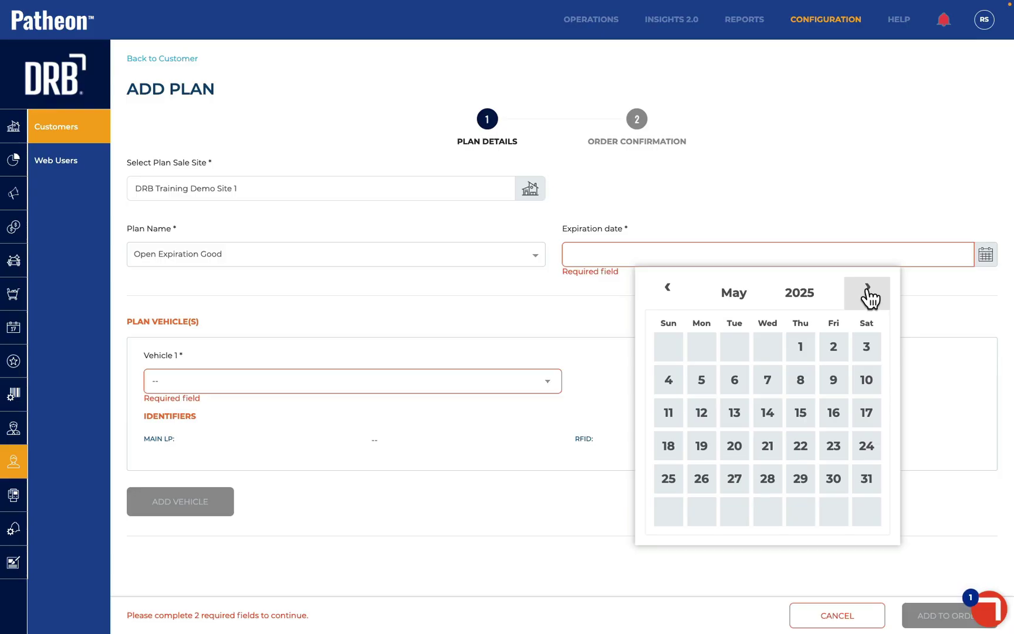
{"action": "left_click", "coordinate": [868, 291]}
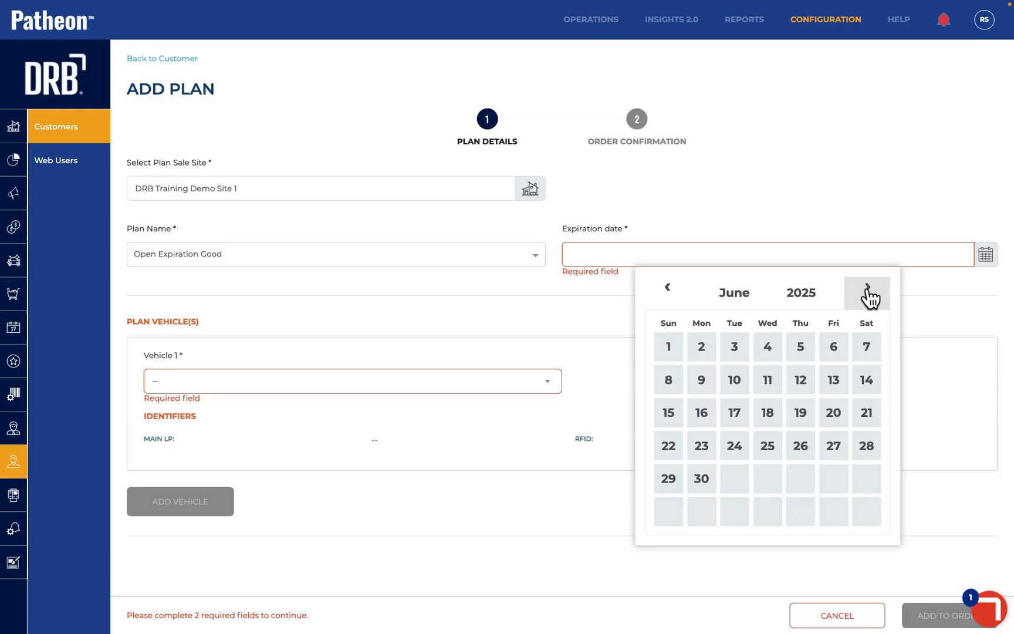
{"action": "left_click", "coordinate": [868, 292]}
{"action": "left_click", "coordinate": [868, 292]}
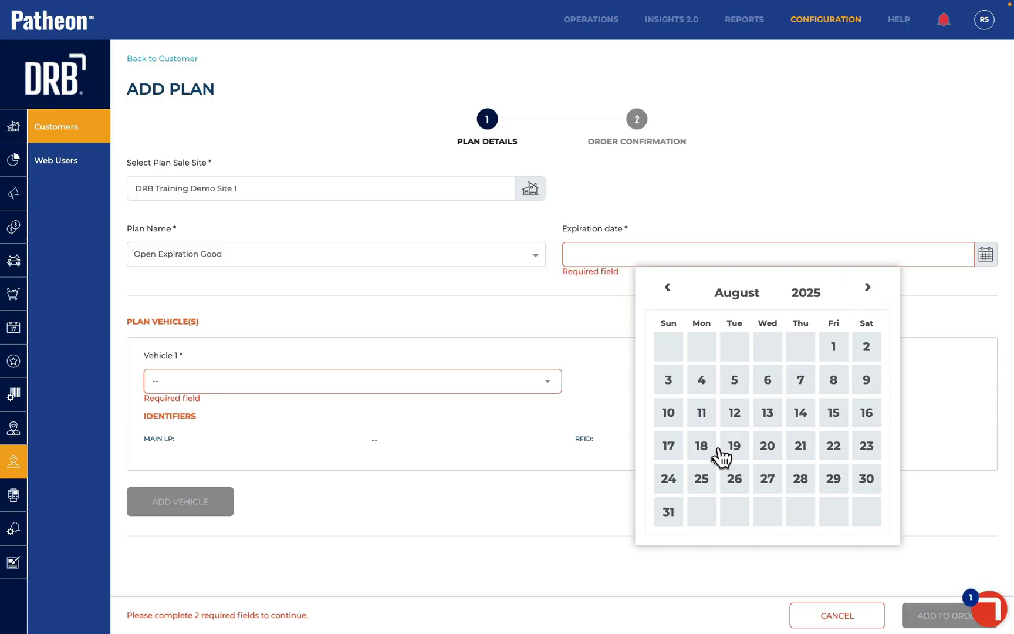
{"action": "left_click", "coordinate": [674, 515]}
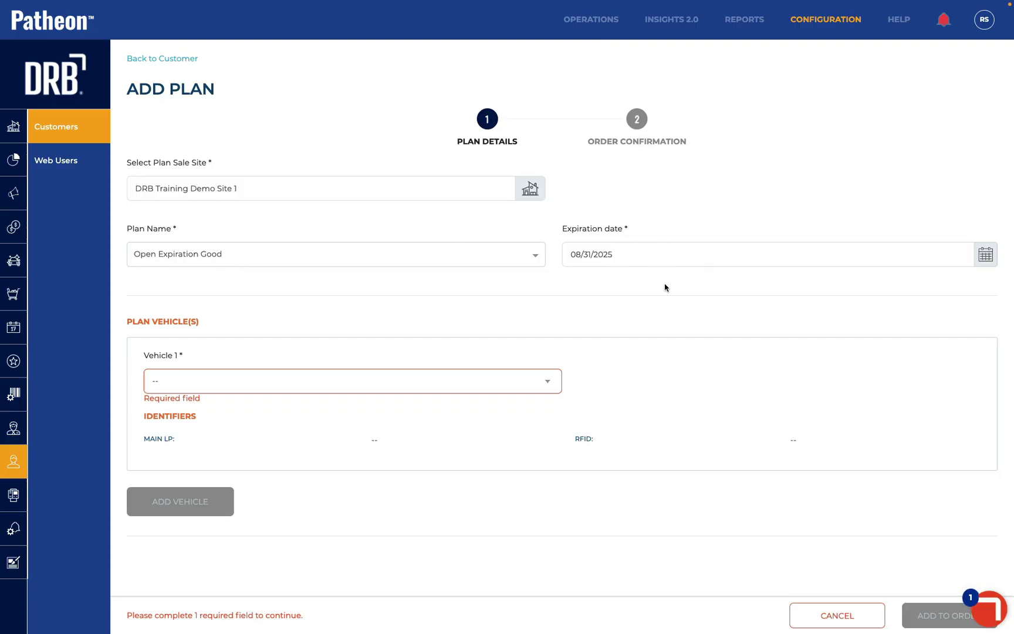
{"action": "left_click", "coordinate": [308, 382]}
{"action": "left_click", "coordinate": [292, 395]}
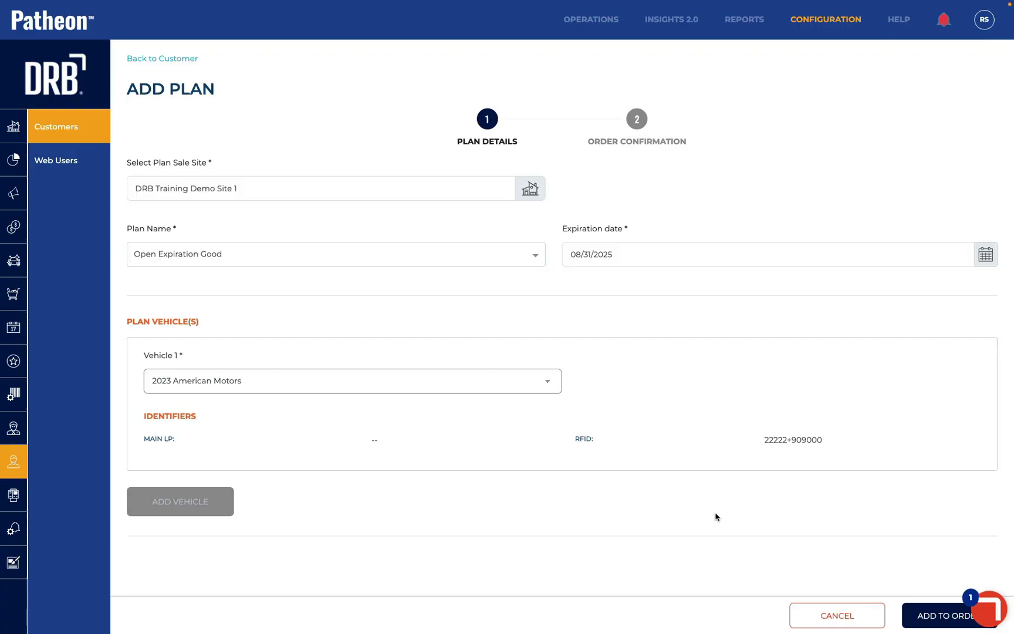
{"action": "left_click", "coordinate": [919, 616]}
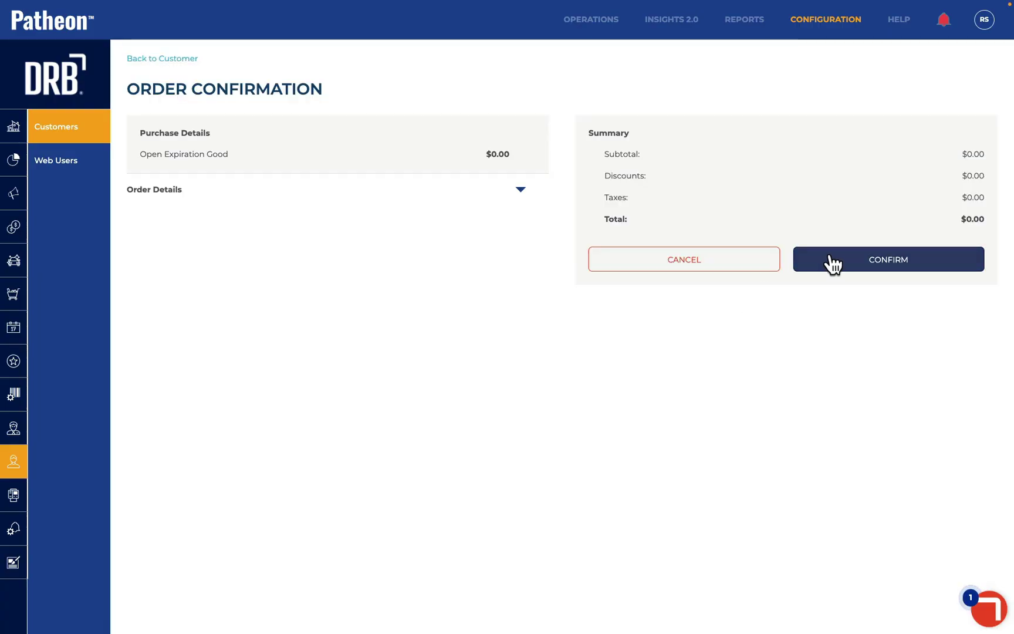
{"action": "left_click", "coordinate": [832, 258]}
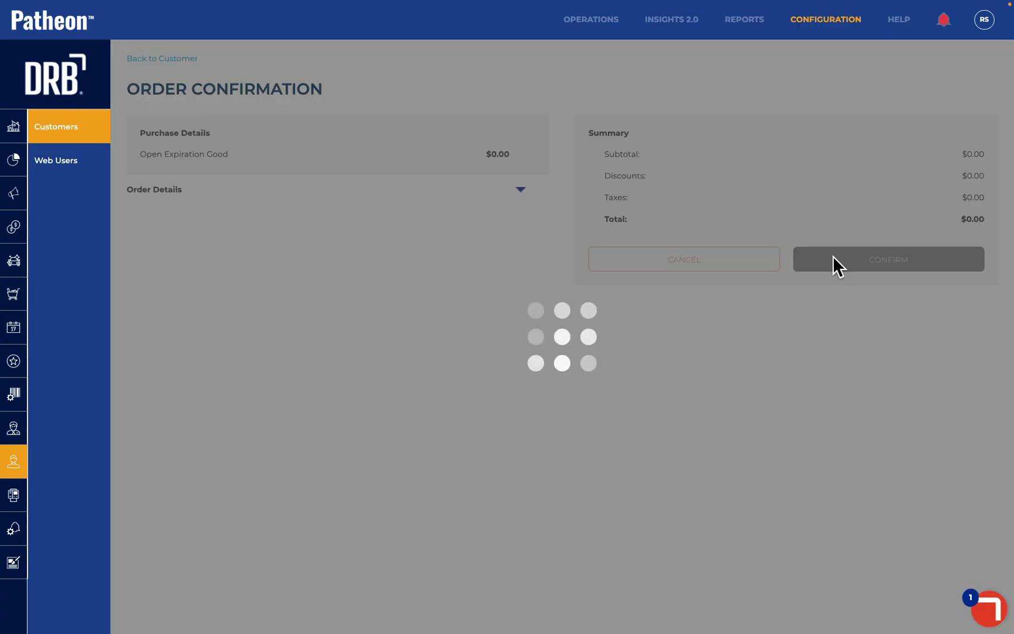
Scroll the customer's page to review account details, gift cards and the two active plans
{"action": "scroll", "coordinate": [426, 377], "scroll_direction": "down", "scroll_amount": 10}
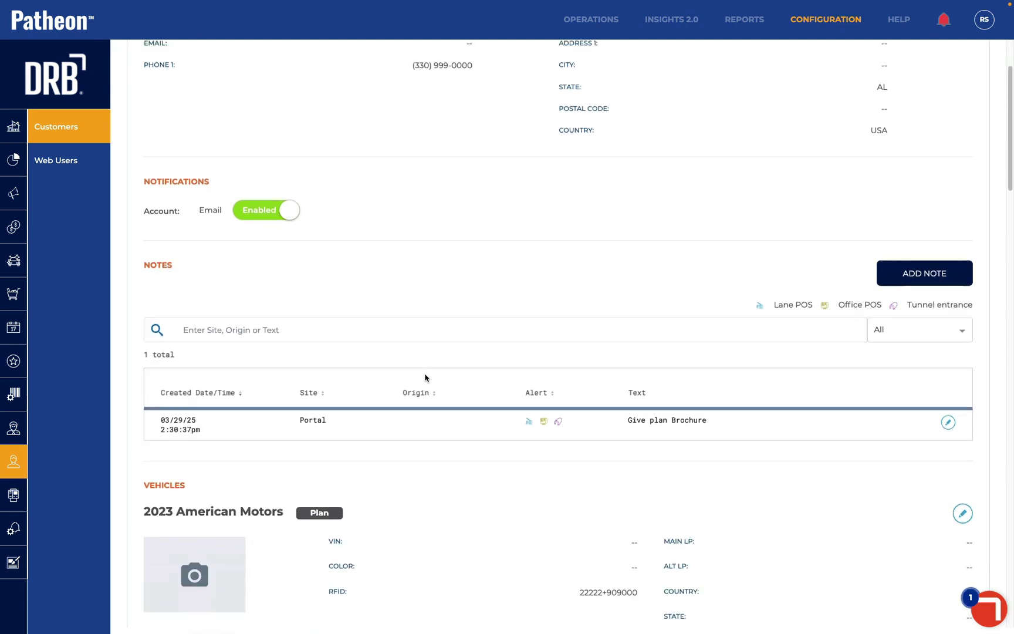
{"action": "scroll", "coordinate": [425, 378], "scroll_direction": "down", "scroll_amount": 10}
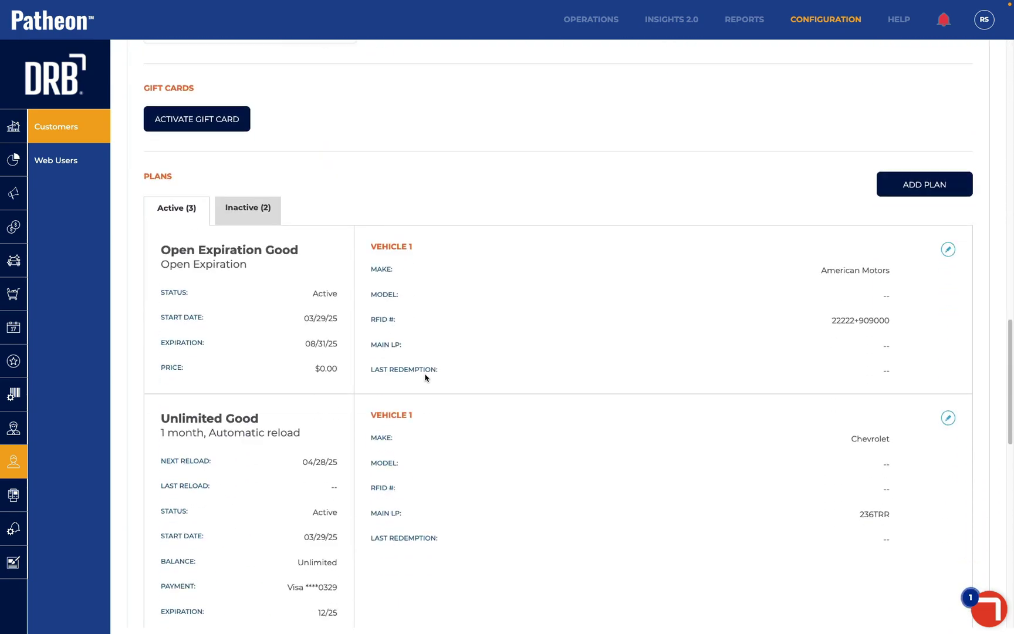
{"action": "scroll", "coordinate": [426, 375], "scroll_direction": "up", "scroll_amount": 1}
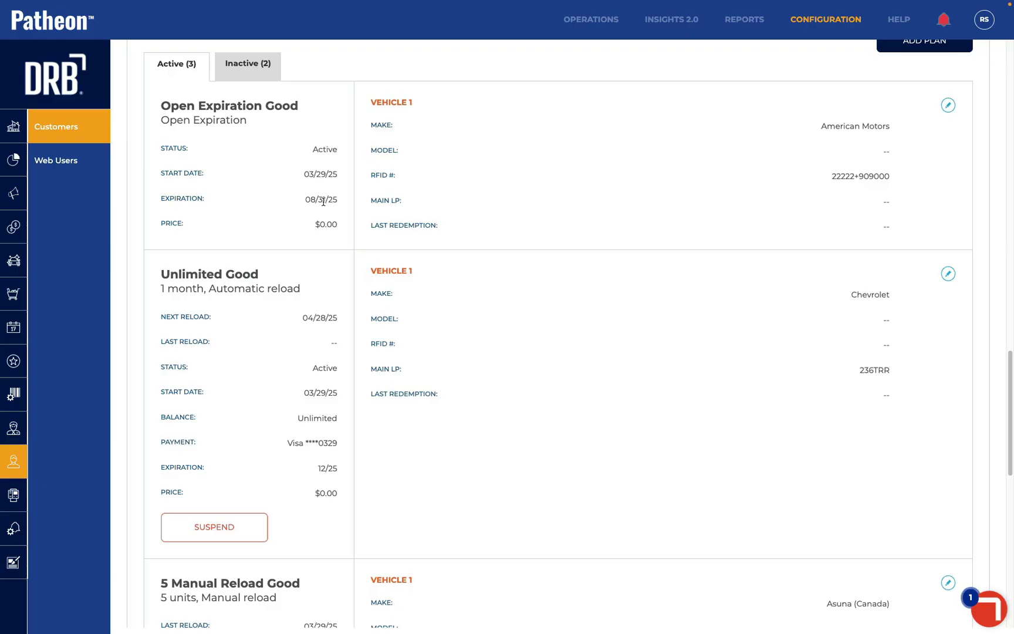
{"action": "scroll", "coordinate": [363, 350], "scroll_direction": "down", "scroll_amount": 2}
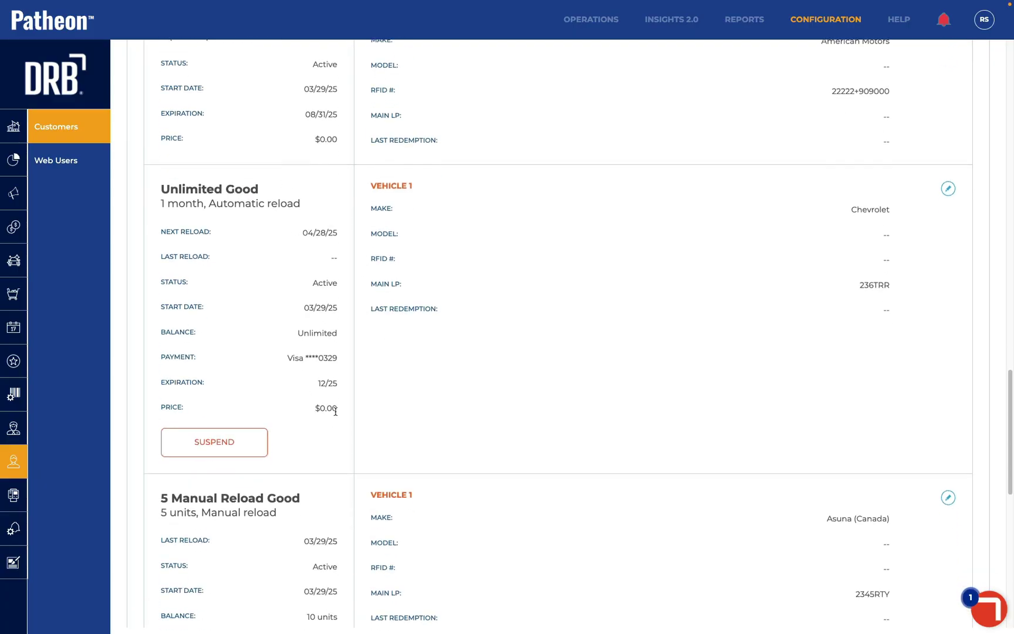
{"action": "scroll", "coordinate": [496, 351], "scroll_direction": "down", "scroll_amount": 5}
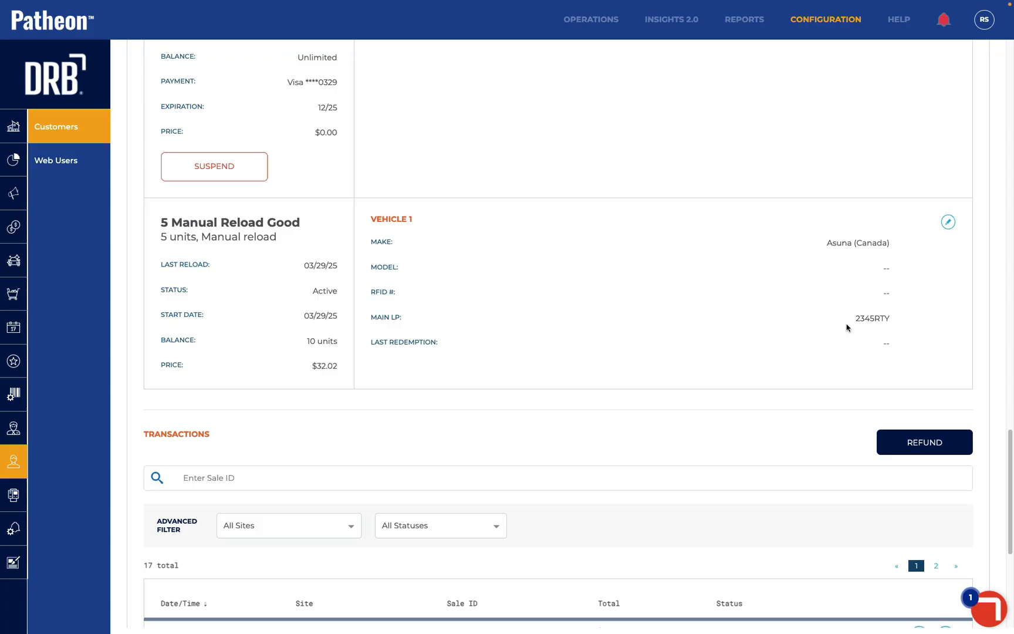
{"action": "scroll", "coordinate": [847, 327], "scroll_direction": "up", "scroll_amount": 7}
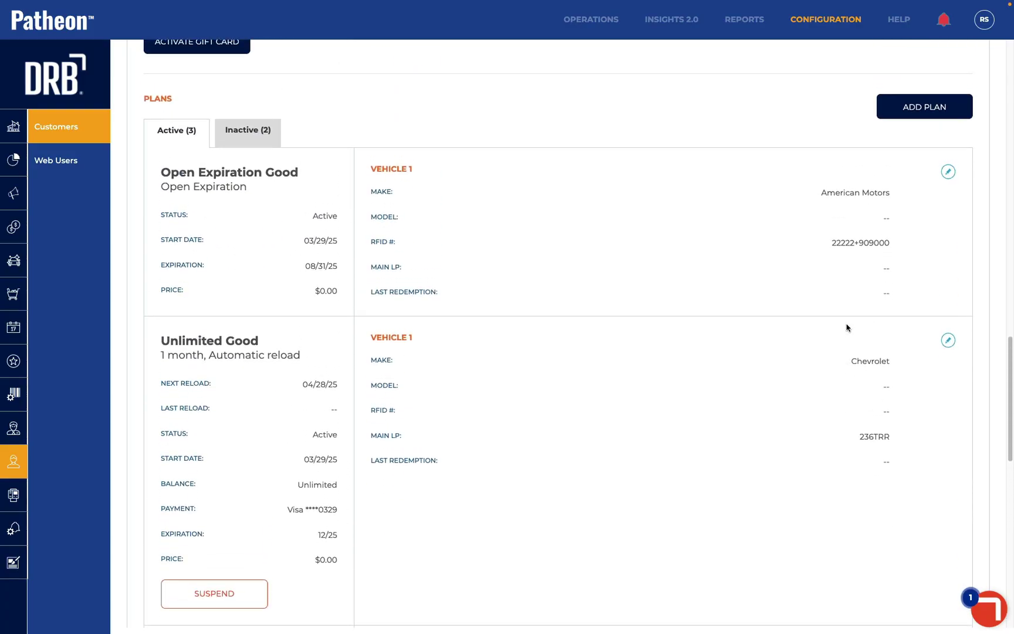
{"action": "scroll", "coordinate": [706, 245], "scroll_direction": "up", "scroll_amount": 20}
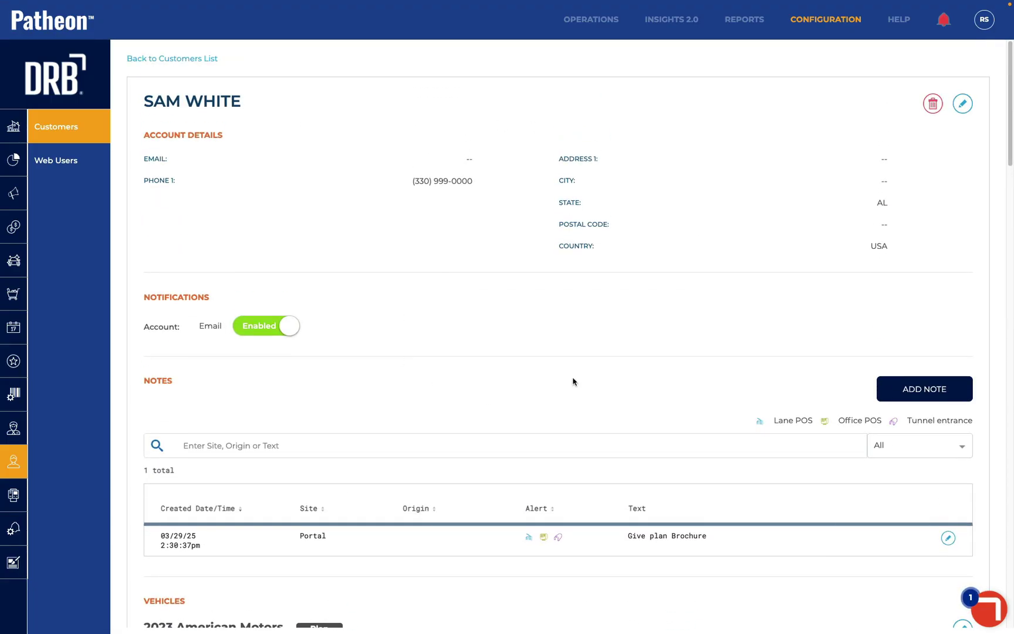
{"action": "scroll", "coordinate": [382, 289], "scroll_direction": "down", "scroll_amount": 15}
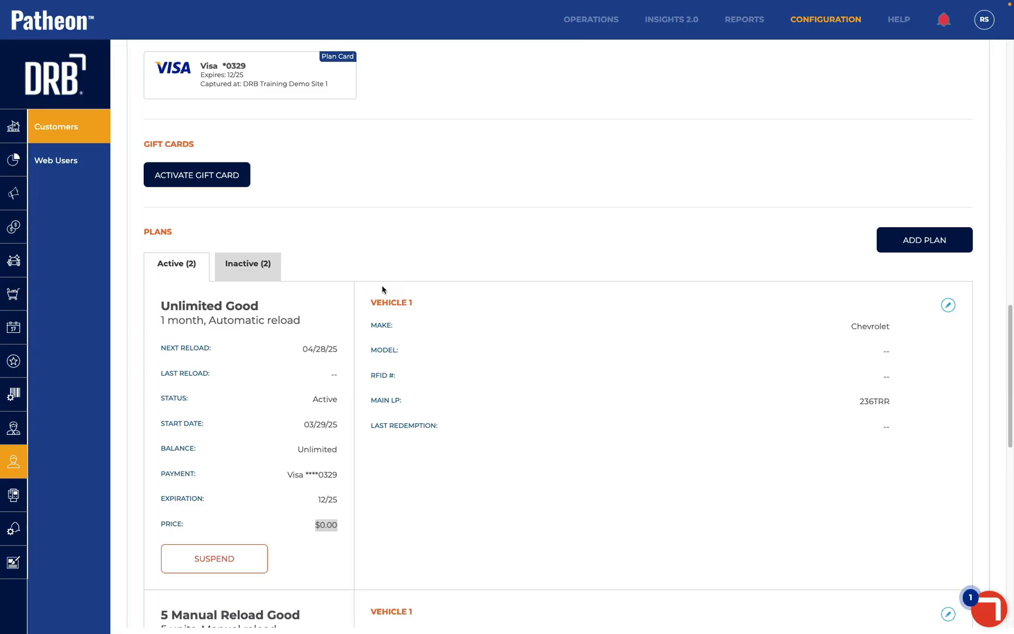
Find the web user by phone number, unlink its customer record and save
{"action": "left_click", "coordinate": [51, 162]}
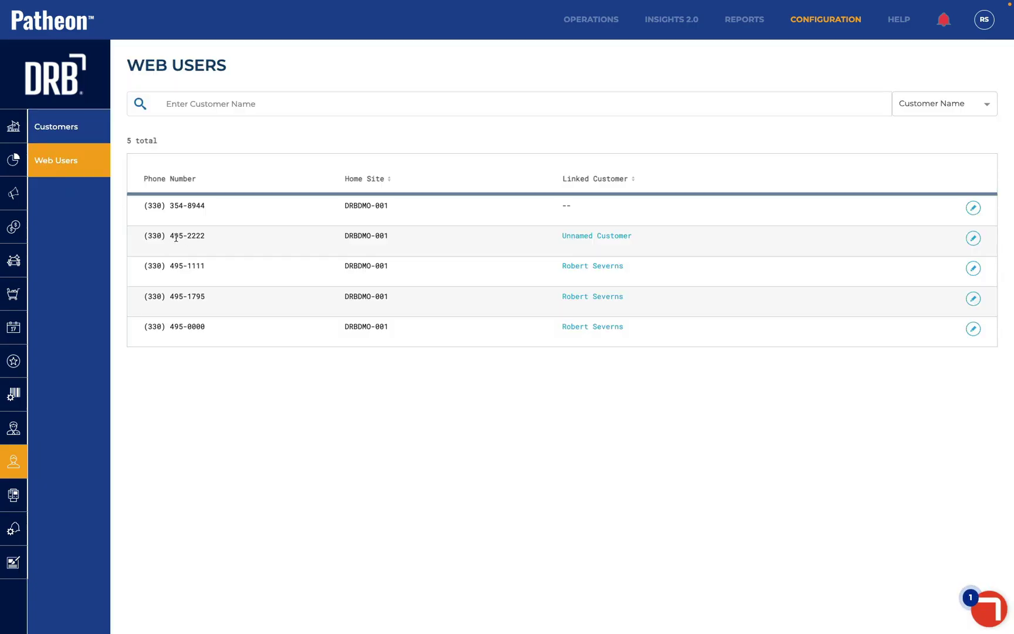
{"action": "left_click", "coordinate": [184, 109]}
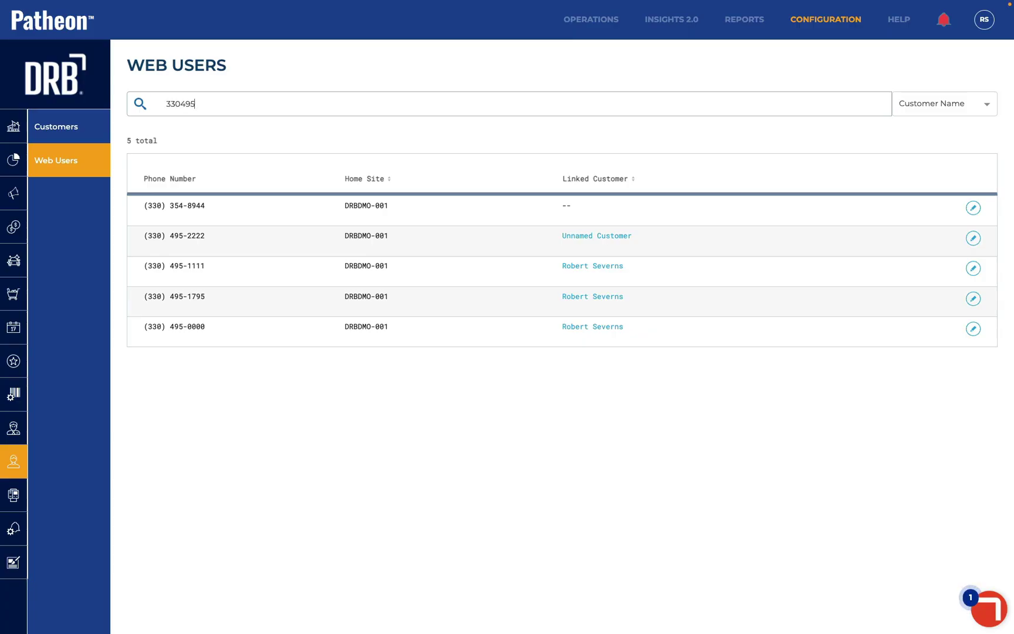
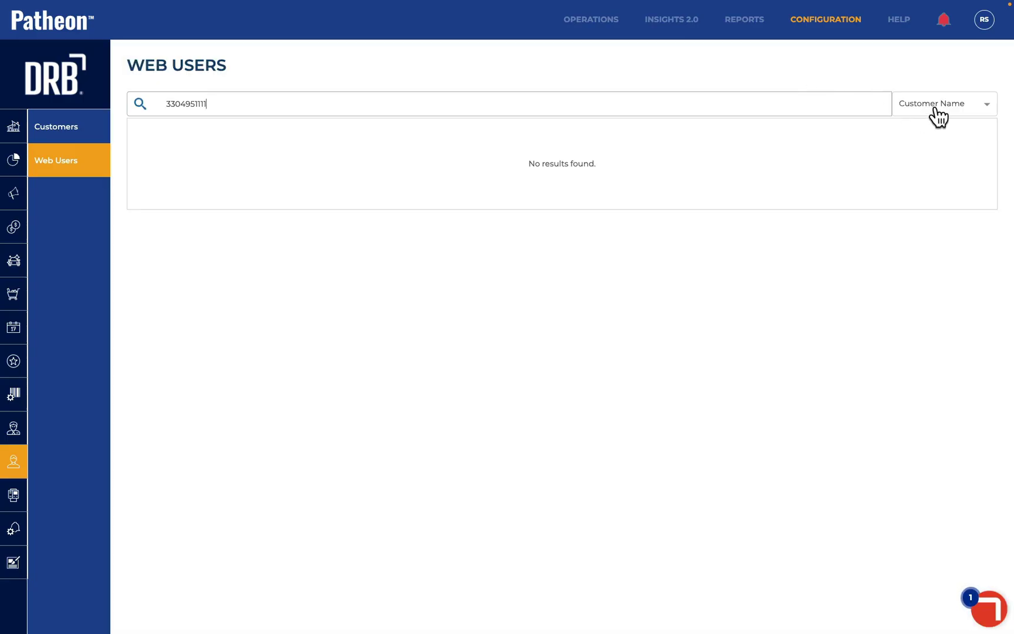
{"action": "left_click", "coordinate": [935, 107]}
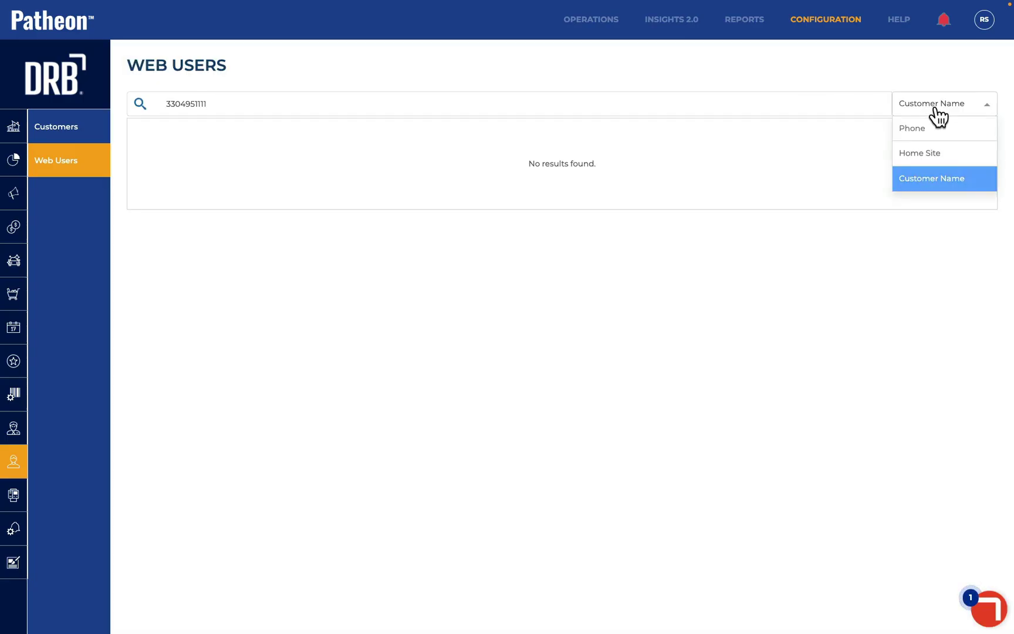
{"action": "left_click", "coordinate": [931, 126]}
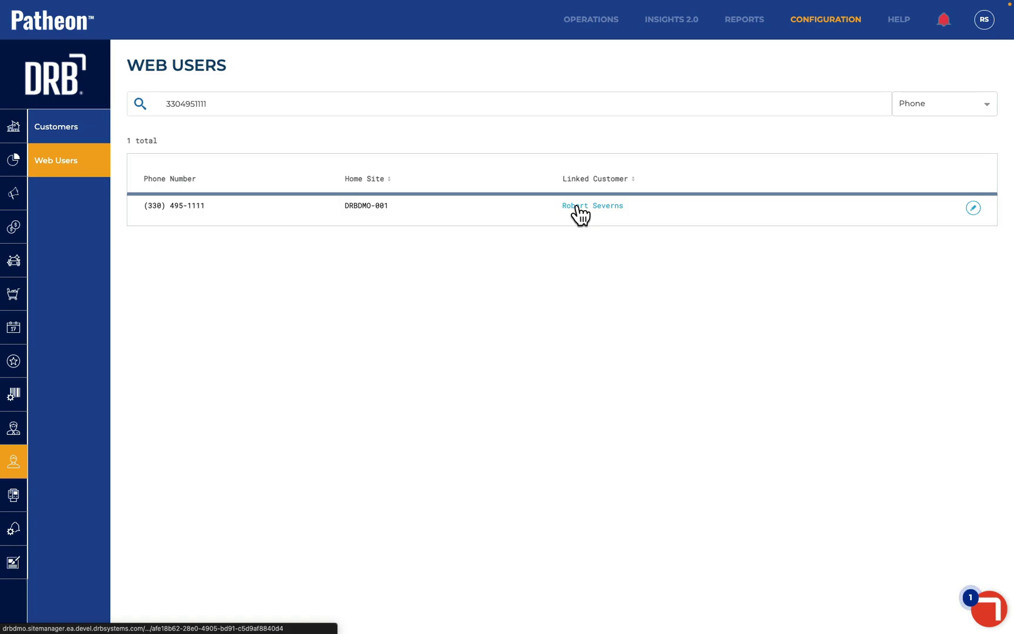
{"action": "left_click", "coordinate": [973, 208]}
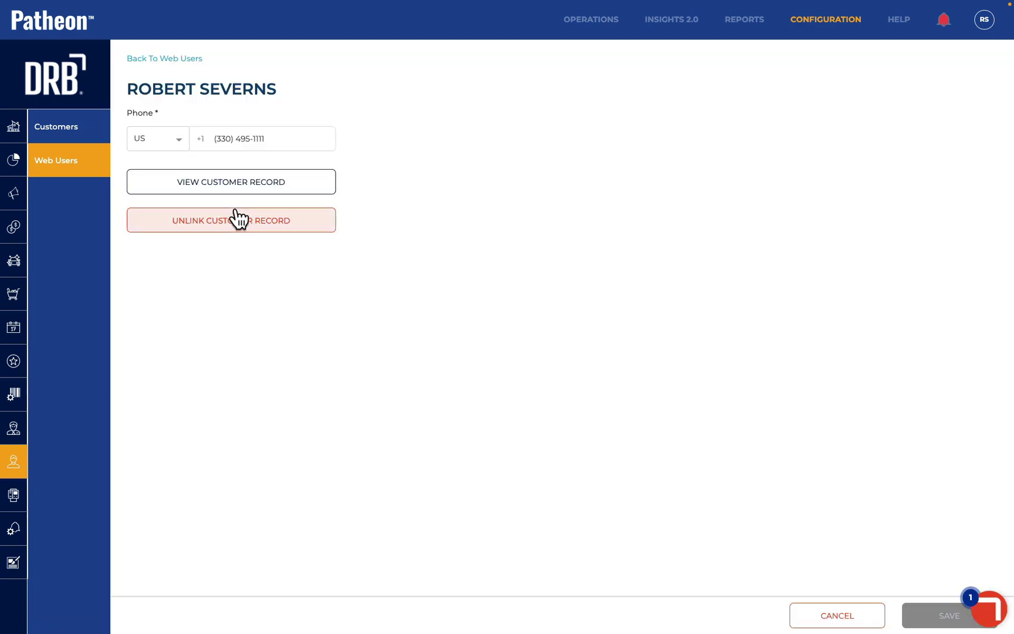
{"action": "left_click", "coordinate": [236, 222]}
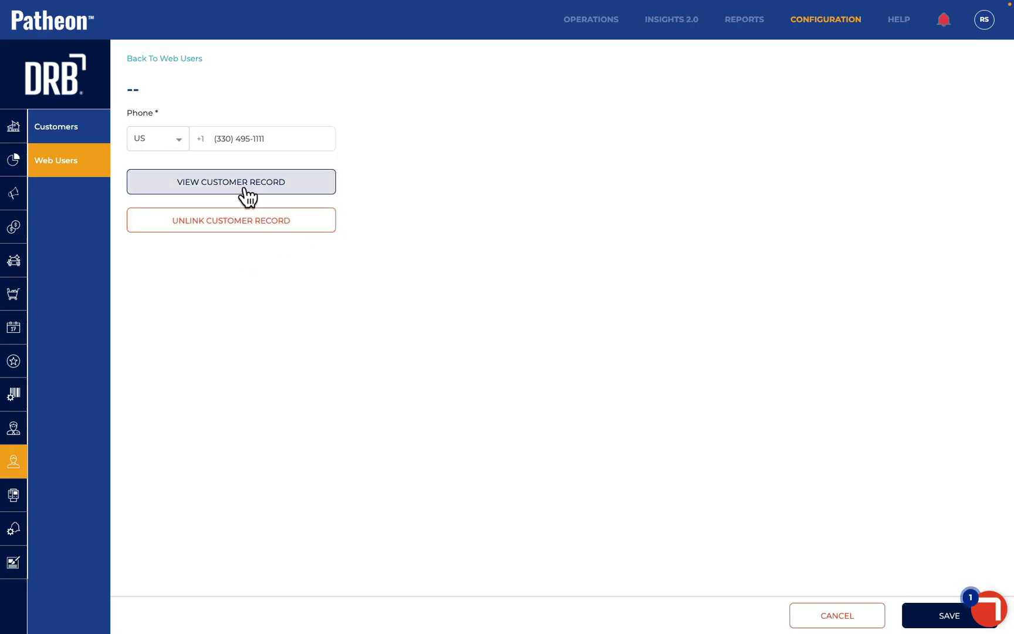
{"action": "left_click", "coordinate": [927, 613]}
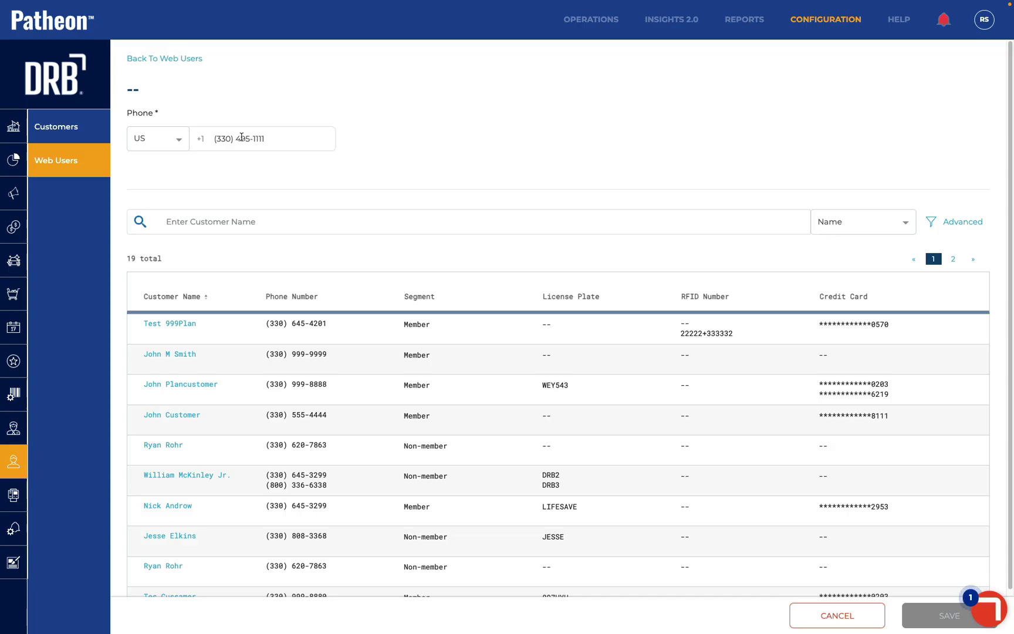
Search Customers for the web user's phone number
{"action": "left_click_drag", "start_coordinate": [265, 139], "coordinate": [197, 139]}
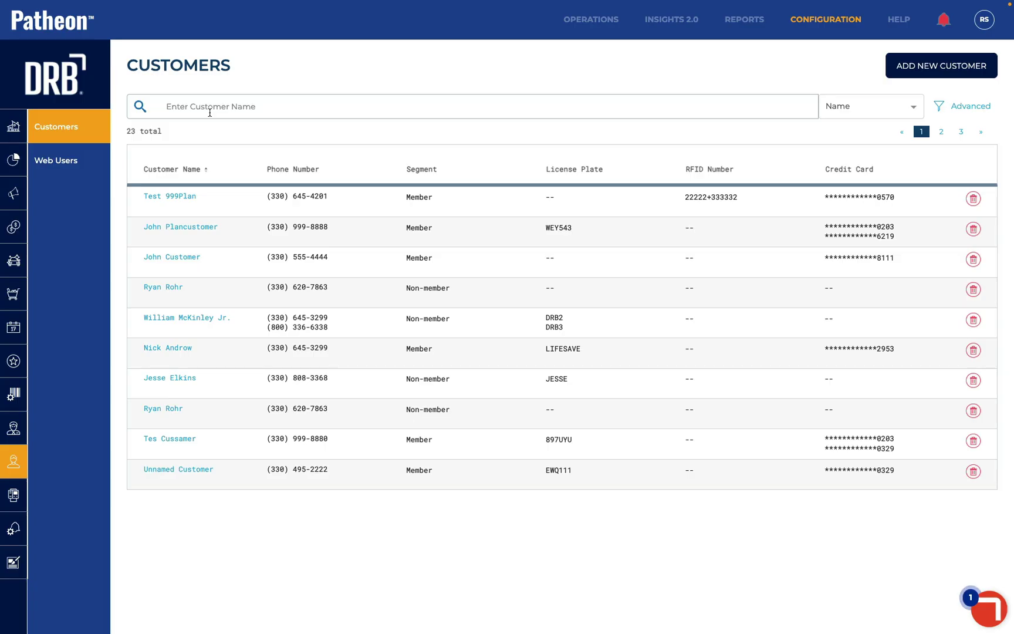
{"action": "left_click", "coordinate": [209, 112]}
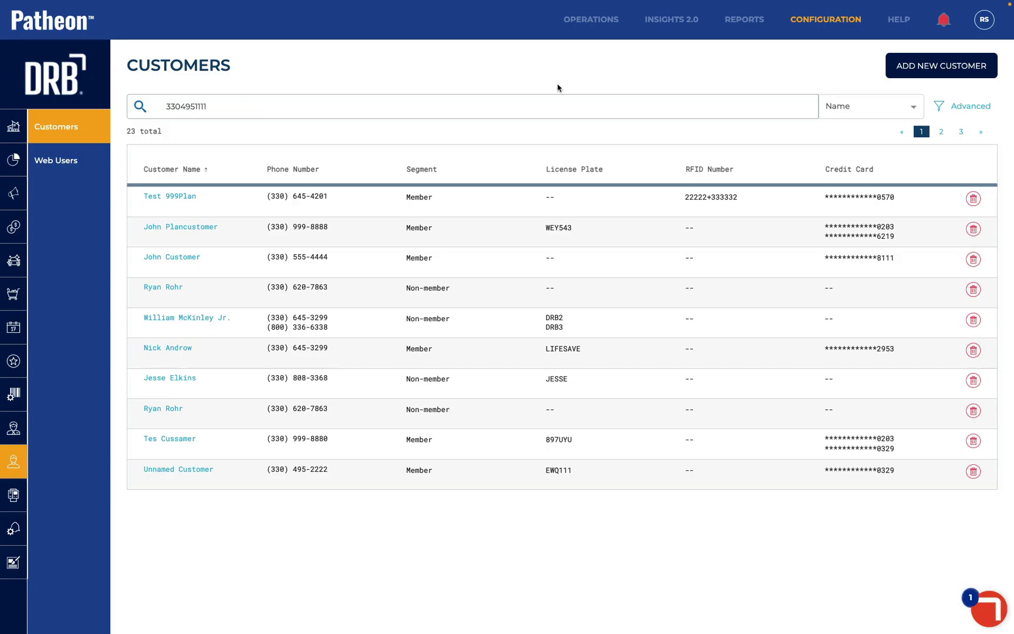
Search customers by phone and open the matching customer's details for editing
{"action": "left_click", "coordinate": [852, 113]}
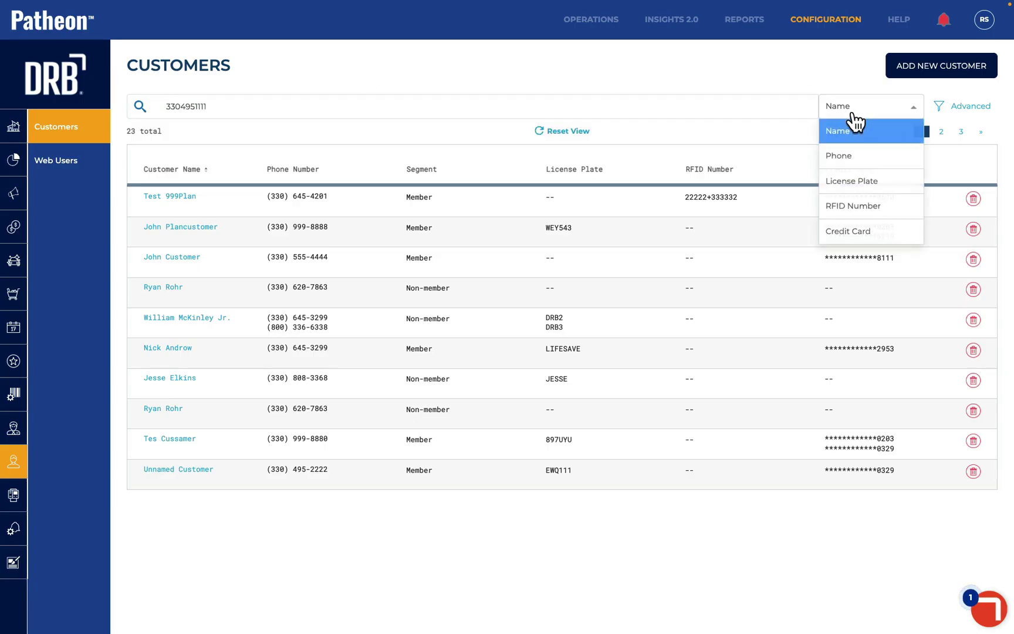
{"action": "left_click", "coordinate": [855, 157]}
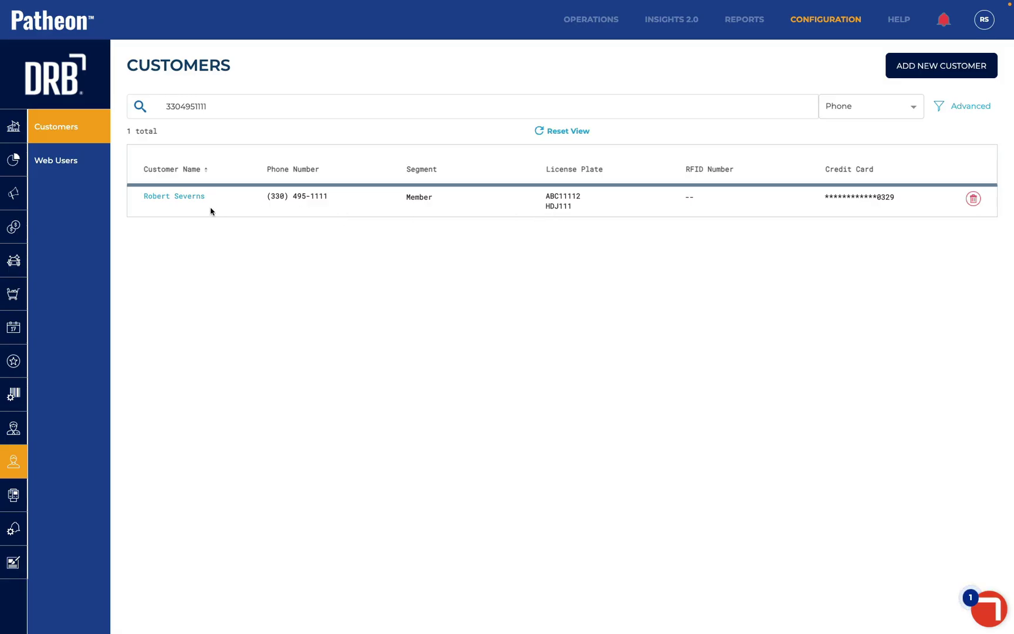
{"action": "left_click", "coordinate": [156, 196]}
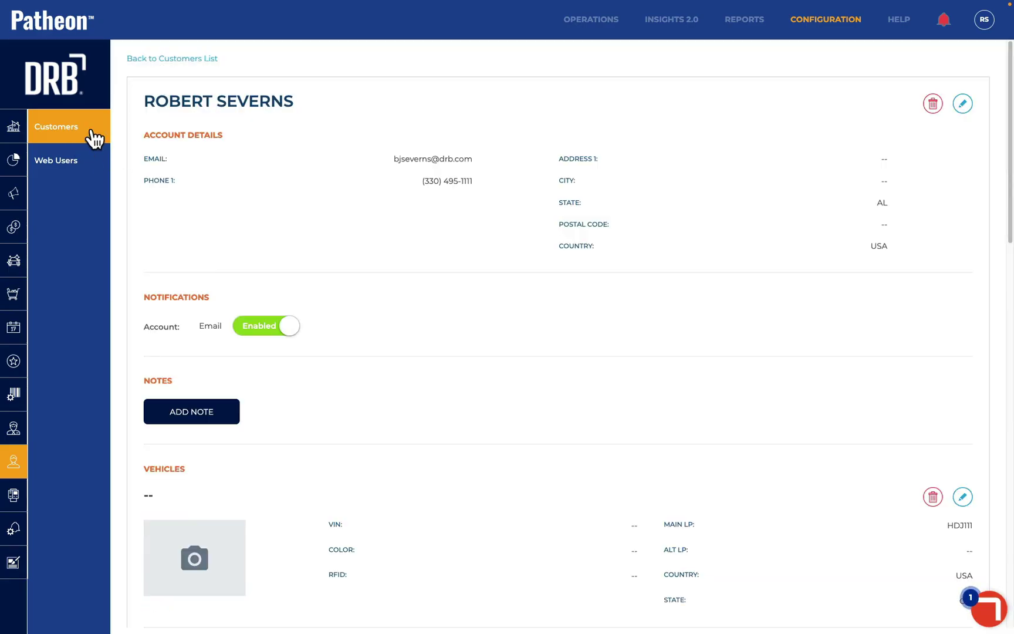
{"action": "left_click", "coordinate": [962, 105]}
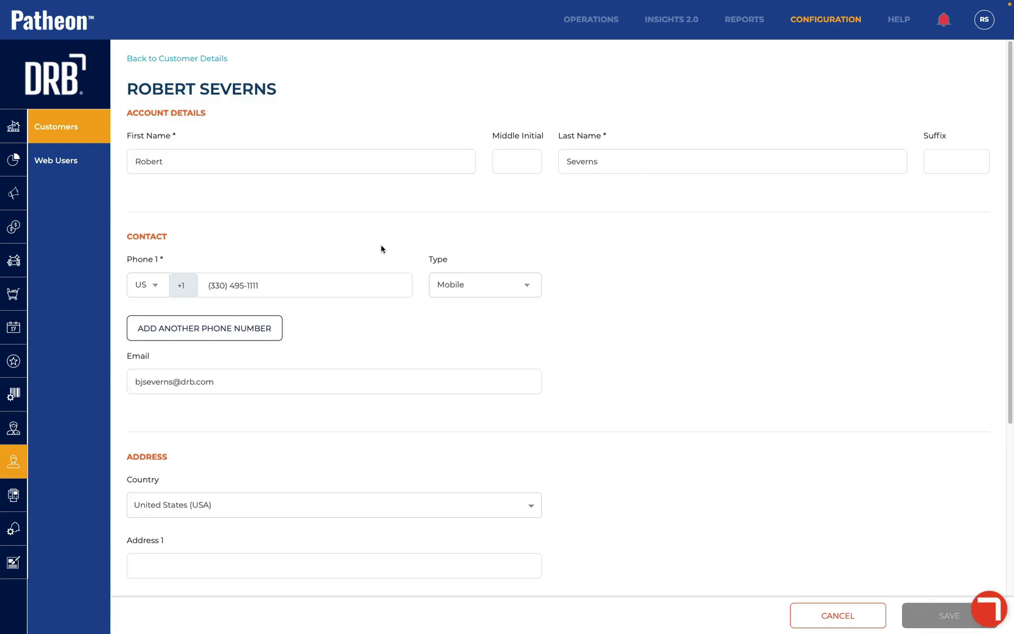
Replace the Phone 1 digits after the area code with 0000000
{"action": "left_click", "coordinate": [271, 284]}
{"action": "left_click_drag", "start_coordinate": [271, 284], "coordinate": [219, 284]}
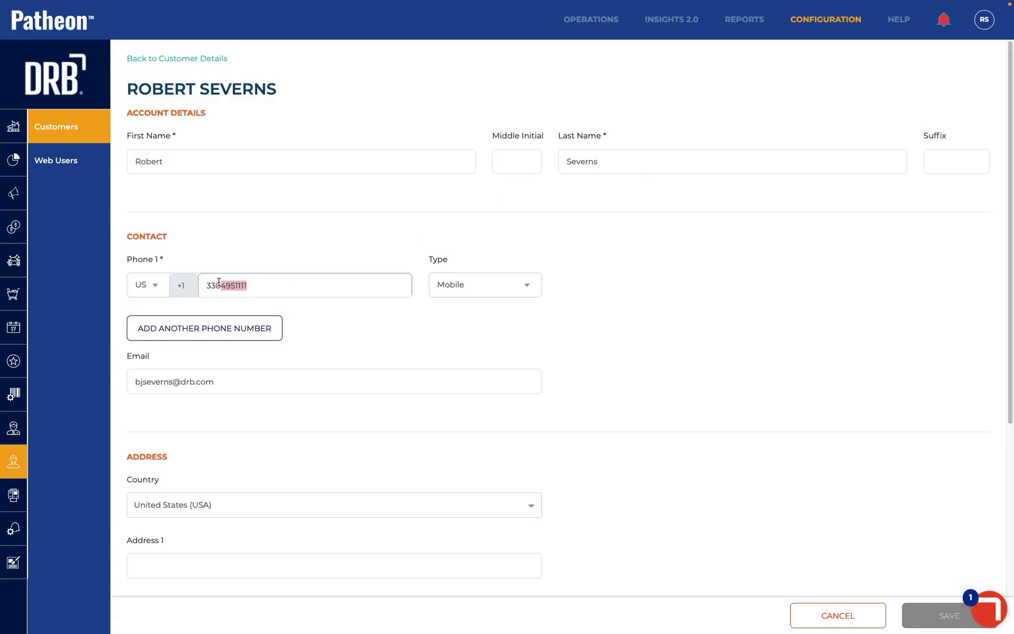
{"action": "type", "text": "000000"}
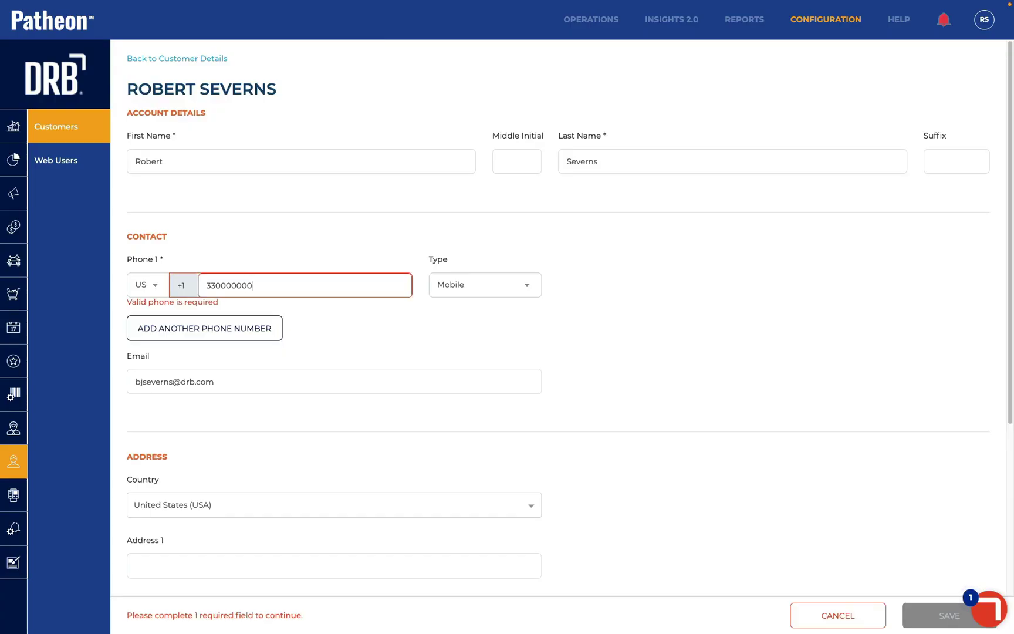
{"action": "type", "text": "0"}
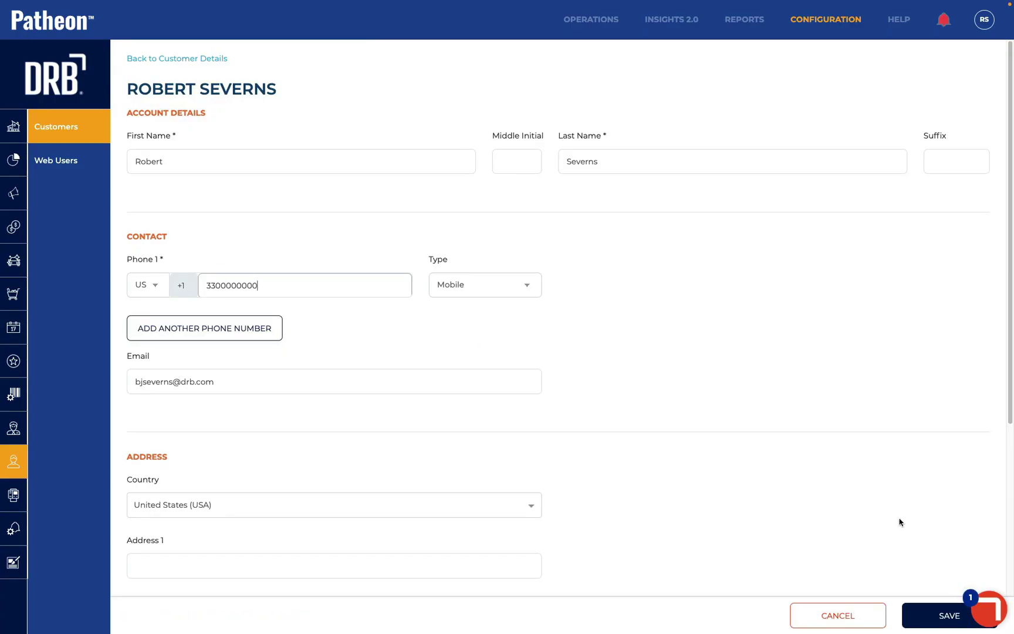
Save the all-zeros Phone 1 number, check Web Users, and return to the full Customers list
{"action": "left_click", "coordinate": [926, 620]}
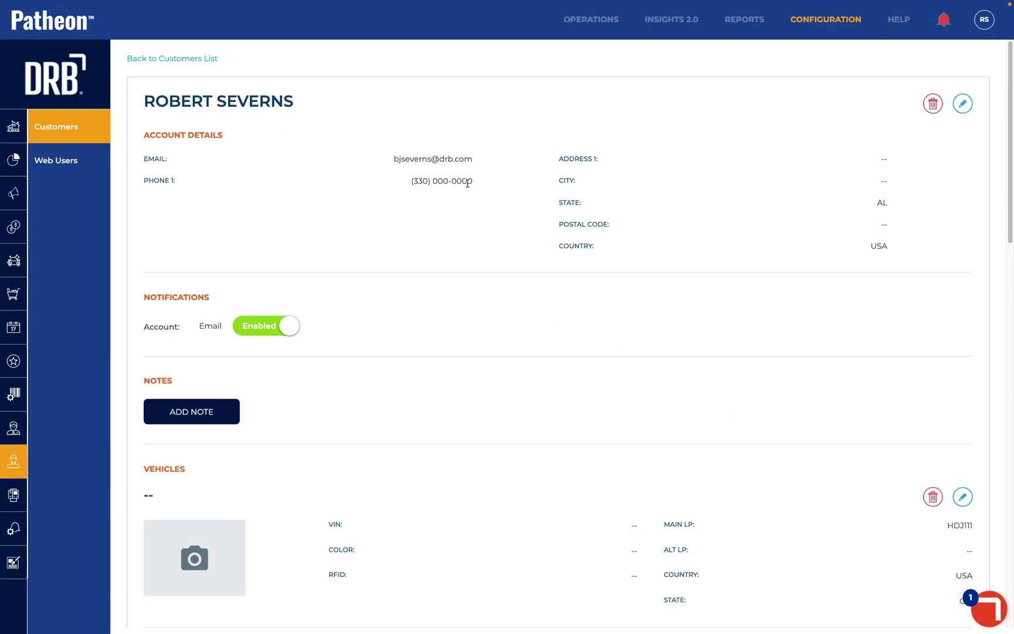
{"action": "left_click", "coordinate": [76, 164]}
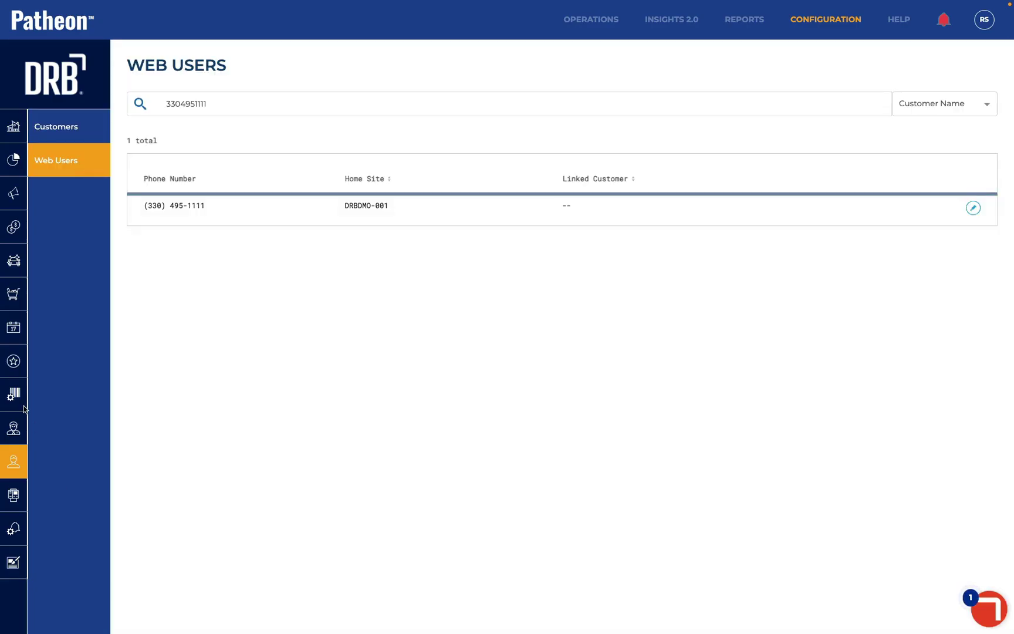
{"action": "left_click", "coordinate": [55, 126]}
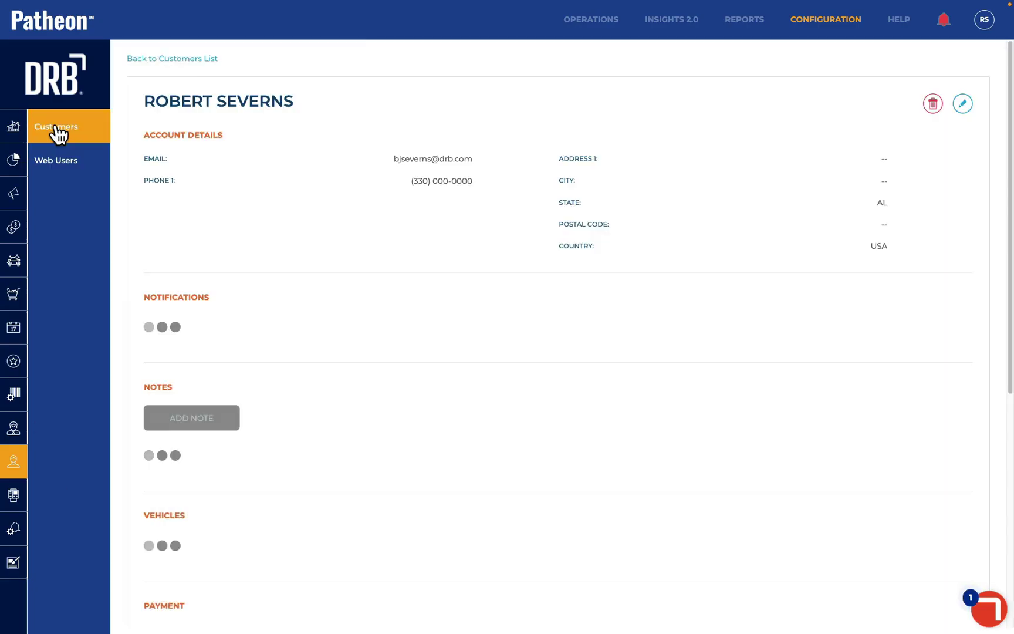
{"action": "left_click", "coordinate": [149, 59]}
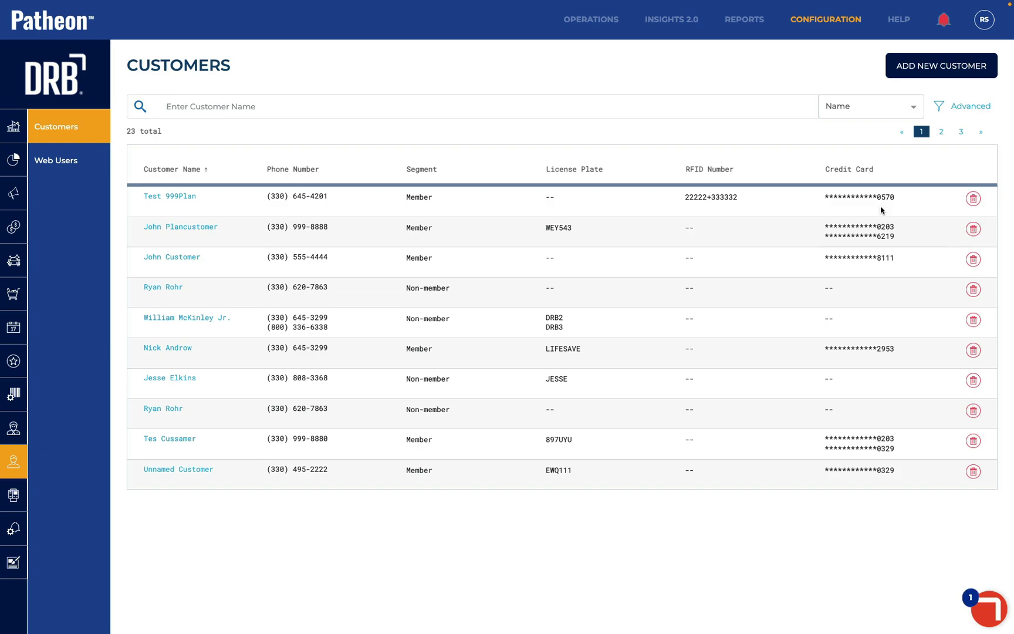
Try deleting the first customer (restricted), then permanently delete the fourth customer
{"action": "left_click", "coordinate": [973, 200]}
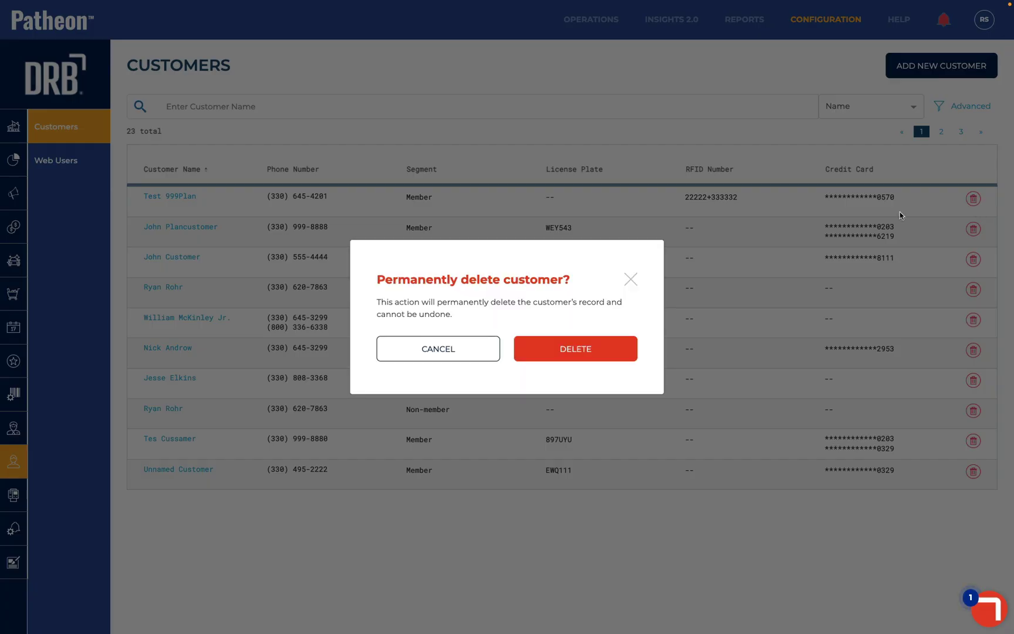
{"action": "left_click", "coordinate": [552, 351]}
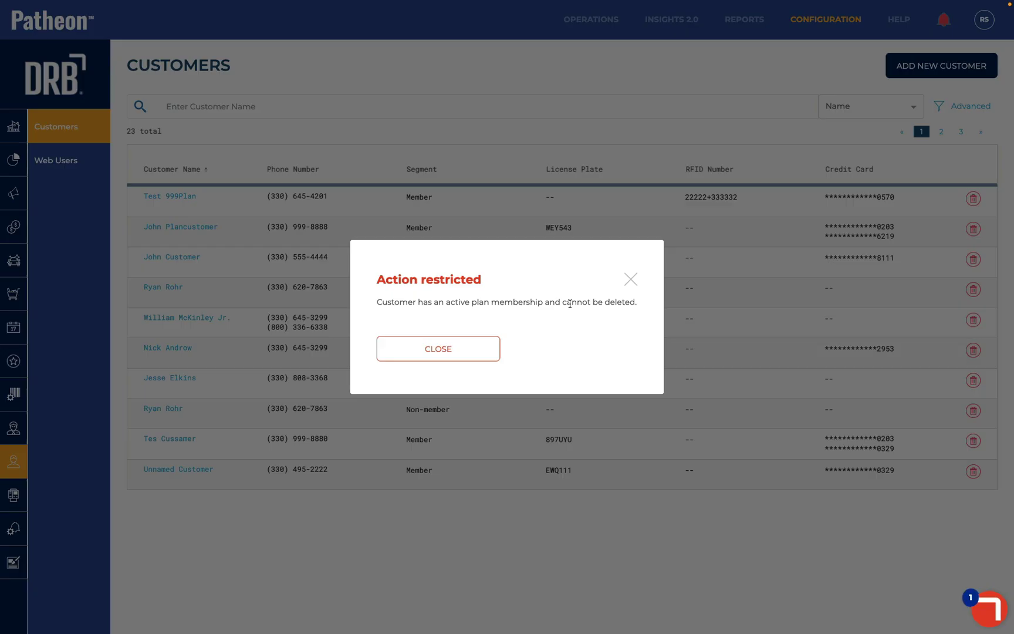
{"action": "left_click", "coordinate": [473, 354]}
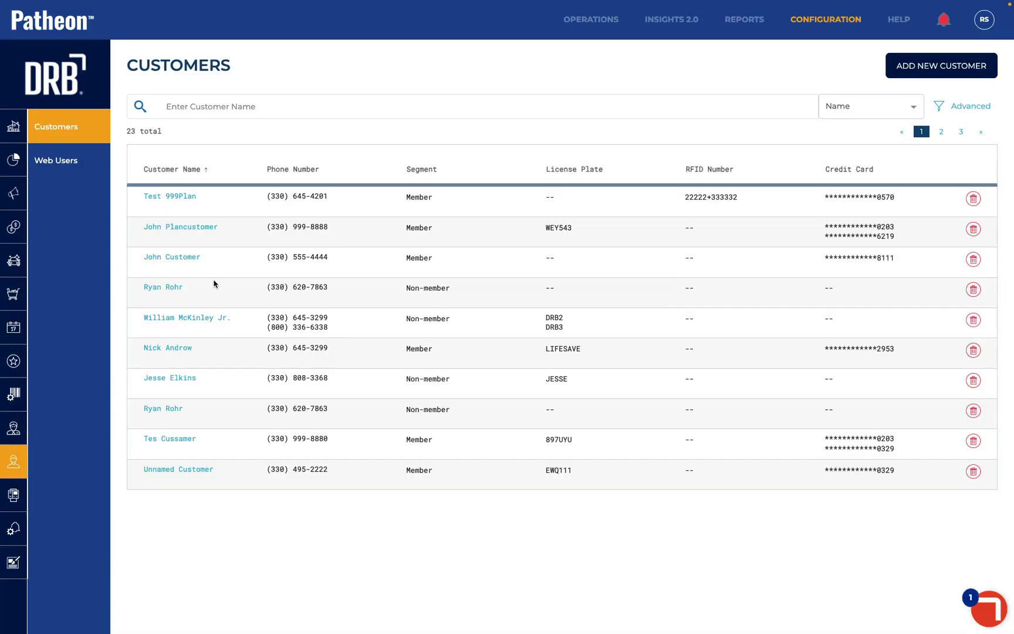
{"action": "left_click", "coordinate": [974, 291]}
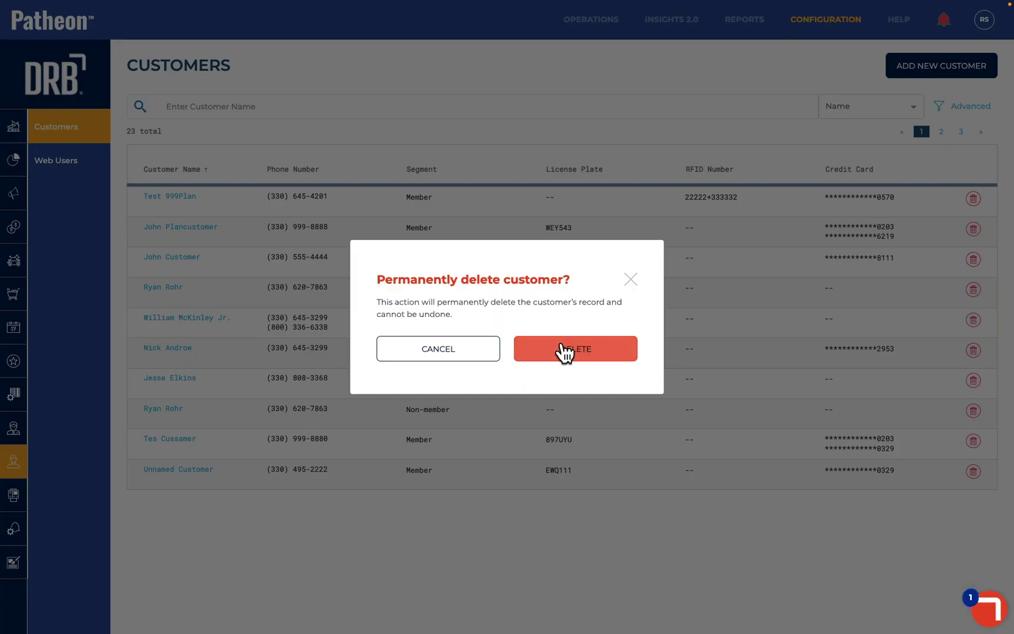
{"action": "left_click", "coordinate": [563, 347]}
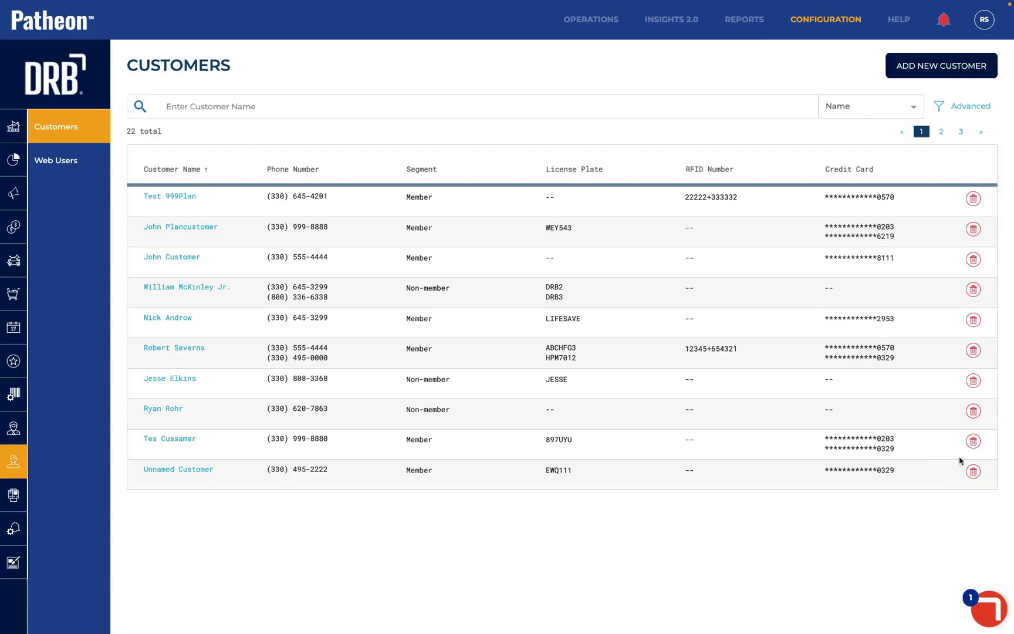
Permanently delete the next two non-member customers without cards or plates
{"action": "left_click", "coordinate": [973, 409]}
{"action": "left_click", "coordinate": [595, 354]}
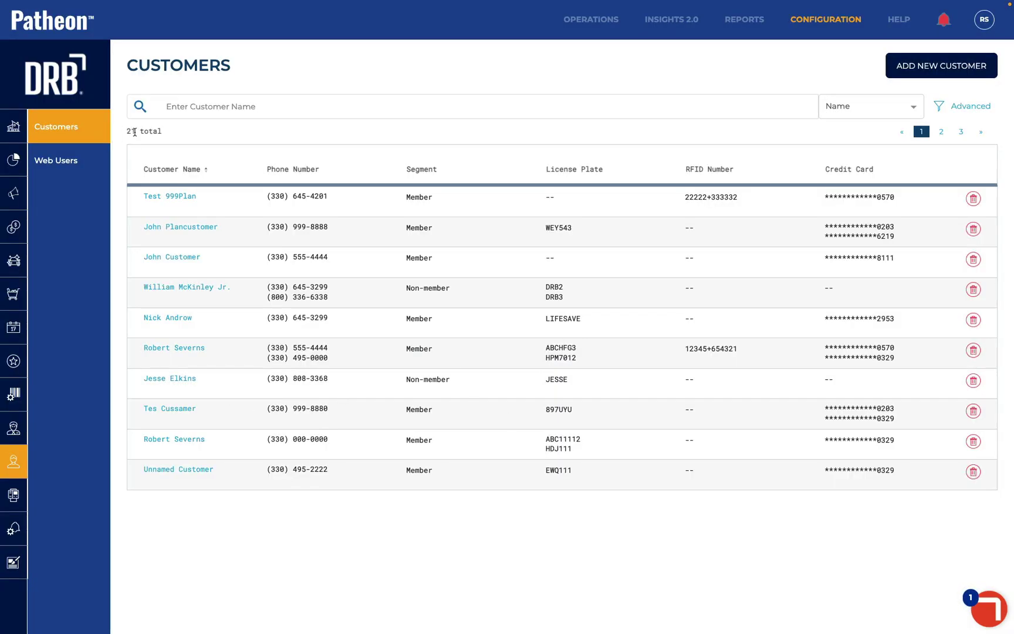
{"action": "left_click", "coordinate": [973, 387]}
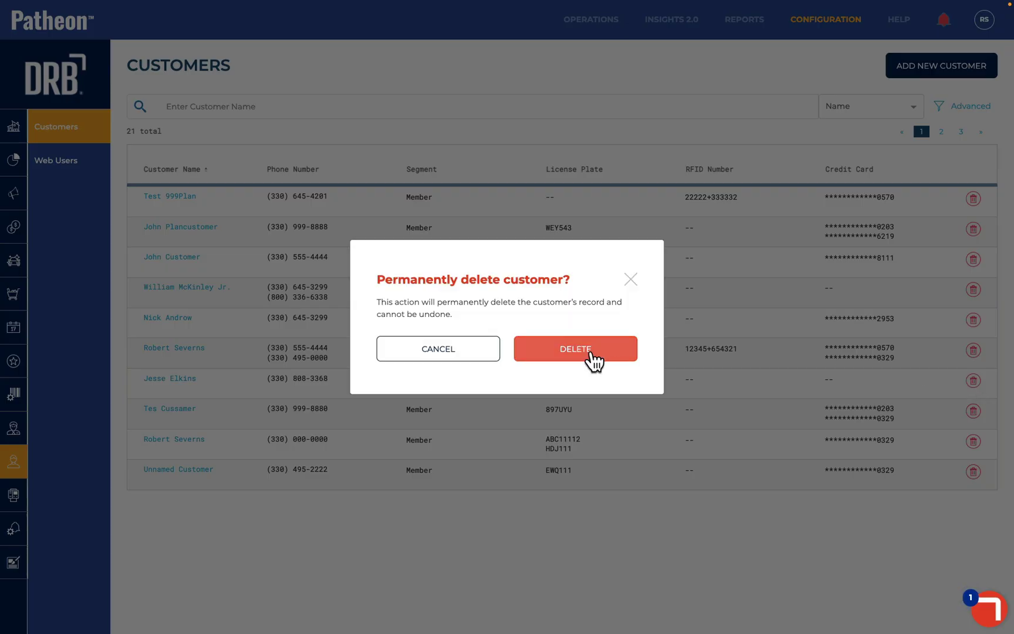
{"action": "left_click", "coordinate": [592, 358]}
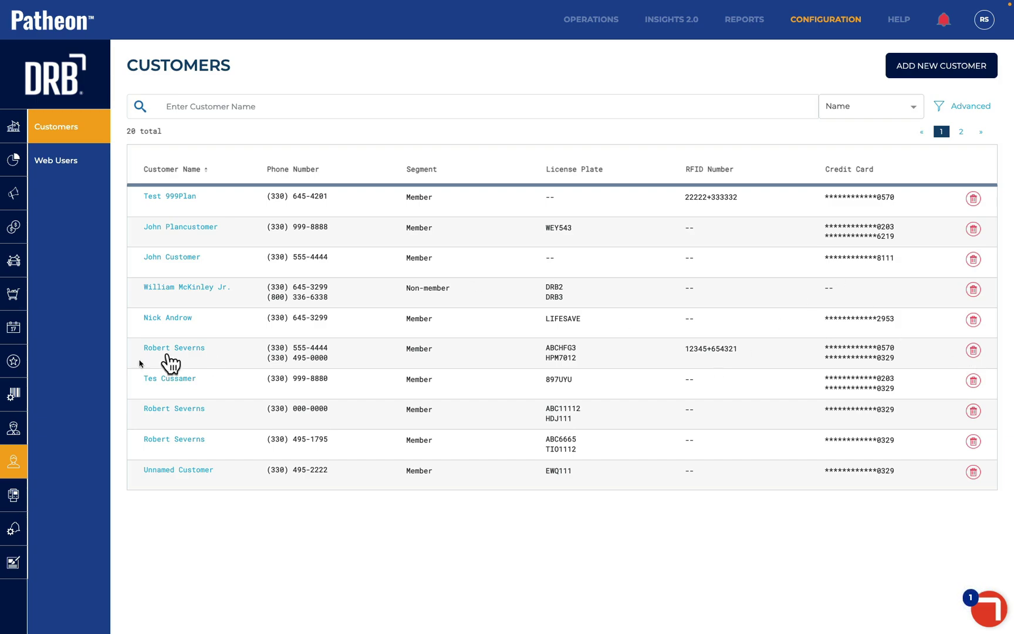
{"action": "left_click", "coordinate": [13, 432]}
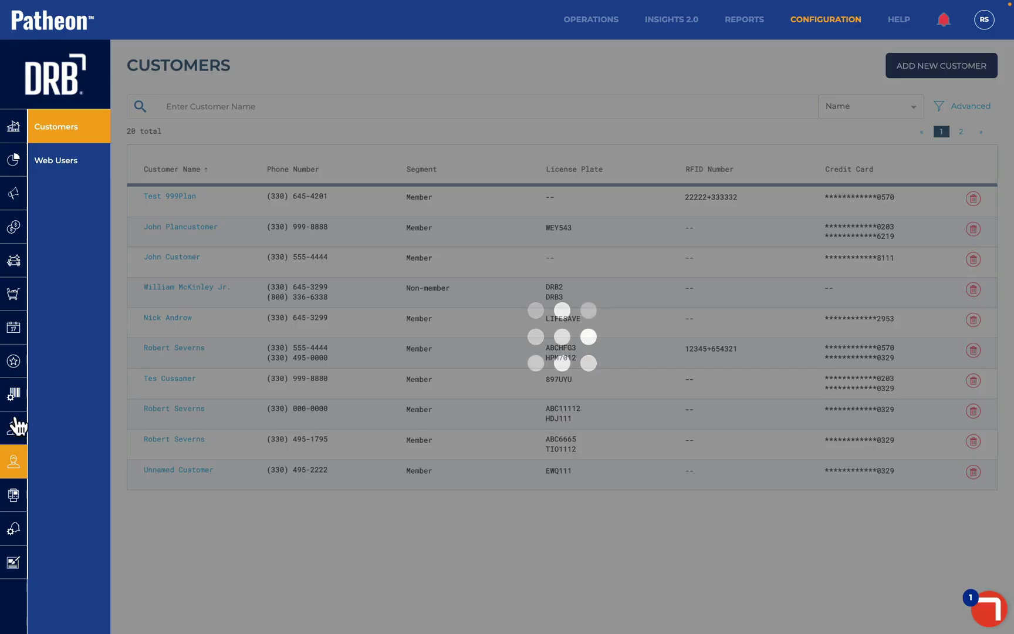
{"action": "left_click", "coordinate": [62, 214]}
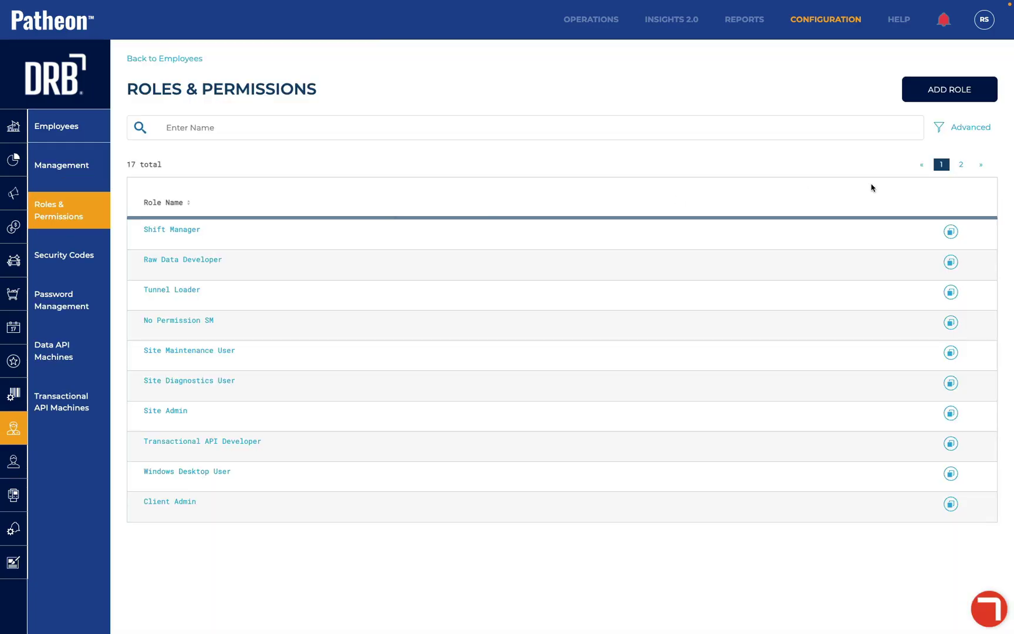
{"action": "left_click", "coordinate": [954, 89]}
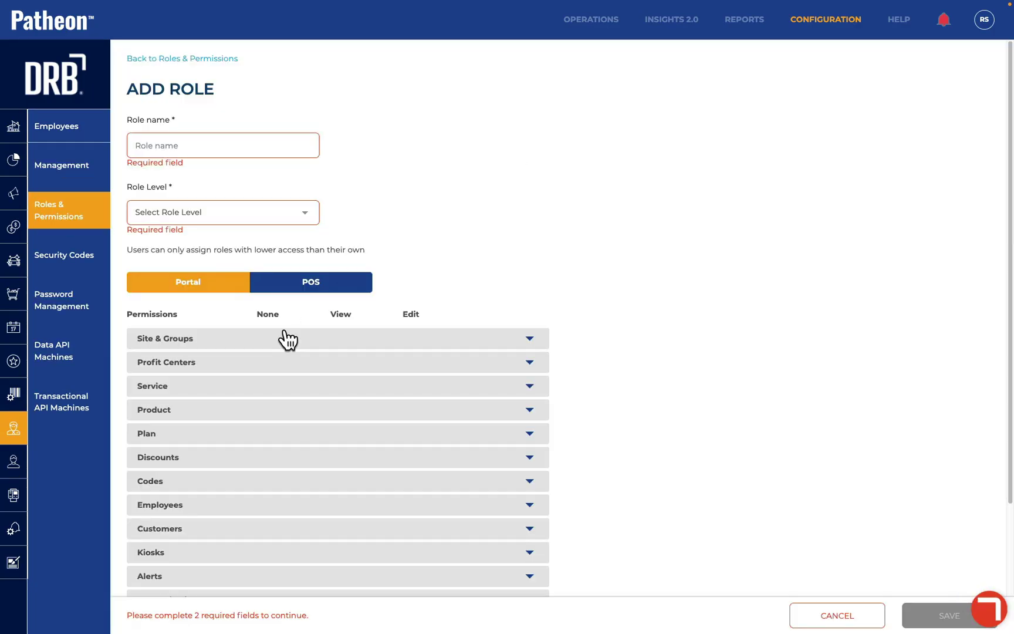
{"action": "scroll", "coordinate": [213, 483], "scroll_direction": "down", "scroll_amount": 2}
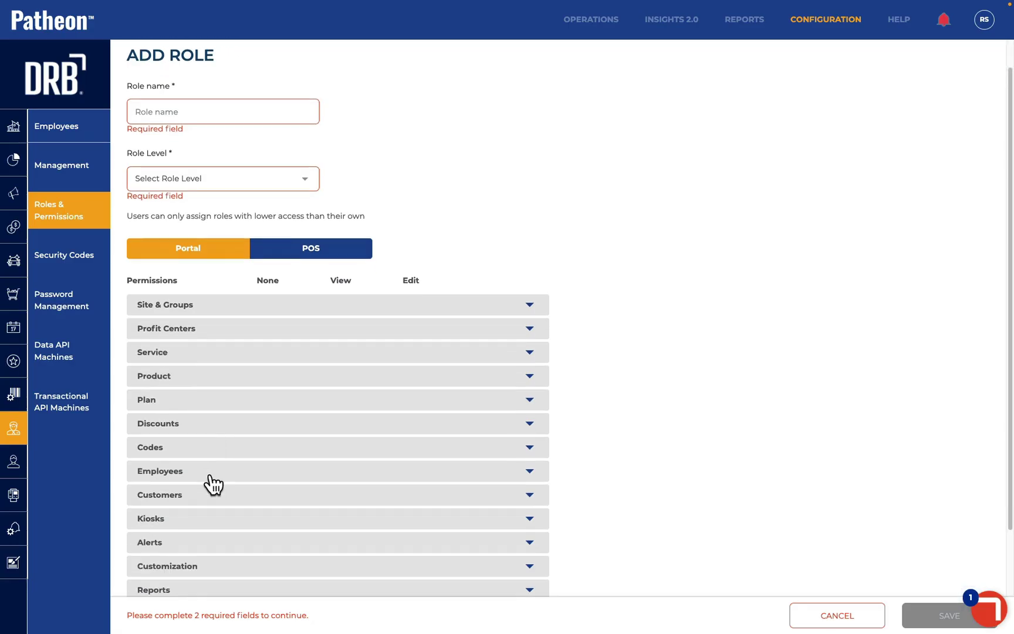
{"action": "left_click", "coordinate": [199, 481]}
{"action": "scroll", "coordinate": [202, 483], "scroll_direction": "down", "scroll_amount": 3}
{"action": "scroll", "coordinate": [202, 482], "scroll_direction": "down", "scroll_amount": 4}
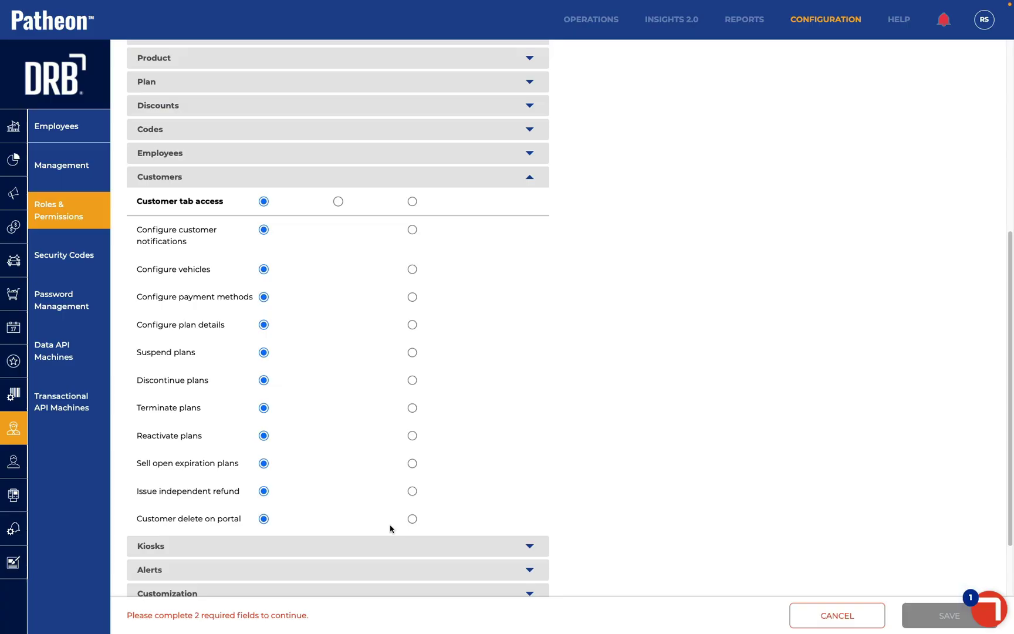
{"action": "left_click", "coordinate": [11, 462]}
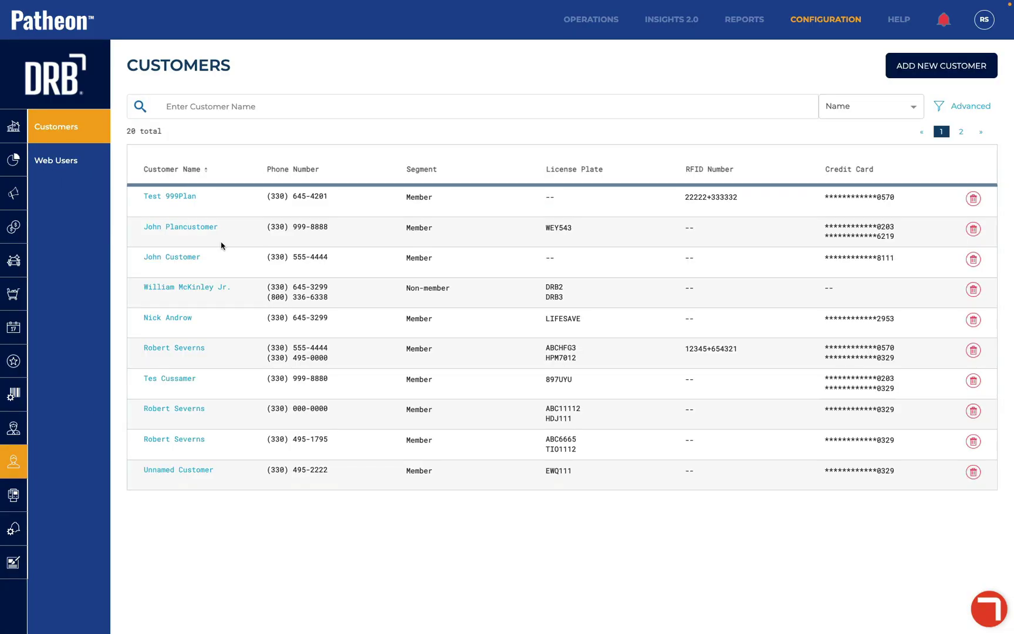
{"action": "right_click", "coordinate": [188, 200]}
{"action": "left_click", "coordinate": [174, 200]}
{"action": "left_click", "coordinate": [163, 199]}
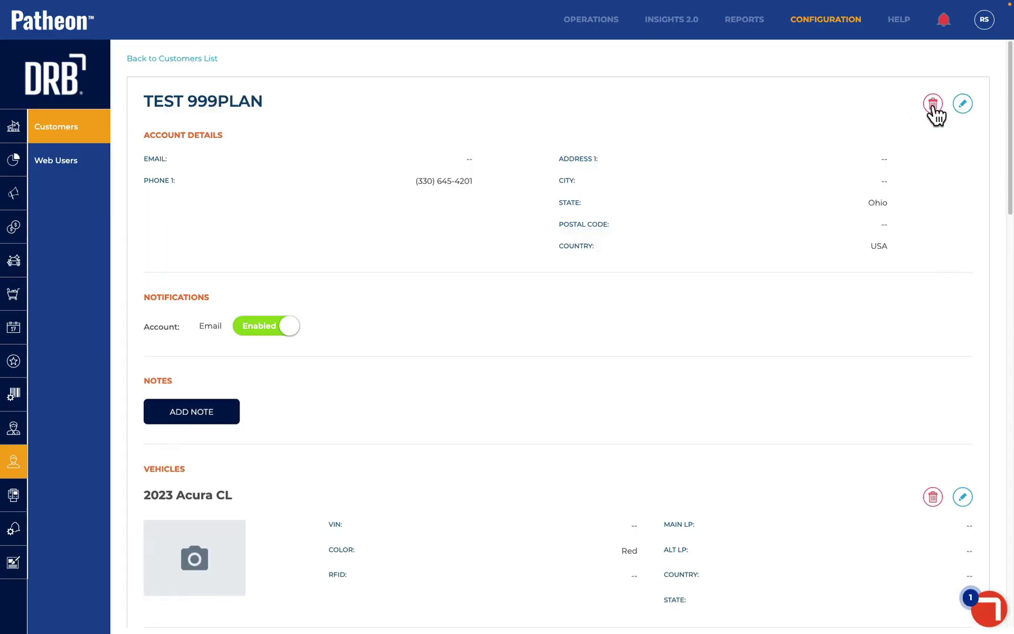
{"action": "left_click", "coordinate": [177, 58]}
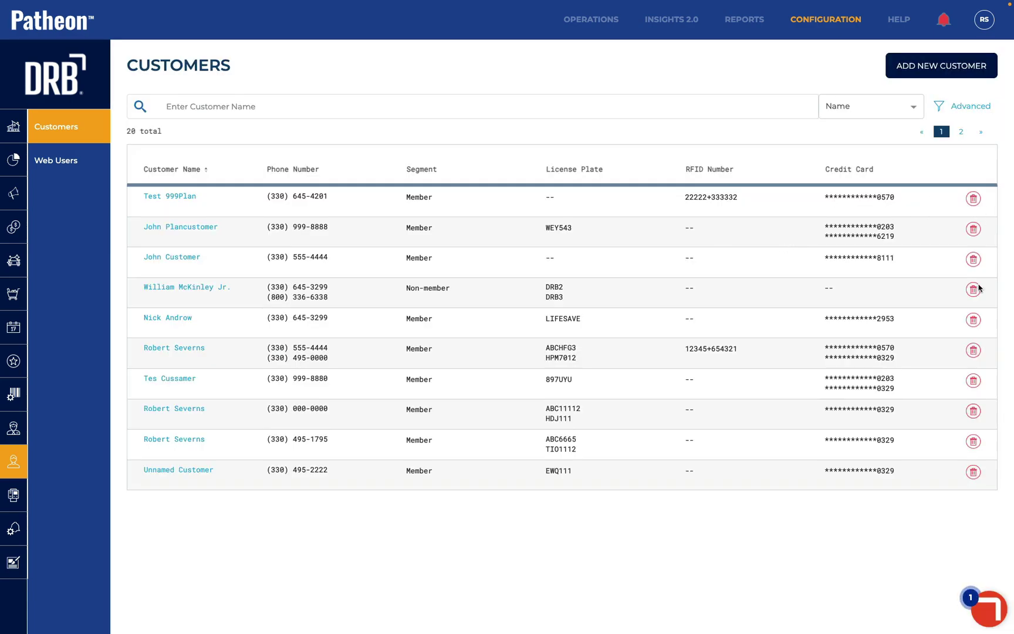
{"action": "left_click", "coordinate": [175, 227]}
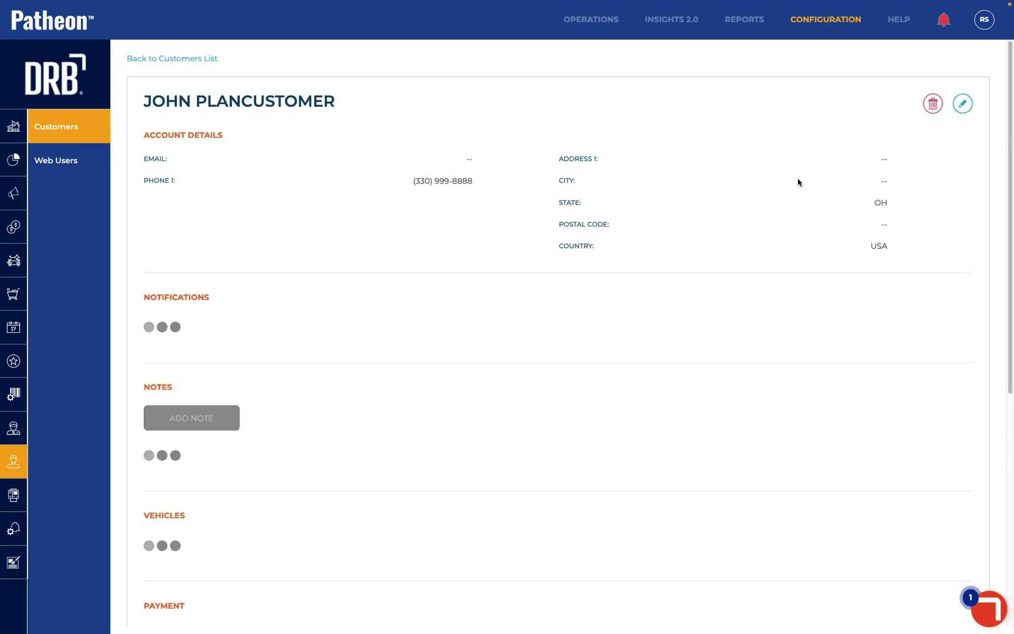
{"action": "left_click", "coordinate": [931, 108]}
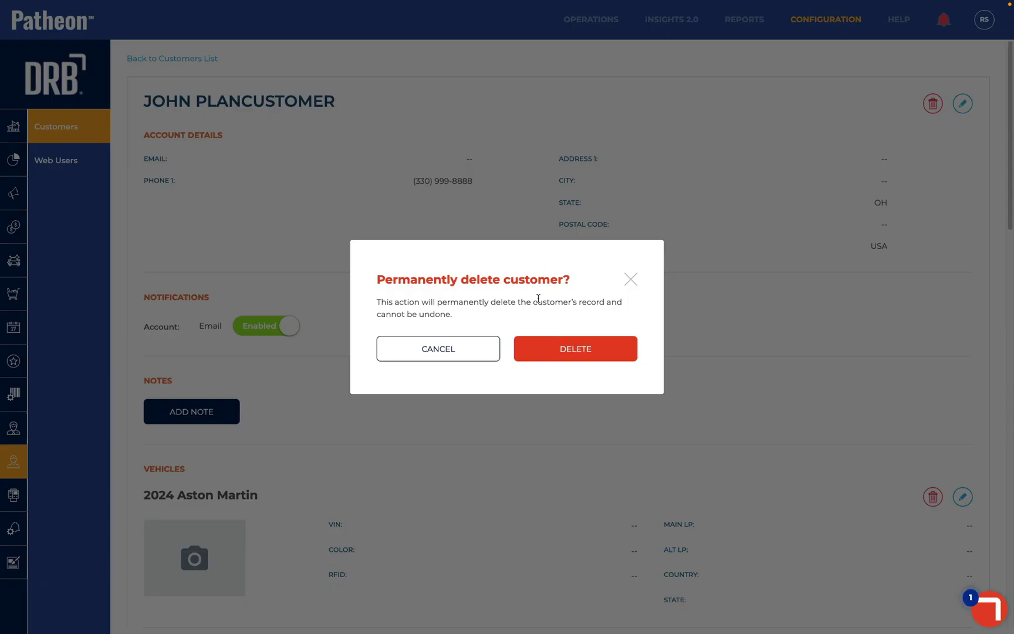
{"action": "left_click", "coordinate": [558, 353]}
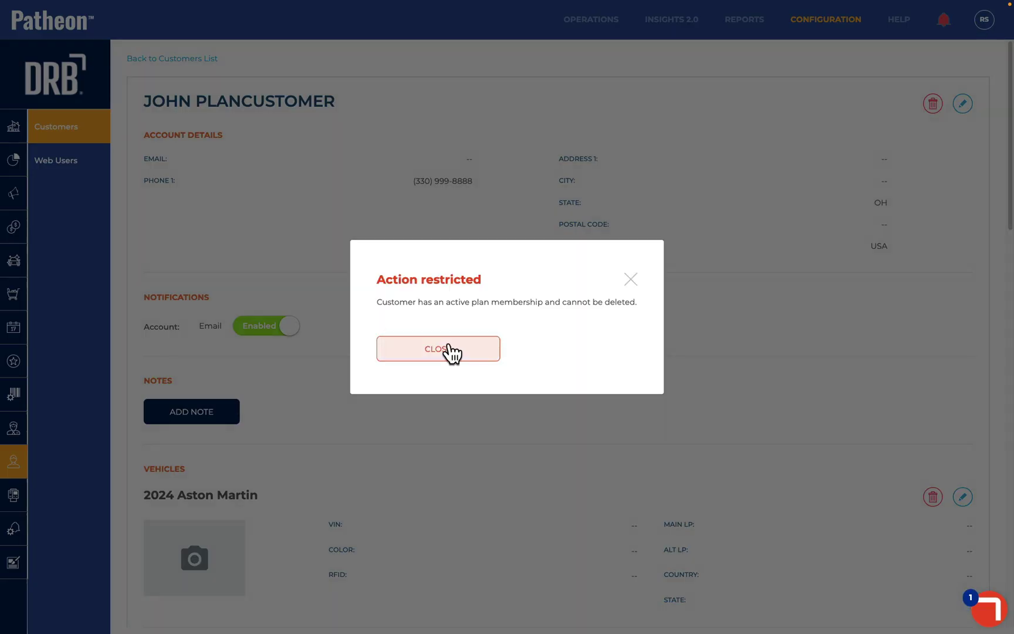
{"action": "left_click", "coordinate": [450, 351]}
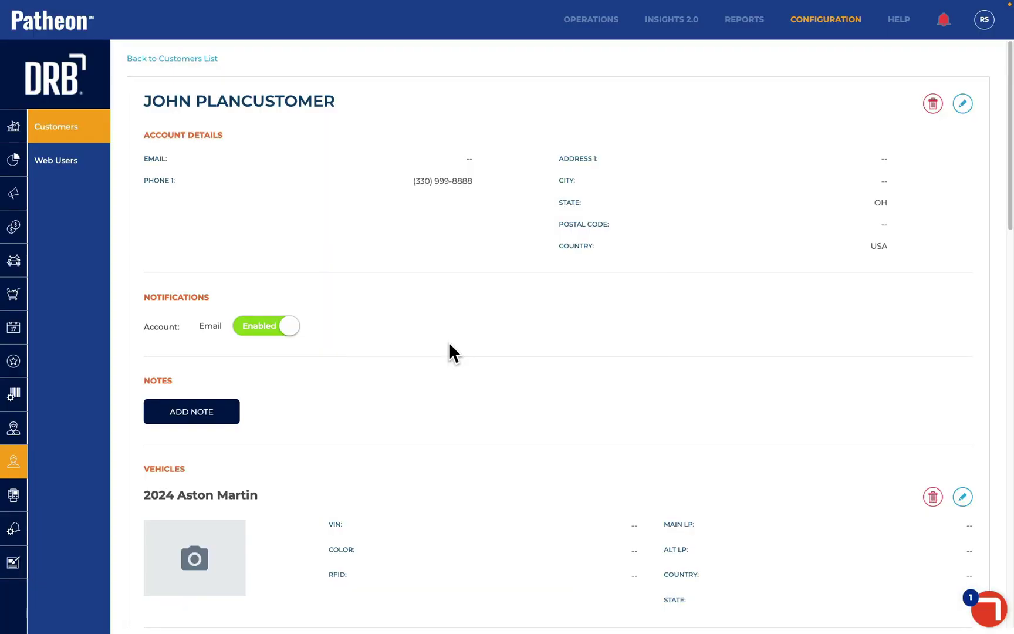
{"action": "left_click", "coordinate": [183, 59]}
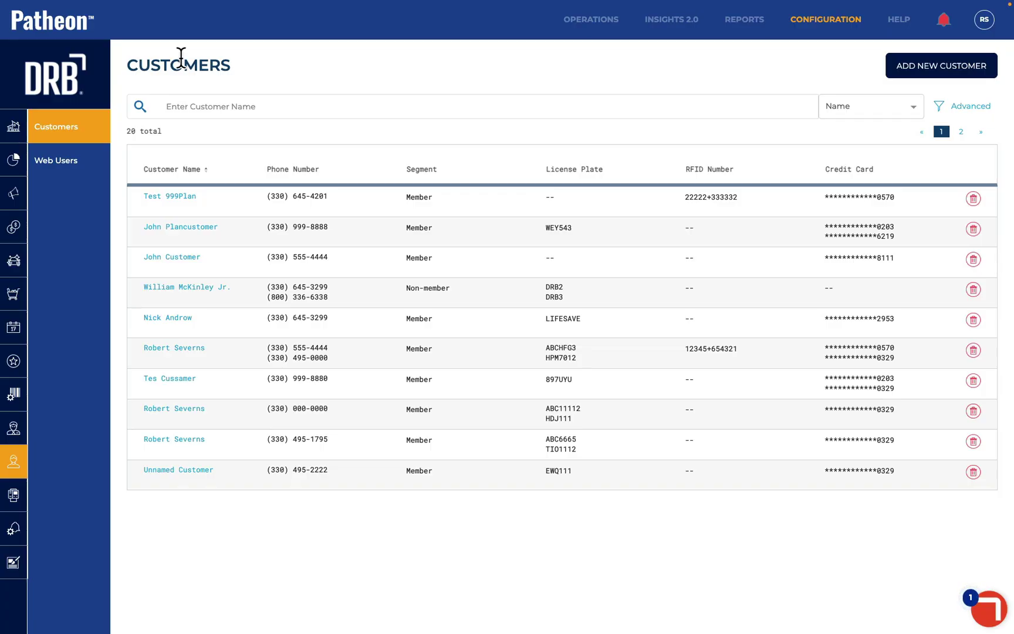
Switch the customer search to Credit Card and look up the card's last digits
{"action": "left_click", "coordinate": [848, 117]}
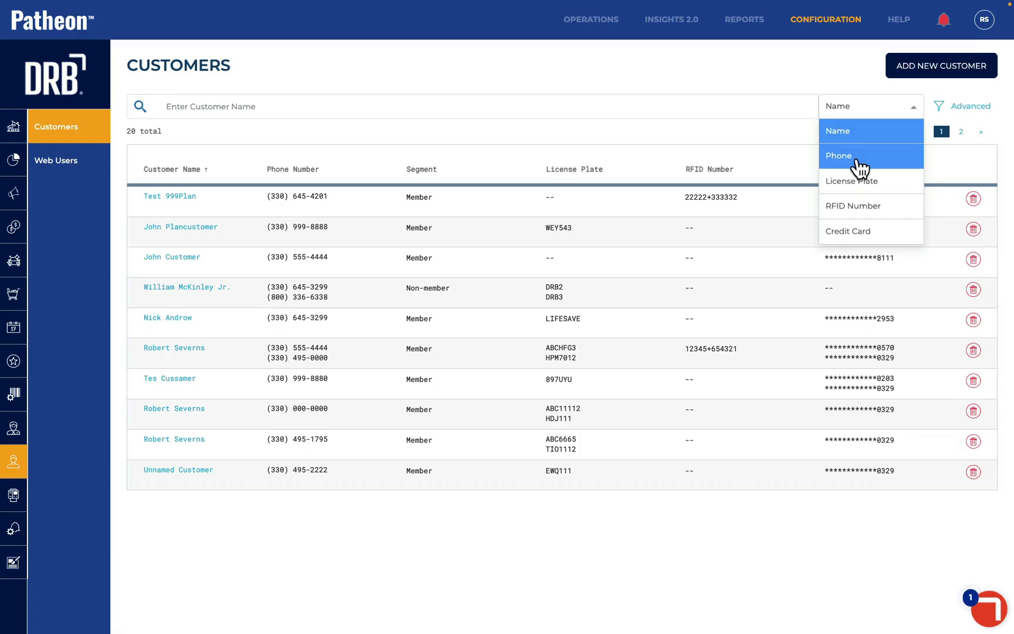
{"action": "left_click", "coordinate": [860, 234]}
{"action": "left_click", "coordinate": [330, 107]}
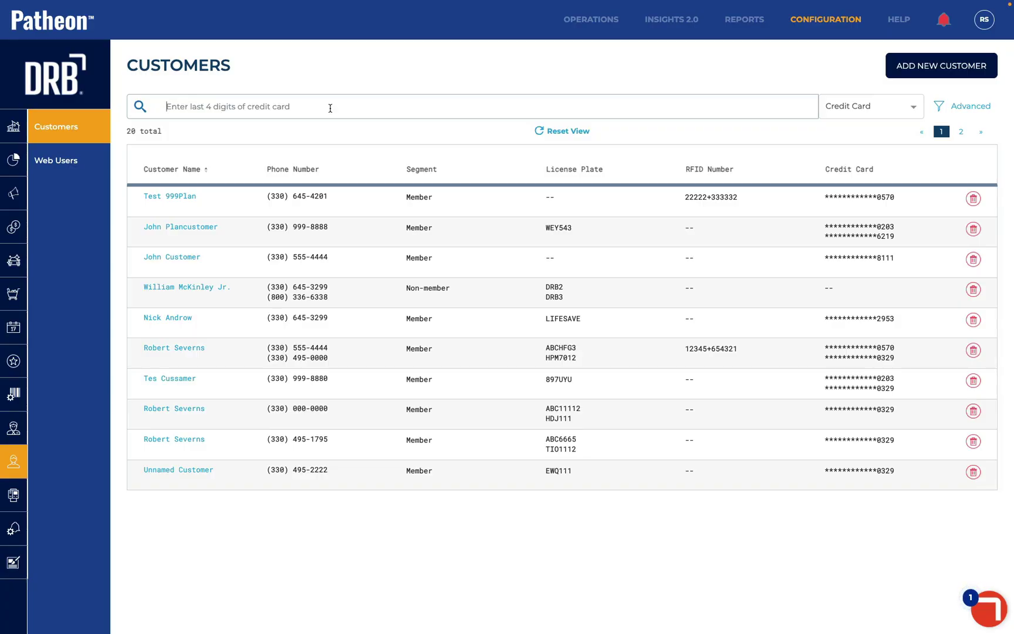
{"action": "type", "text": "905"}
{"action": "key", "text": "BackSpace"}
{"action": "type", "text": "0570"}
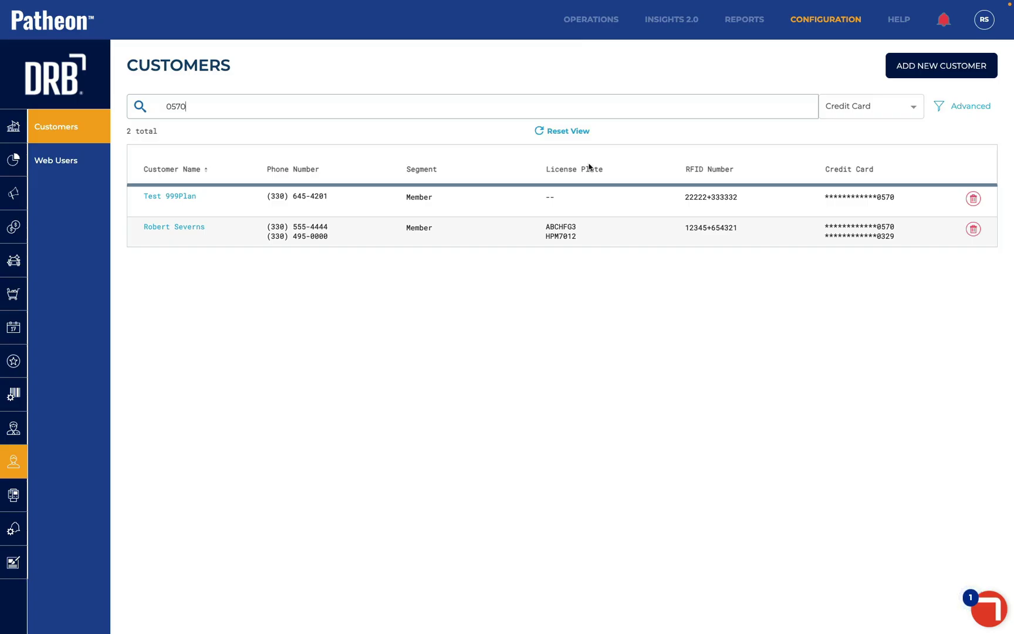
Clear the credit card search so all 20 customers are listed
{"action": "left_click_drag", "start_coordinate": [210, 106], "coordinate": [130, 90]}
{"action": "key", "text": "BackSpace"}
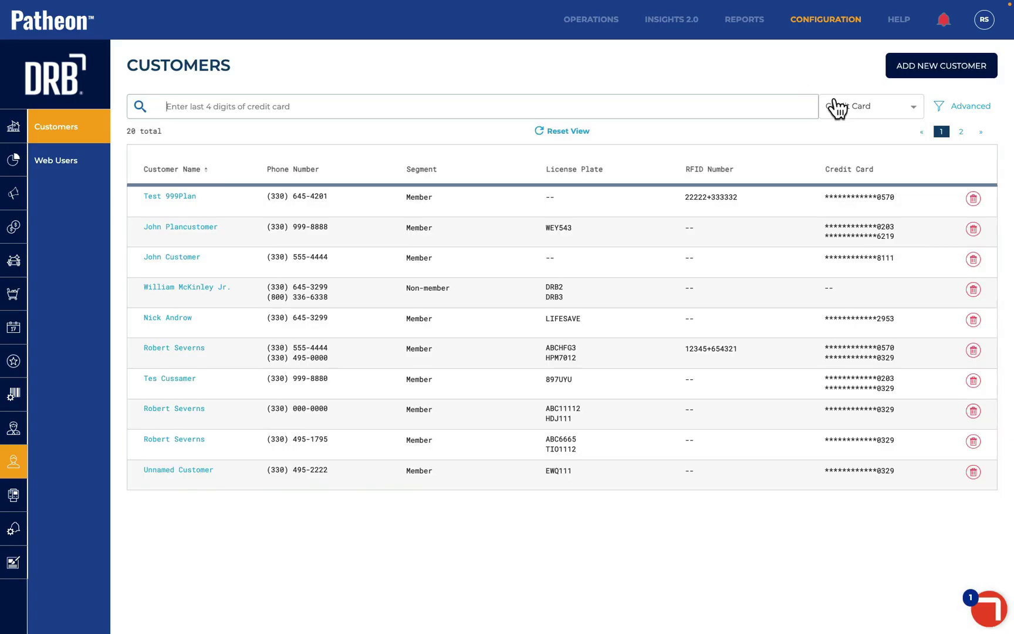
{"action": "left_click", "coordinate": [839, 107]}
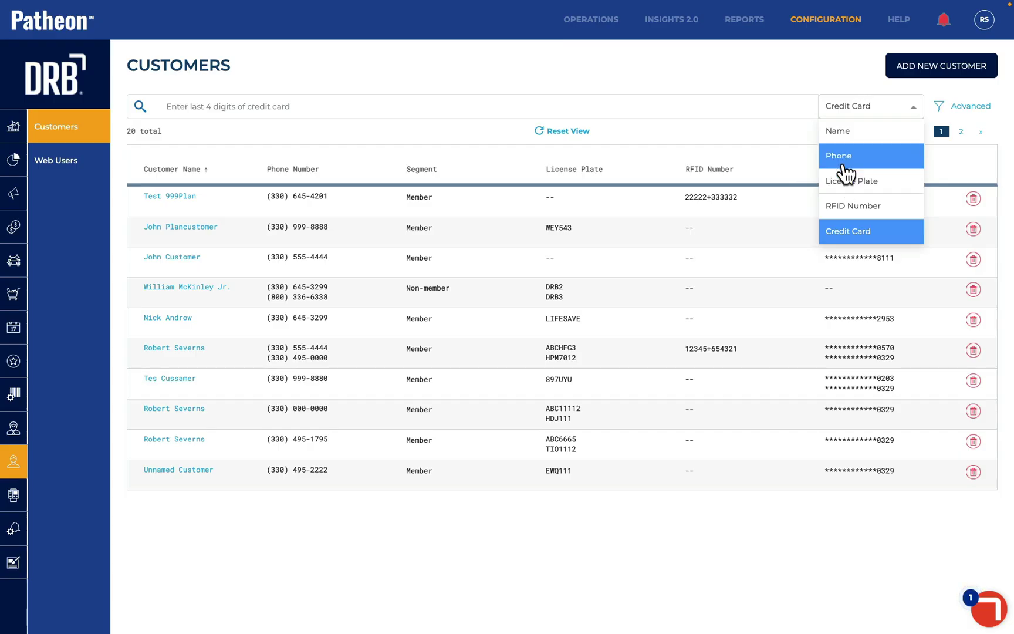
Search customers by phone number and check the Unnamed Customer record
{"action": "left_click", "coordinate": [840, 158]}
{"action": "left_click", "coordinate": [264, 101]}
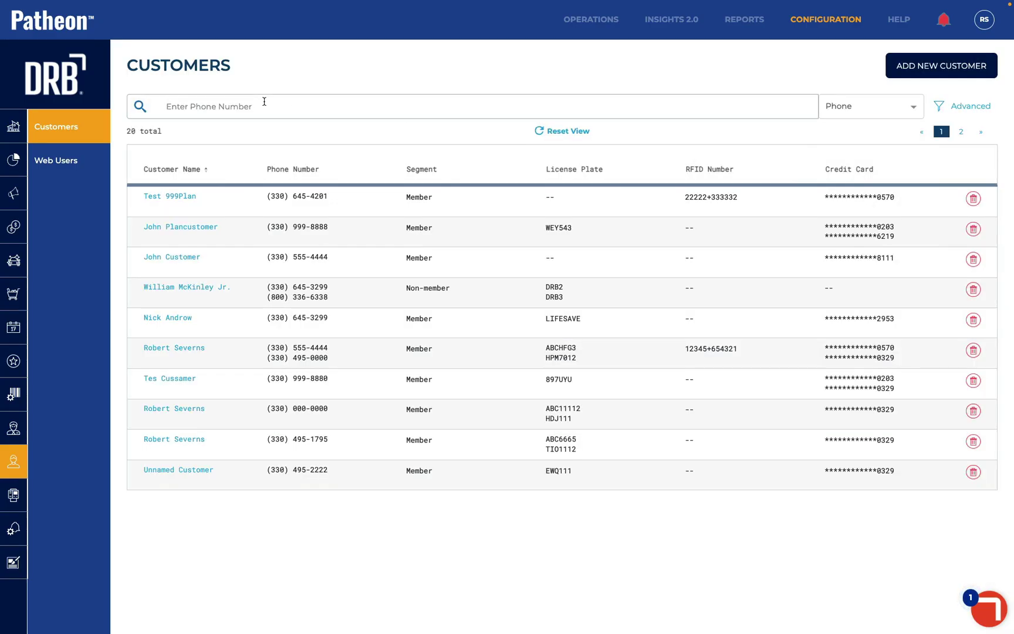
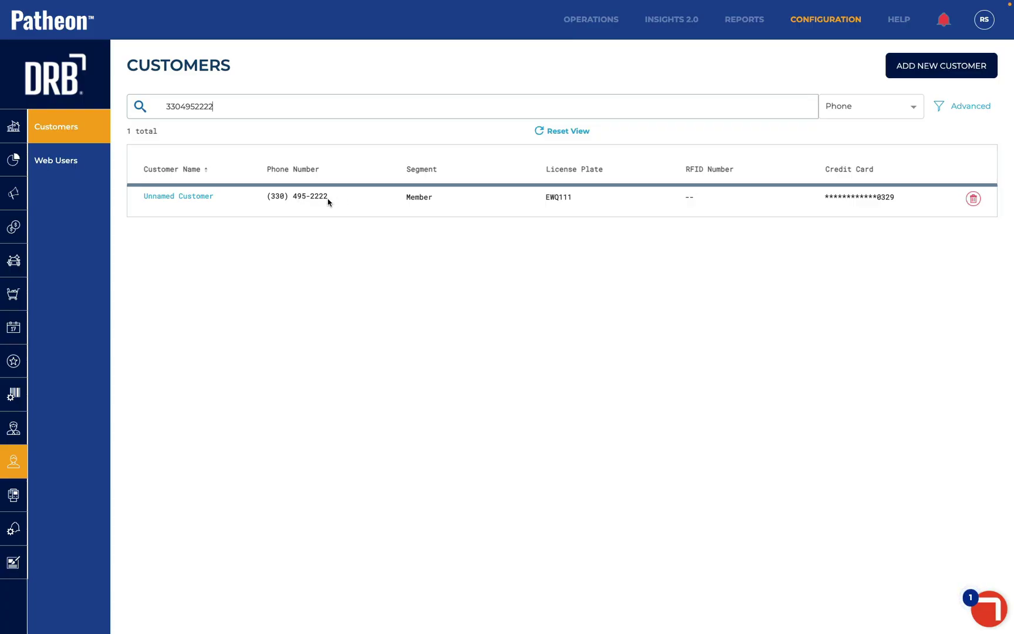
{"action": "left_click", "coordinate": [182, 198]}
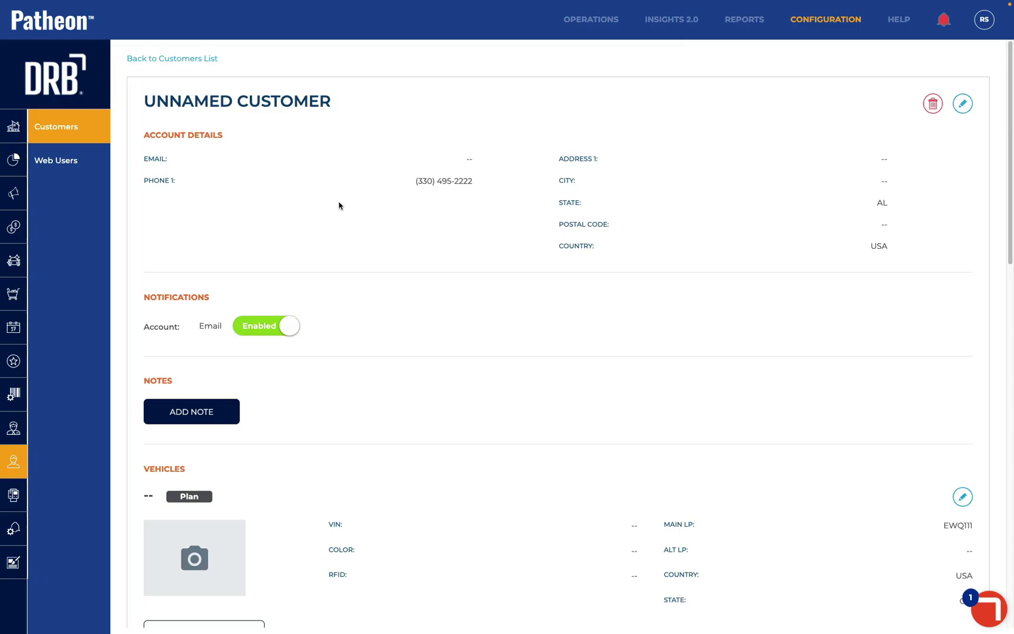
{"action": "left_click", "coordinate": [156, 59]}
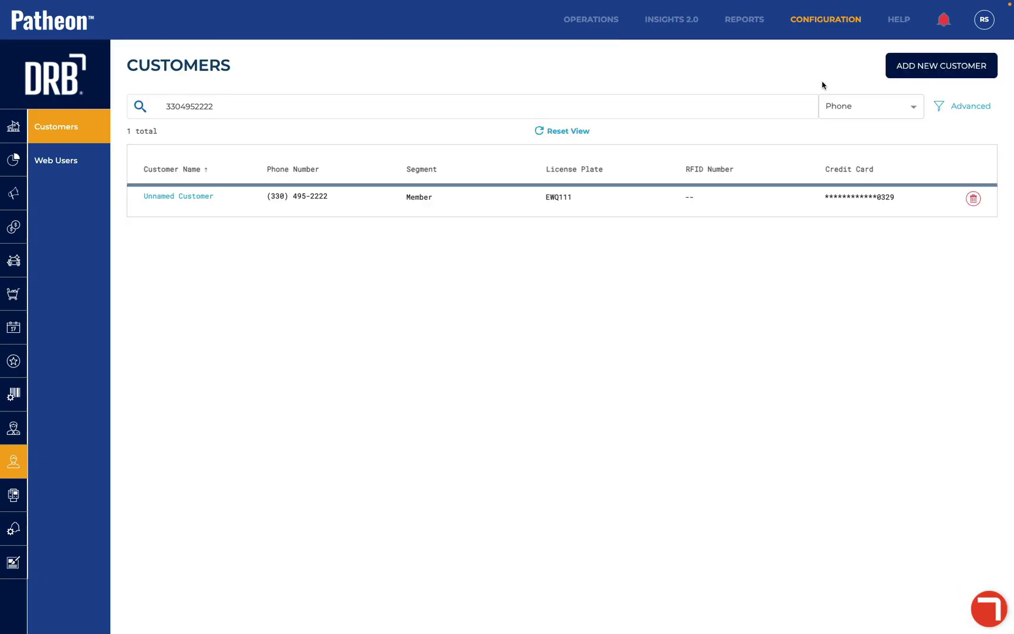
Return to the Customers list and reset the view to show all 20 customers
{"action": "left_click", "coordinate": [19, 202]}
{"action": "left_click", "coordinate": [73, 461]}
{"action": "left_click", "coordinate": [564, 135]}
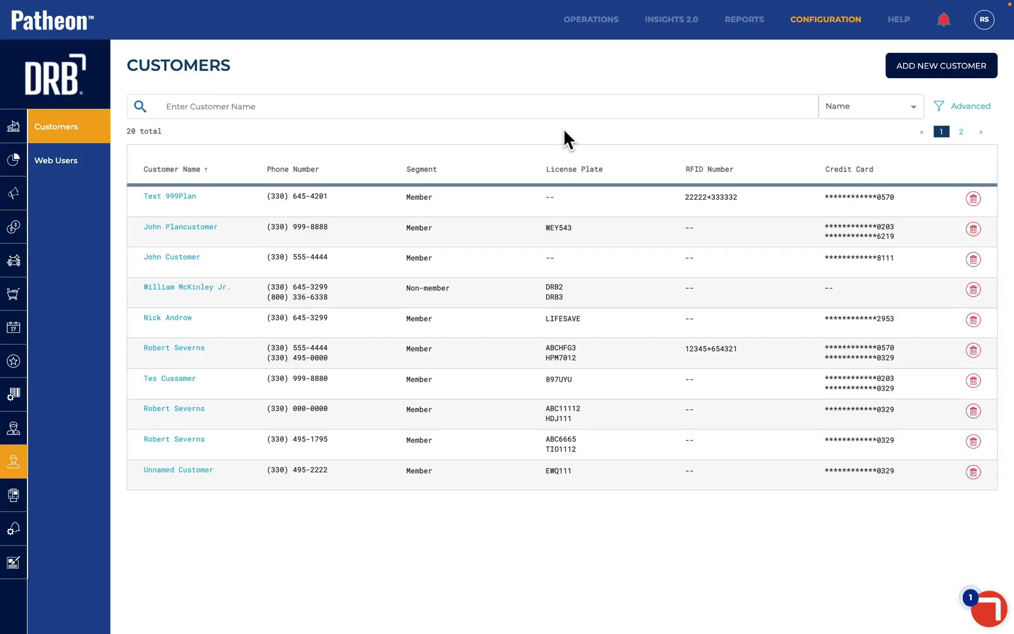